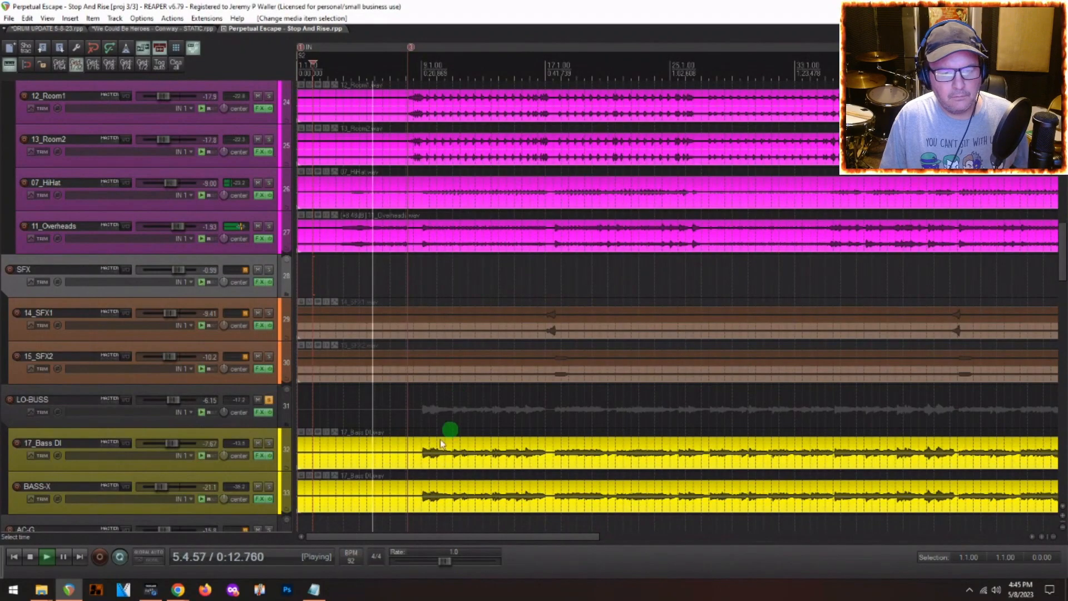
- Restart playback just before bar 9 and open the mixer
{"action": "key", "text": "space"}
{"action": "left_click", "coordinate": [417, 412]}
{"action": "key", "text": "space"}
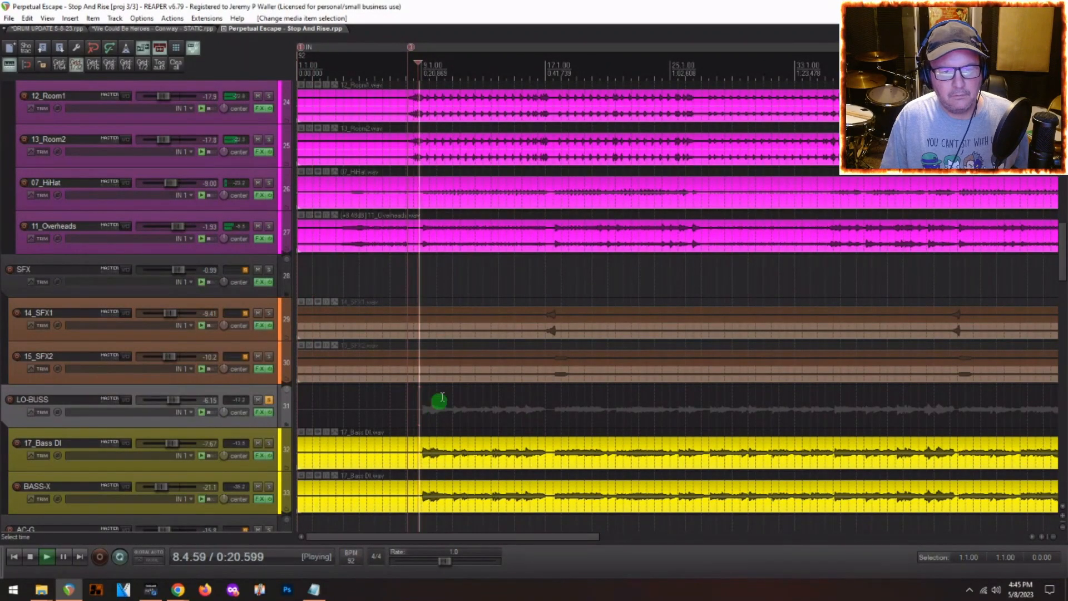
{"action": "key", "text": "ctrl+m"}
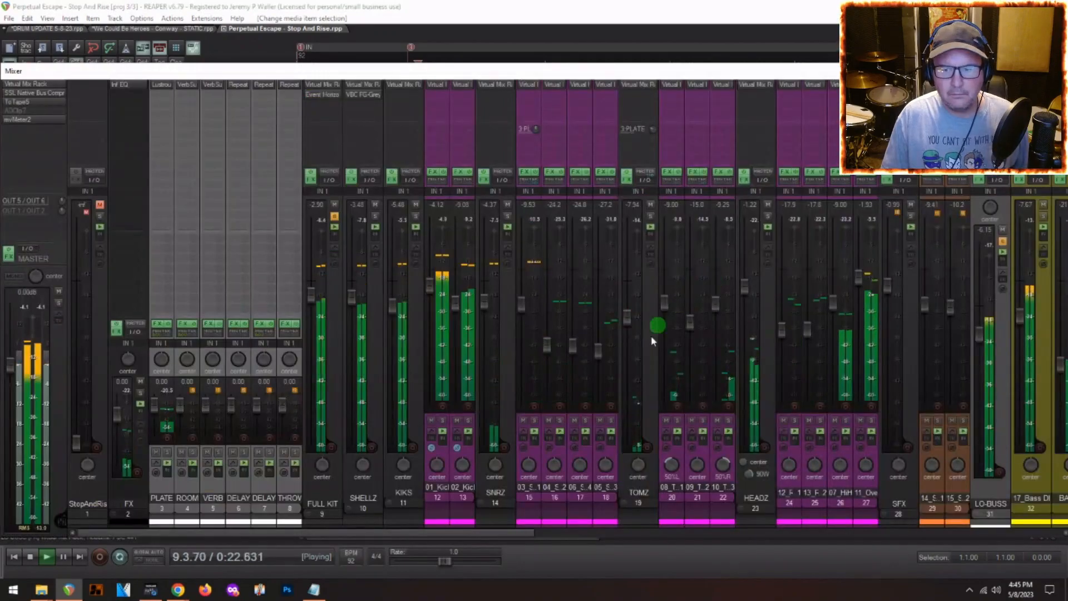
- Lower the SNRZ bus fader to -4.77 dB and the LO-BUSS fader to about -7 dB
{"action": "scroll", "coordinate": [644, 357], "scroll_direction": "down", "scroll_amount": 2}
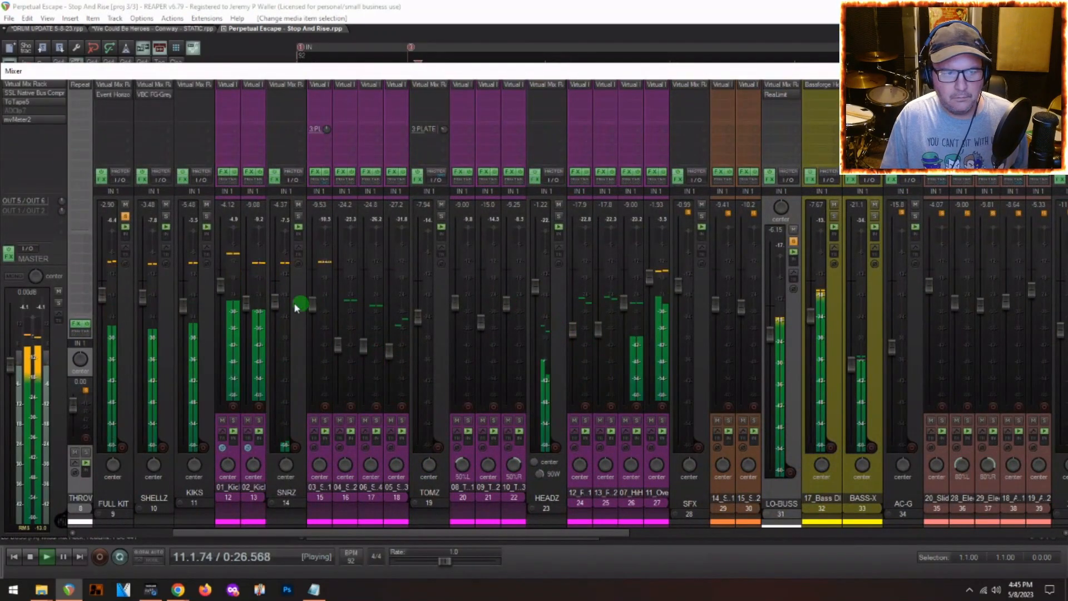
{"action": "left_click", "coordinate": [272, 300]}
{"action": "left_click_drag", "start_coordinate": [271, 301], "coordinate": [274, 303]}
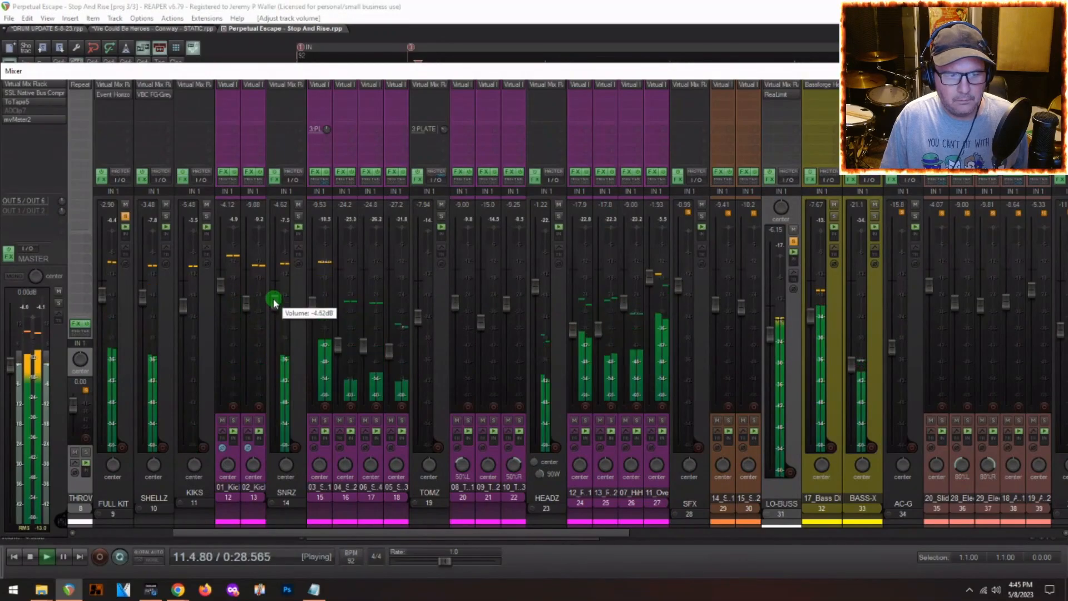
{"action": "left_click_drag", "start_coordinate": [771, 336], "coordinate": [771, 344]}
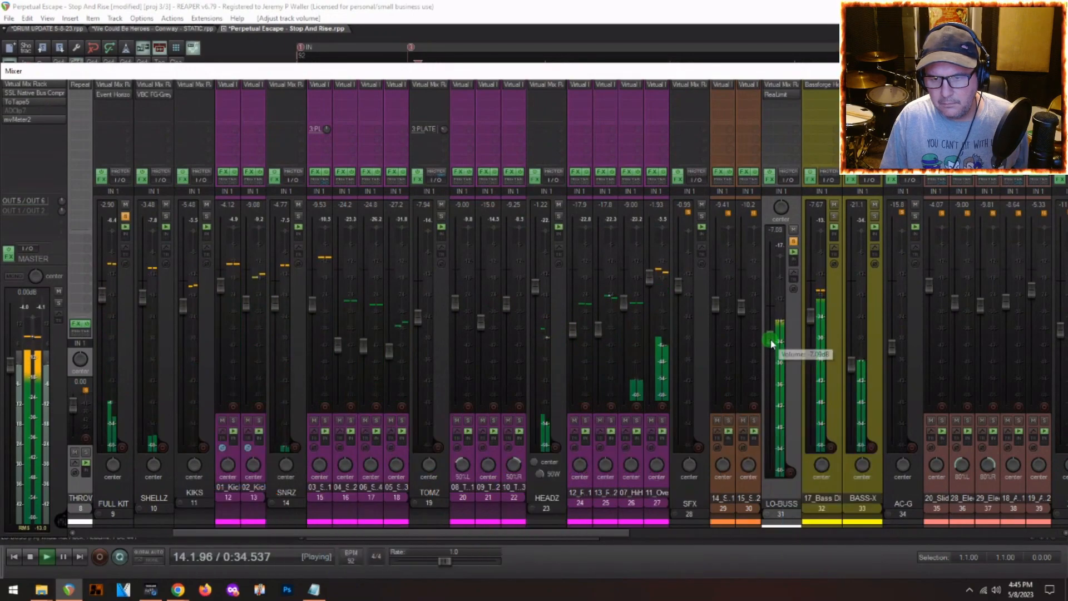
- Raise the BASS-X fader to -16.7 dB and stop playback
{"action": "left_click_drag", "start_coordinate": [854, 375], "coordinate": [855, 360]}
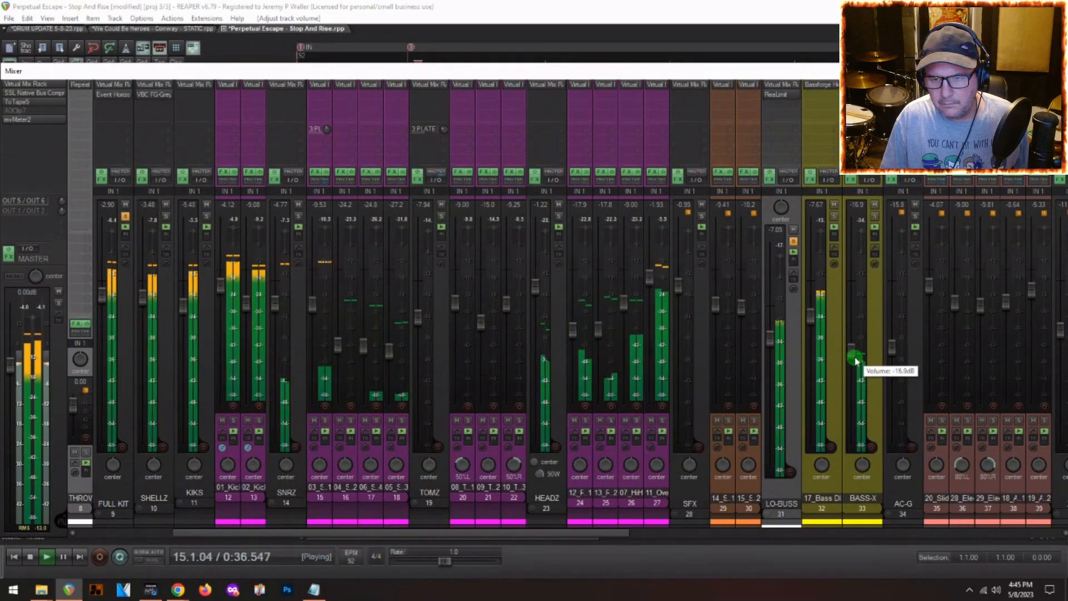
{"action": "scroll", "coordinate": [853, 362], "scroll_direction": "right", "scroll_amount": 6}
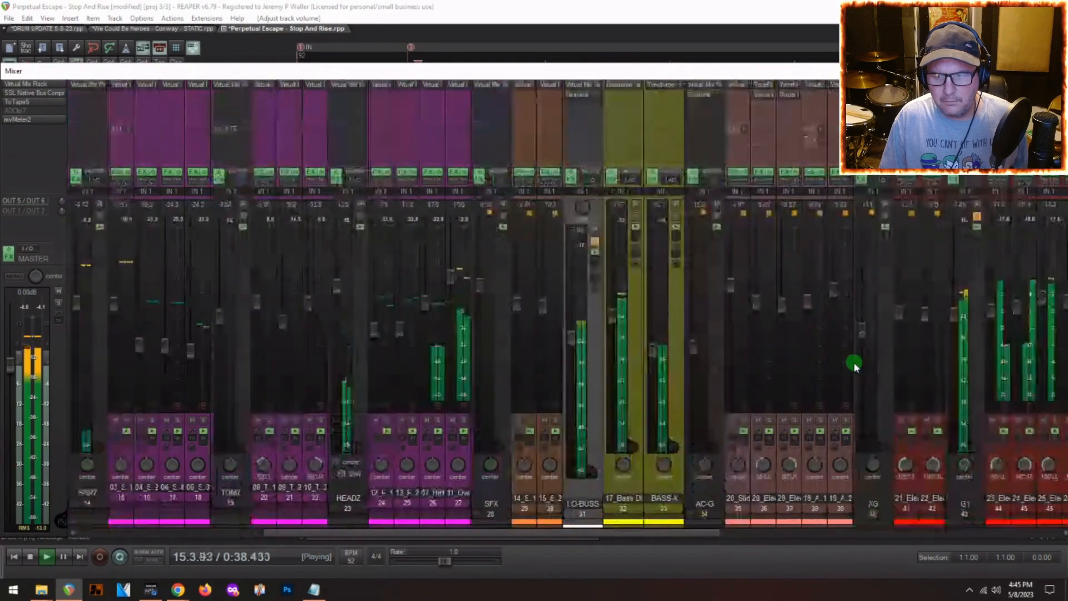
{"action": "key", "text": "space"}
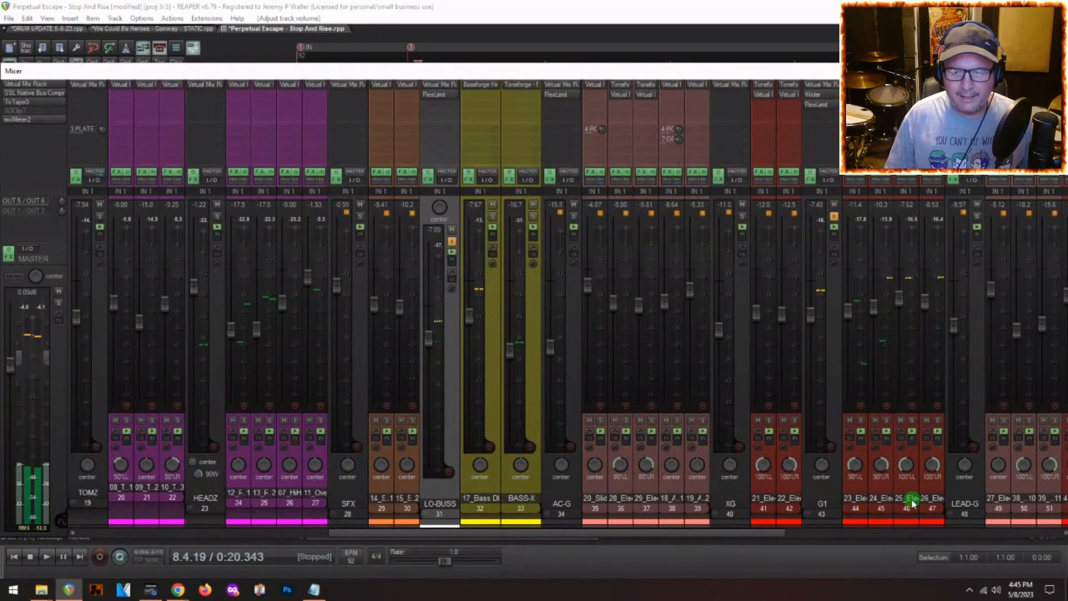
- Group electric guitar tracks 25 and 26 into a new folder with the parent name G2
{"action": "left_click", "coordinate": [910, 501]}
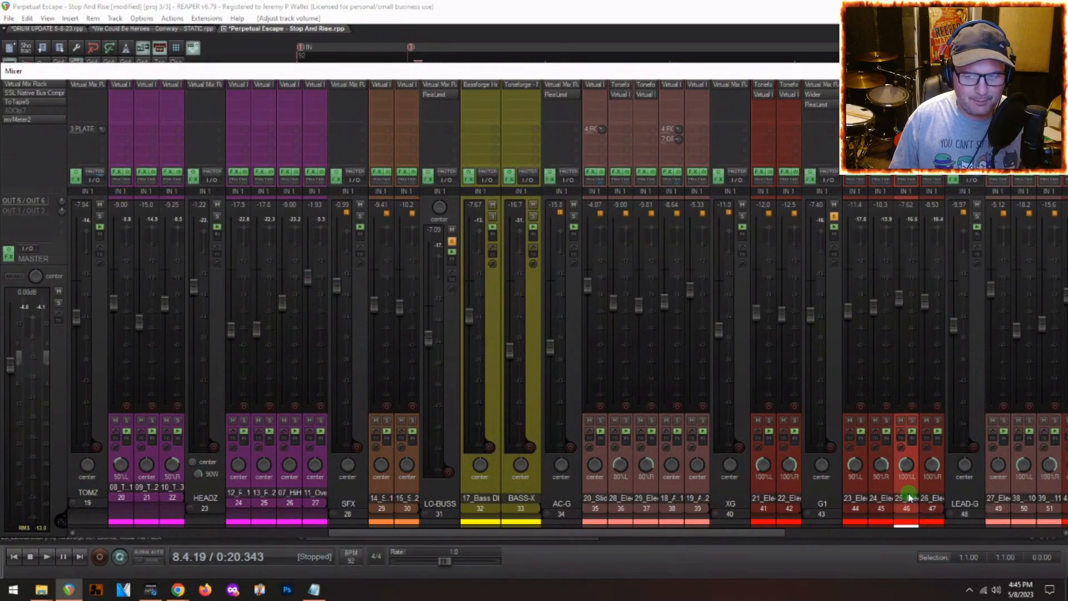
{"action": "left_click", "coordinate": [936, 497]}
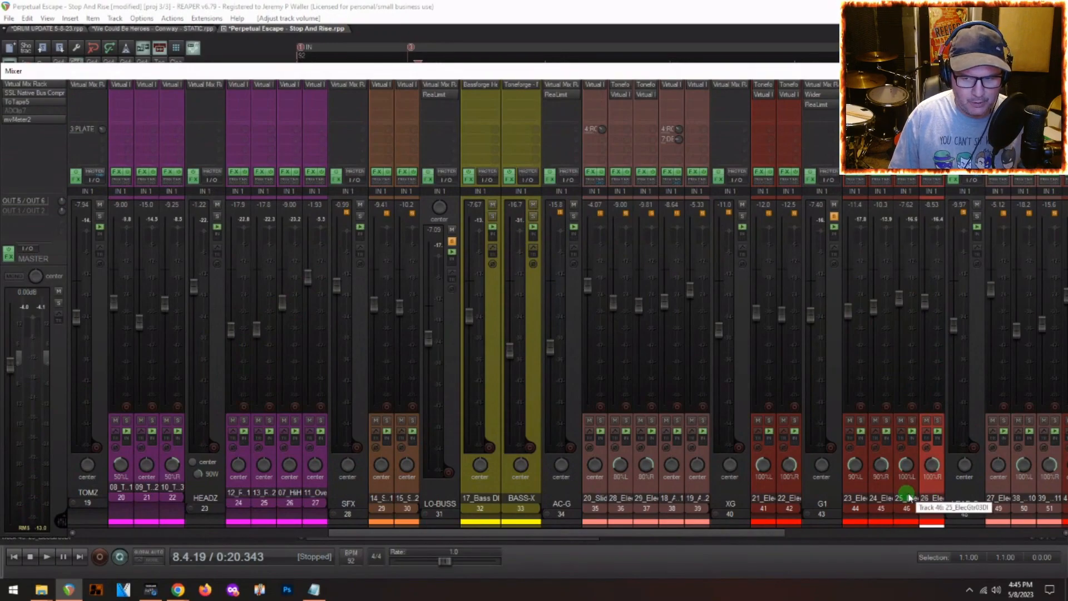
{"action": "key", "text": "super"}
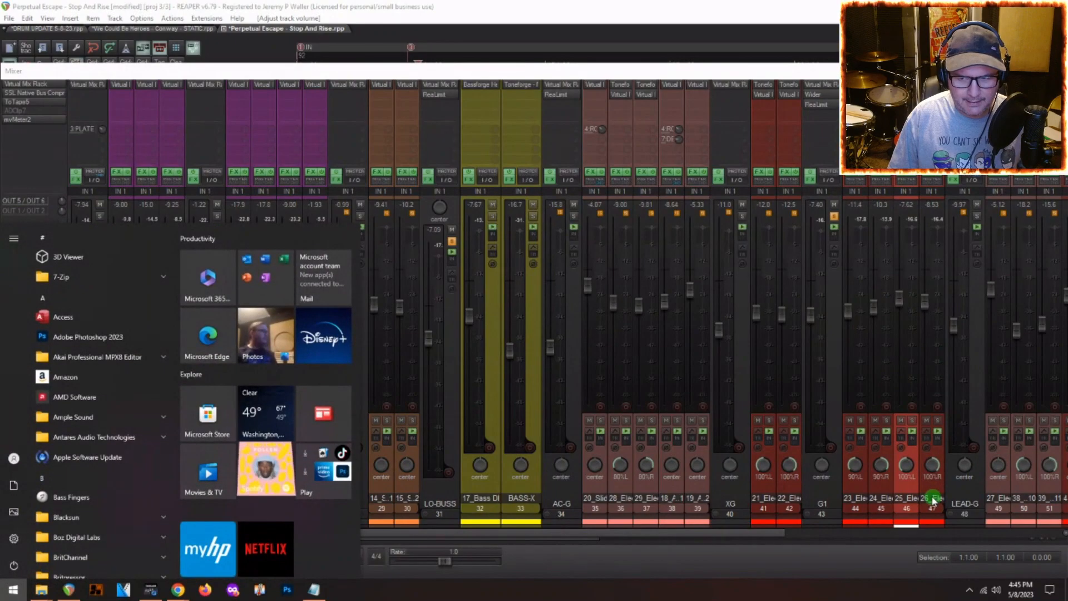
{"action": "left_click", "coordinate": [933, 501]}
{"action": "left_click", "coordinate": [912, 497]}
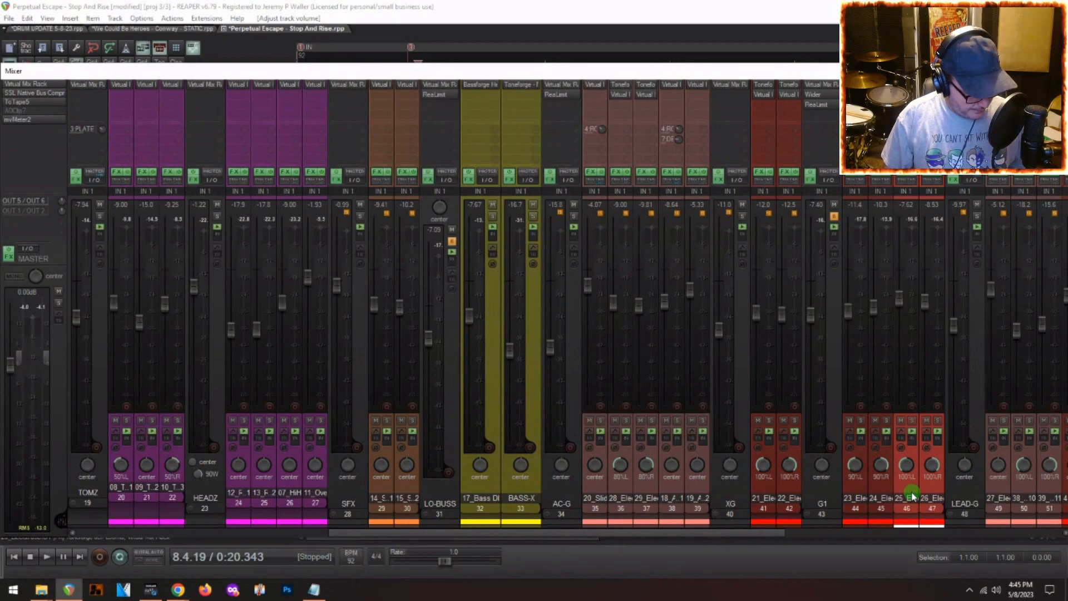
{"action": "key", "text": "ctrl+f"}
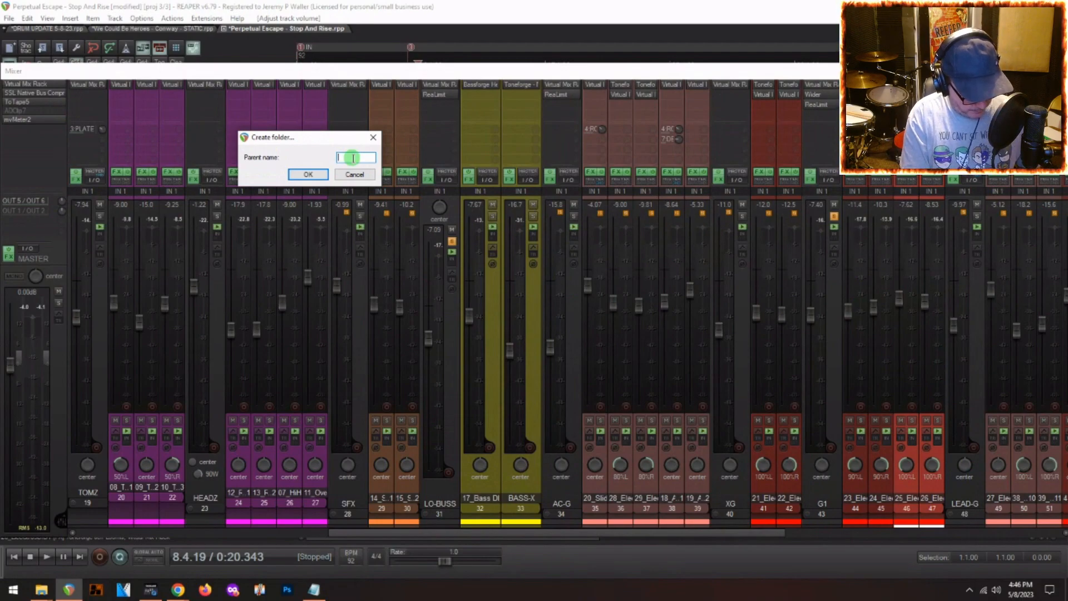
{"action": "type", "text": "G2"}
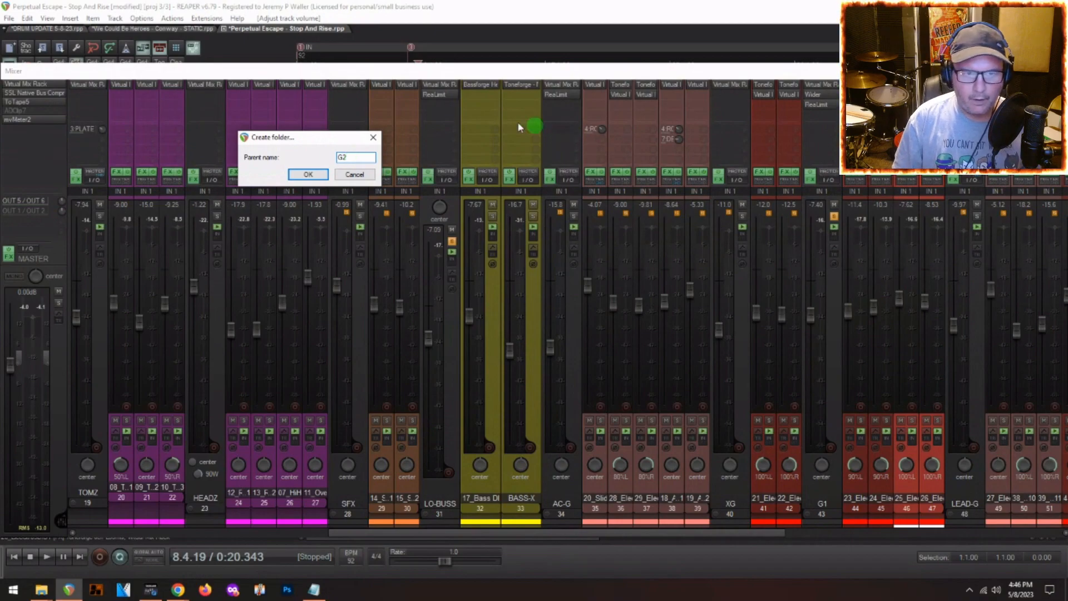
{"action": "left_click", "coordinate": [300, 175]}
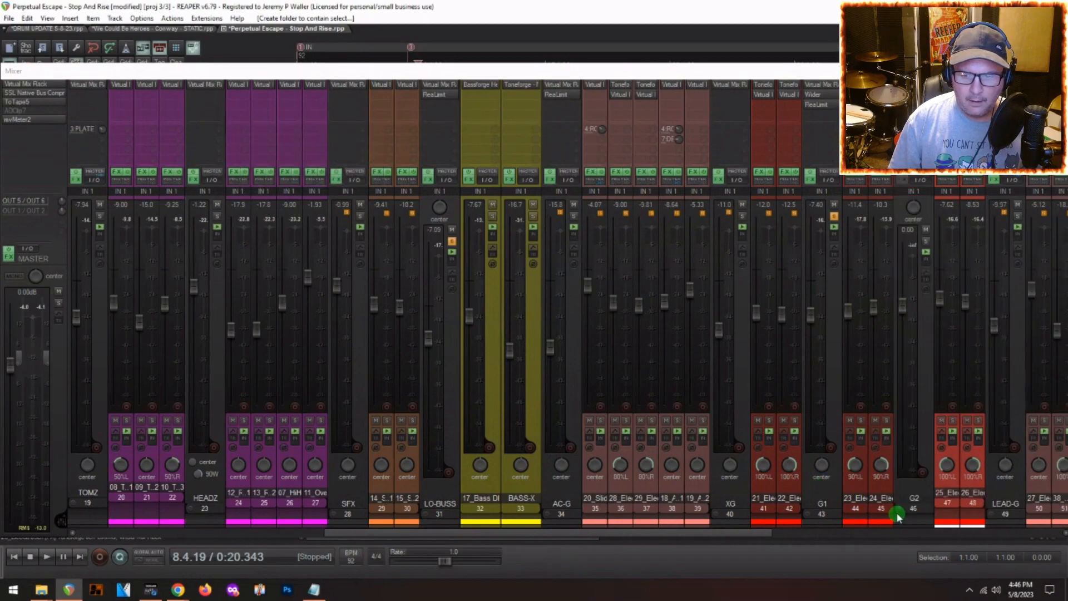
- Take the G2 folder out of G1 and arrange the folders with G1 ahead of G2
{"action": "left_click_drag", "start_coordinate": [909, 502], "coordinate": [822, 502]}
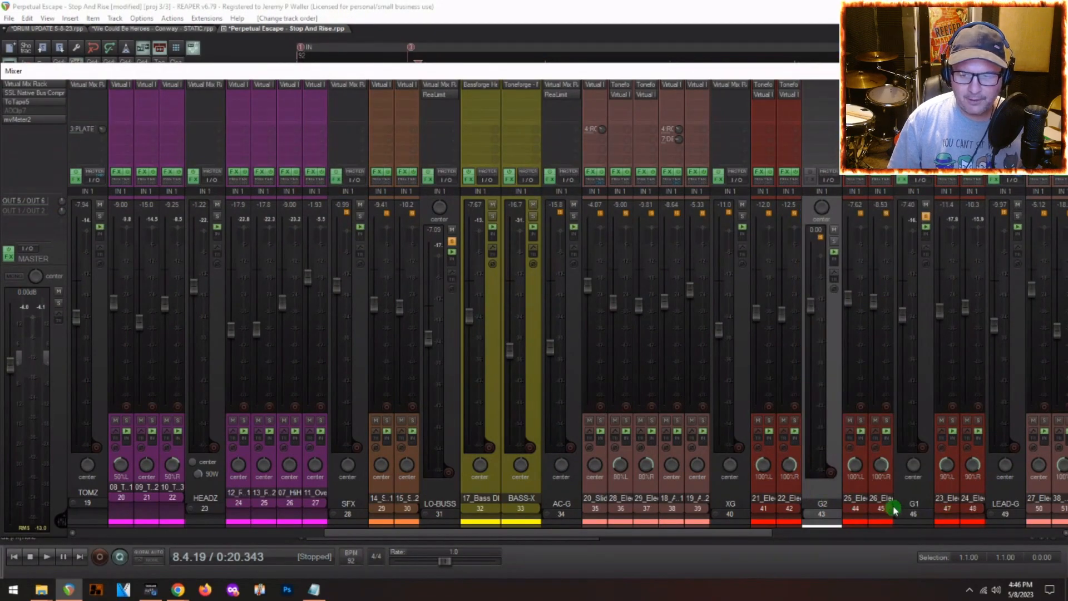
{"action": "left_click_drag", "start_coordinate": [912, 500], "coordinate": [806, 502]}
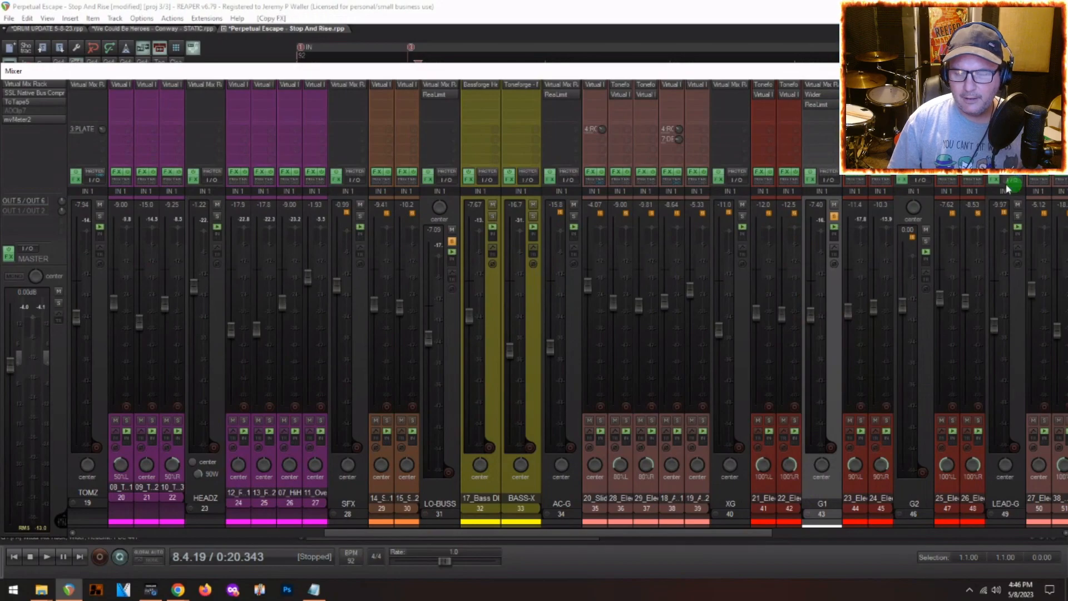
- Start playback, solo the G2 folder along with the mix and lower its fader to -2.36 dB
{"action": "key", "text": "space"}
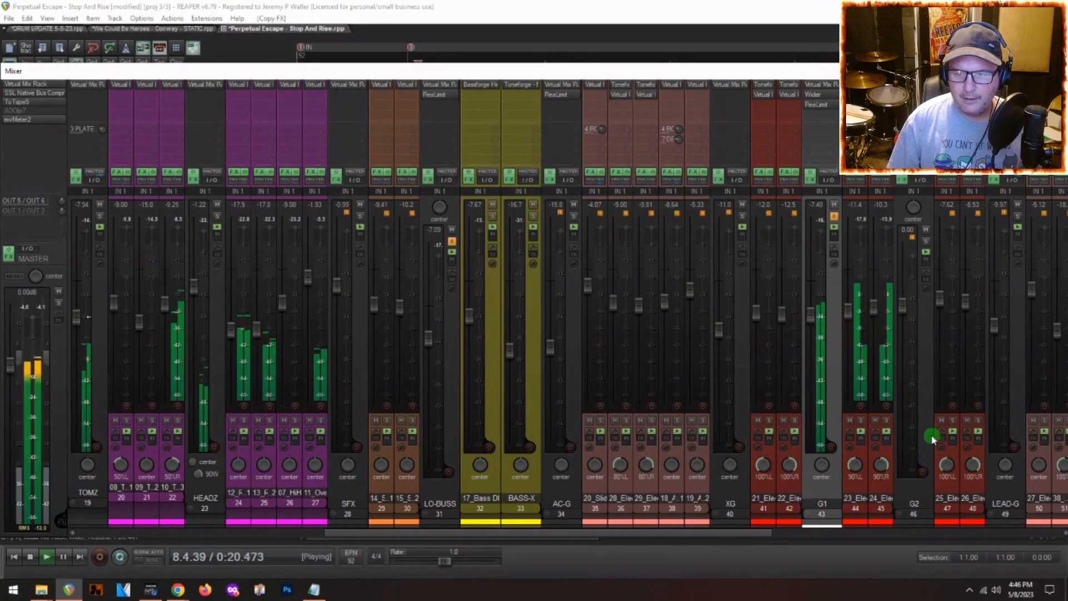
{"action": "left_click", "coordinate": [925, 241]}
{"action": "mouse_move", "coordinate": [905, 315]}
{"action": "left_mouse_down"}
{"action": "mouse_move", "coordinate": [904, 302]}
{"action": "mouse_move", "coordinate": [905, 320]}
{"action": "left_mouse_up"}
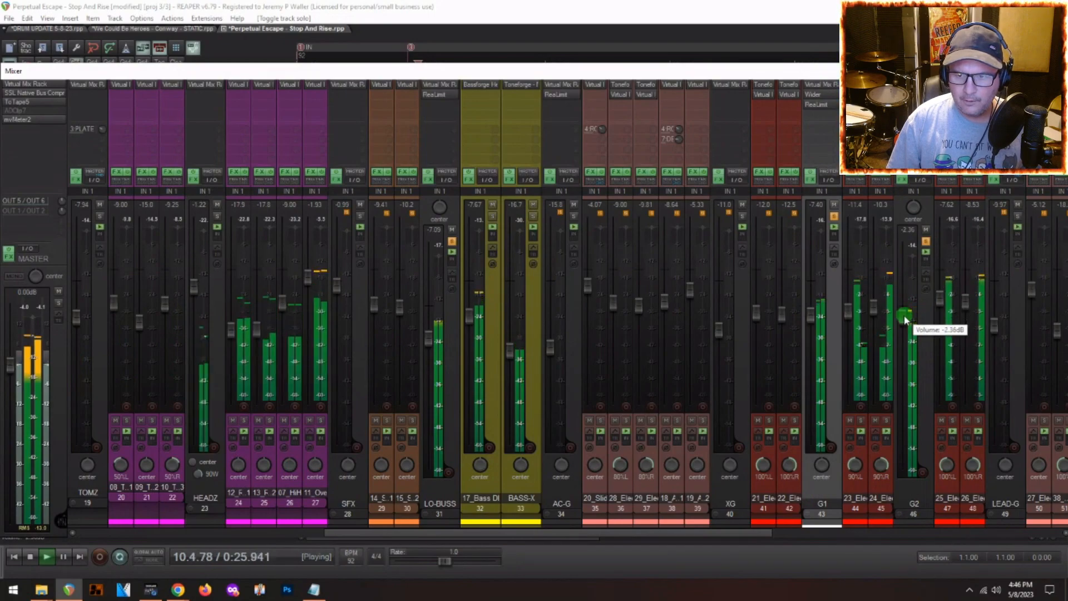
- Raise the two guitar tracks inside G1 slightly and lower the G2 folder's fader to -2.51 dB
{"action": "left_click_drag", "start_coordinate": [850, 307], "coordinate": [875, 305]}
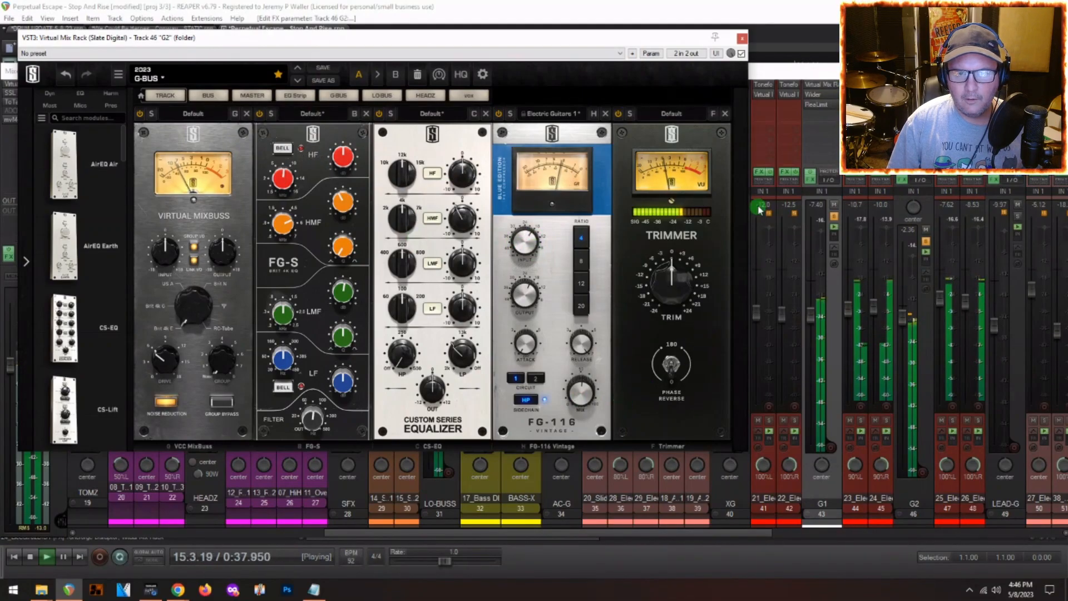
{"action": "left_click", "coordinate": [741, 38]}
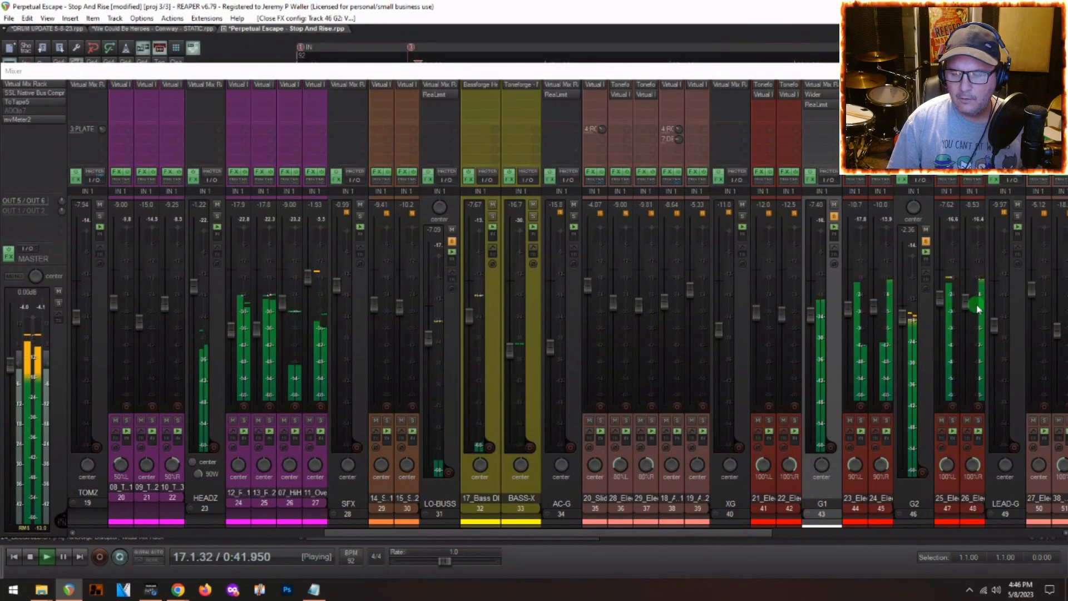
{"action": "left_click_drag", "start_coordinate": [901, 316], "coordinate": [902, 321]}
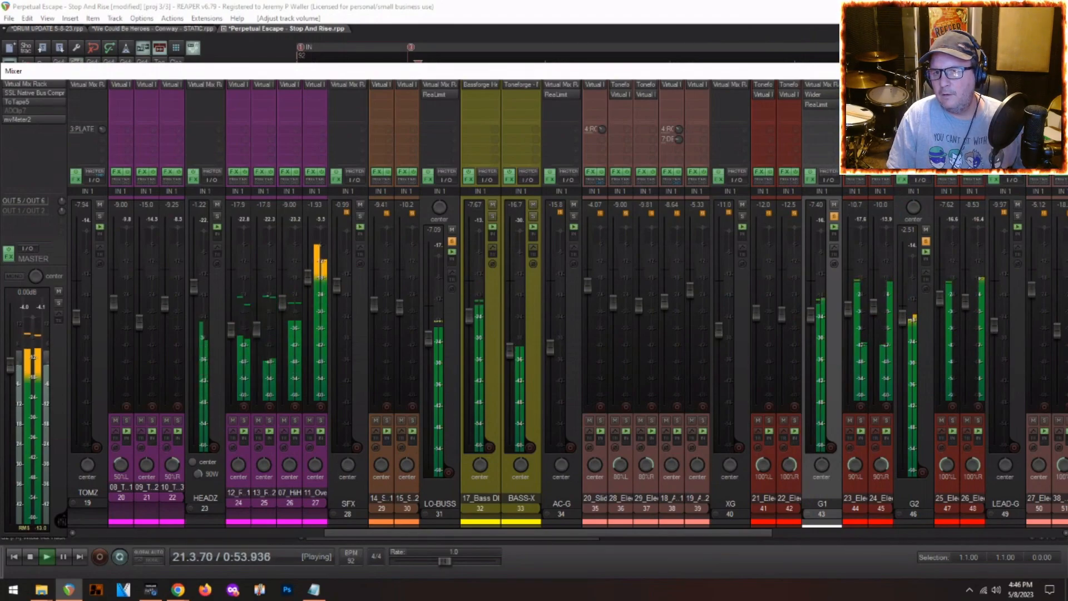
- Adjust the Mid control of the Toneforge Jeff Loomis amp on track 25_ElecGtr03DI
{"action": "left_click", "coordinate": [715, 107]}
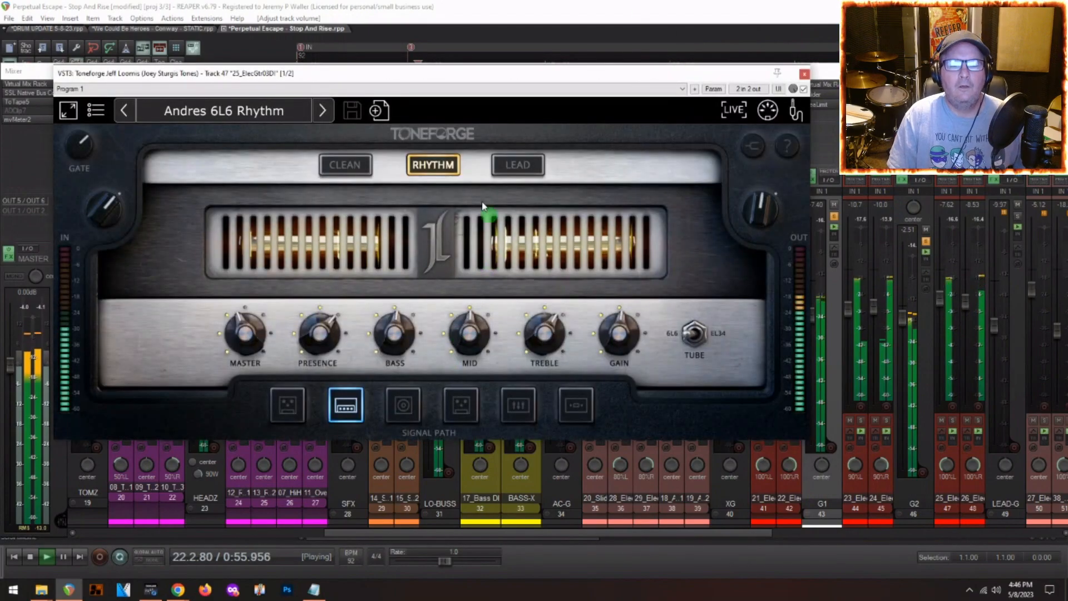
{"action": "left_click_drag", "start_coordinate": [459, 316], "coordinate": [474, 343]}
{"action": "left_click", "coordinate": [805, 73]}
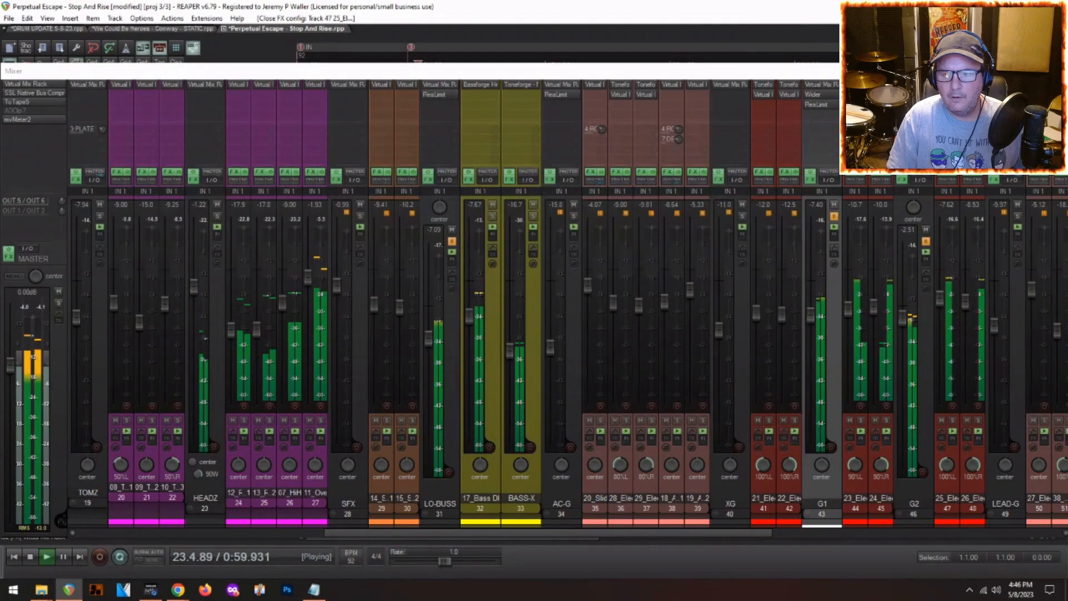
- Lower the Presence of the Toneforge Jeff Loomis amp on guitar track 26_ElecGtr03DIDT
{"action": "left_click", "coordinate": [972, 84]}
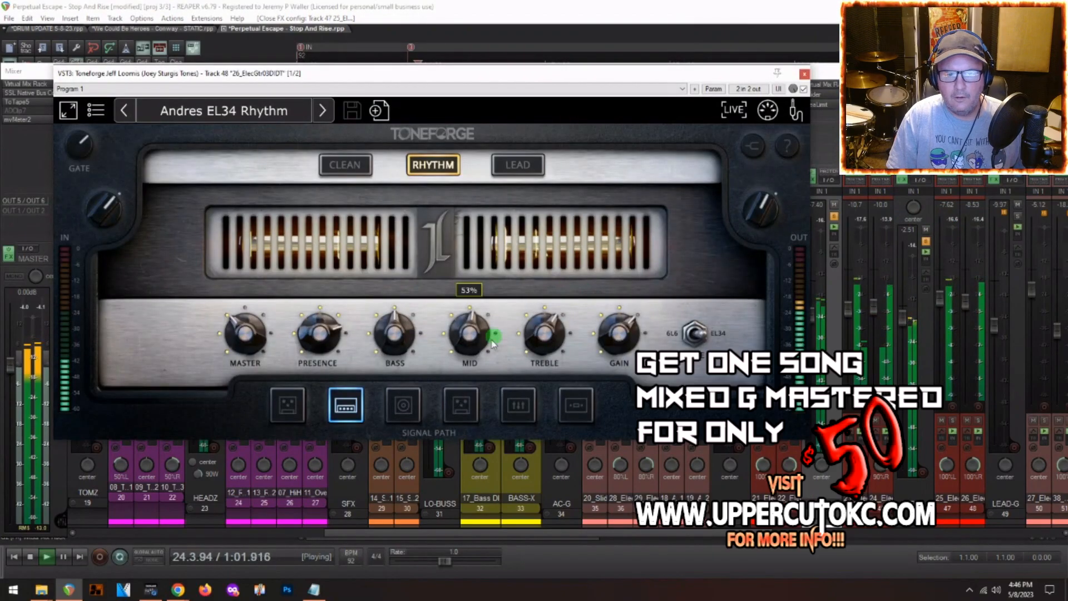
{"action": "left_click_drag", "start_coordinate": [325, 332], "coordinate": [323, 344]}
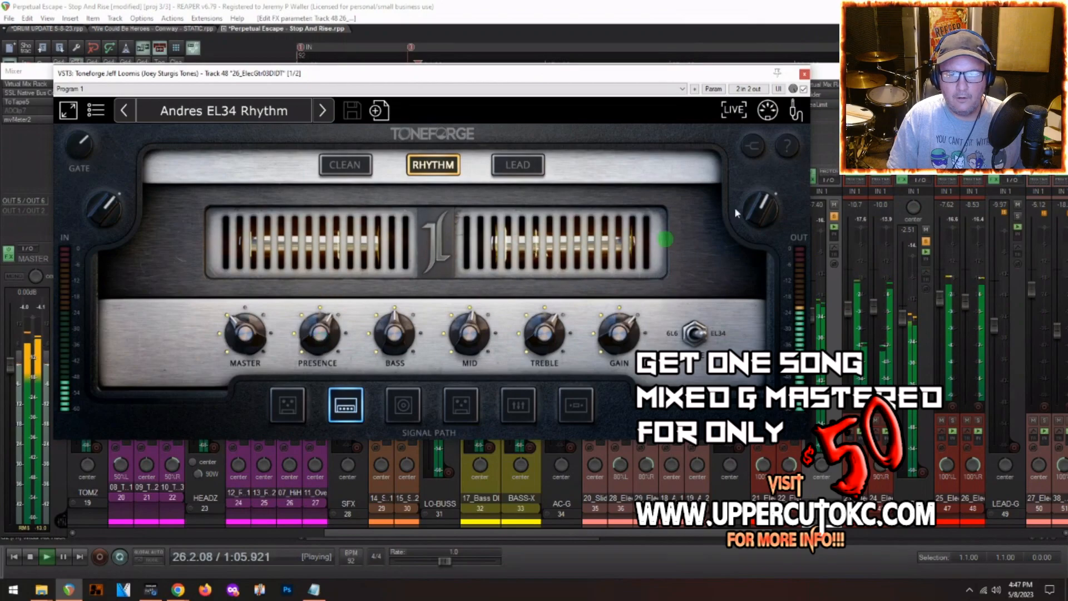
{"action": "left_click", "coordinate": [804, 74]}
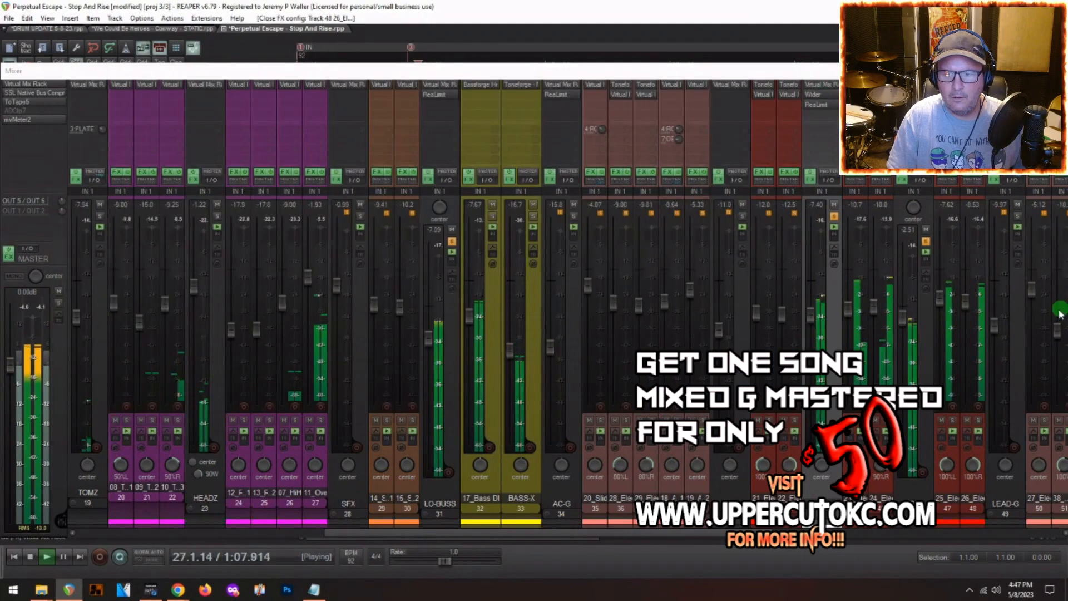
- Rebalance the guitar faders: track 26_ElecGtr03DIDT at -6.41 dB, the G2 folder at -3.48 dB and the G1 folder at -7.88 dB
{"action": "left_click_drag", "start_coordinate": [964, 308], "coordinate": [964, 298]}
{"action": "left_click_drag", "start_coordinate": [888, 326], "coordinate": [896, 328]}
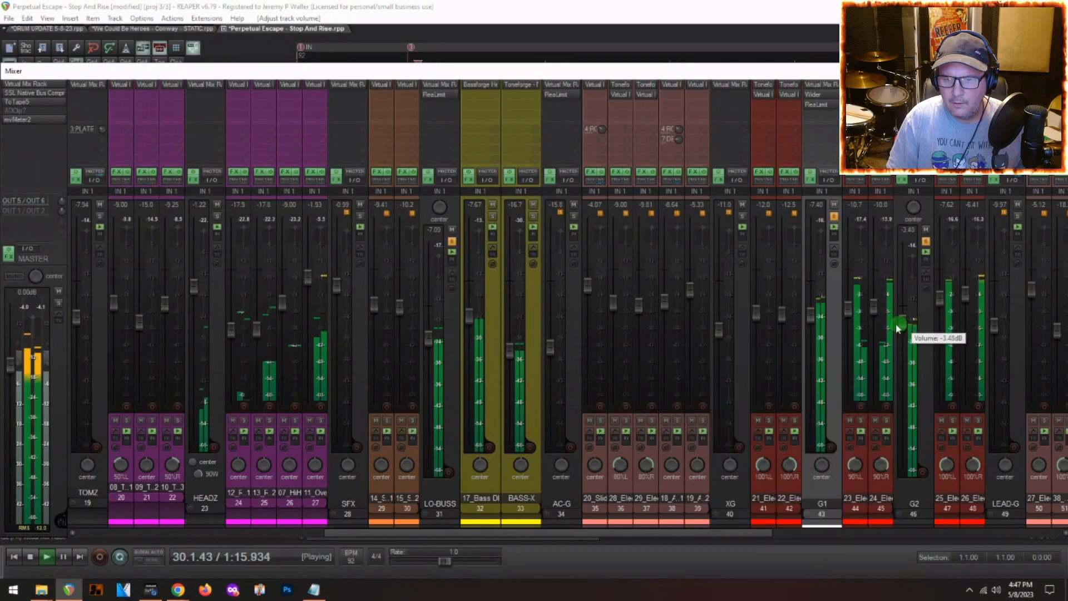
{"action": "left_click_drag", "start_coordinate": [810, 318], "coordinate": [809, 321]}
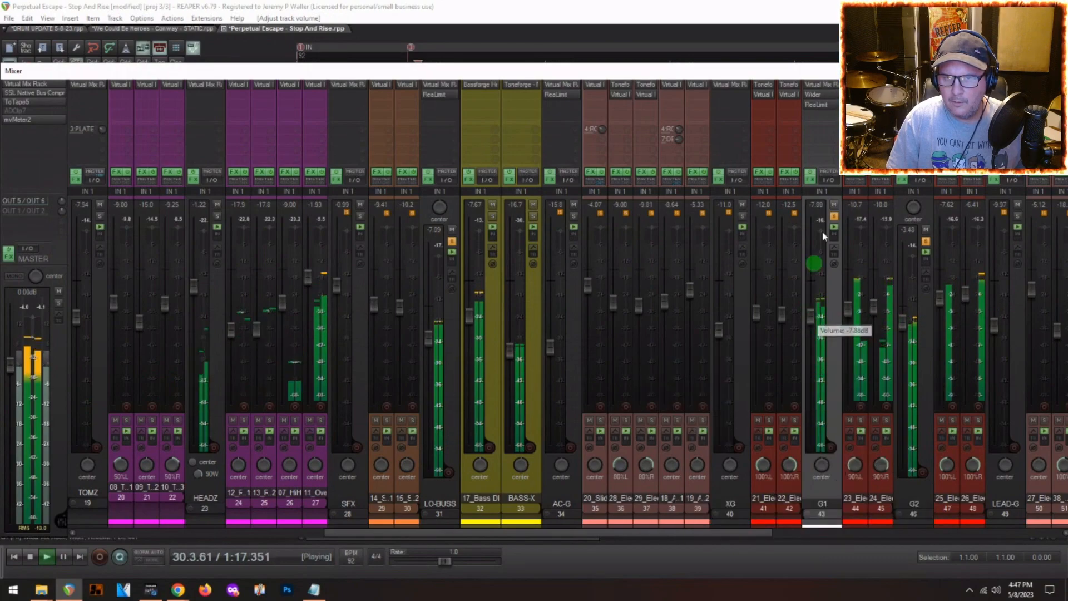
- Remove the ReaLimit effect from G1 and lower the folder faders to -9.41 dB for G1 and -4.22 dB for G2
{"action": "left_click", "coordinate": [815, 105], "text": "shift"}
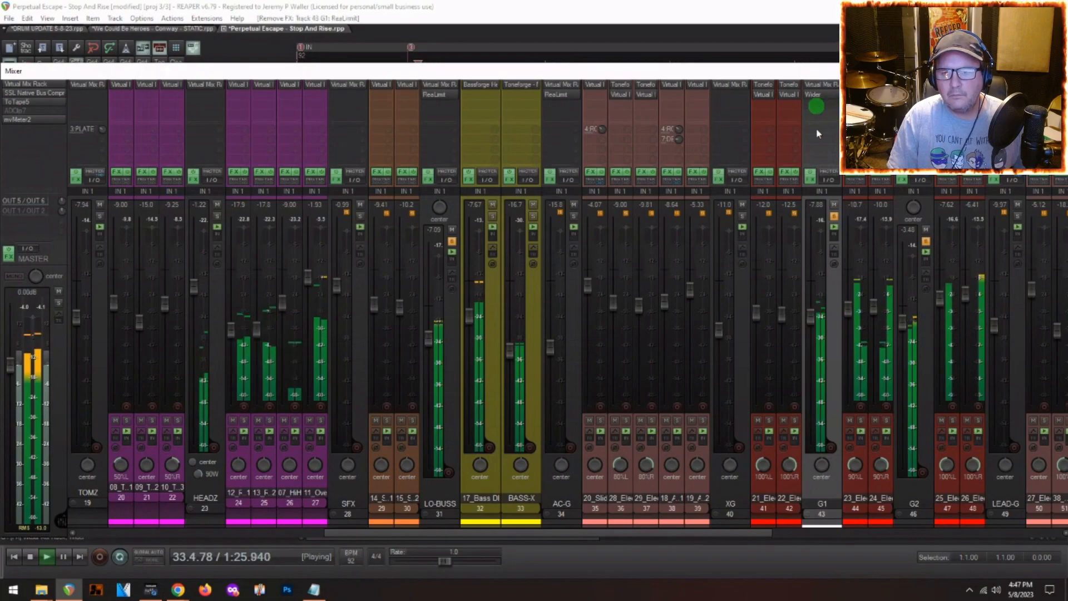
{"action": "mouse_move", "coordinate": [809, 322]}
{"action": "left_mouse_down"}
{"action": "mouse_move", "coordinate": [809, 312]}
{"action": "mouse_move", "coordinate": [811, 328]}
{"action": "left_mouse_up"}
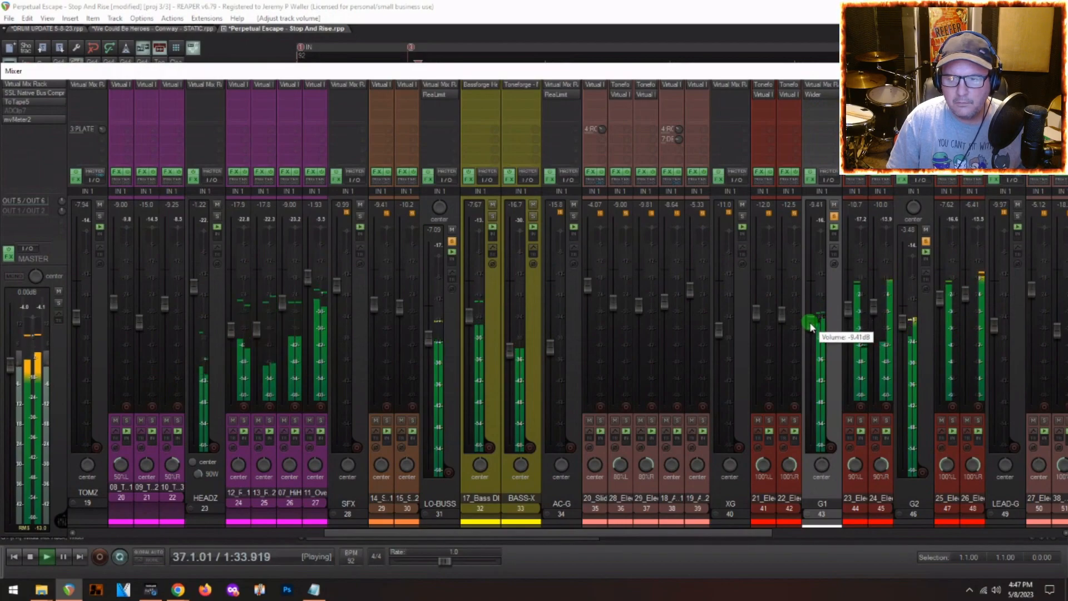
{"action": "left_click_drag", "start_coordinate": [903, 328], "coordinate": [904, 331]}
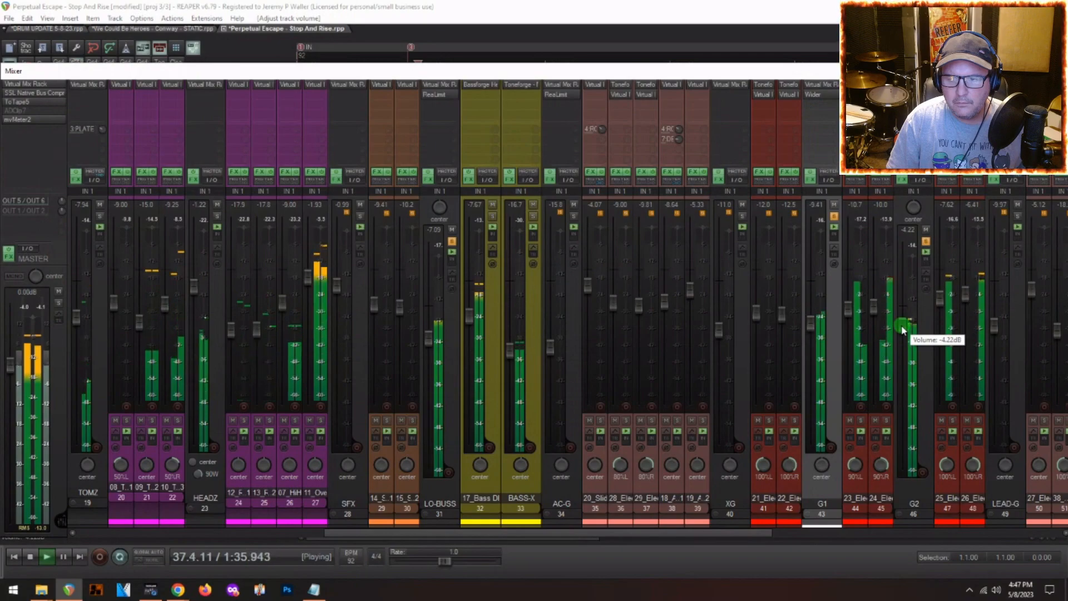
- Compare the mix with and without the G1 guitars by toggling G1's solo off and back on, and stop playback
{"action": "left_click", "coordinate": [833, 217]}
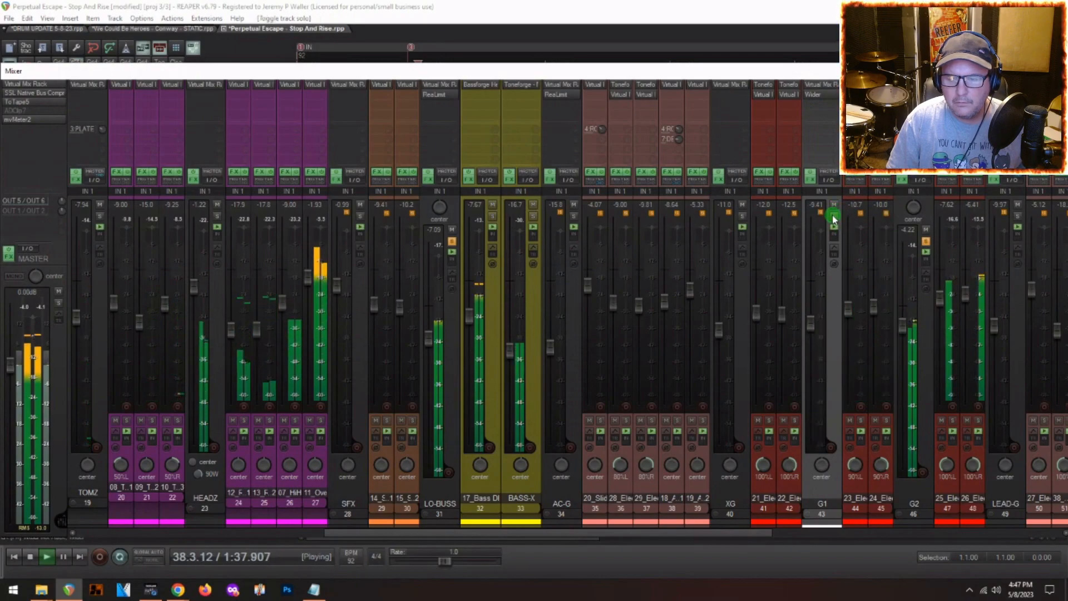
{"action": "left_click", "coordinate": [834, 217]}
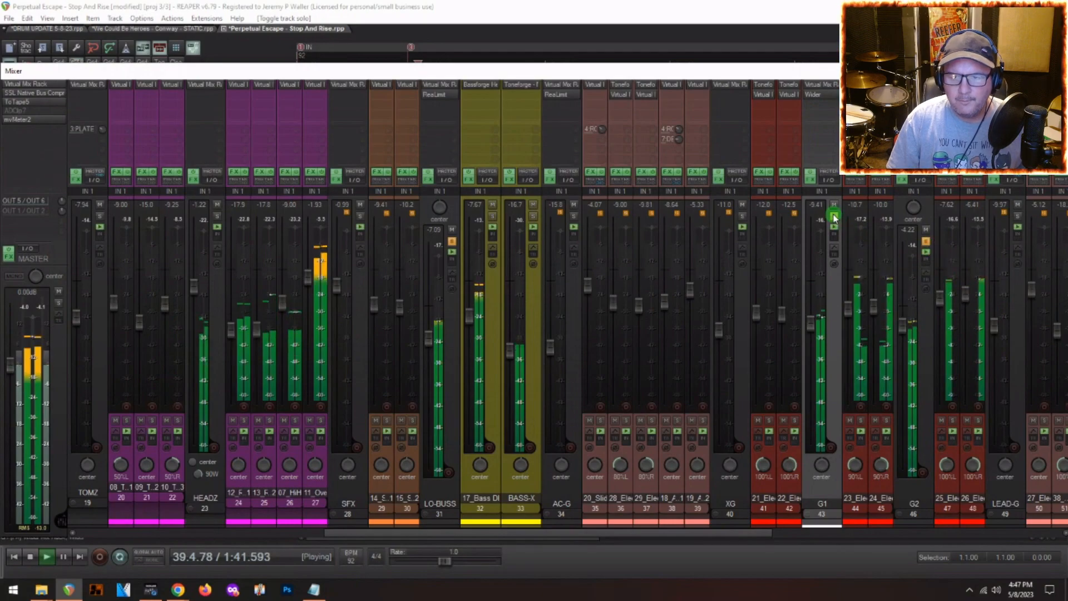
{"action": "key", "text": "space"}
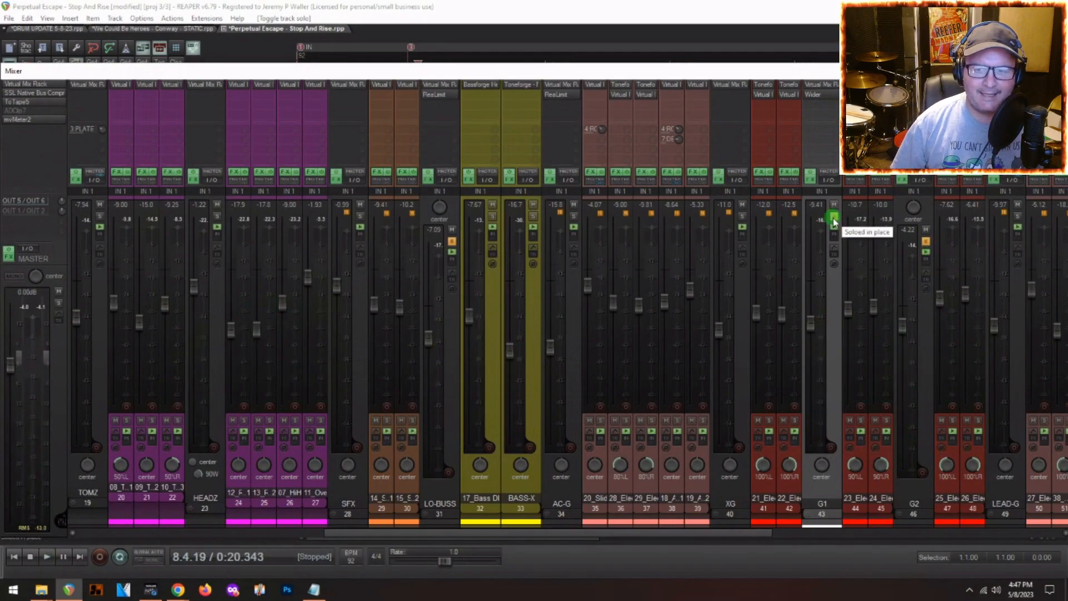
- Clear all solos and, during playback, lower the fader of guitar track 41 to -13.2 dB
{"action": "right_click", "coordinate": [833, 222]}
{"action": "left_click", "coordinate": [852, 257]}
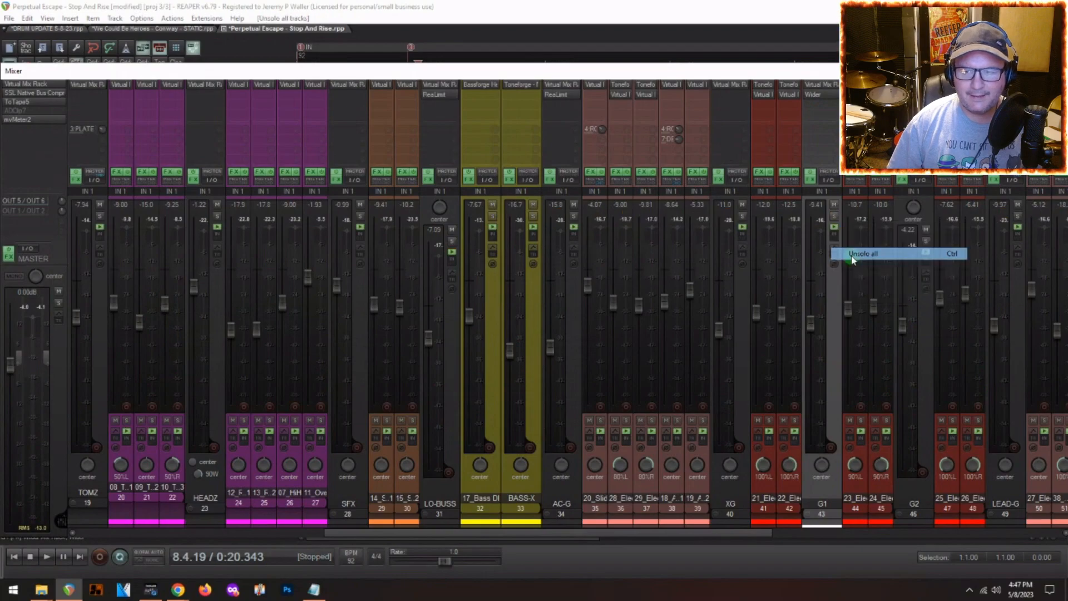
{"action": "key", "text": "space"}
{"action": "left_click_drag", "start_coordinate": [758, 310], "coordinate": [757, 316]}
- Raise the fader of vocal track 57 in the V1 folder to -8.42 dB while the song plays
{"action": "scroll", "coordinate": [824, 326], "scroll_direction": "right", "scroll_amount": 5}
{"action": "scroll", "coordinate": [825, 330], "scroll_direction": "right", "scroll_amount": 5}
{"action": "left_click_drag", "start_coordinate": [910, 312], "coordinate": [902, 301]}
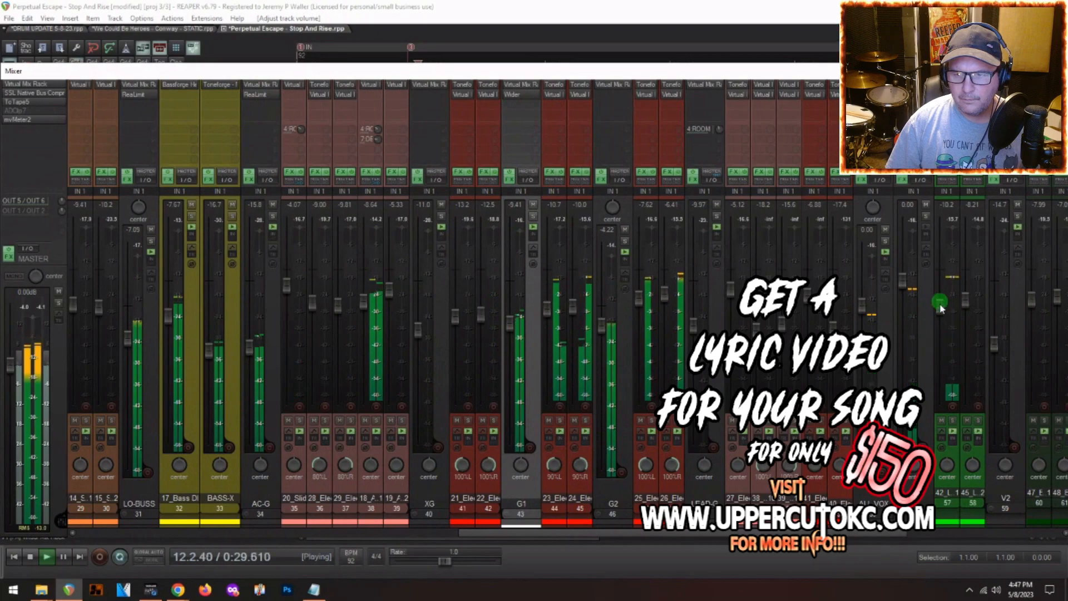
{"action": "left_click_drag", "start_coordinate": [940, 306], "coordinate": [940, 303]}
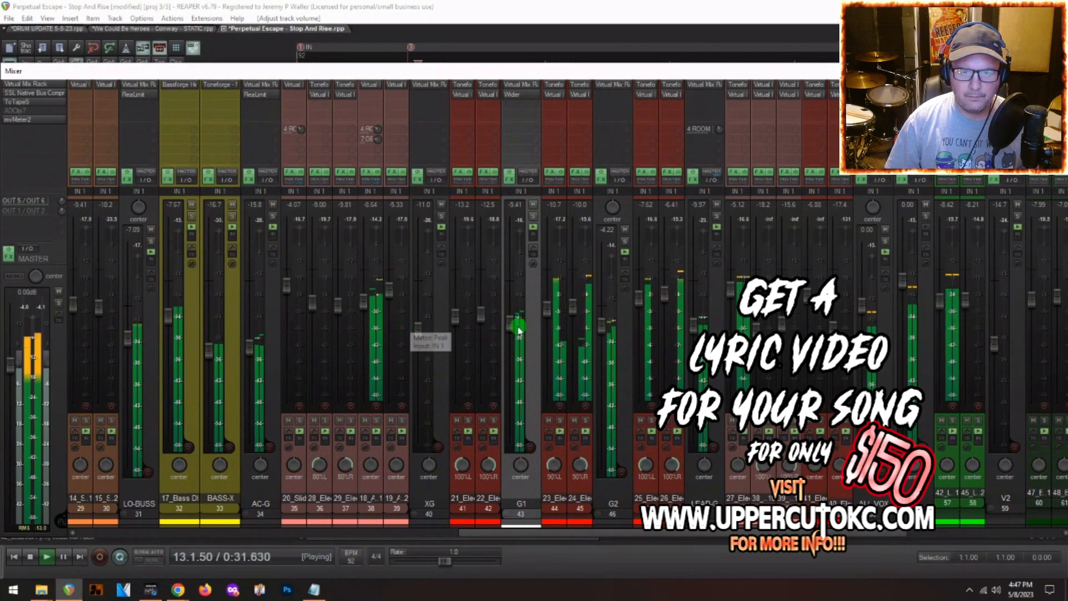
- Lower the rhythm guitar folders to -10.5 dB for G1 and -5.75 dB for G2, and stop playback
{"action": "left_click_drag", "start_coordinate": [512, 330], "coordinate": [510, 334]}
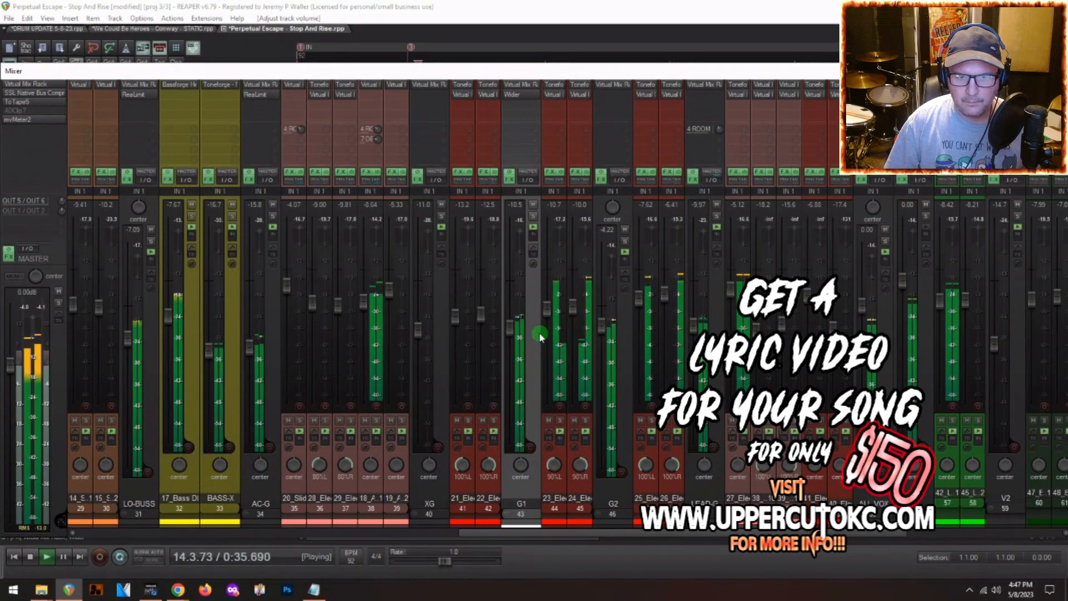
{"action": "left_click_drag", "start_coordinate": [603, 333], "coordinate": [604, 340]}
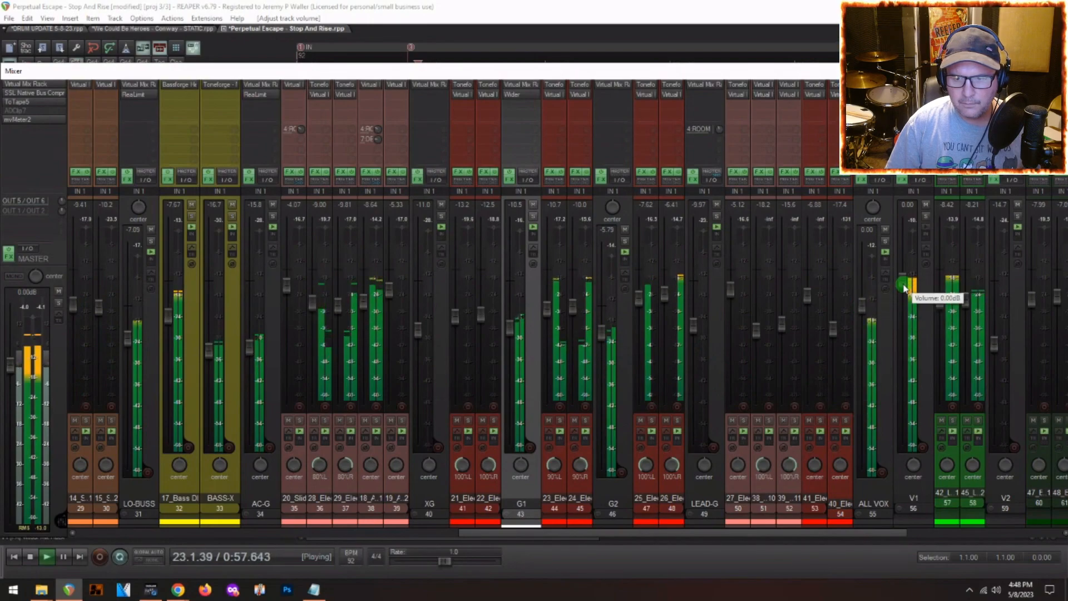
{"action": "scroll", "coordinate": [871, 400], "scroll_direction": "down", "scroll_amount": 8}
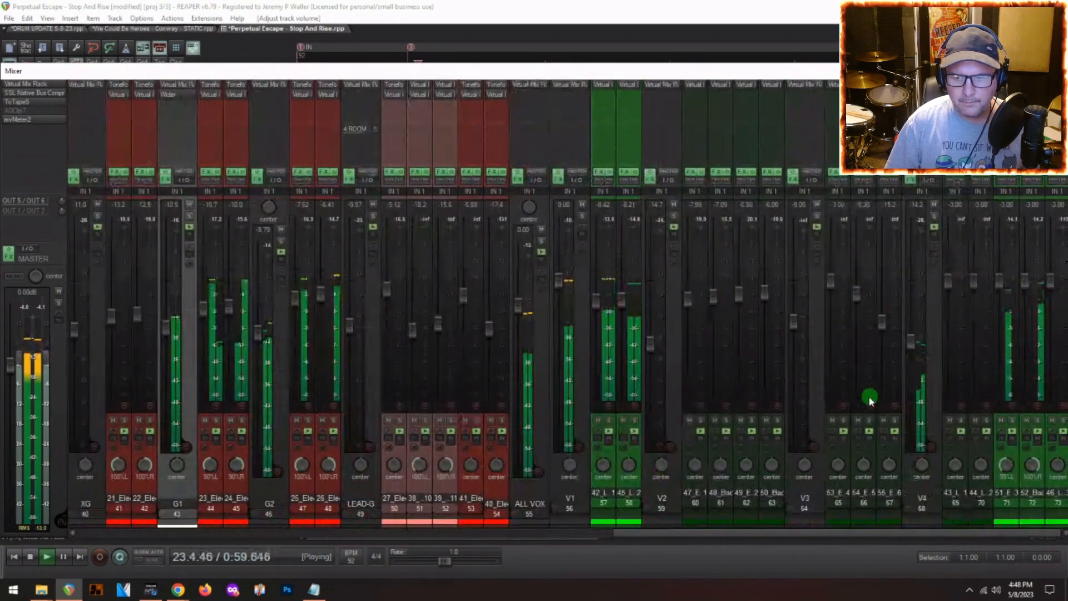
{"action": "key", "text": "space"}
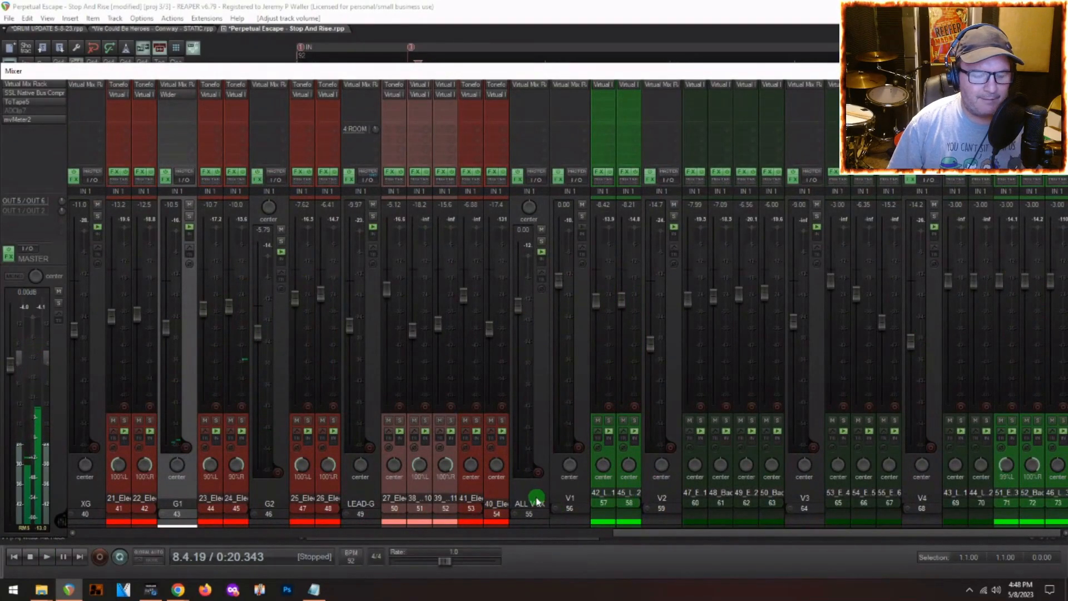
- Select the ALL VOX folder and play a short passage to check the vocals against the guitars
{"action": "left_click", "coordinate": [536, 499]}
{"action": "left_click", "coordinate": [574, 495]}
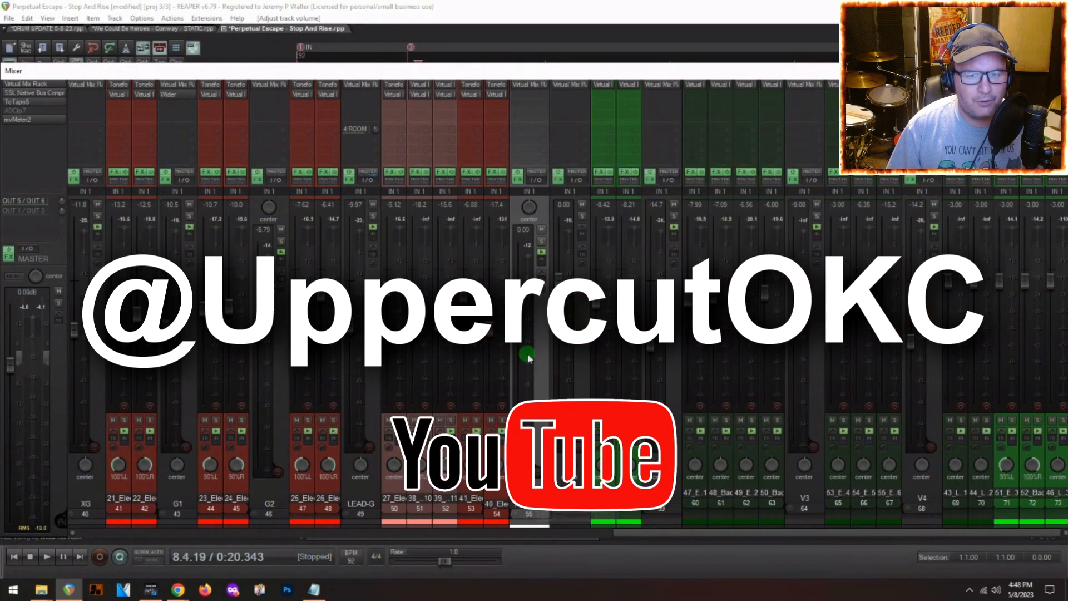
{"action": "key", "text": "space"}
{"action": "scroll", "coordinate": [477, 412], "scroll_direction": "left", "scroll_amount": 3}
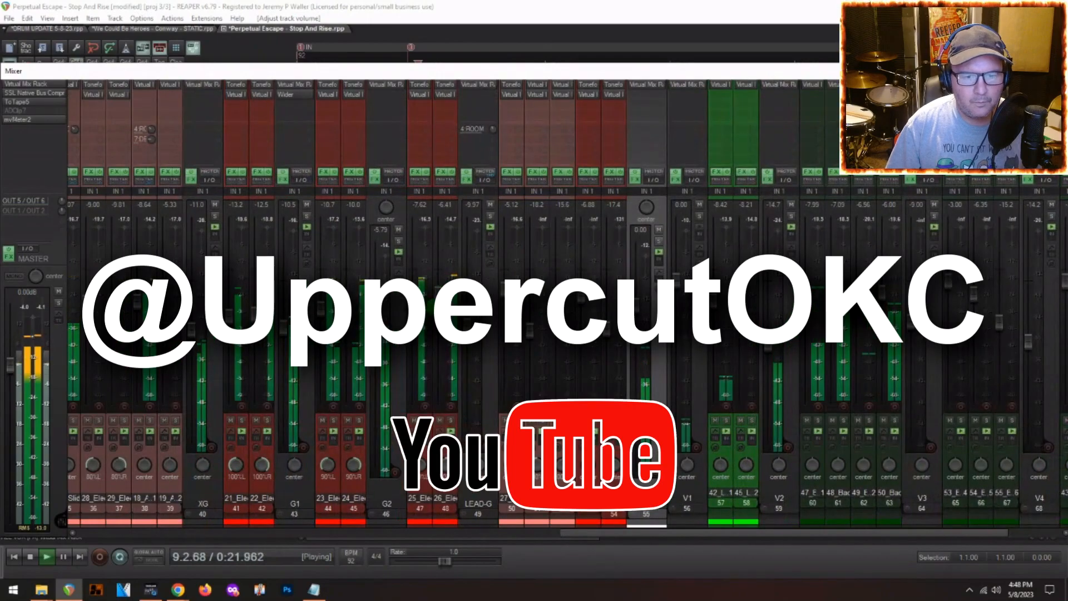
{"action": "key", "text": "space"}
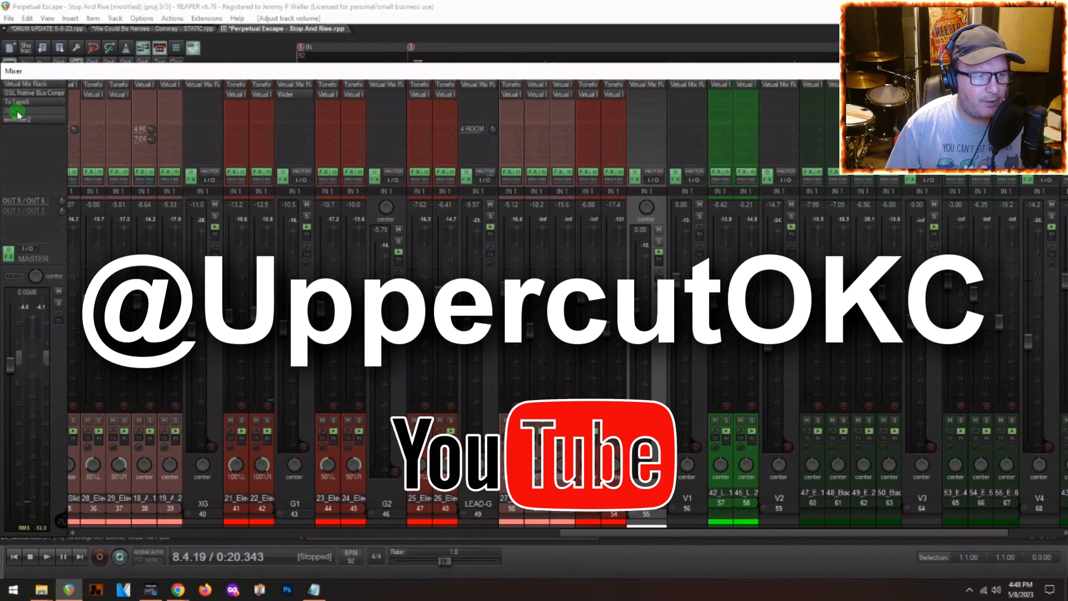
- Enable the bypassed ADClip7 effect on the master track and set its Boost to 9 dB
{"action": "left_click", "coordinate": [19, 113]}
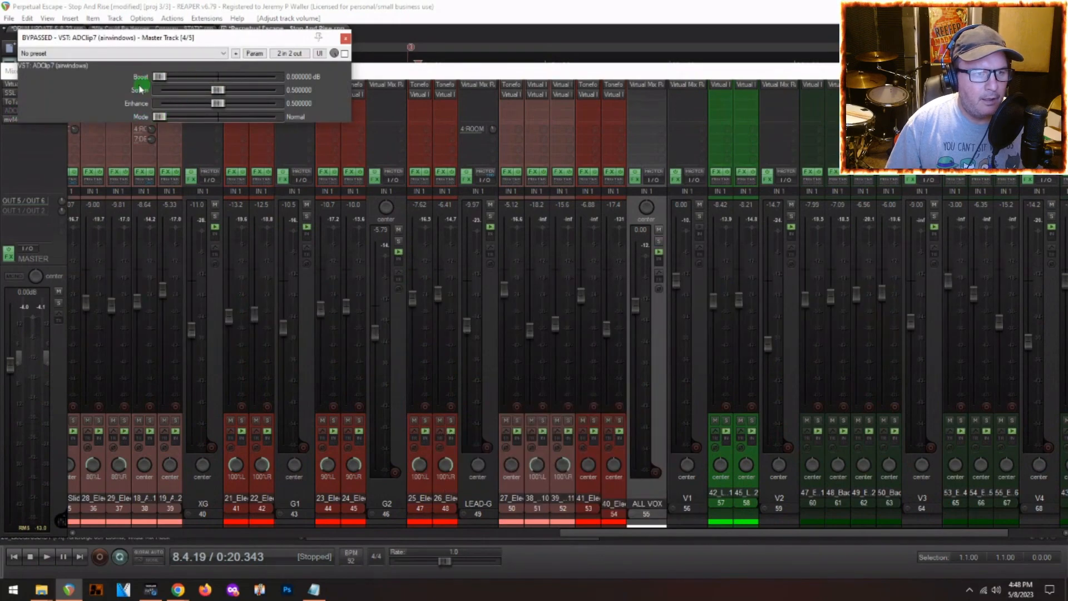
{"action": "left_click_drag", "start_coordinate": [259, 39], "coordinate": [398, 93]}
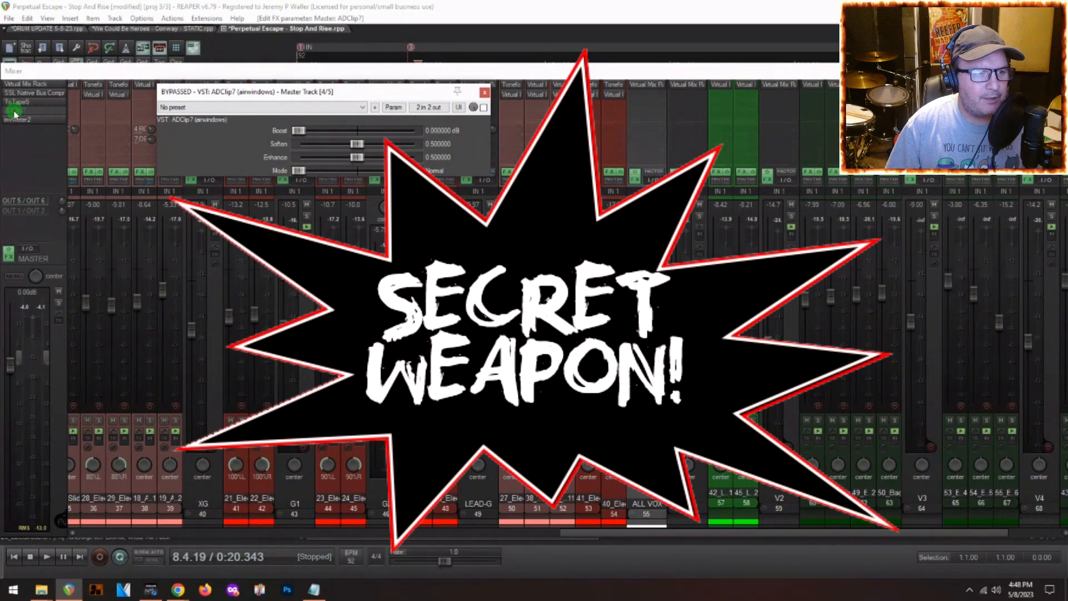
{"action": "left_click", "coordinate": [15, 113]}
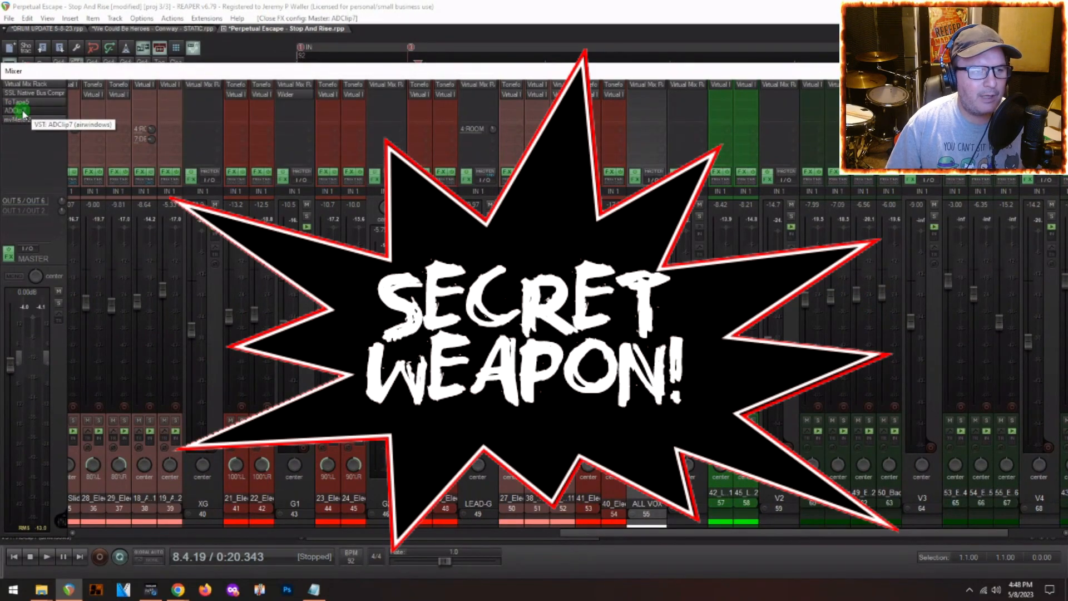
{"action": "left_click", "coordinate": [23, 113]}
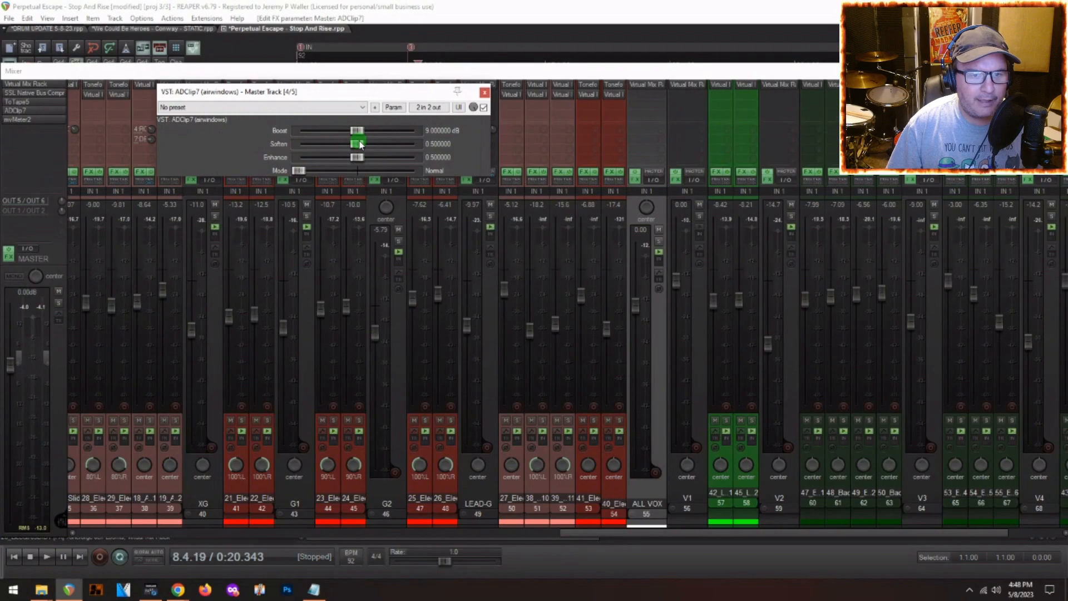
{"action": "left_click", "coordinate": [485, 92]}
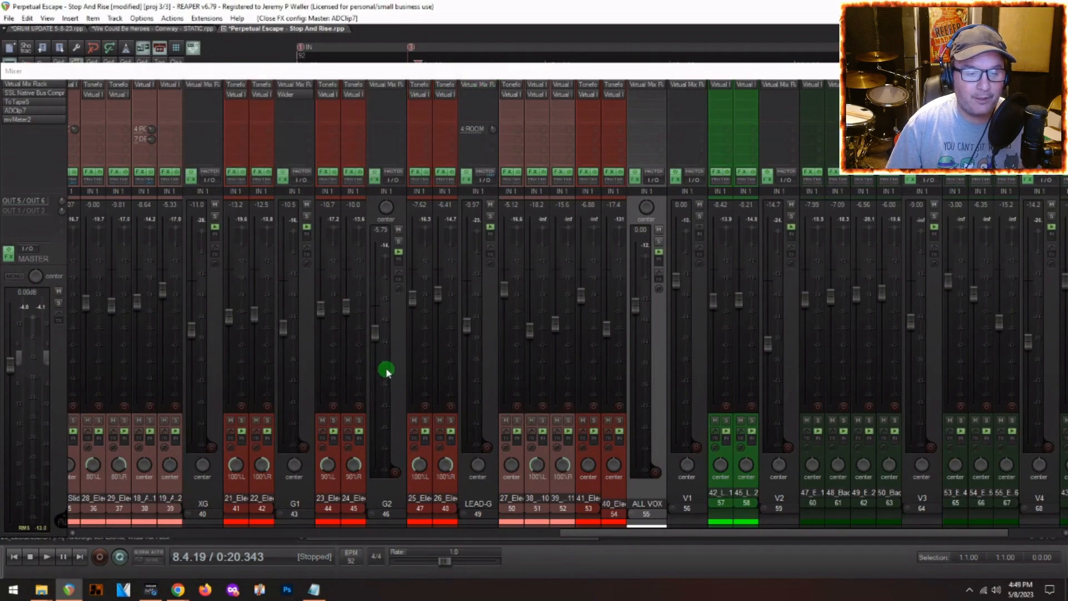
- Lower the Boost of ADClip7 on the master track to 6.084 dB while listening, and stop playback
{"action": "key", "text": "space"}
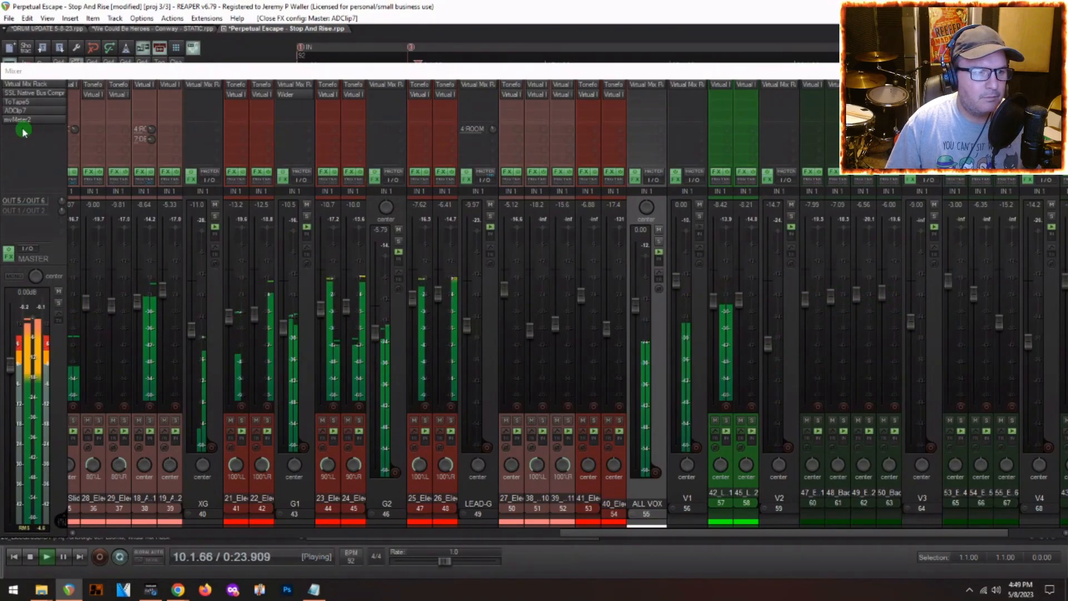
{"action": "left_click", "coordinate": [25, 111]}
{"action": "left_click_drag", "start_coordinate": [362, 134], "coordinate": [341, 137]}
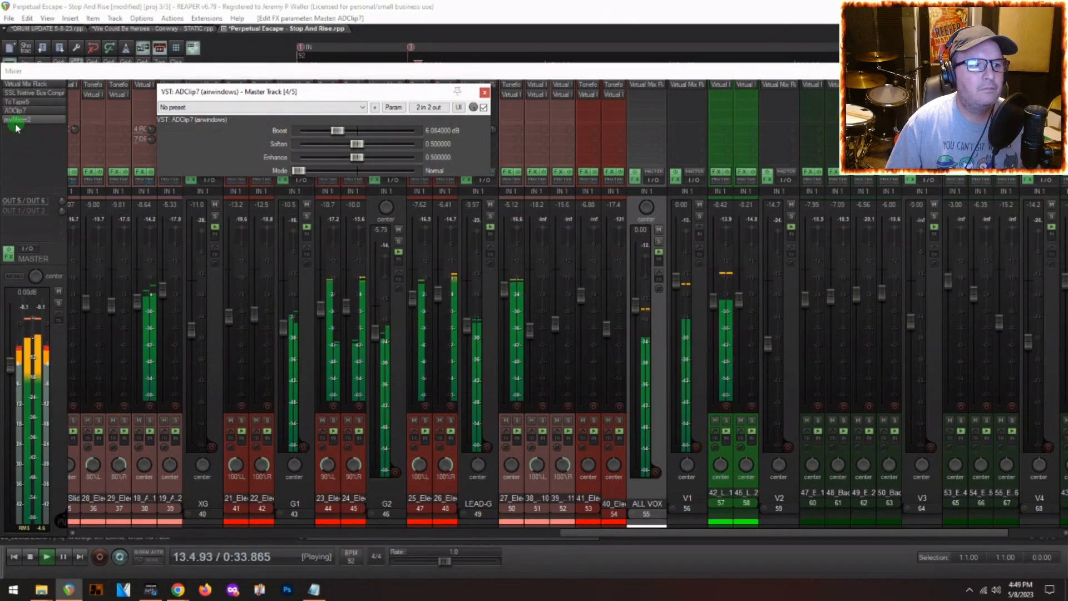
{"action": "key", "text": "space"}
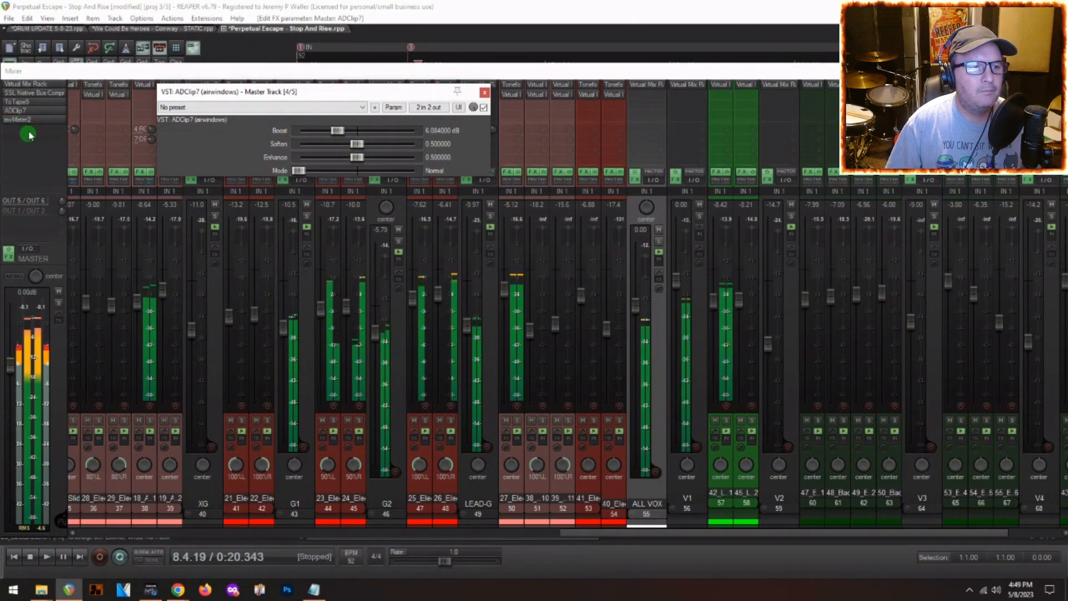
- Replace mvMeter2 on the master track with the JS Loudness Meter Peak/RMS/LUFS (Cockos)
{"action": "right_click", "coordinate": [26, 121]}
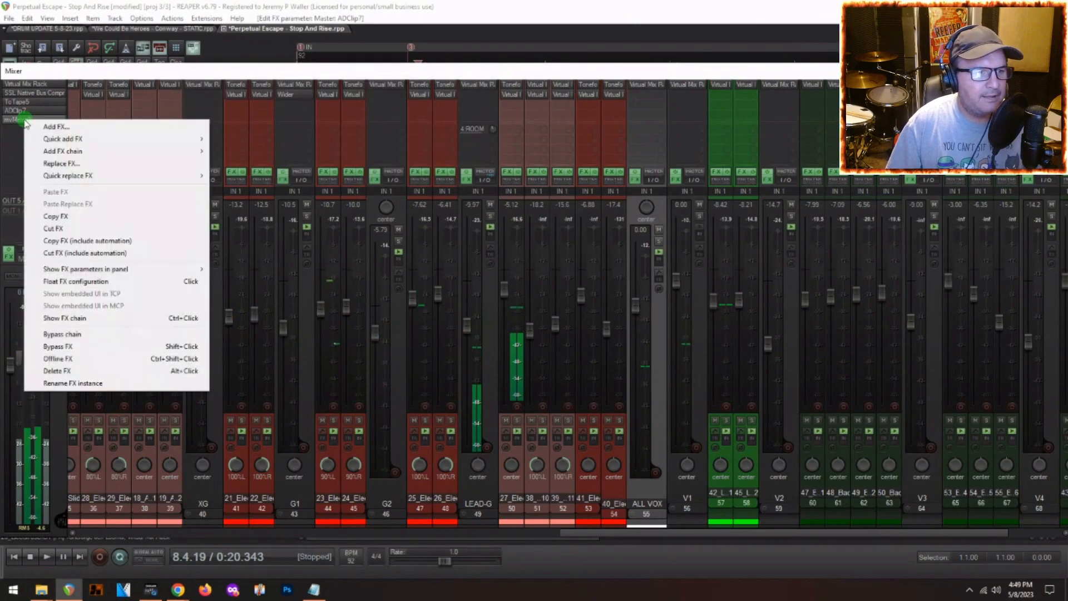
{"action": "left_click", "coordinate": [64, 164]}
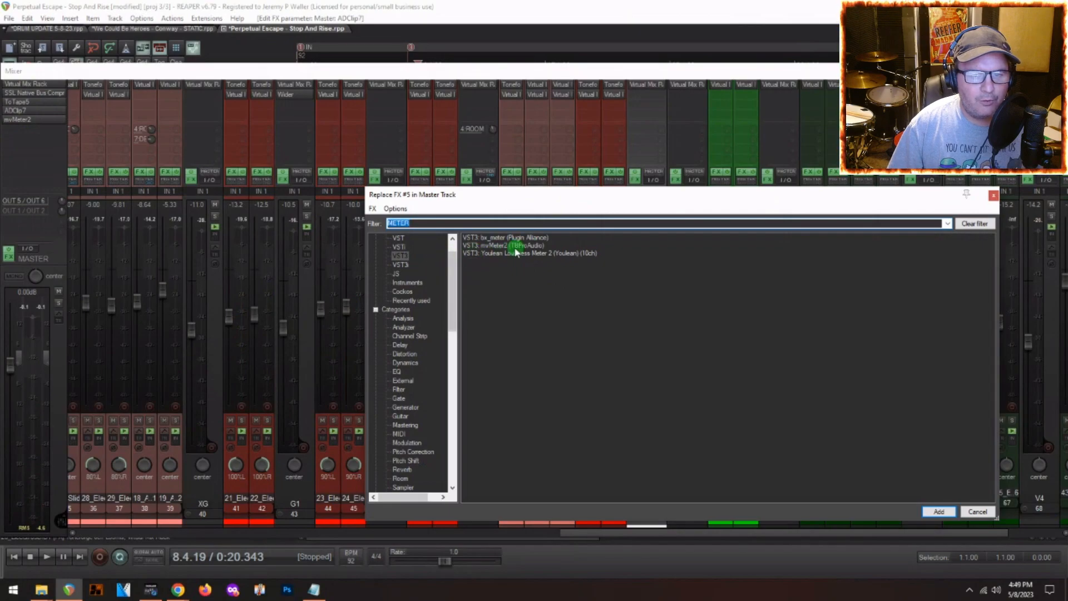
{"action": "scroll", "coordinate": [402, 307], "scroll_direction": "up", "scroll_amount": 1}
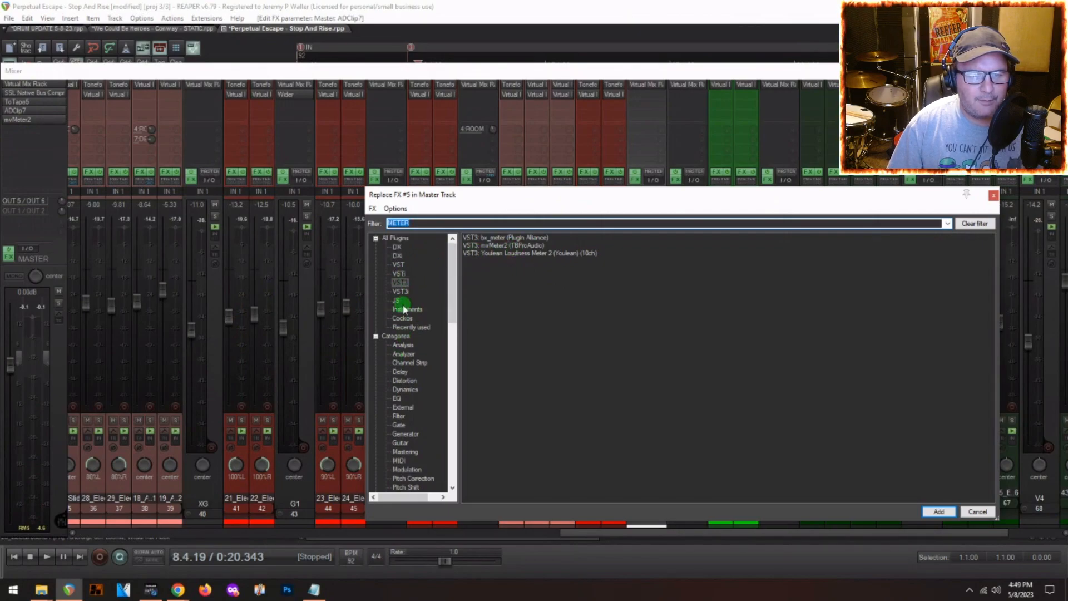
{"action": "left_click", "coordinate": [395, 301]}
{"action": "left_click", "coordinate": [490, 224]}
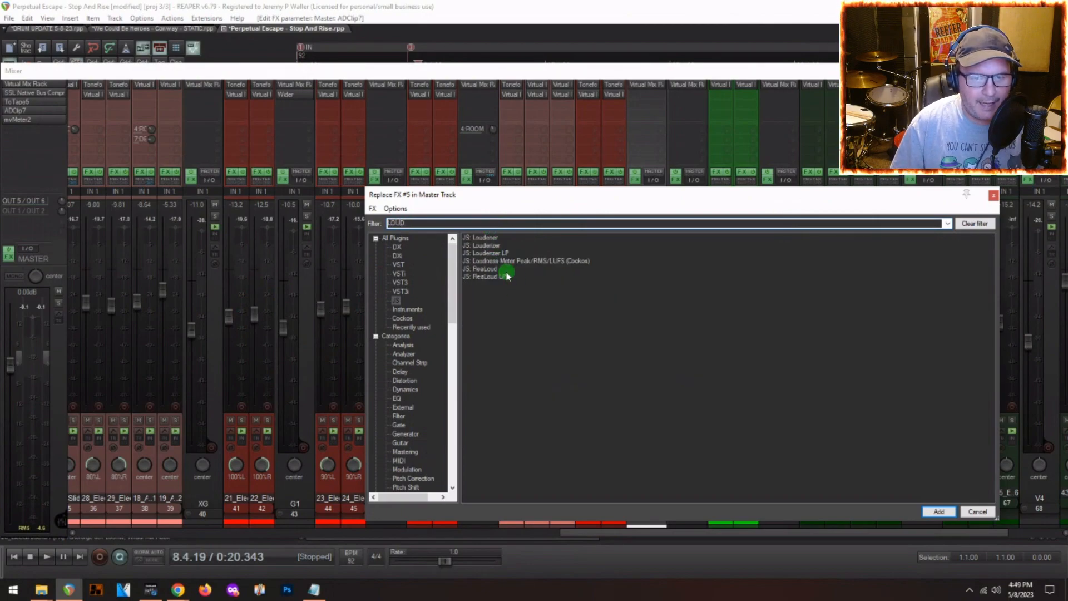
{"action": "double_click", "coordinate": [503, 261]}
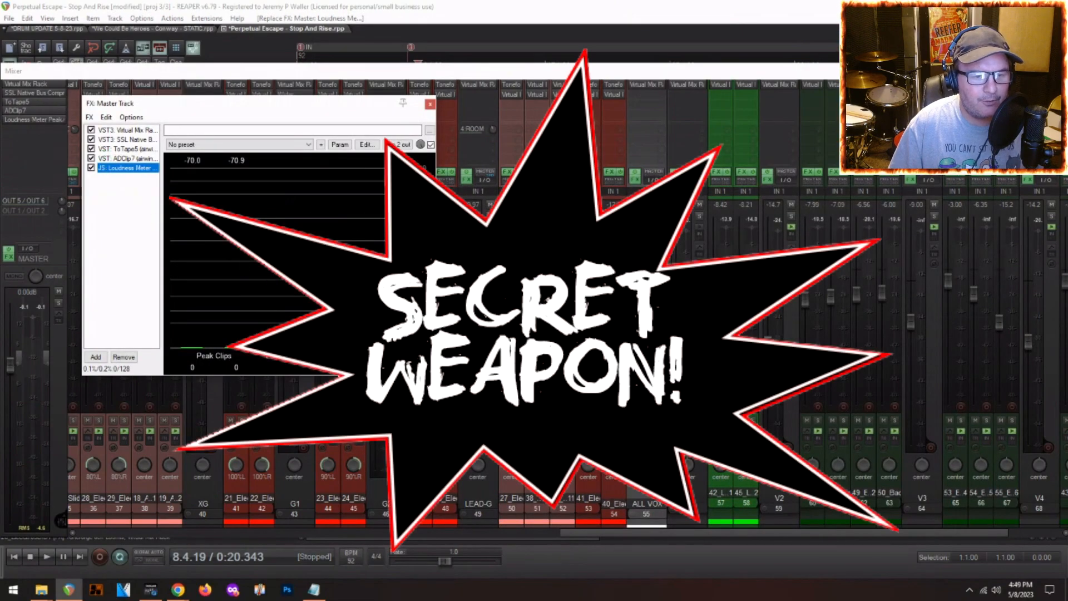
- Play the song and show the floating loudness meter and ADClip7 windows side by side
{"action": "key", "text": "space"}
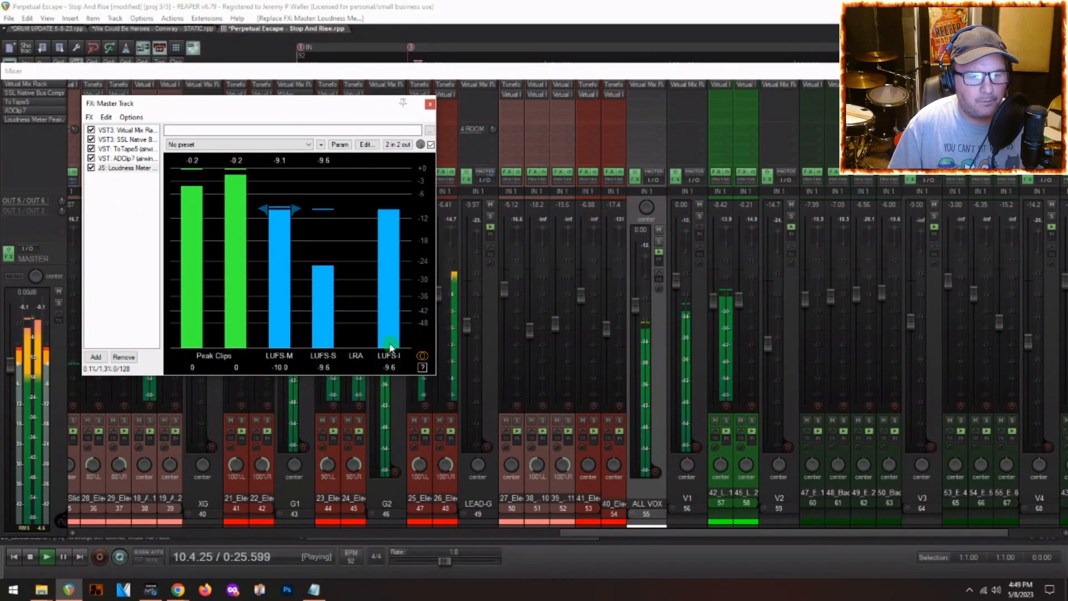
{"action": "left_click", "coordinate": [37, 119]}
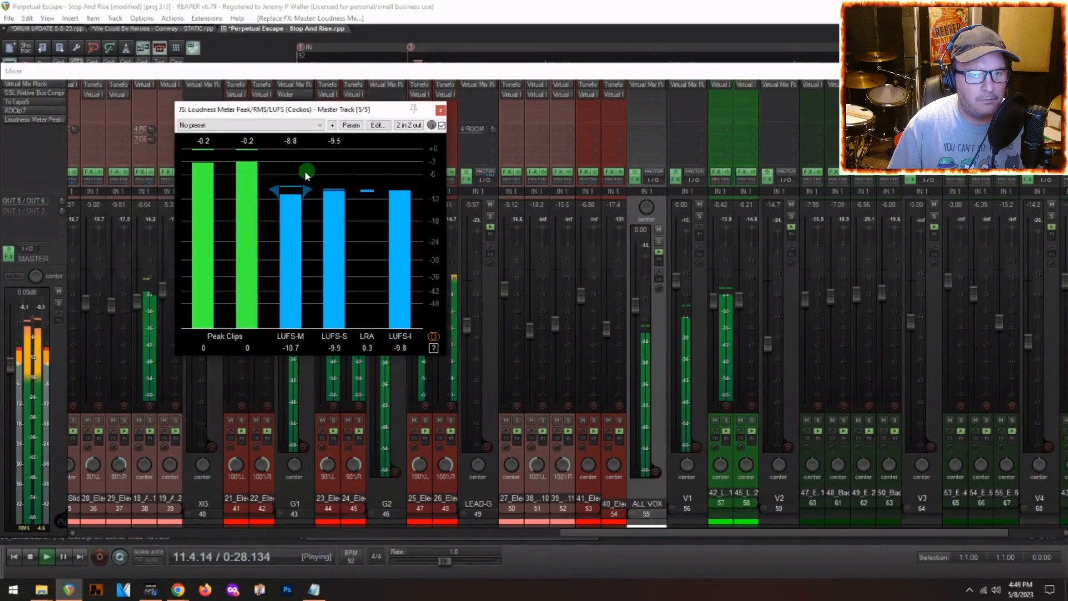
{"action": "left_click", "coordinate": [16, 112]}
{"action": "left_click", "coordinate": [35, 111]}
{"action": "left_click", "coordinate": [37, 119]}
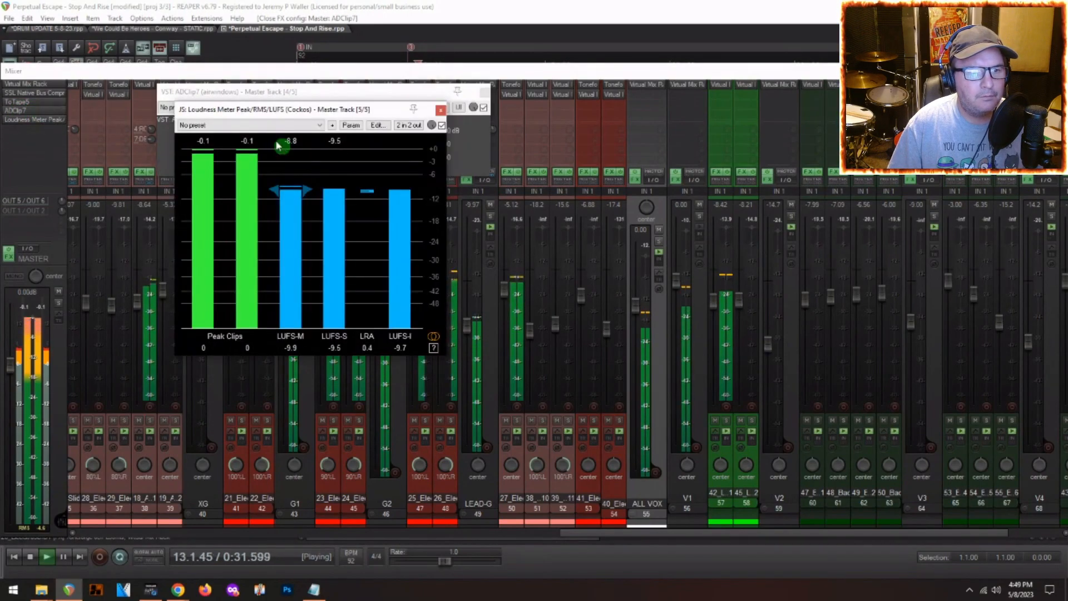
{"action": "left_click_drag", "start_coordinate": [185, 91], "coordinate": [437, 141]}
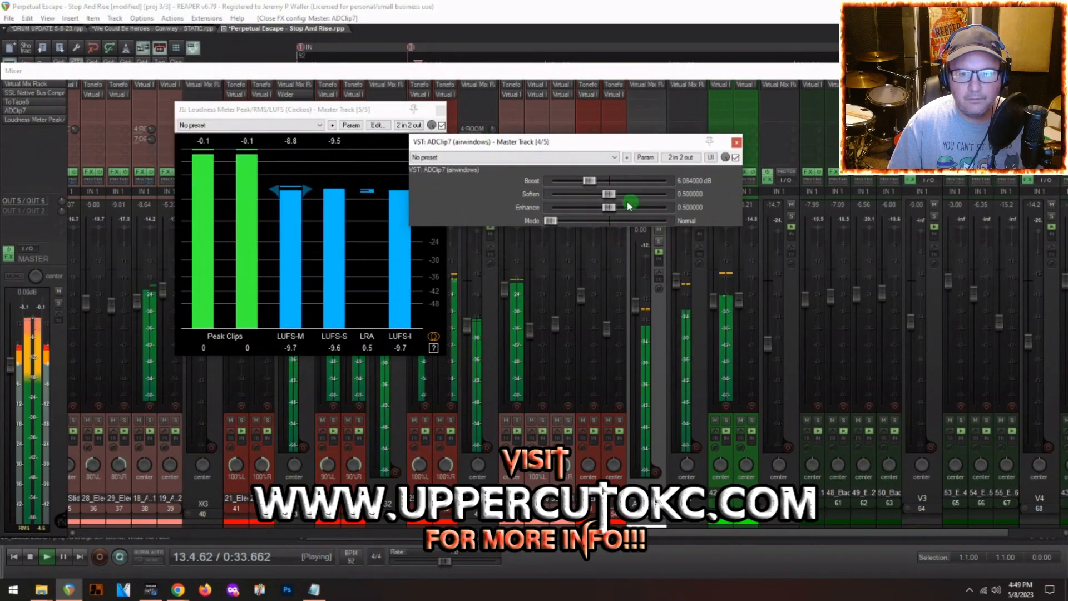
- Reduce the ADClip7 Boost to 4.86 dB, reset the loudness meter to recheck the level, and close both effect windows
{"action": "left_click_drag", "start_coordinate": [591, 186], "coordinate": [582, 188]}
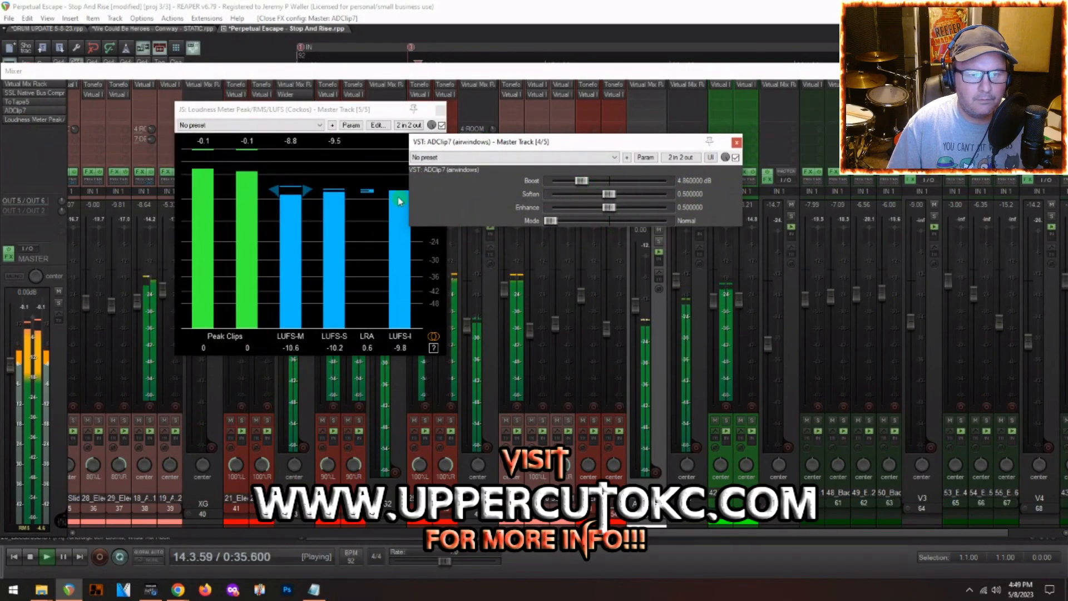
{"action": "left_click", "coordinate": [345, 278]}
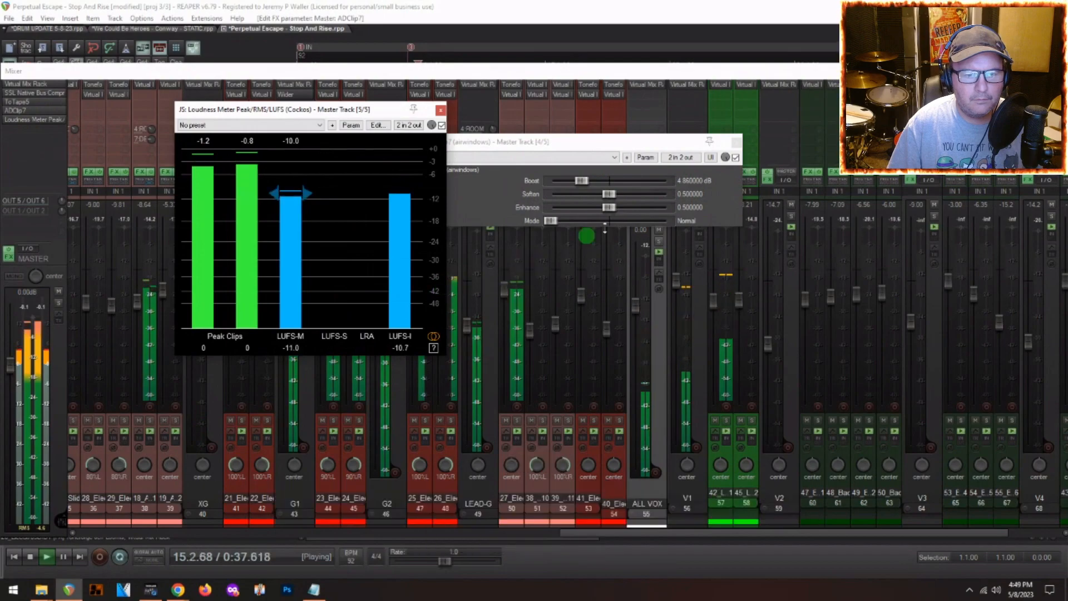
{"action": "left_click", "coordinate": [737, 142]}
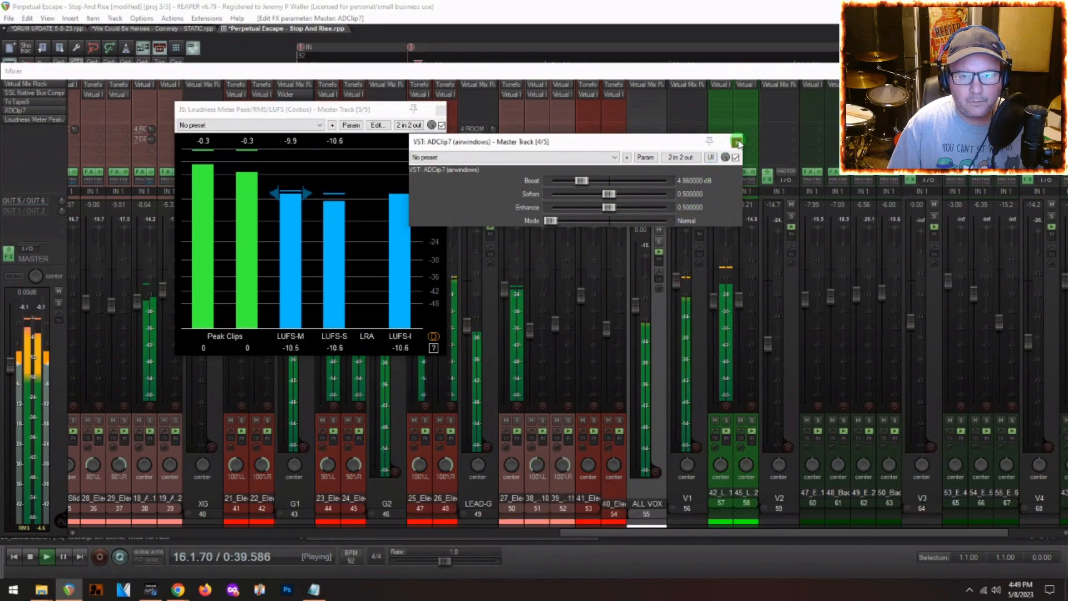
{"action": "left_click", "coordinate": [737, 143]}
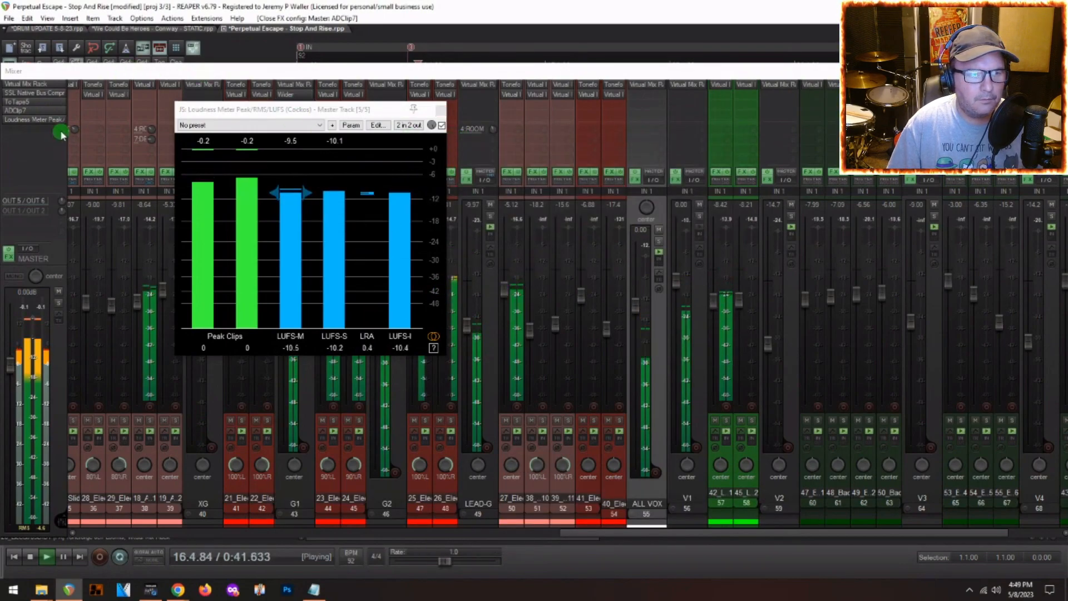
{"action": "left_click", "coordinate": [439, 110]}
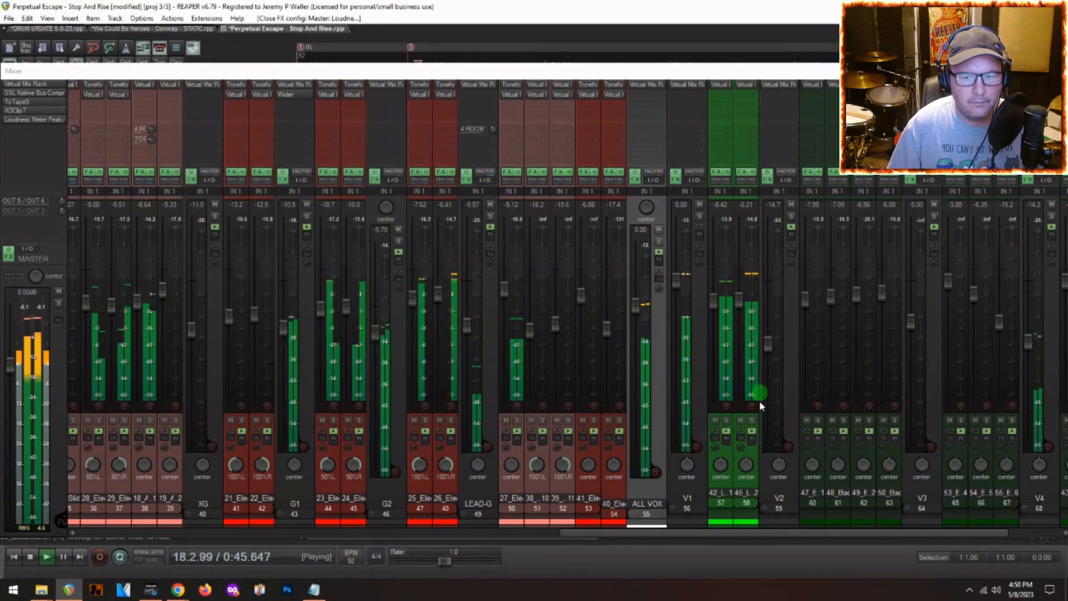
- Lower the vocal folders to -1.27 dB for ALL VOX and -2.80 dB for V1
{"action": "scroll", "coordinate": [668, 359], "scroll_direction": "right", "scroll_amount": 1}
{"action": "left_click_drag", "start_coordinate": [615, 304], "coordinate": [610, 308]}
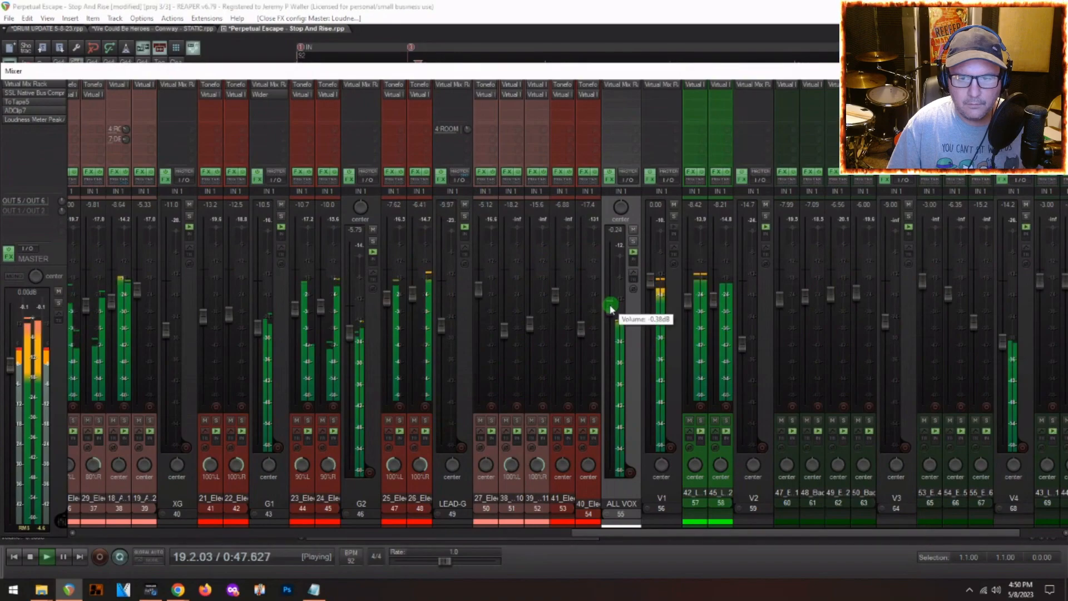
{"action": "left_click_drag", "start_coordinate": [651, 279], "coordinate": [651, 305]}
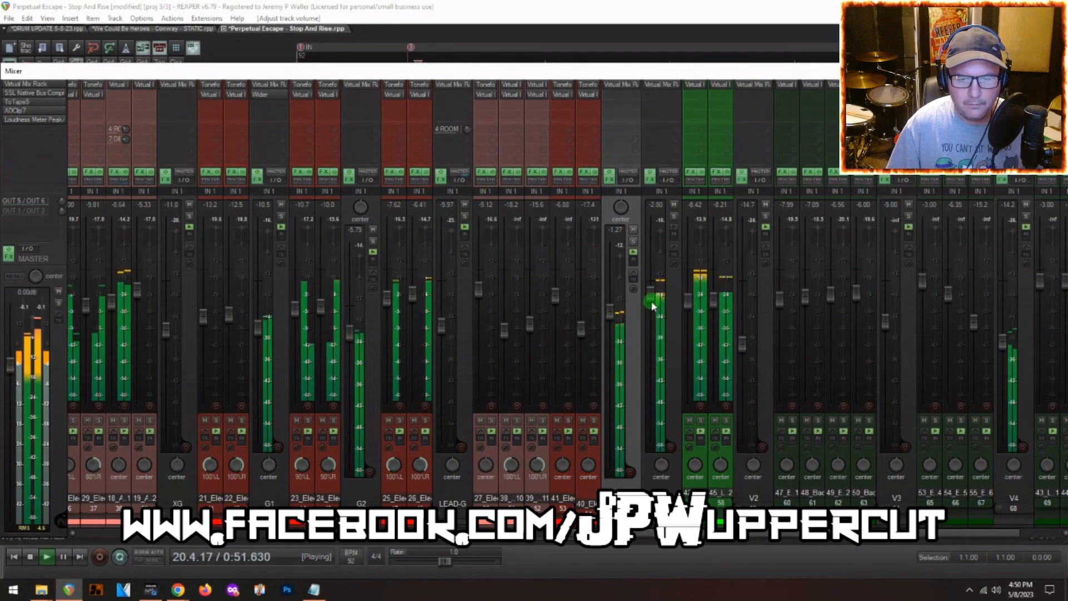
{"action": "scroll", "coordinate": [460, 350], "scroll_direction": "left", "scroll_amount": 6}
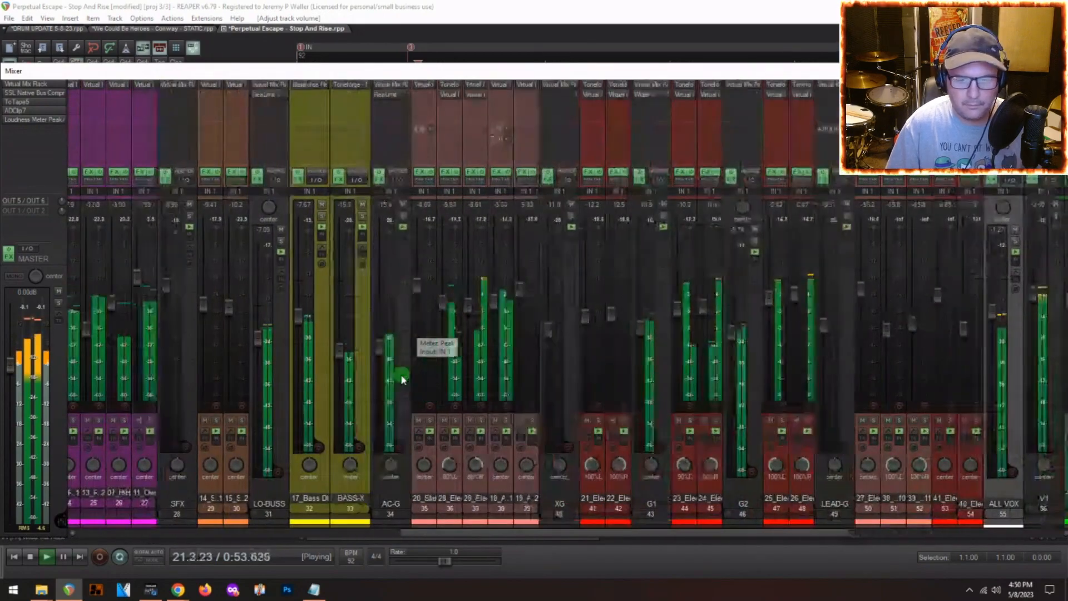
- Lower the G1 guitar folder's volume to -11.4 dB
{"action": "left_click_drag", "start_coordinate": [638, 330], "coordinate": [639, 333]}
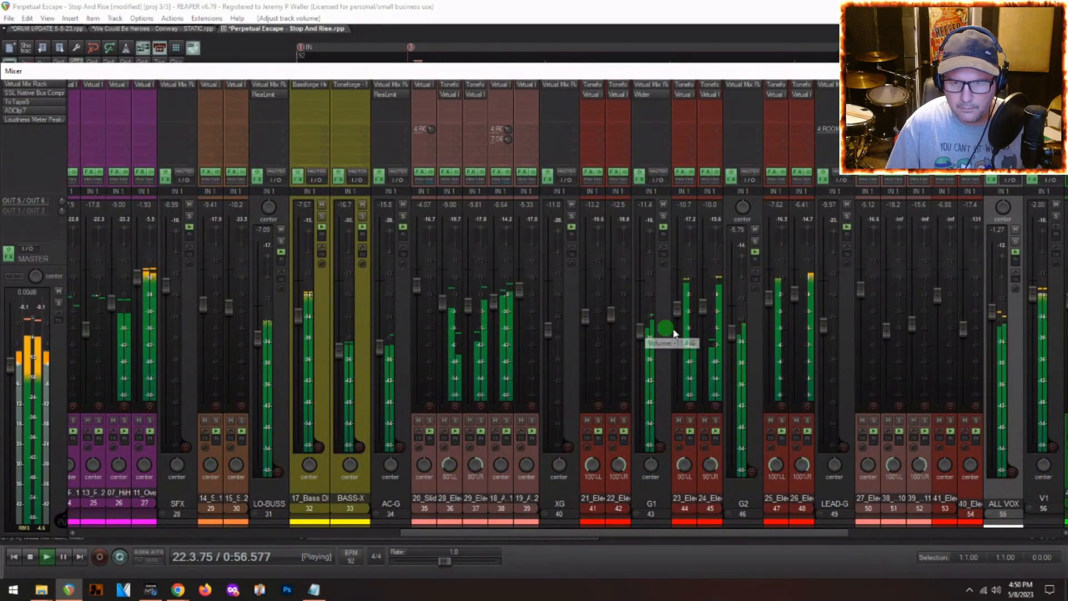
- Try the Large mixer panel layout on the G2 guitar folder
{"action": "right_click", "coordinate": [753, 320]}
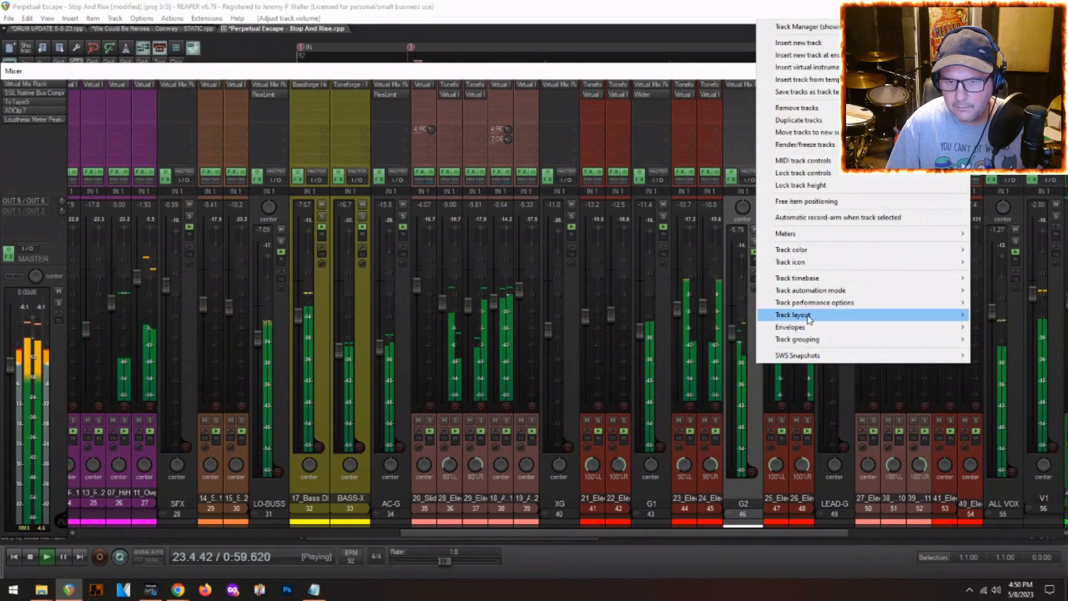
{"action": "mouse_move", "coordinate": [812, 317]}
{"action": "mouse_move", "coordinate": [995, 327]}
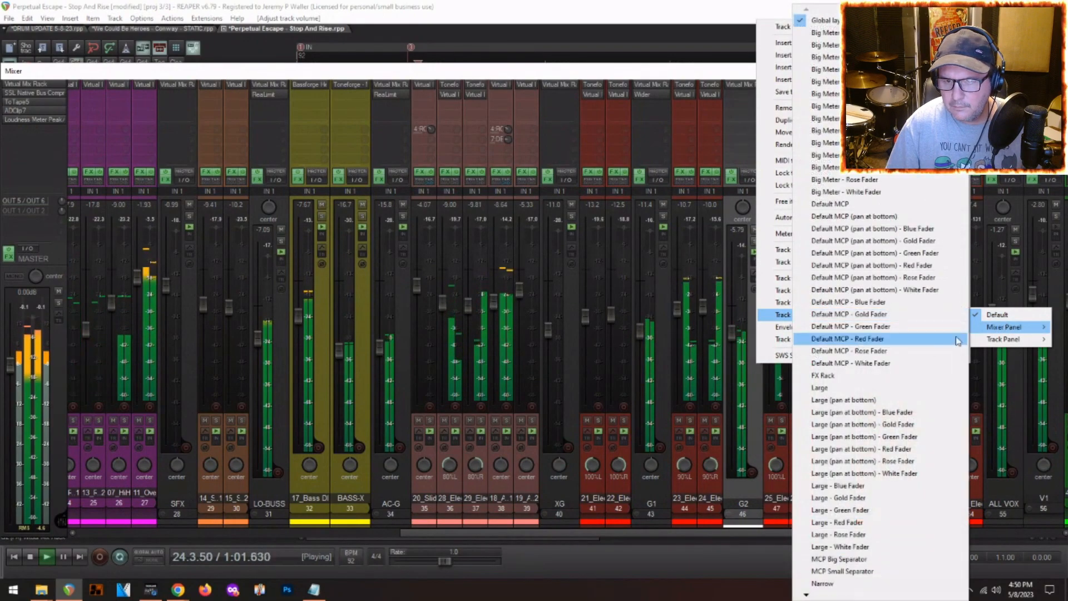
{"action": "left_click", "coordinate": [857, 389]}
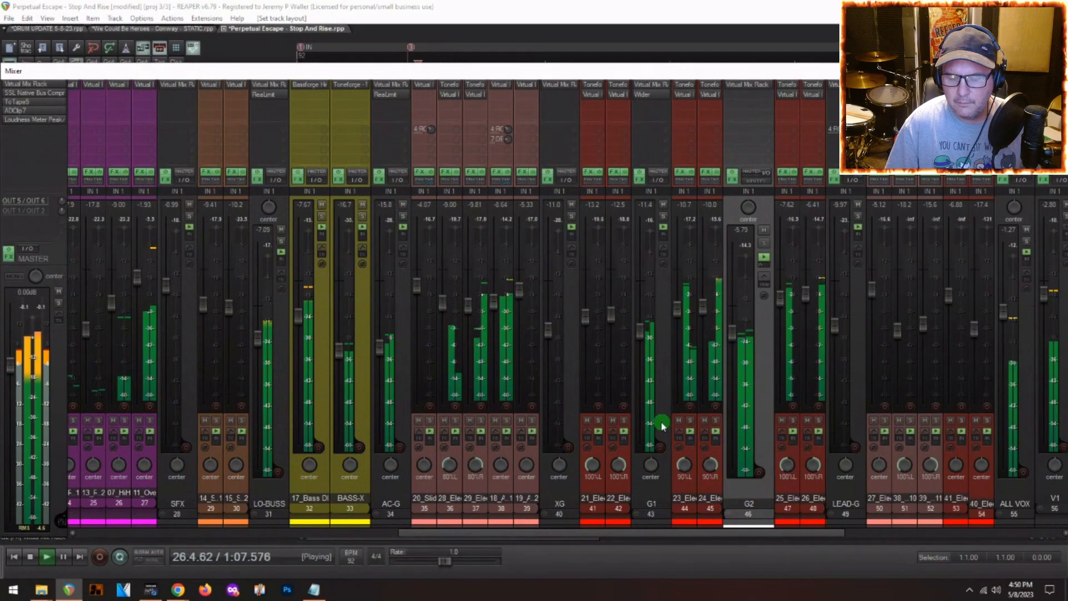
- Return the G2 guitar folder's mixer panel layout to Default MCP
{"action": "right_click", "coordinate": [768, 414]}
{"action": "mouse_move", "coordinate": [917, 365]}
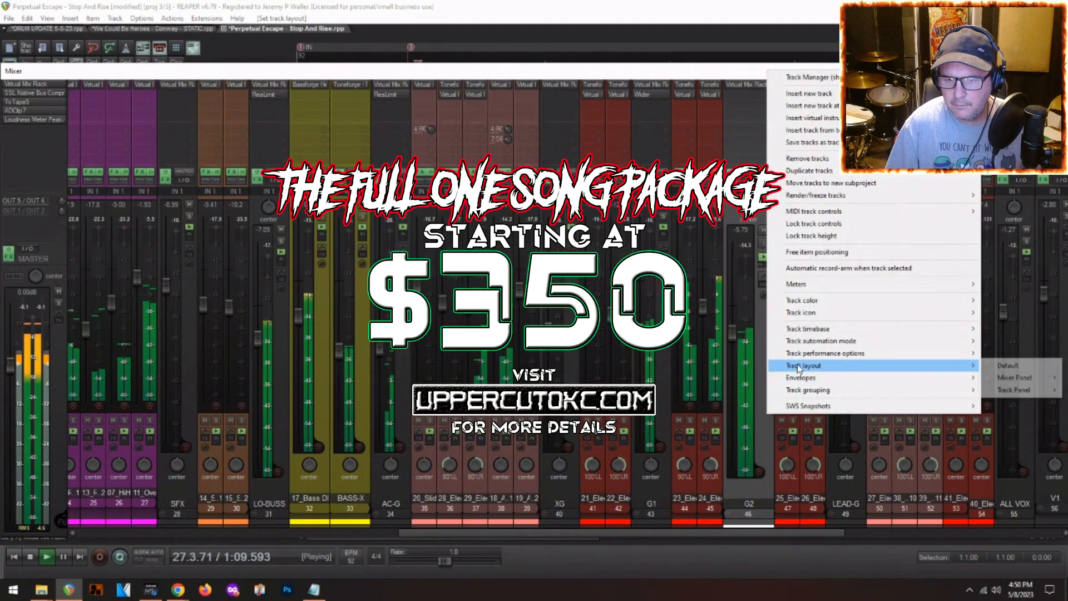
{"action": "mouse_move", "coordinate": [1047, 383]}
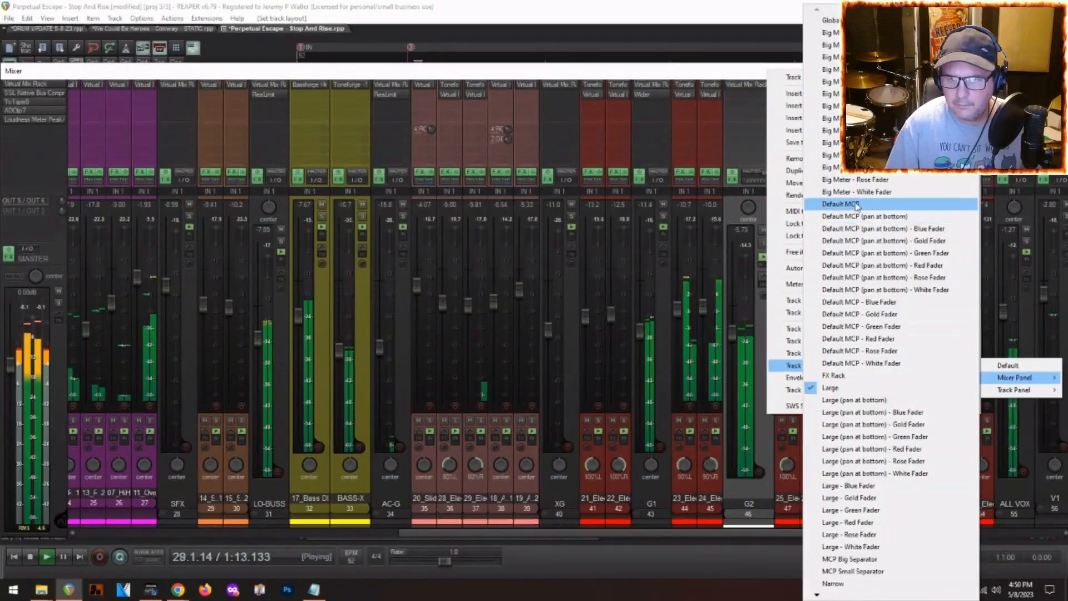
{"action": "left_click", "coordinate": [854, 205]}
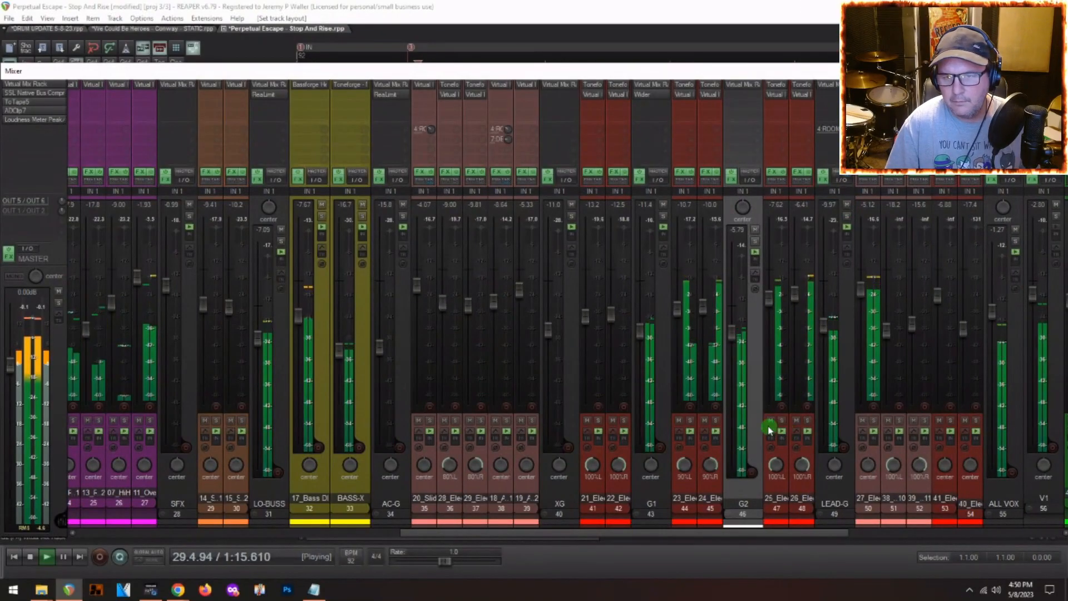
{"action": "left_click", "coordinate": [657, 405]}
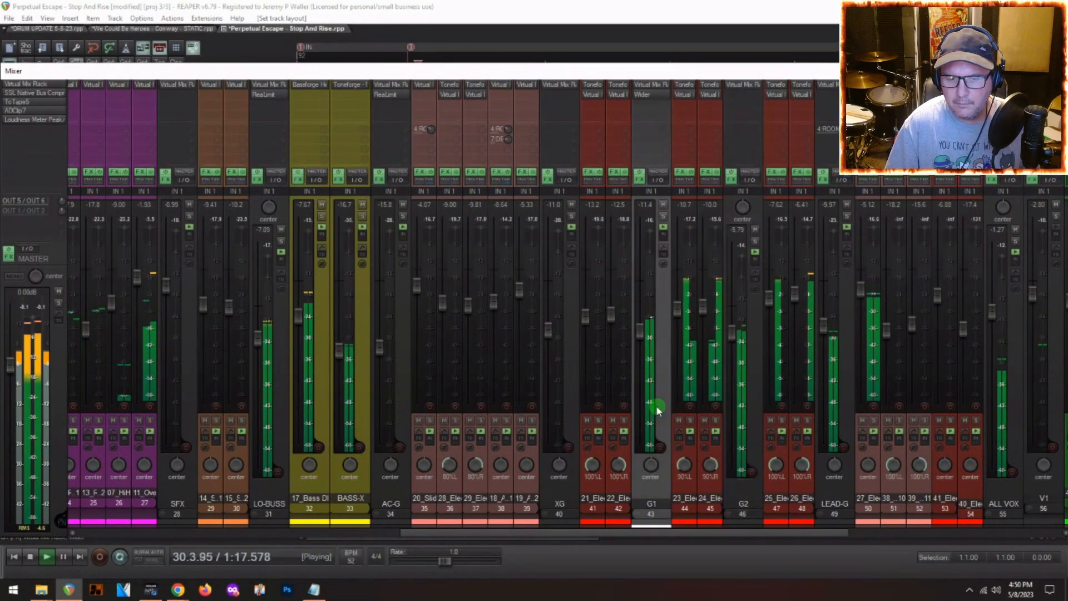
{"action": "right_click", "coordinate": [759, 406]}
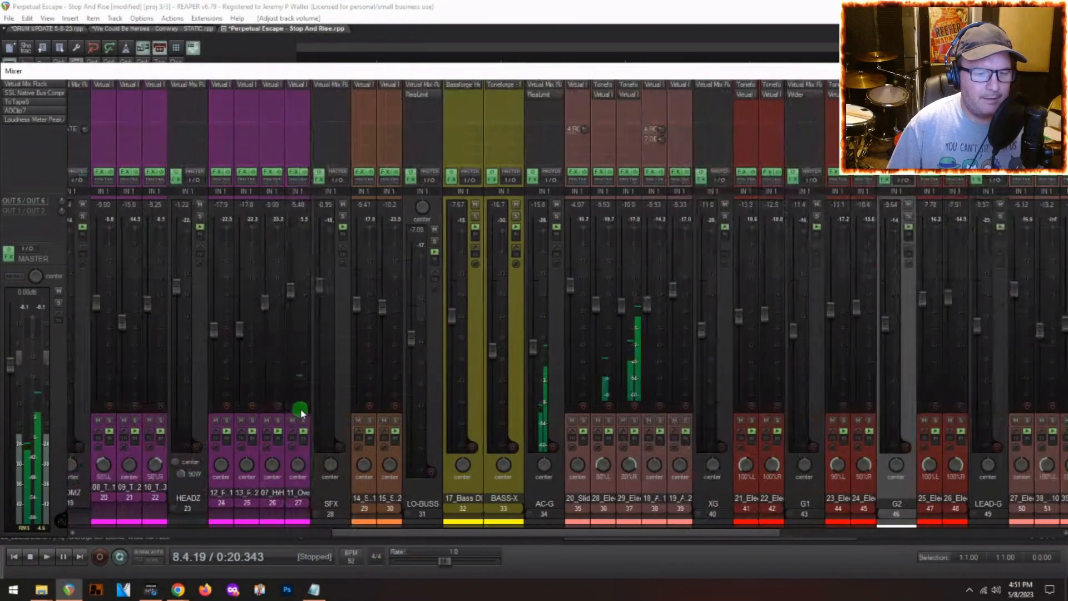
- View the settings of ADClip7 on the master track and close its window
{"action": "scroll", "coordinate": [455, 469], "scroll_direction": "left", "scroll_amount": 5}
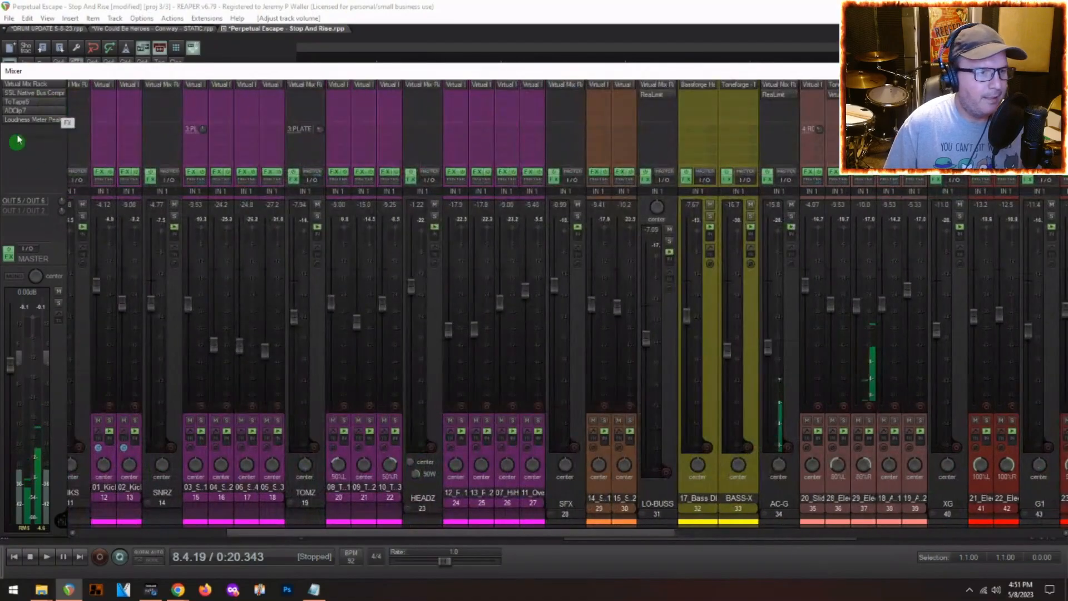
{"action": "left_click", "coordinate": [15, 110]}
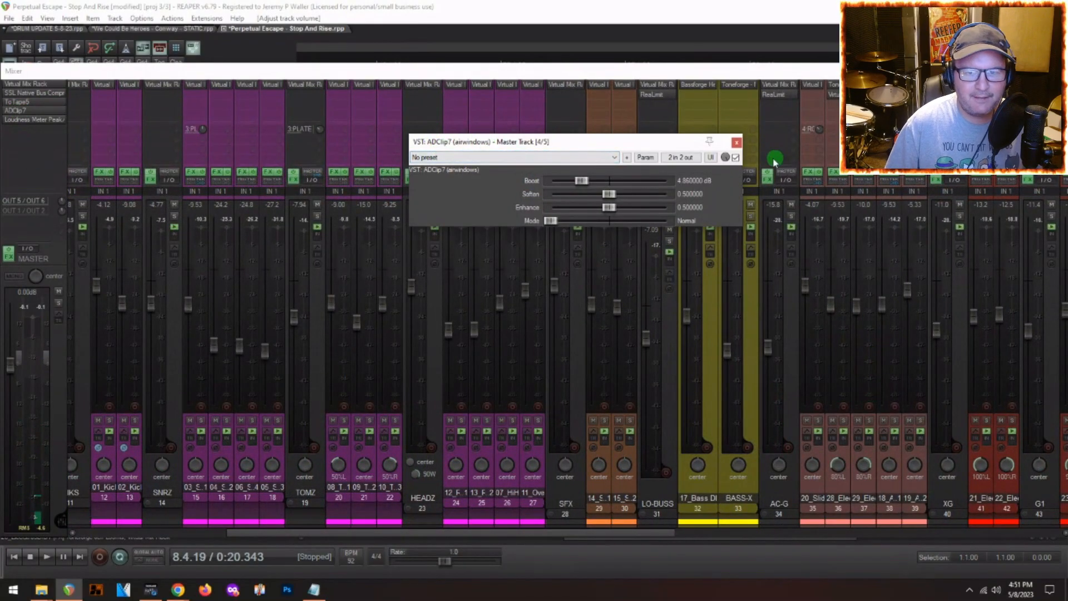
{"action": "left_click", "coordinate": [735, 144]}
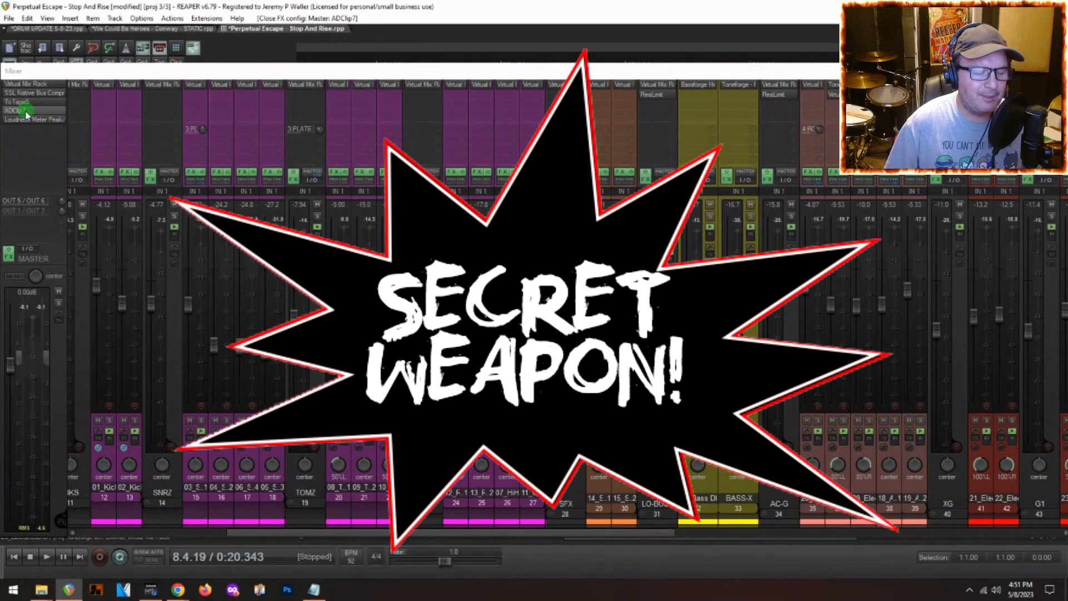
- Play the song while toggling the bypass of ADClip7 on the master to compare the sound, and stop playback
{"action": "key", "text": "space"}
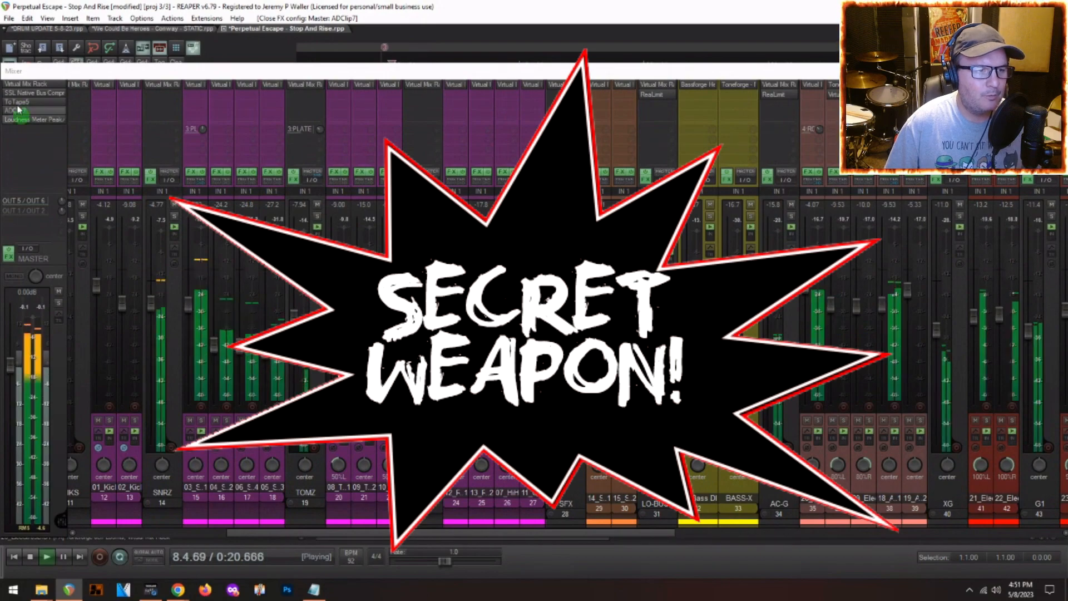
{"action": "left_click", "coordinate": [19, 113], "text": "shift"}
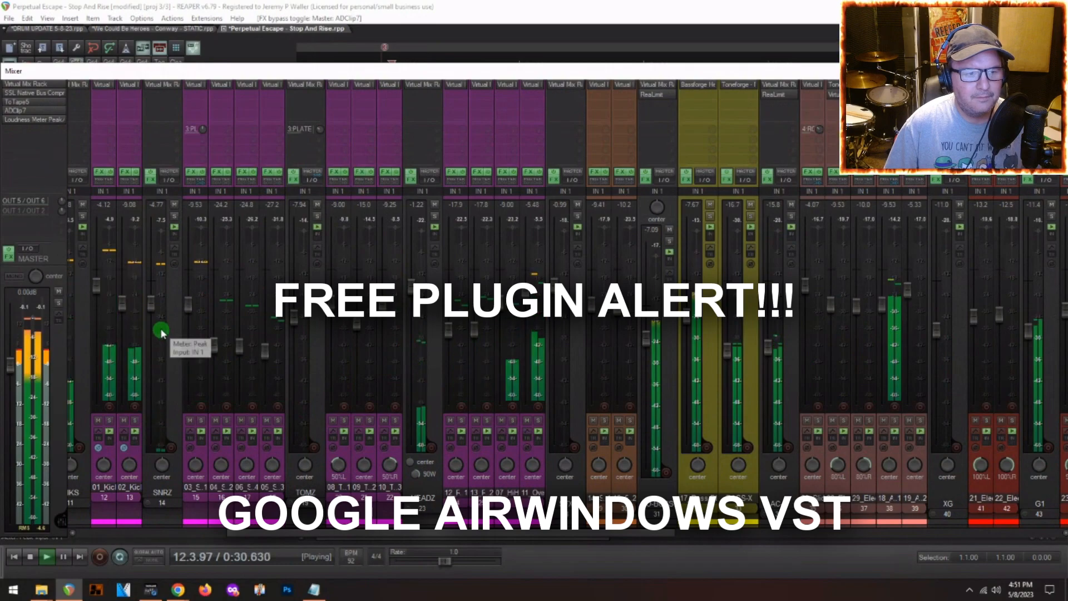
{"action": "scroll", "coordinate": [164, 335], "scroll_direction": "up", "scroll_amount": 5}
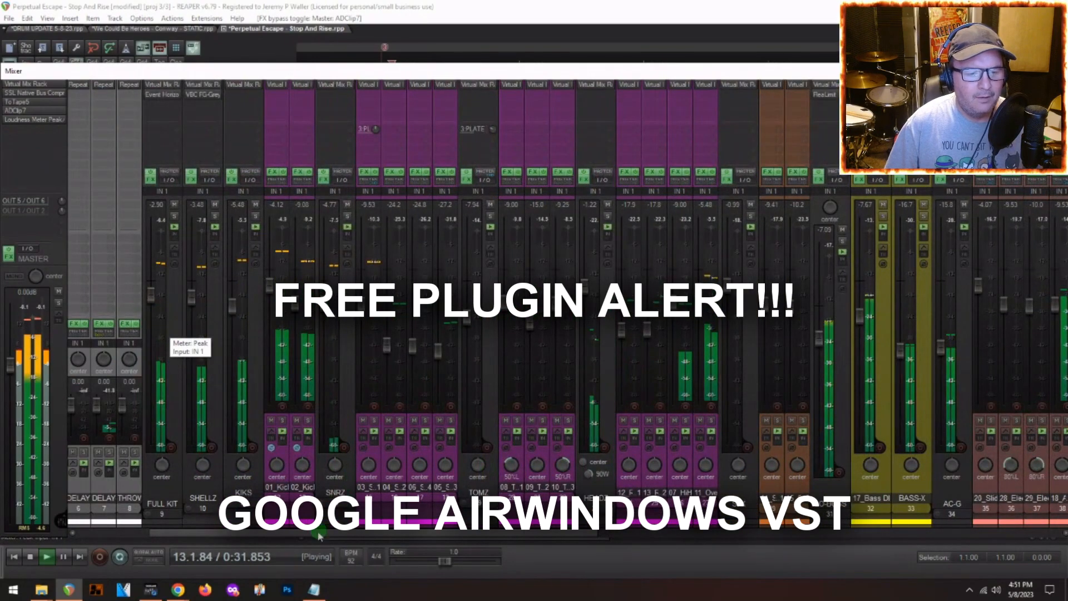
{"action": "key", "text": "space"}
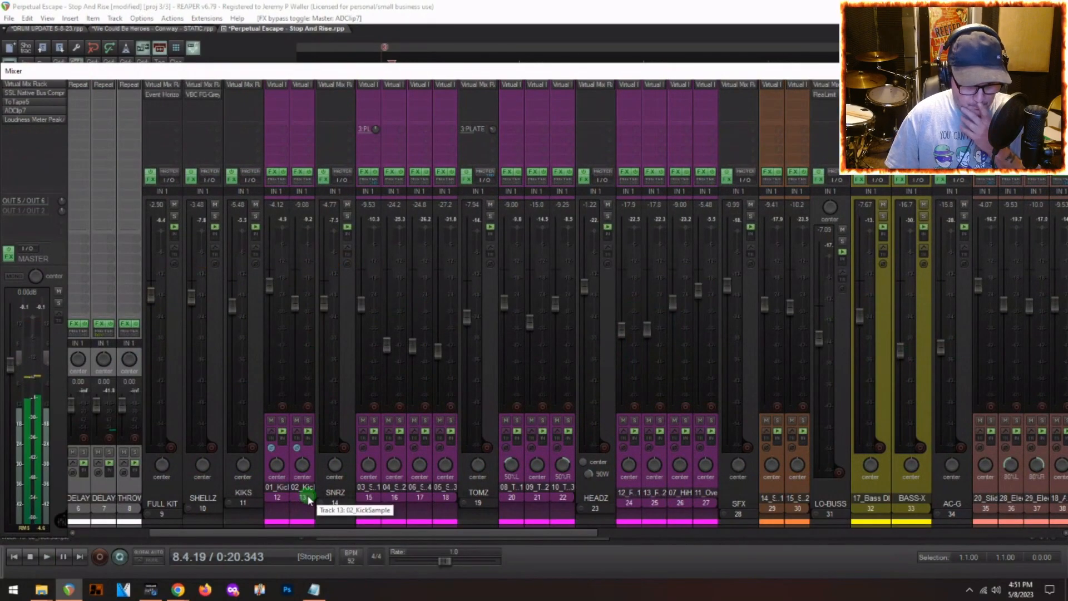
- Duplicate the 01_KickIn track and rename the first of the two copies KIK-X
{"action": "left_click", "coordinate": [277, 491]}
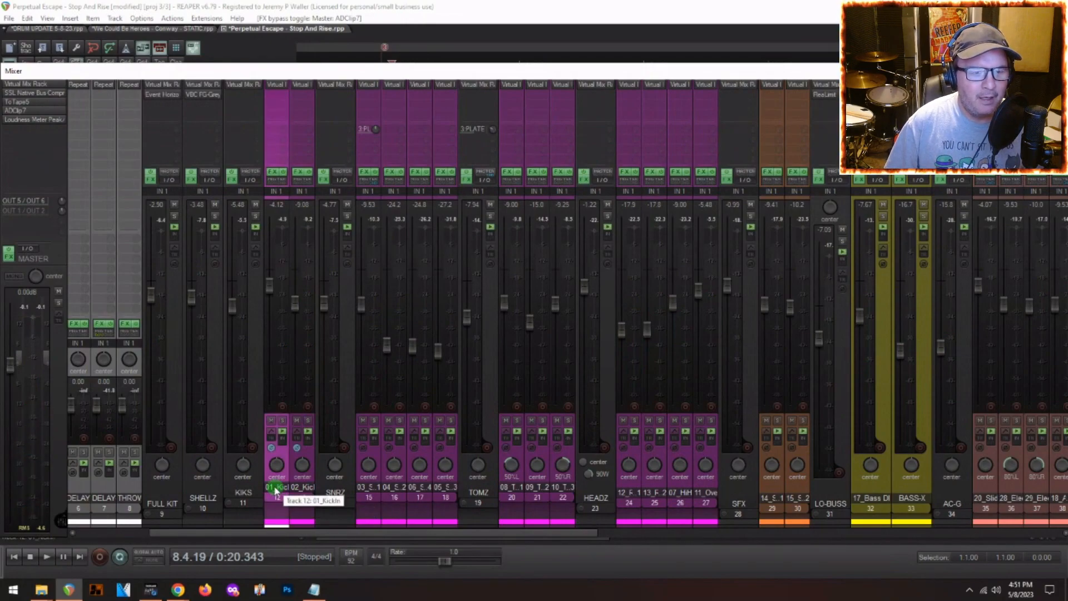
{"action": "right_click", "coordinate": [277, 489]}
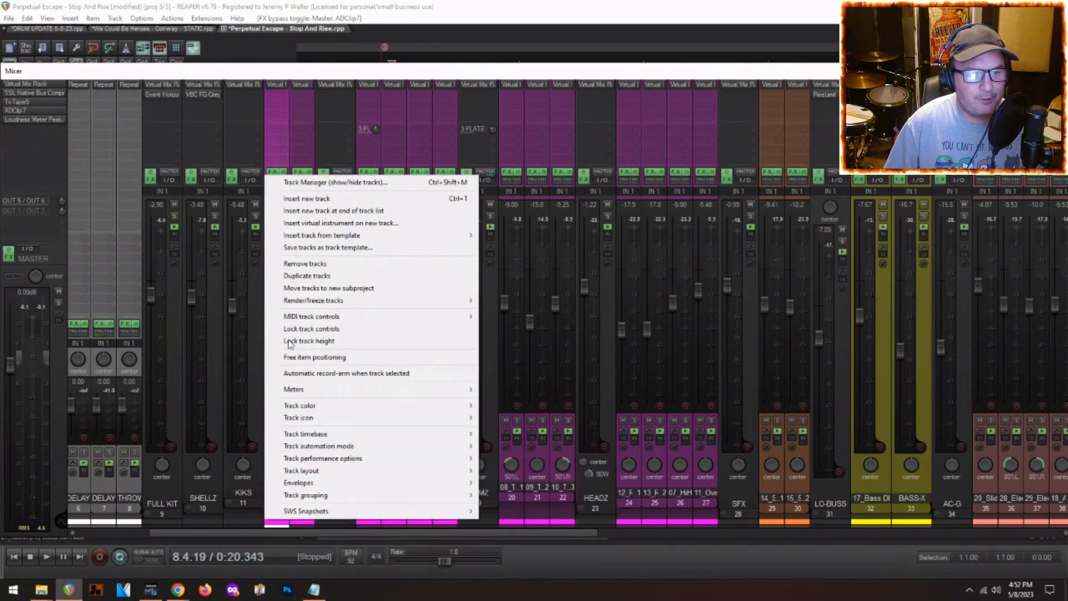
{"action": "left_click", "coordinate": [290, 277]}
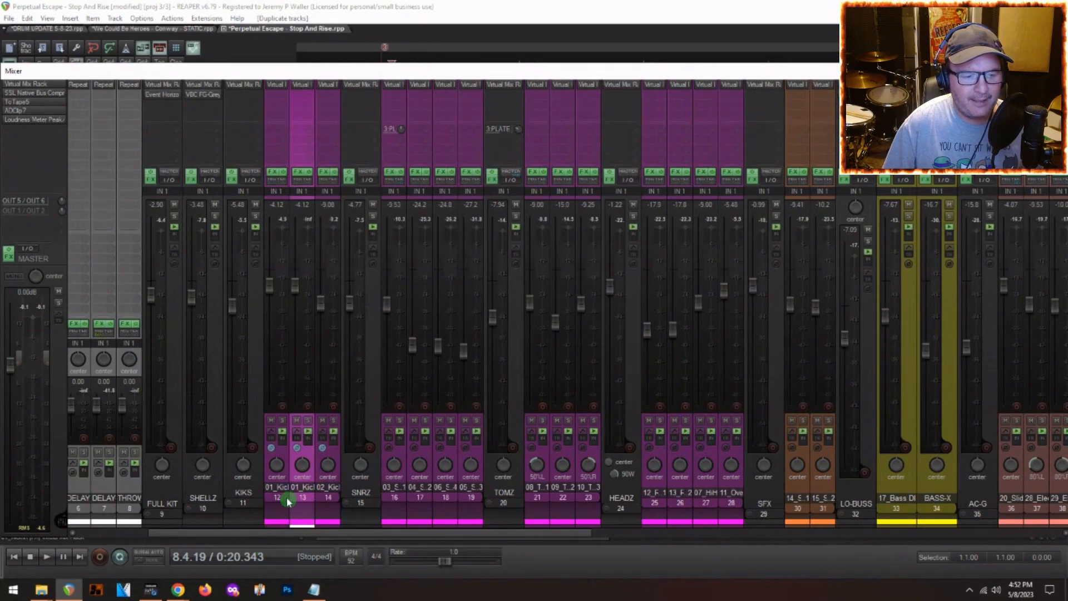
{"action": "double_click", "coordinate": [278, 495]}
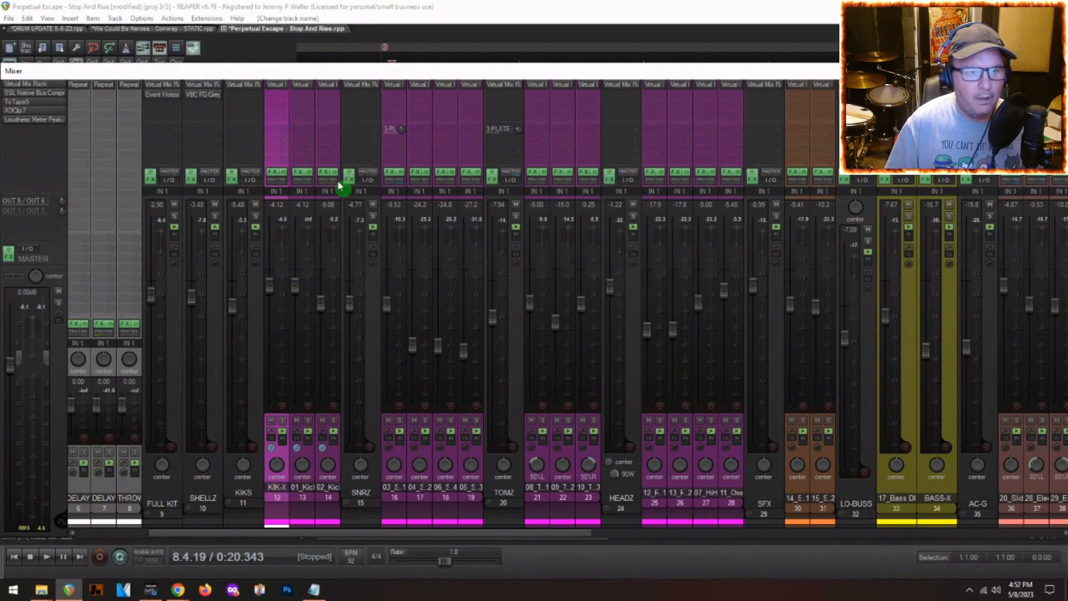
- Replace the Virtual Mix Rack on the KIK-X track with the VST3 version of Steven Slate's Trigger 2
{"action": "right_click", "coordinate": [280, 87]}
{"action": "mouse_move", "coordinate": [304, 114]}
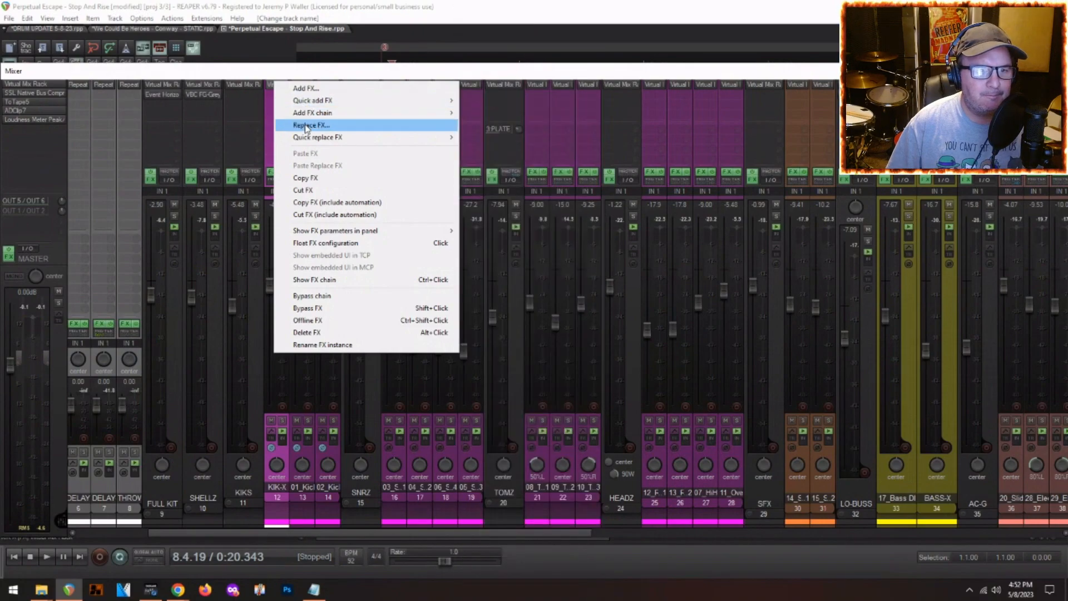
{"action": "left_click", "coordinate": [305, 124]}
{"action": "scroll", "coordinate": [393, 439], "scroll_direction": "down", "scroll_amount": 10}
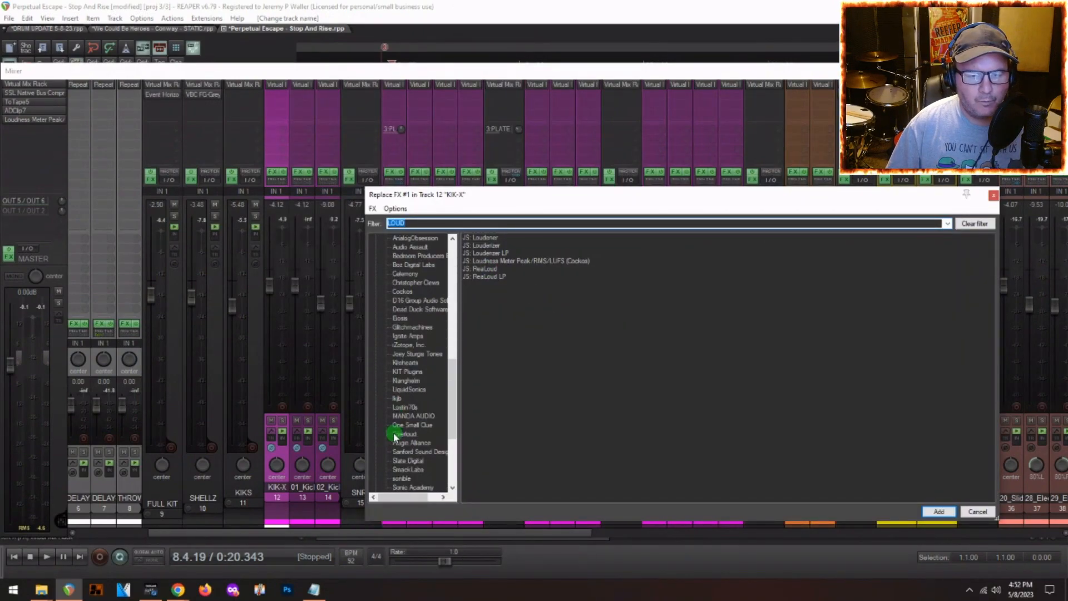
{"action": "left_click", "coordinate": [406, 469]}
{"action": "scroll", "coordinate": [406, 445], "scroll_direction": "down", "scroll_amount": 4}
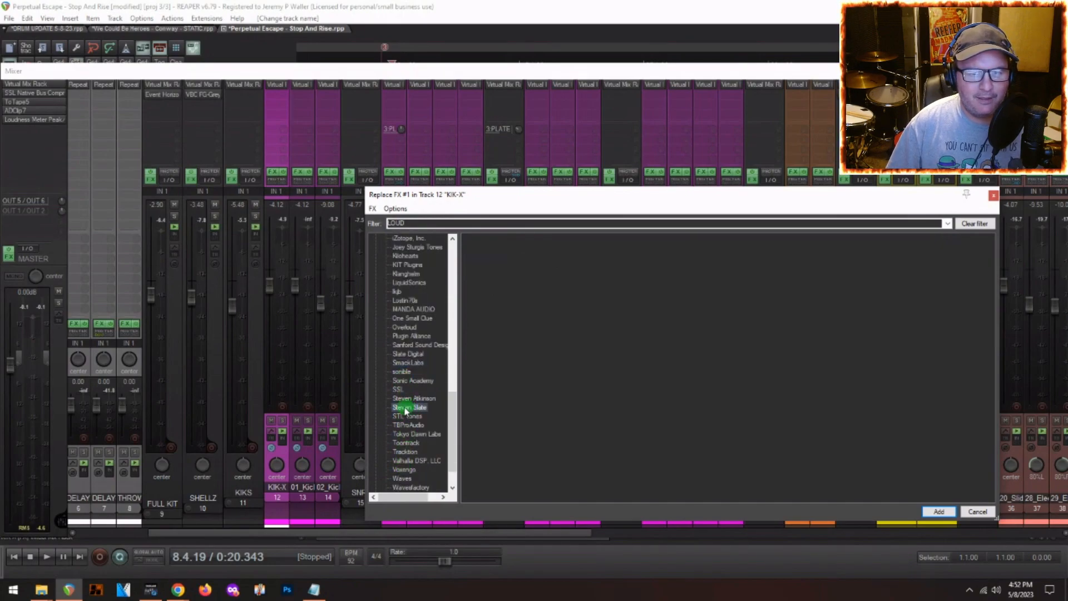
{"action": "left_click", "coordinate": [972, 225]}
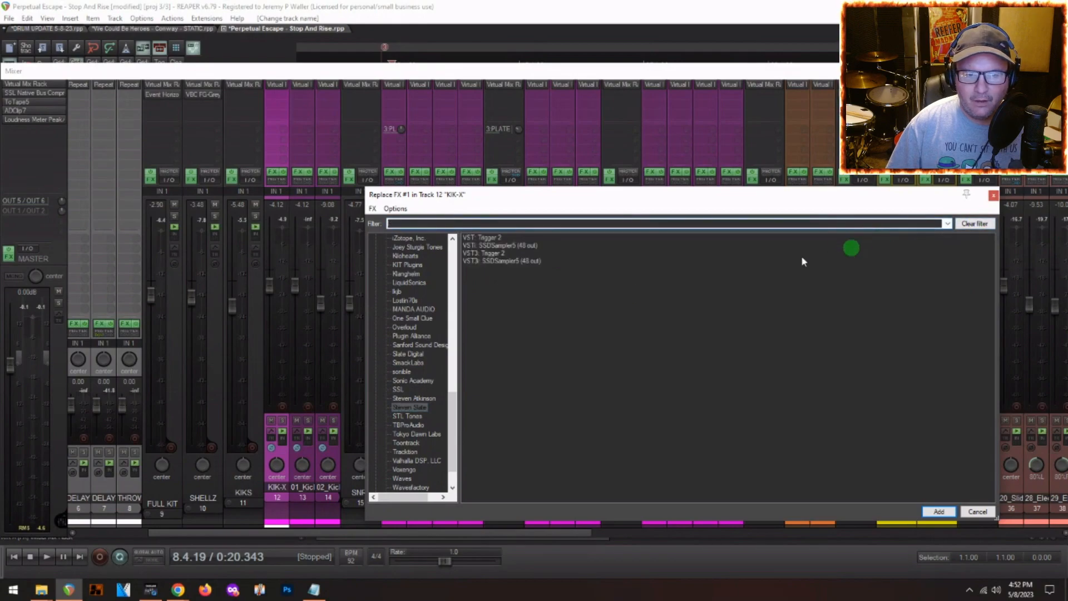
{"action": "left_click", "coordinate": [490, 254]}
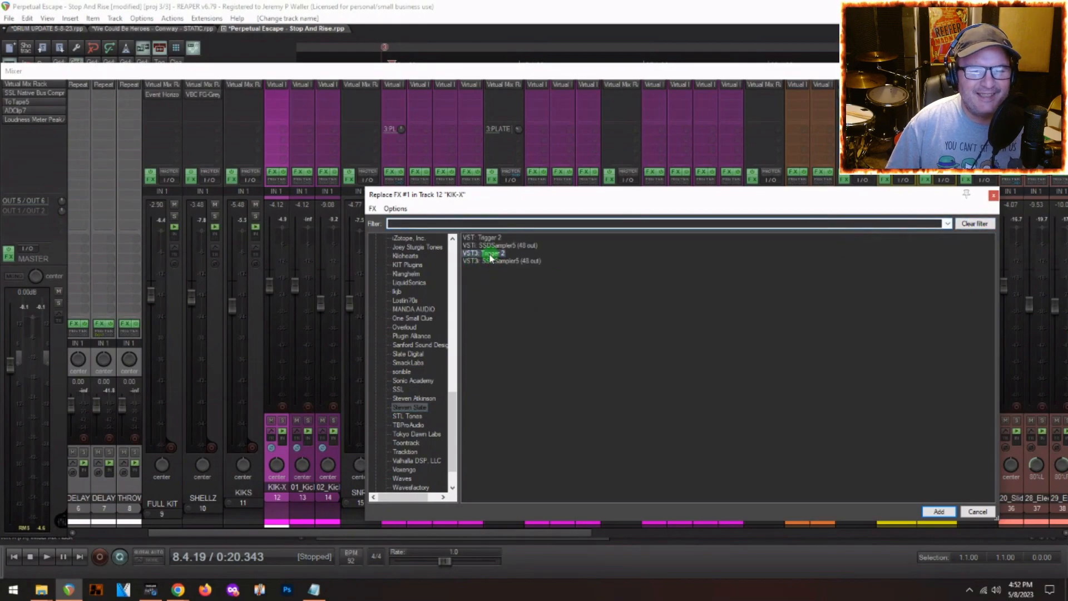
{"action": "double_click", "coordinate": [489, 254]}
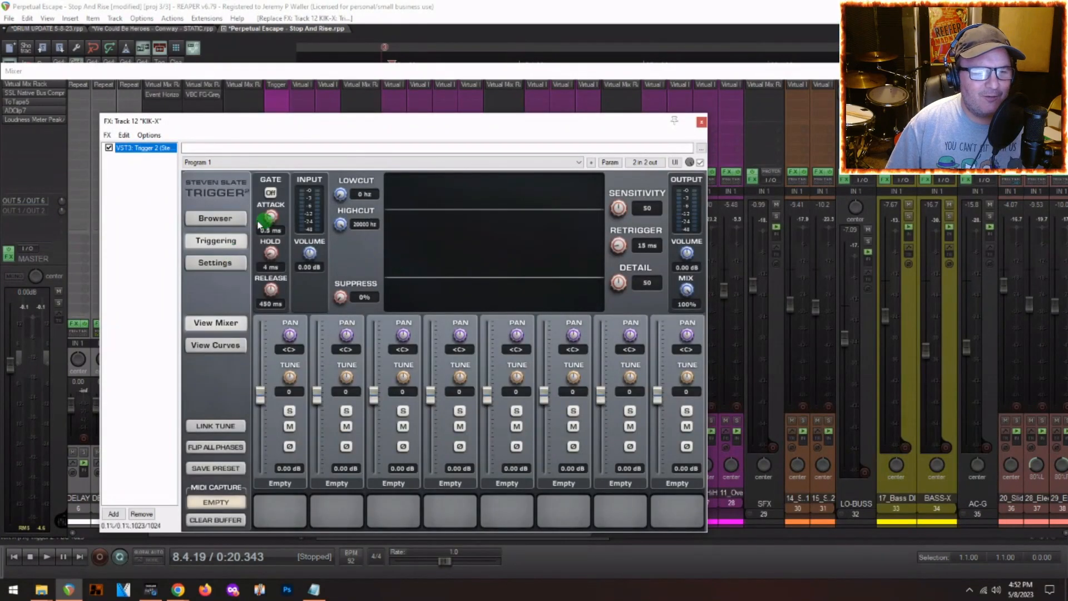
- Load the DRY METAL KICK preset into Trigger 2, play the song to check the triggering, and close the effect window
{"action": "left_click", "coordinate": [225, 219]}
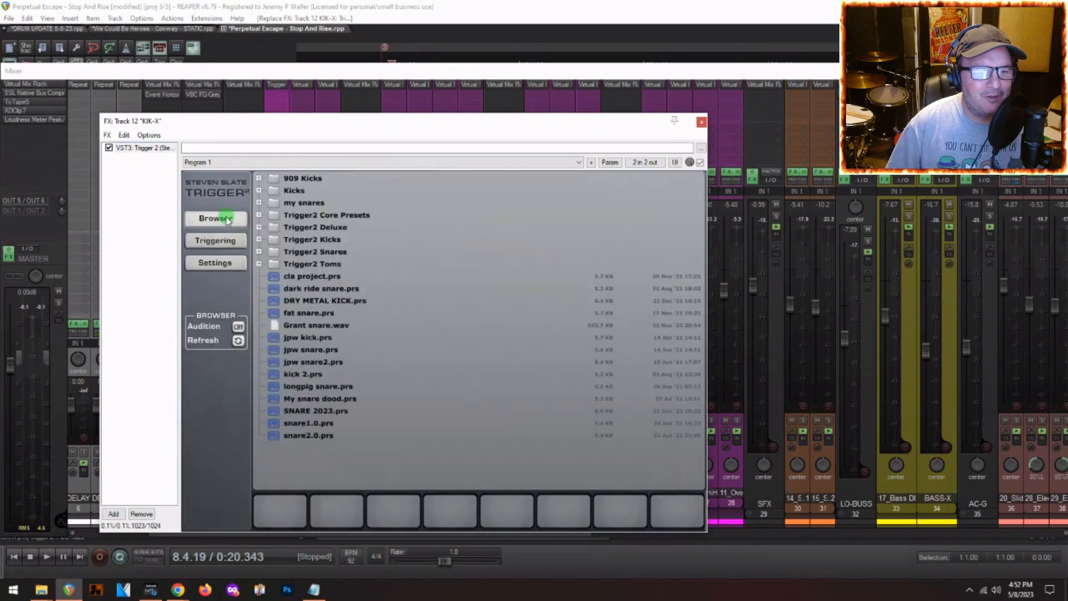
{"action": "left_click", "coordinate": [338, 304]}
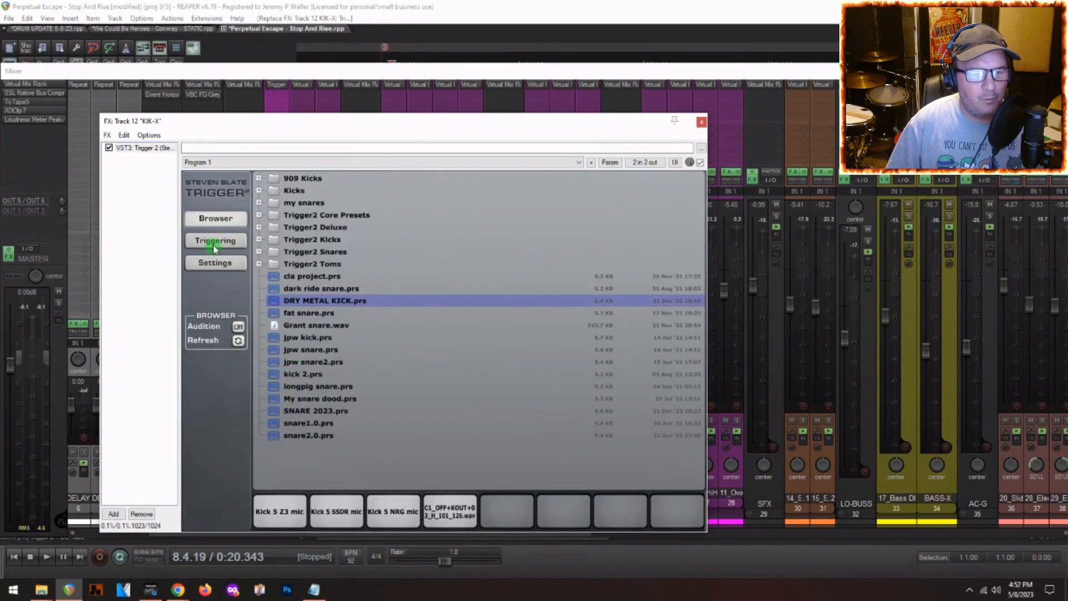
{"action": "left_click", "coordinate": [214, 245]}
{"action": "key", "text": "space"}
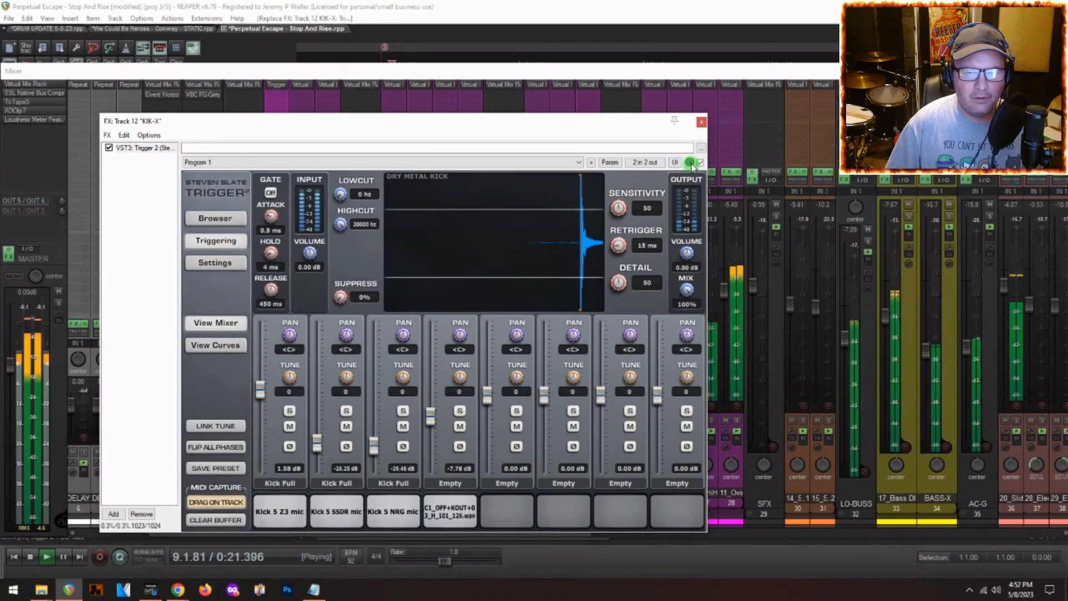
{"action": "left_click", "coordinate": [701, 124]}
- Lower the 01_KickIn and 02_KickSample tracks, set KIK-X to -5.23 dB, and close the KIKS folder's Virtual Mix Rack with playback stopped
{"action": "left_click_drag", "start_coordinate": [298, 289], "coordinate": [298, 329]}
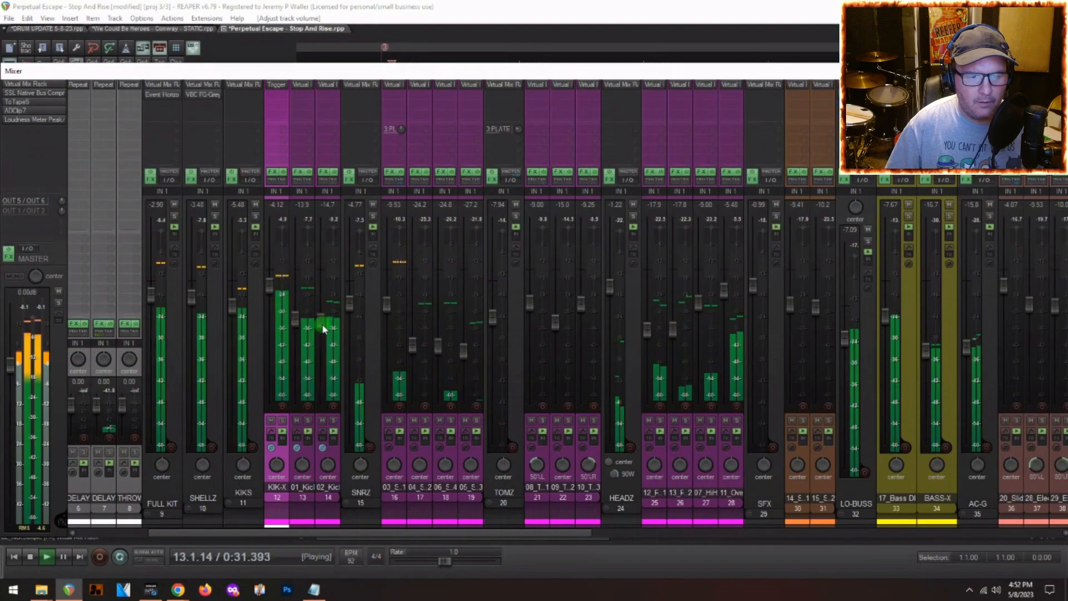
{"action": "left_click_drag", "start_coordinate": [271, 285], "coordinate": [271, 289]}
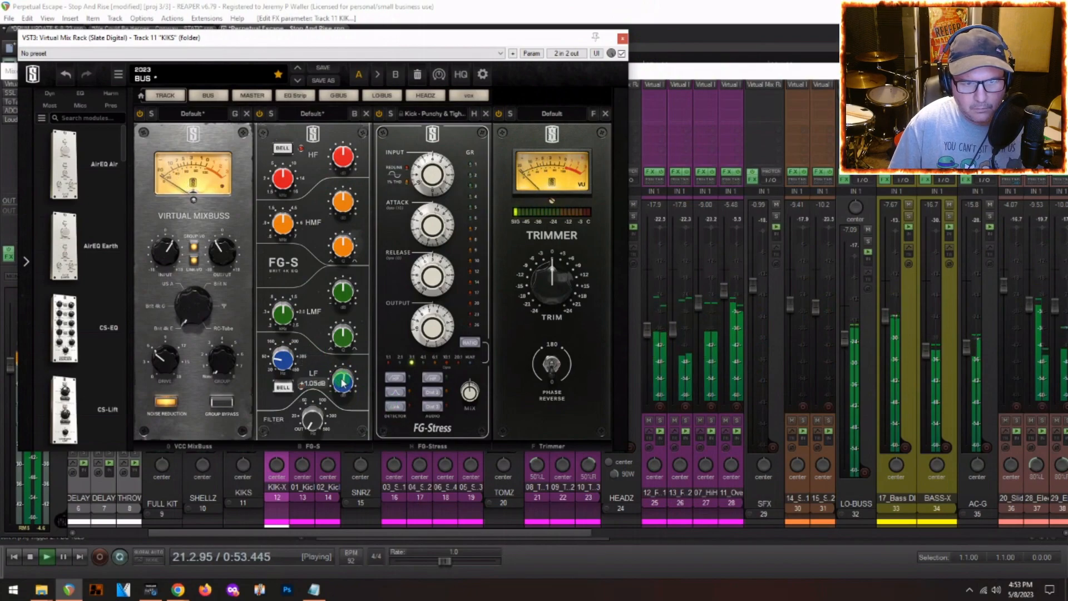
{"action": "left_click", "coordinate": [621, 38]}
{"action": "key", "text": "space"}
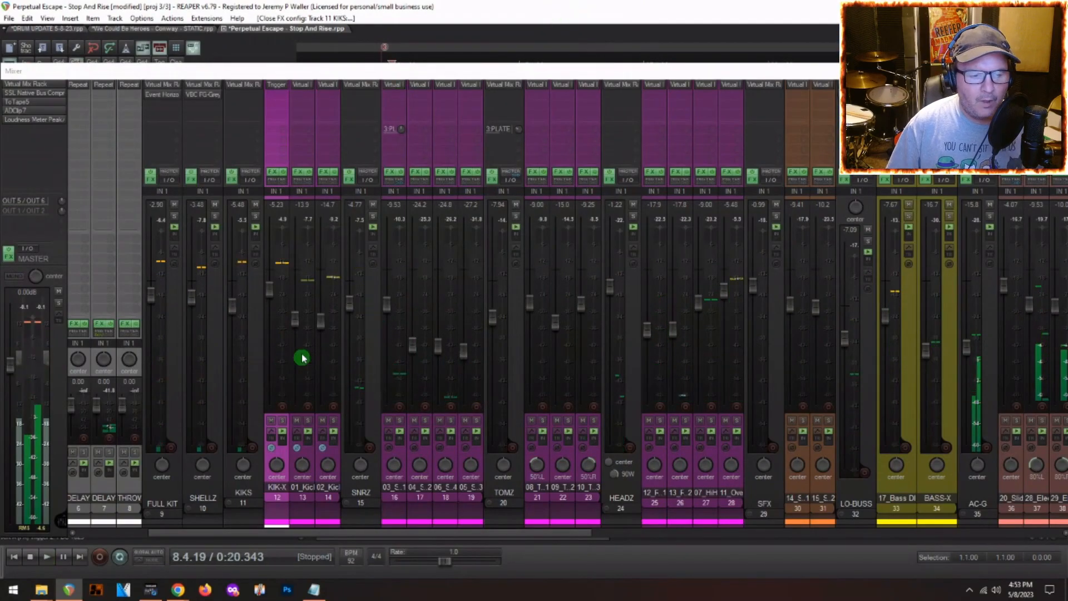
- Remove the 03 snare track from the SNRZ folder and duplicate the 04 snare track
{"action": "left_click", "coordinate": [397, 499]}
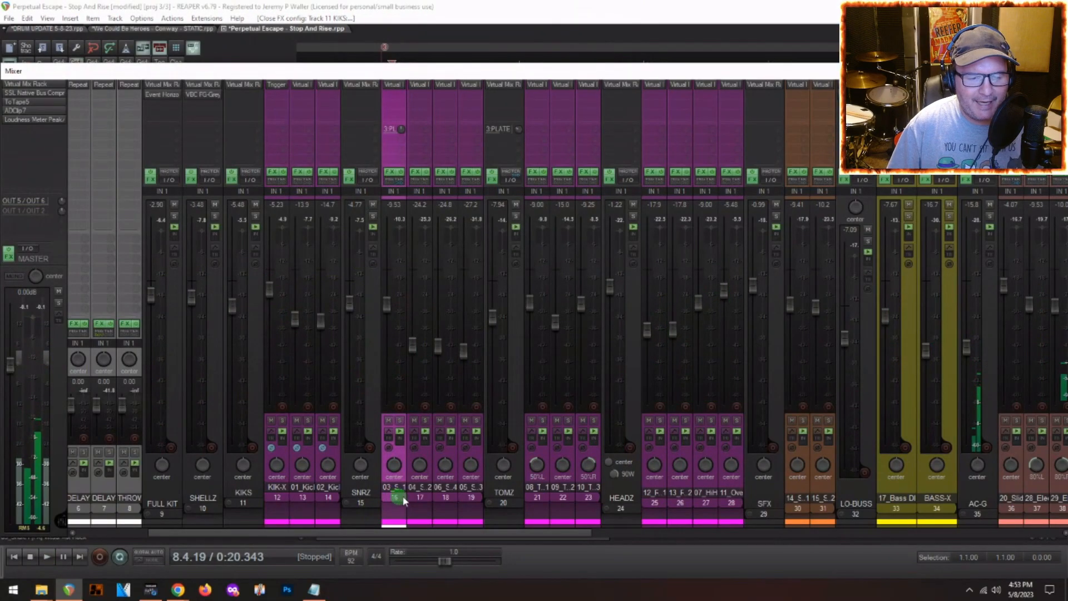
{"action": "right_click", "coordinate": [395, 499]}
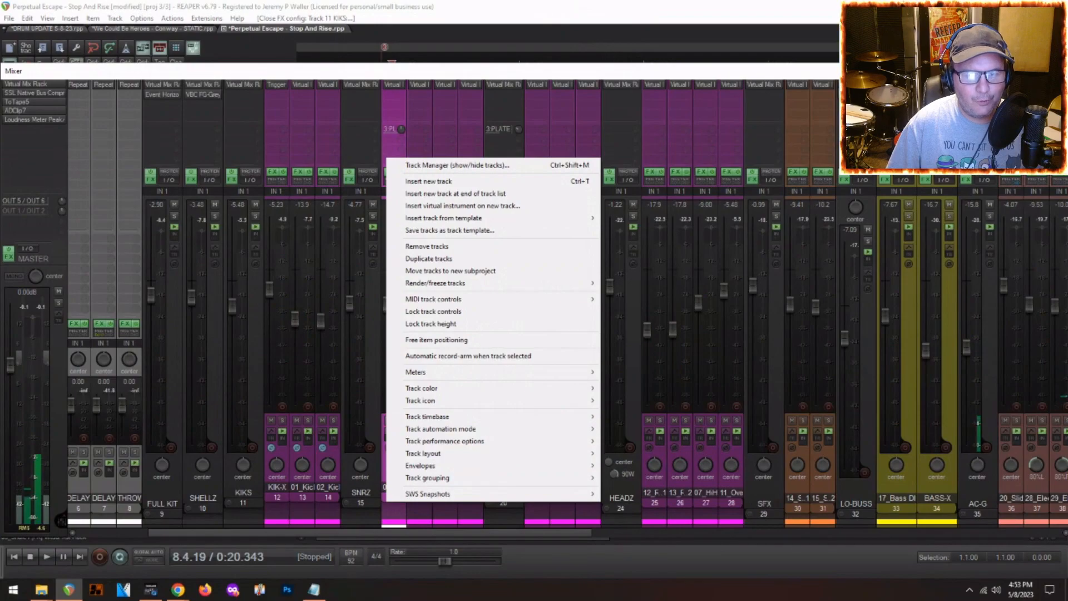
{"action": "left_click", "coordinate": [426, 246]}
{"action": "right_click", "coordinate": [384, 516]}
{"action": "left_click", "coordinate": [412, 276]}
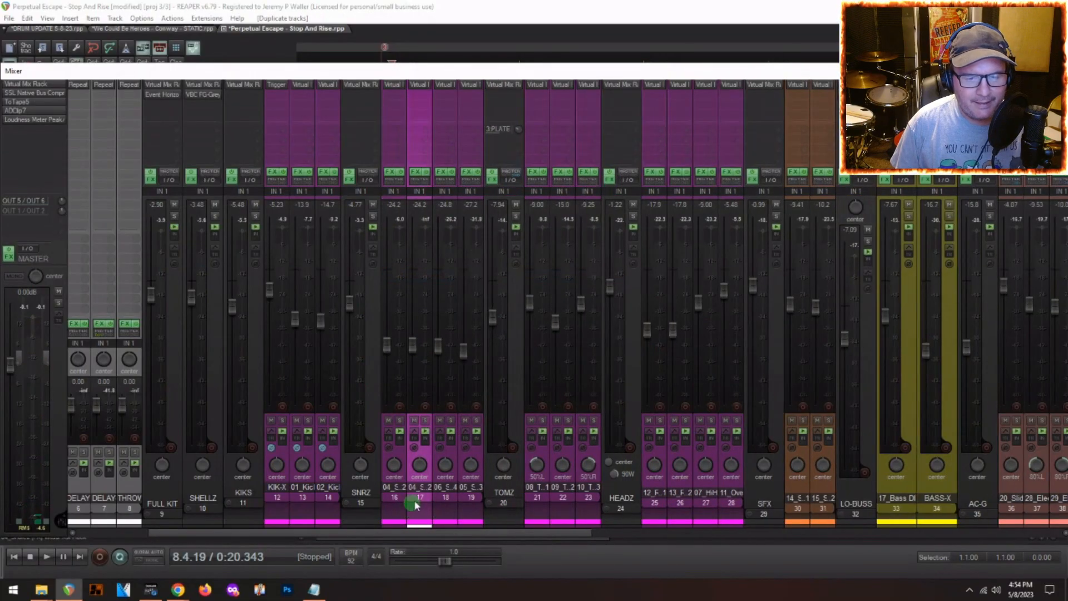
- Rename the first duplicated snare track SNR-X and replace its Virtual Mix Rack with the VST3 version of Trigger 2
{"action": "double_click", "coordinate": [395, 488]}
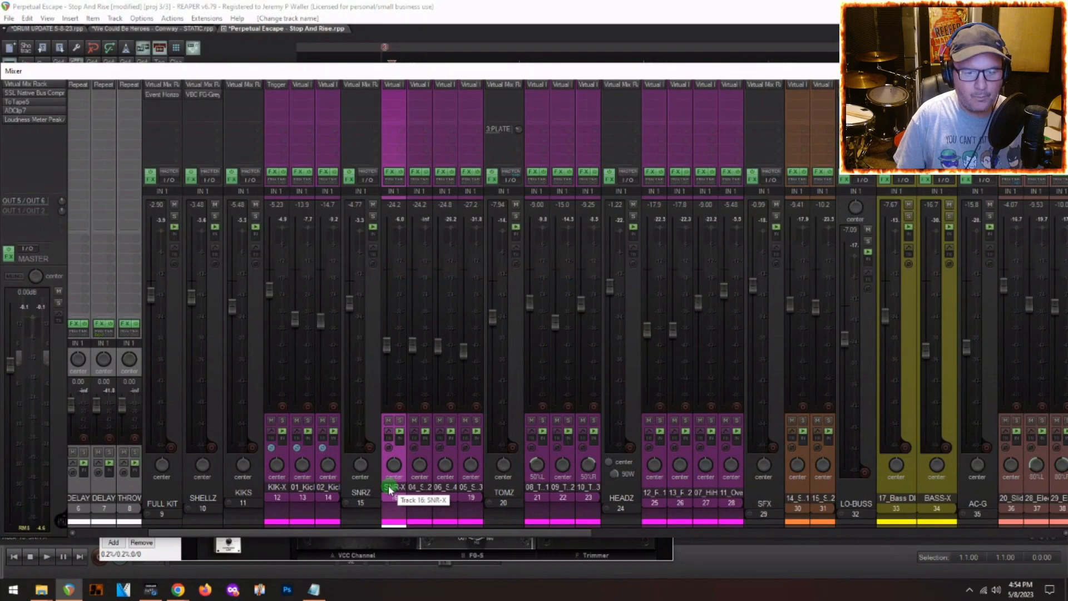
{"action": "right_click", "coordinate": [393, 90]}
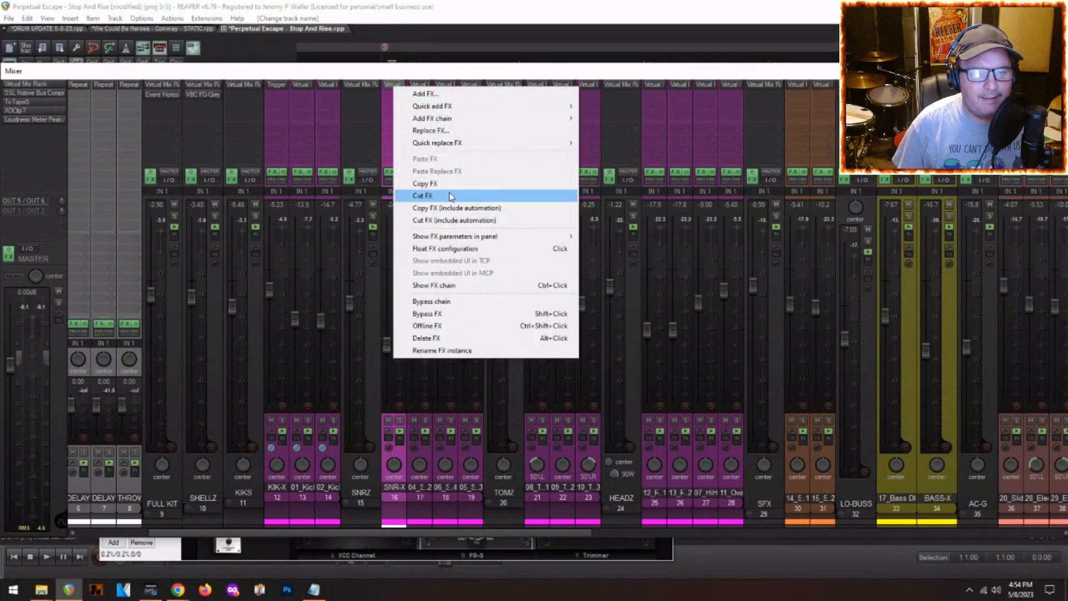
{"action": "left_click", "coordinate": [428, 131]}
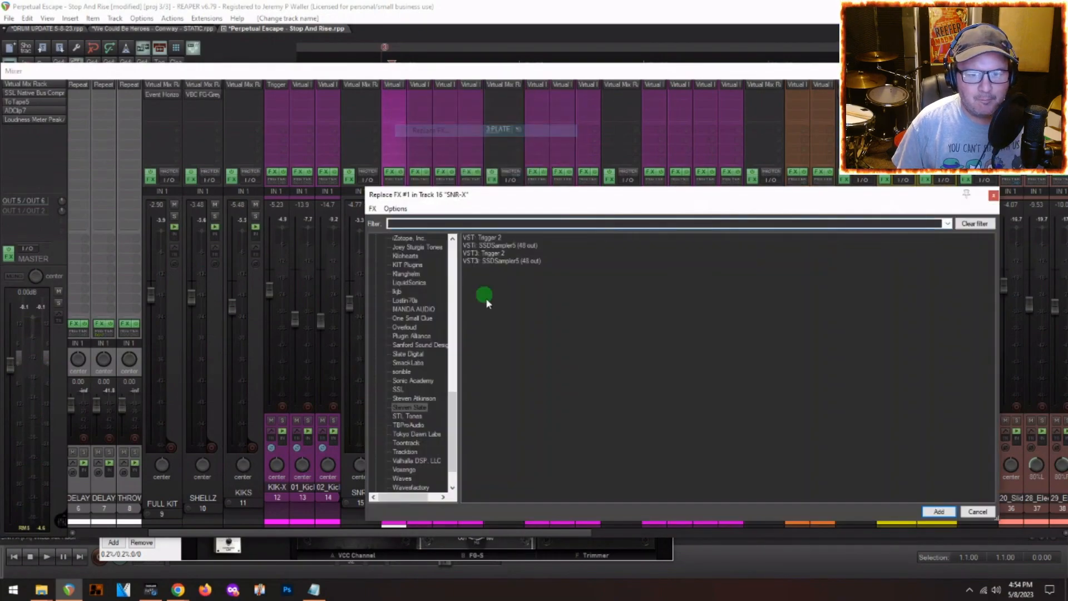
{"action": "double_click", "coordinate": [480, 255]}
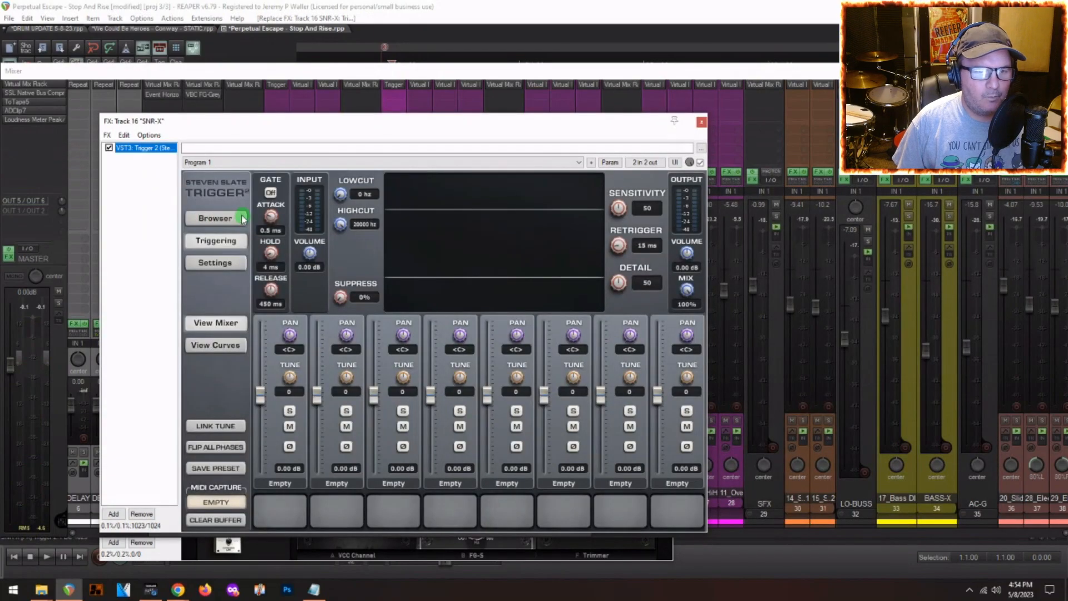
- Load the My snare dood preset into Trigger 2 on SNR-X, play the song to check the triggering, and close the effect window
{"action": "left_click", "coordinate": [234, 218]}
{"action": "double_click", "coordinate": [333, 398]}
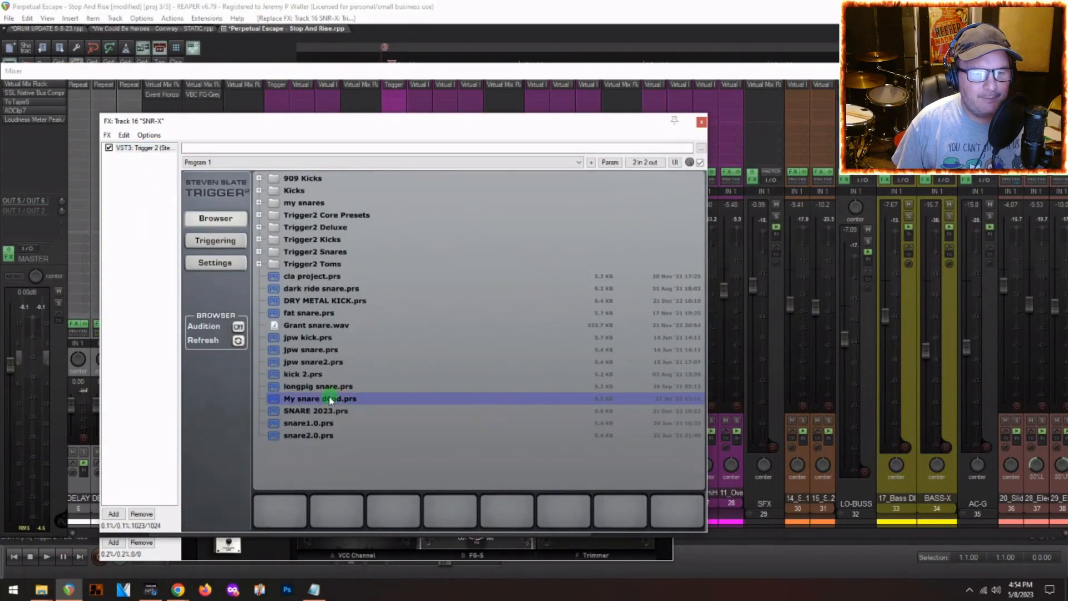
{"action": "left_click", "coordinate": [231, 246]}
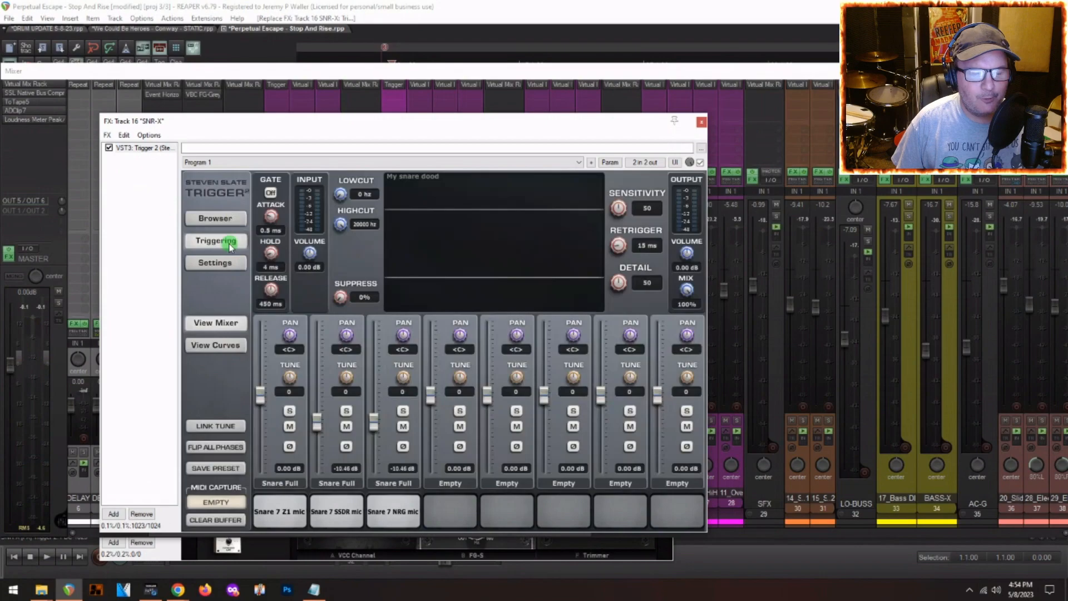
{"action": "key", "text": "space"}
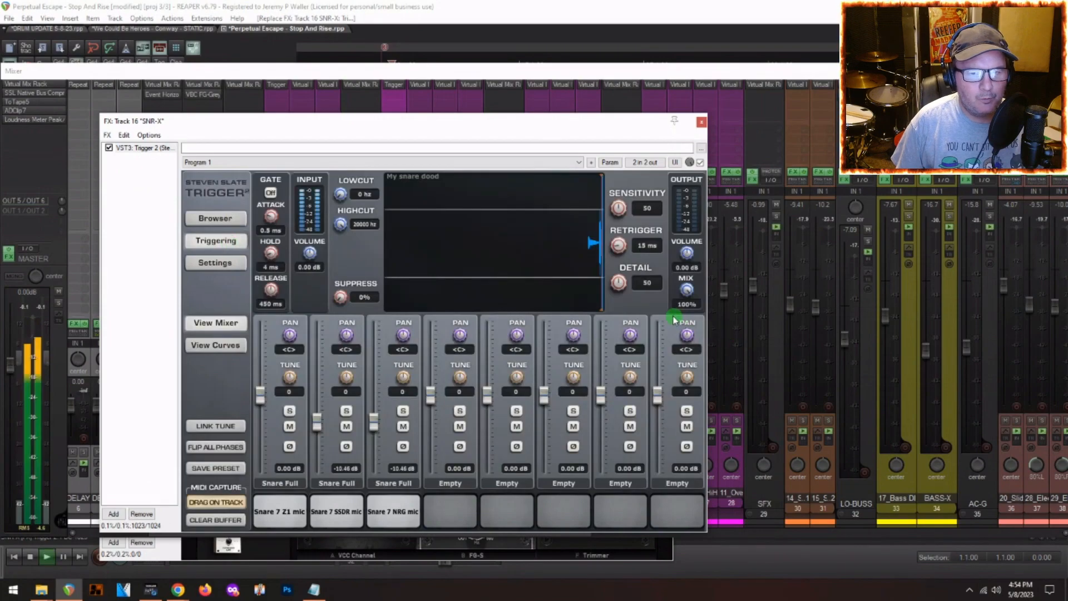
{"action": "left_click", "coordinate": [702, 125]}
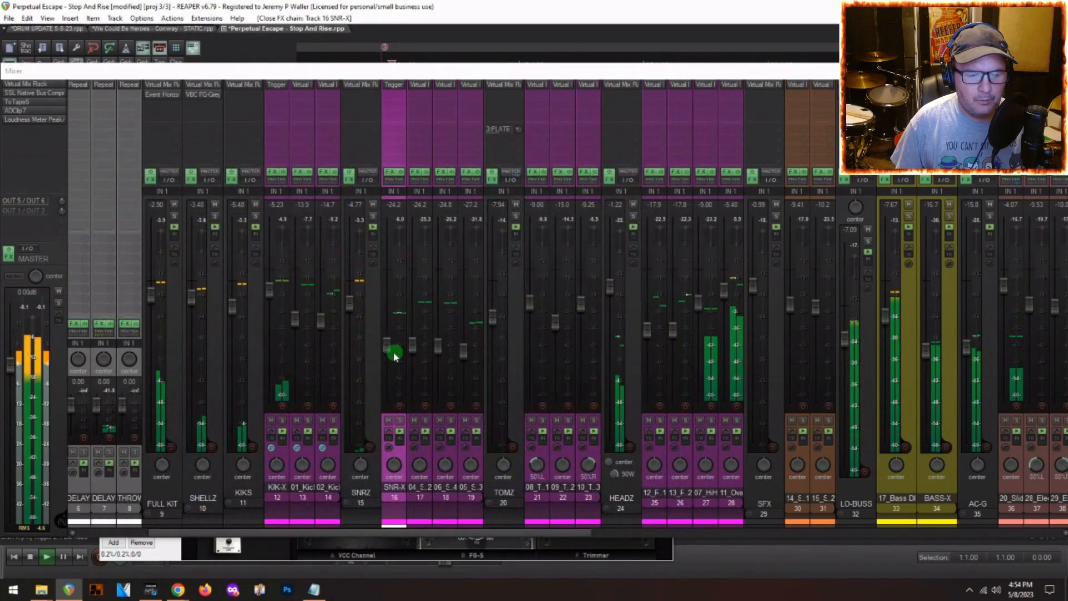
- Balance the snares during playback: SNR-X at -7.46 dB, 04_Snare2 at -14.3 dB, 06_Snare4 at -15.0 dB and 05_Snare3 at -9.25 dB
{"action": "left_click_drag", "start_coordinate": [384, 345], "coordinate": [388, 305]}
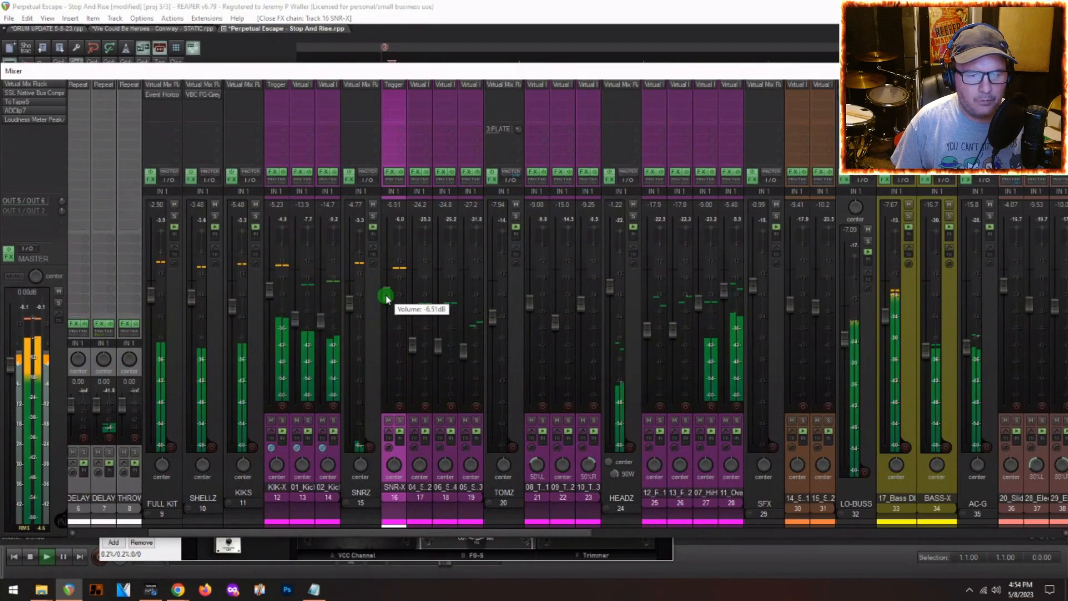
{"action": "left_click_drag", "start_coordinate": [412, 345], "coordinate": [410, 326]}
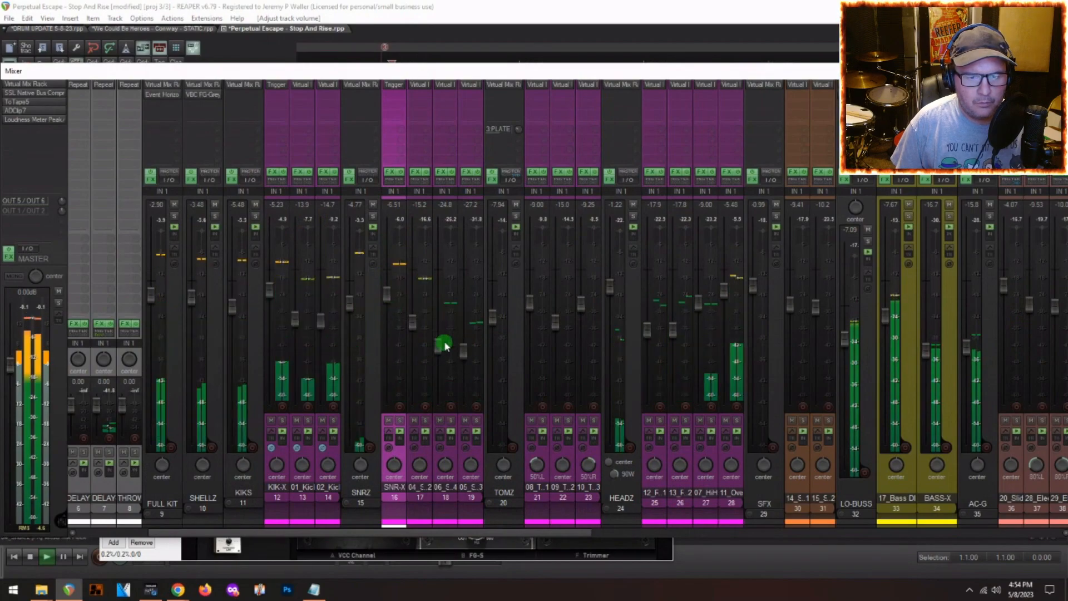
{"action": "left_click_drag", "start_coordinate": [437, 346], "coordinate": [470, 324]}
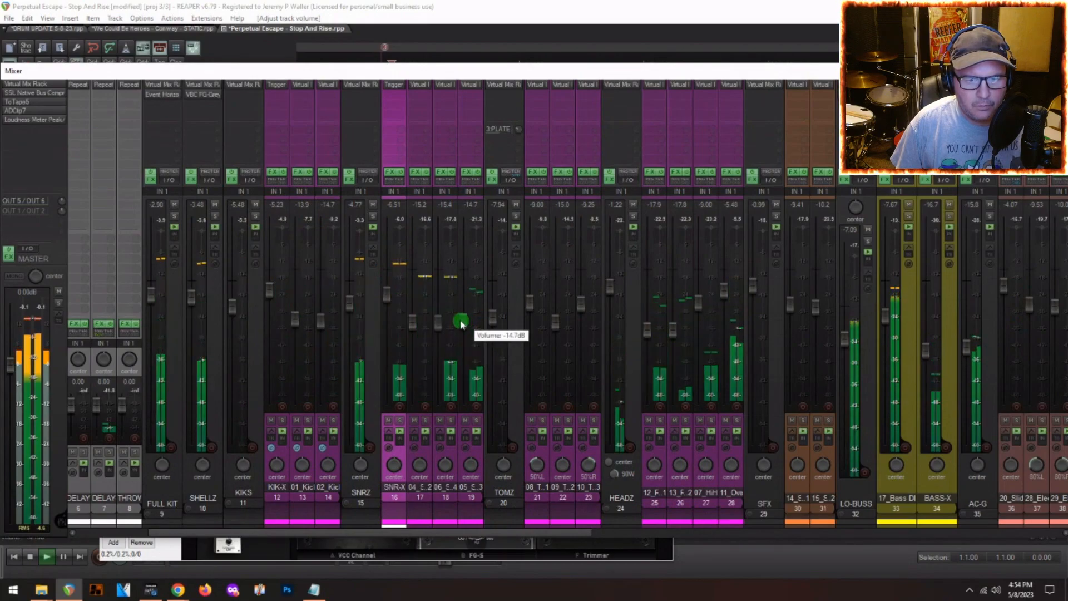
{"action": "left_click_drag", "start_coordinate": [471, 317], "coordinate": [467, 305]}
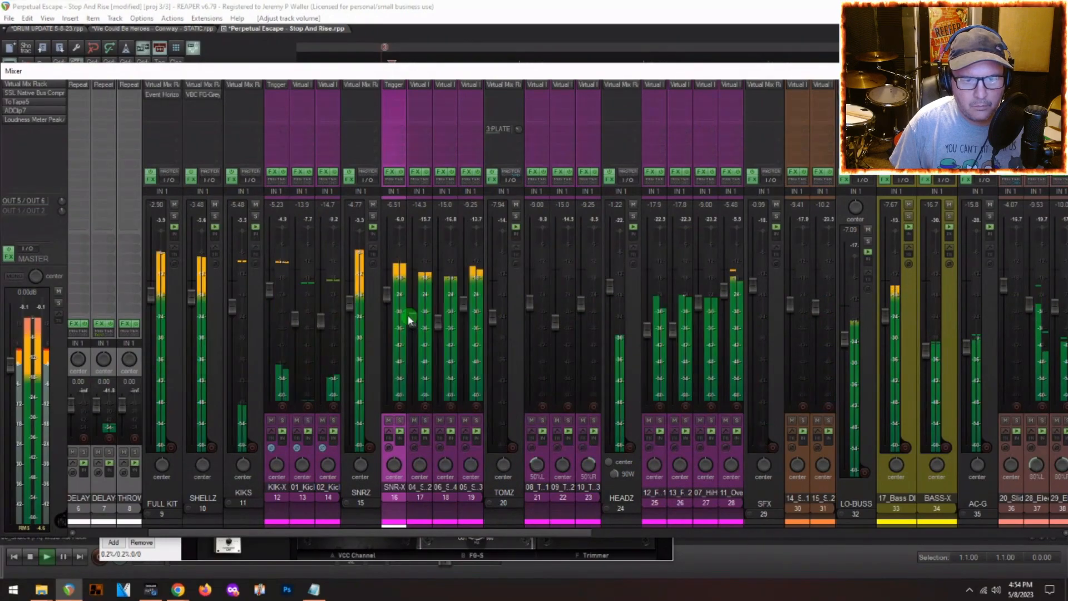
{"action": "left_click_drag", "start_coordinate": [384, 295], "coordinate": [388, 302]}
- Add a send from the SNRZ folder to the PLATE track at -15.81 dB and close the routing window
{"action": "scroll", "coordinate": [410, 336], "scroll_direction": "up", "scroll_amount": 5}
{"action": "key", "text": "space"}
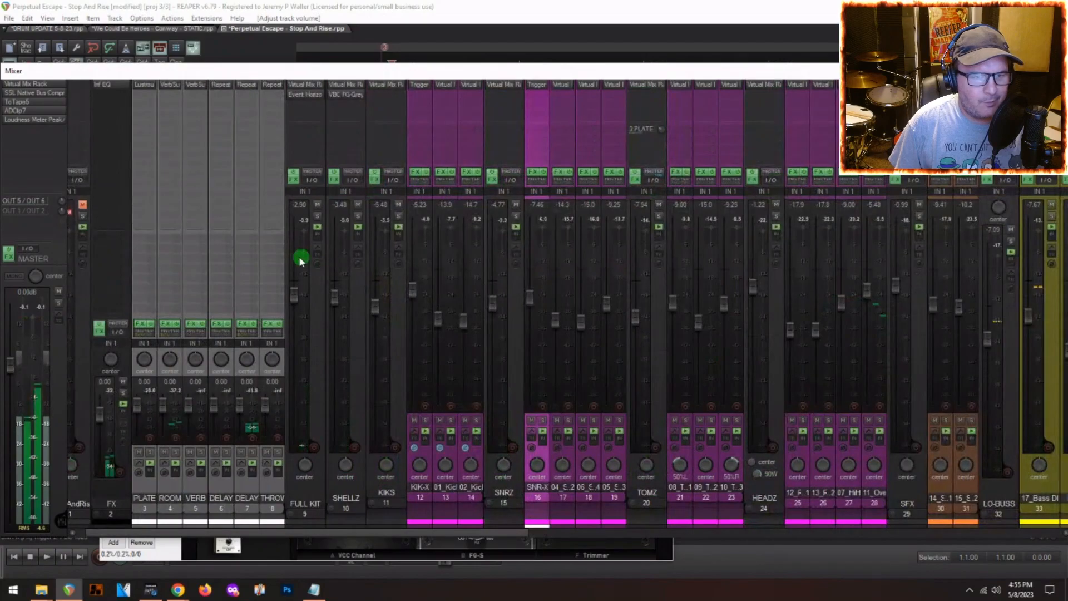
{"action": "left_click", "coordinate": [503, 136]}
{"action": "left_click", "coordinate": [502, 136]}
{"action": "left_click", "coordinate": [502, 136]}
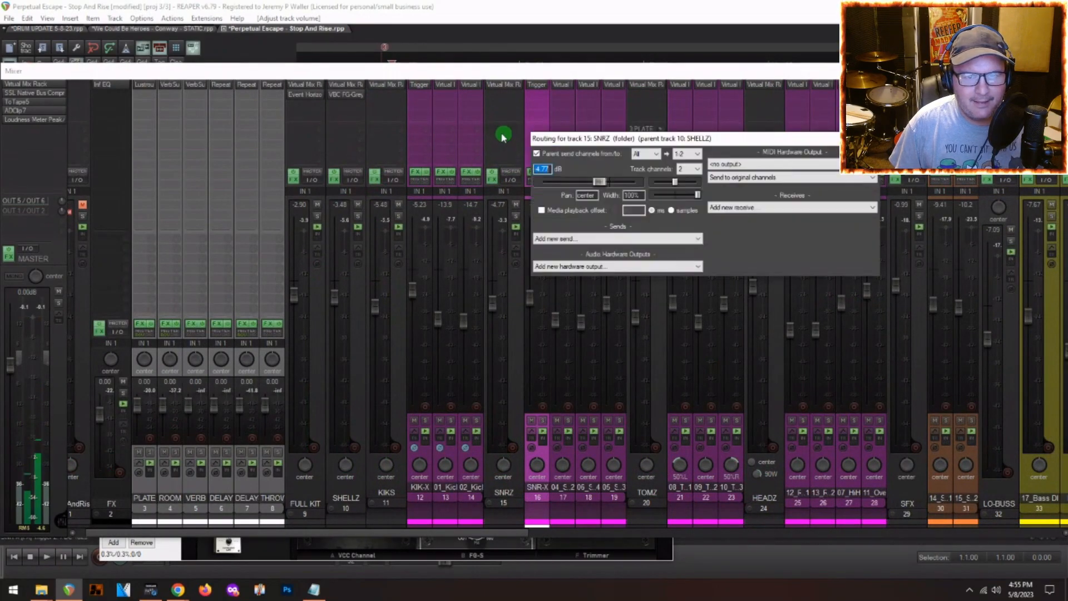
{"action": "left_click", "coordinate": [561, 239]}
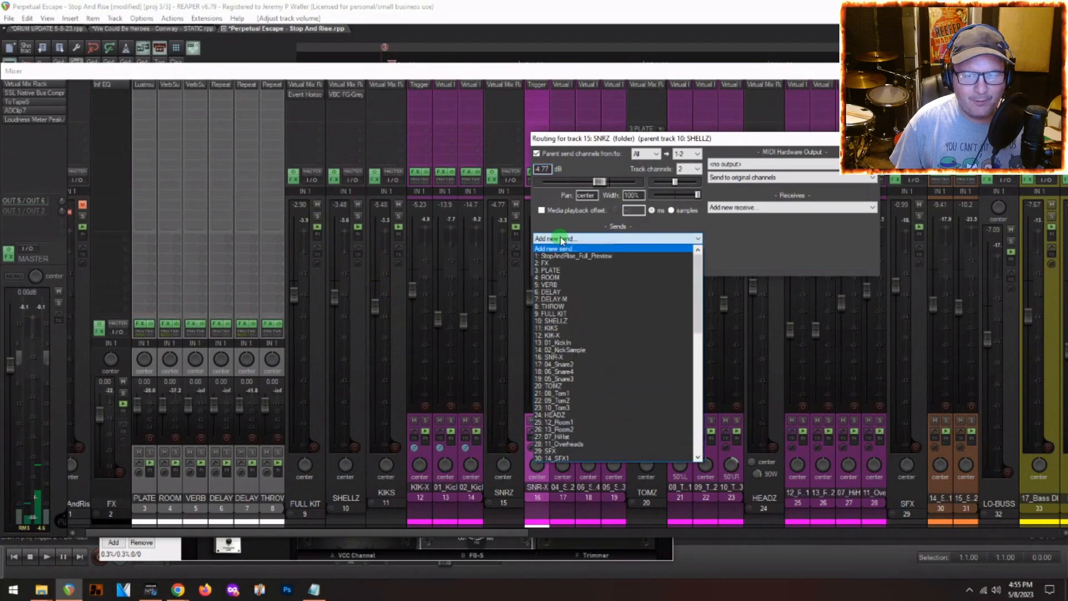
{"action": "left_click", "coordinate": [553, 271]}
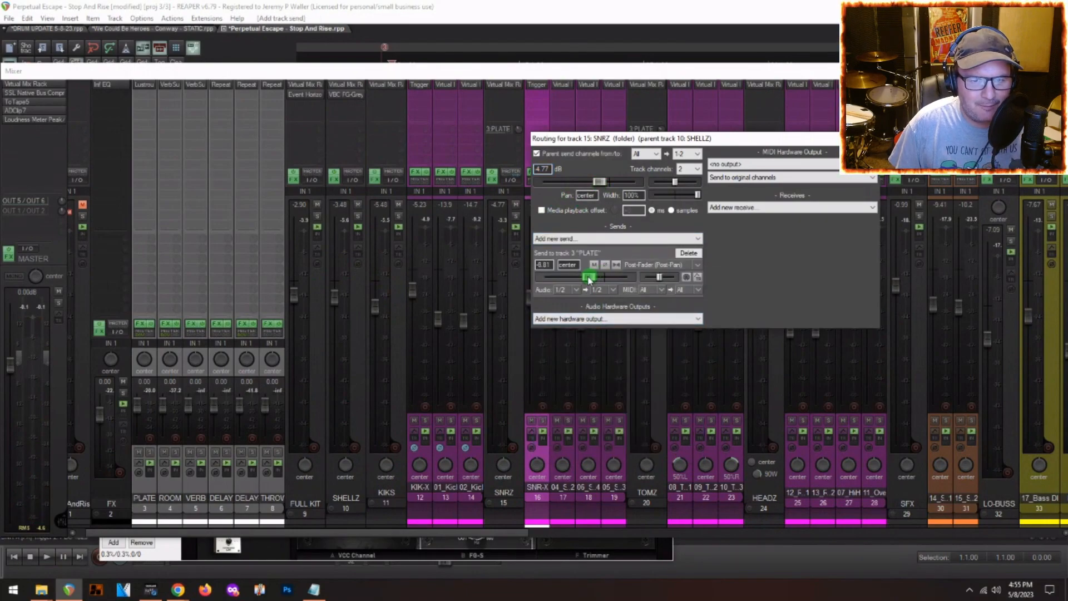
{"action": "left_click_drag", "start_coordinate": [589, 280], "coordinate": [578, 282]}
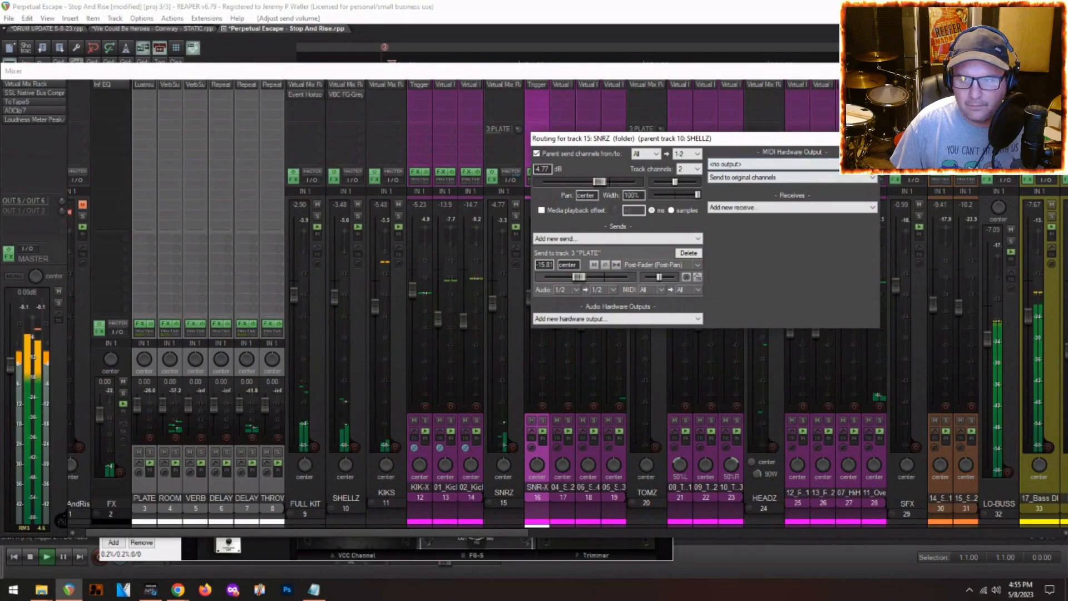
{"action": "left_click", "coordinate": [869, 138]}
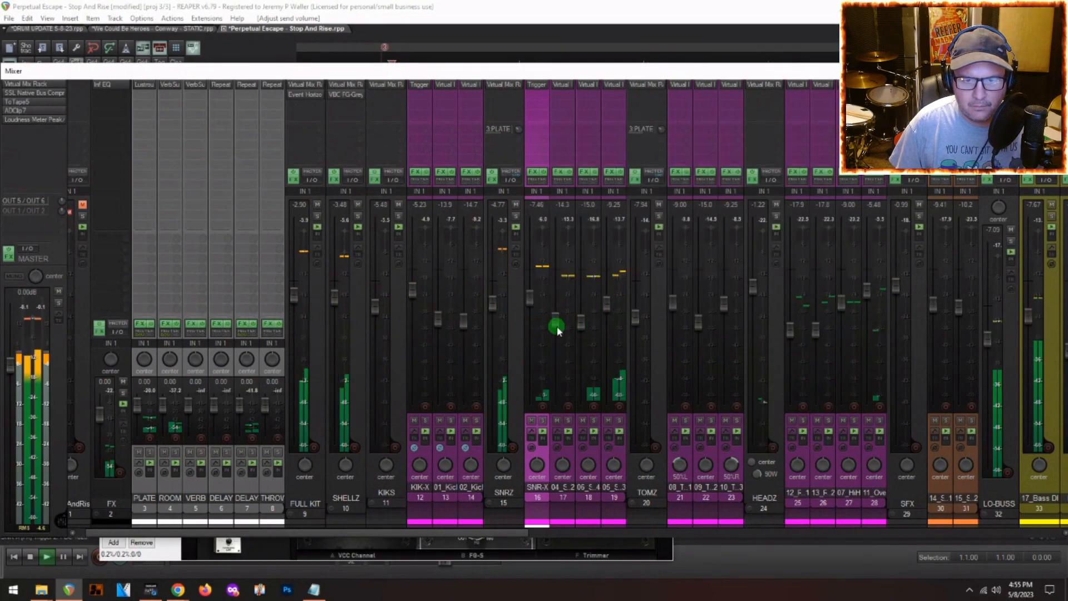
- Add a Virtual Mix Rack after Trigger 2 on SNR-X, adjust its FG-S EQ during playback, and close it
{"action": "left_click", "coordinate": [536, 94]}
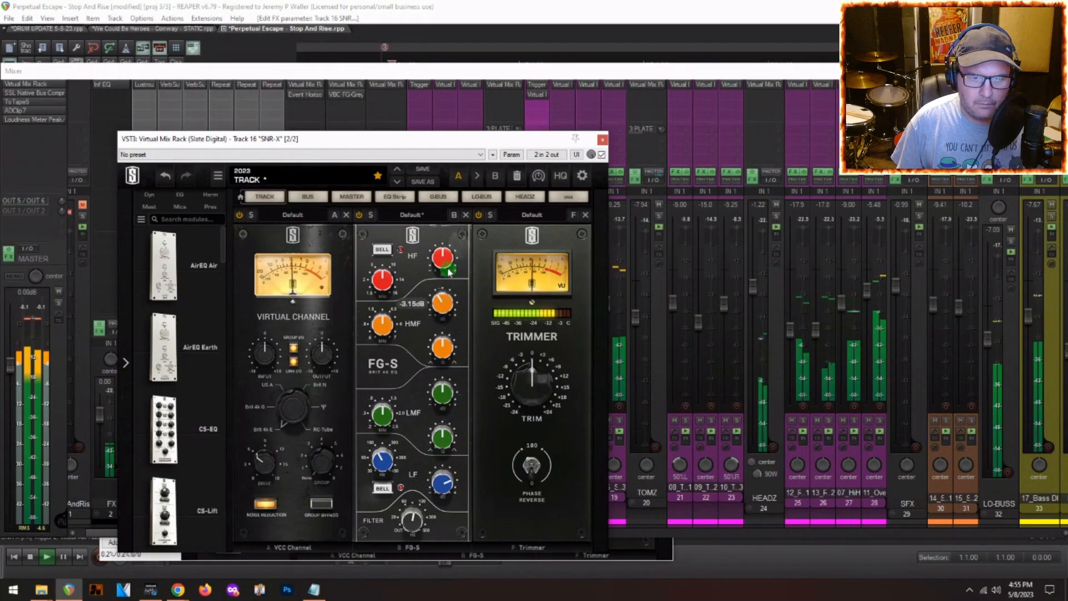
{"action": "scroll", "coordinate": [448, 272], "scroll_direction": "up", "scroll_amount": 2}
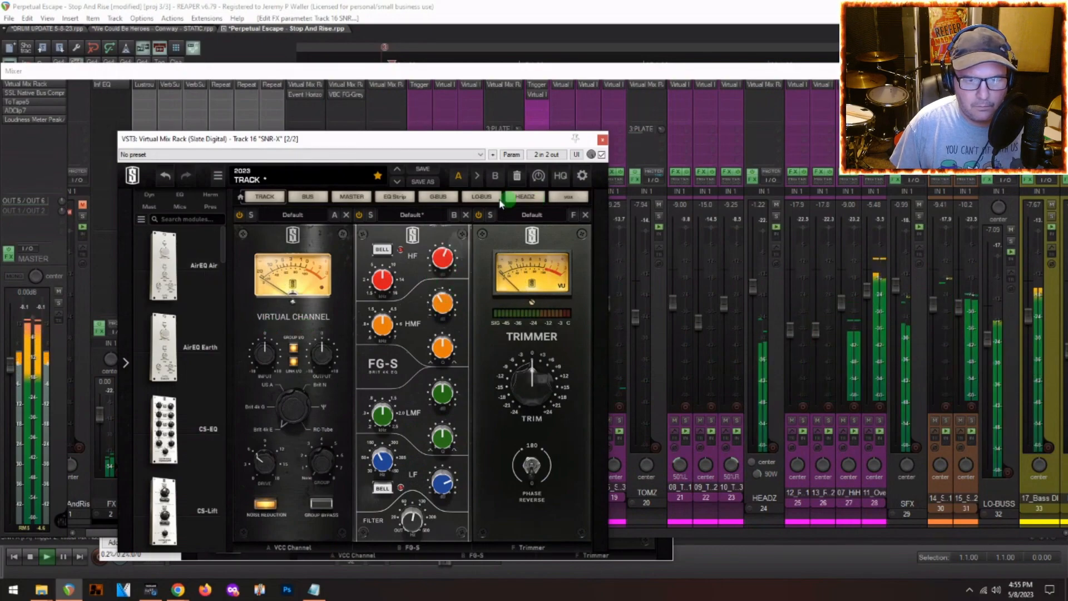
{"action": "left_click", "coordinate": [602, 141]}
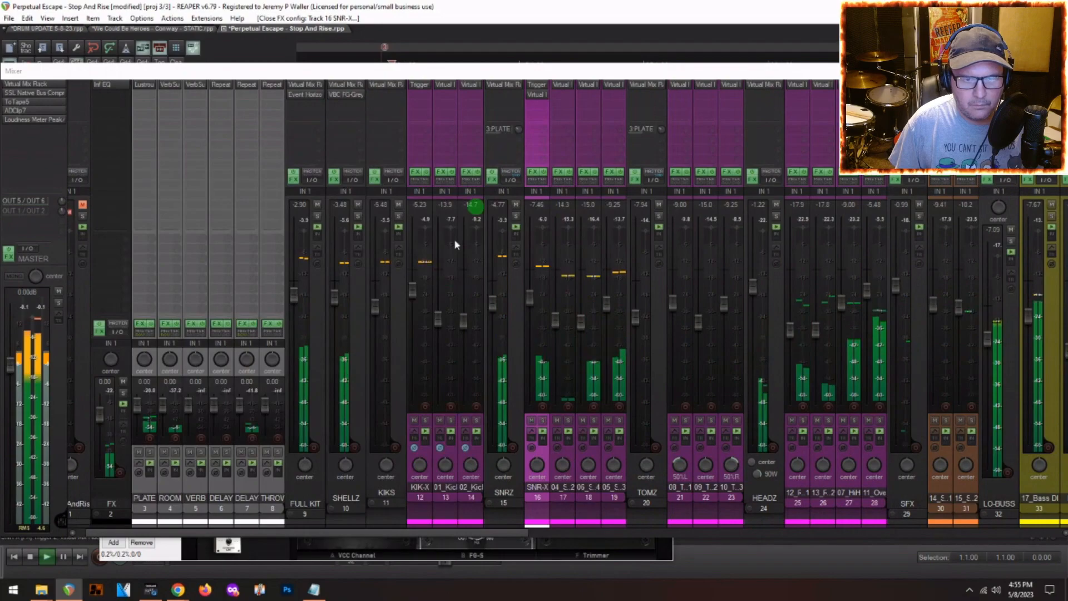
- Set the SNRZ folder to -5.48 dB and add ReaLimit to it with a -5.00 dB threshold and -3.00 dB ceiling
{"action": "left_click_drag", "start_coordinate": [493, 303], "coordinate": [493, 305]}
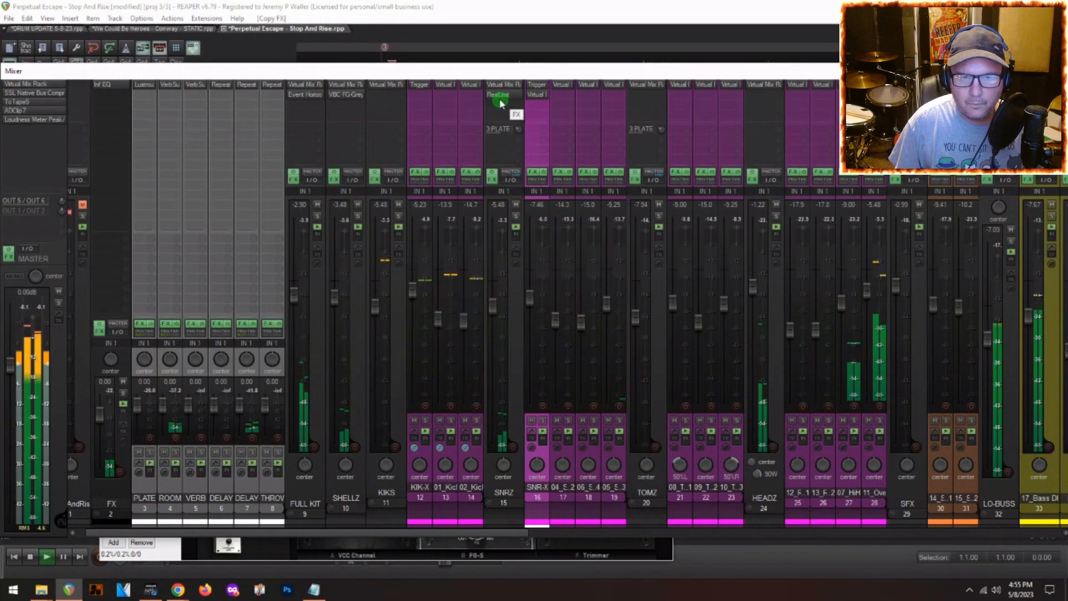
{"action": "left_click", "coordinate": [499, 96]}
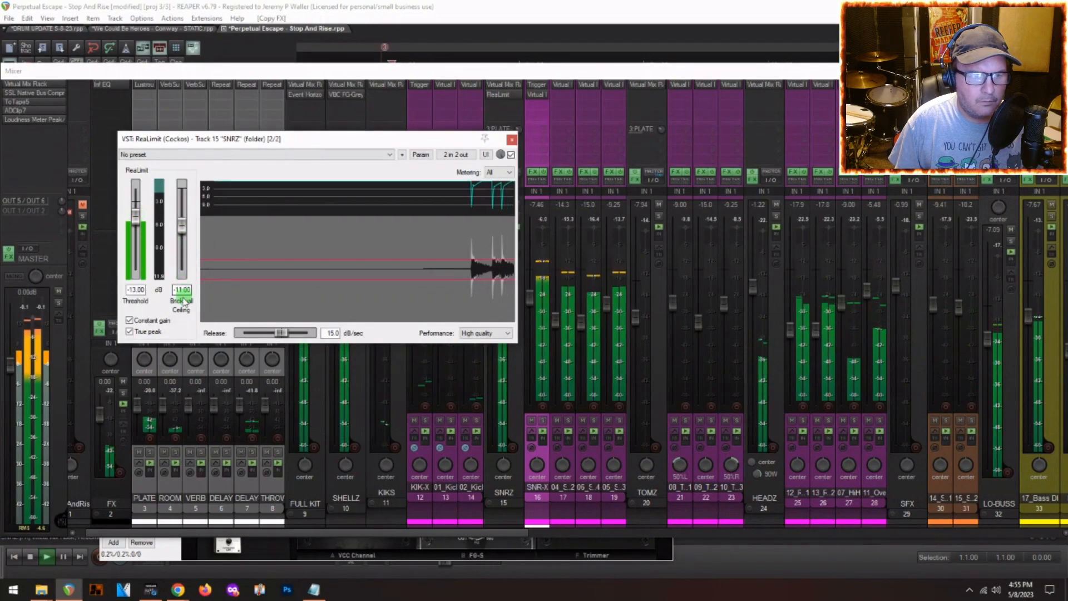
{"action": "left_click_drag", "start_coordinate": [138, 221], "coordinate": [135, 213]}
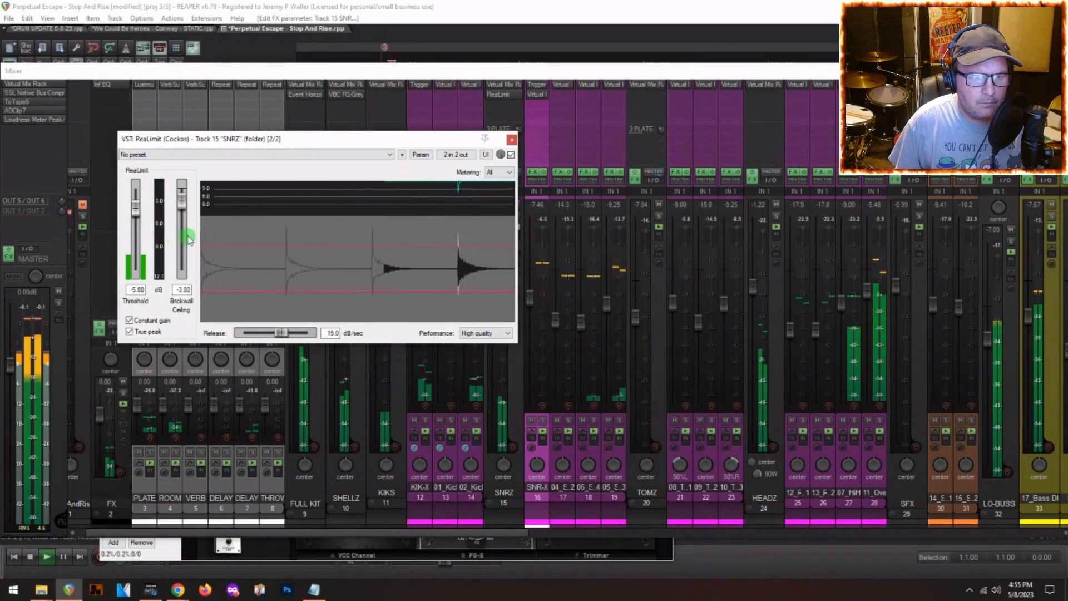
{"action": "double_click", "coordinate": [138, 288]}
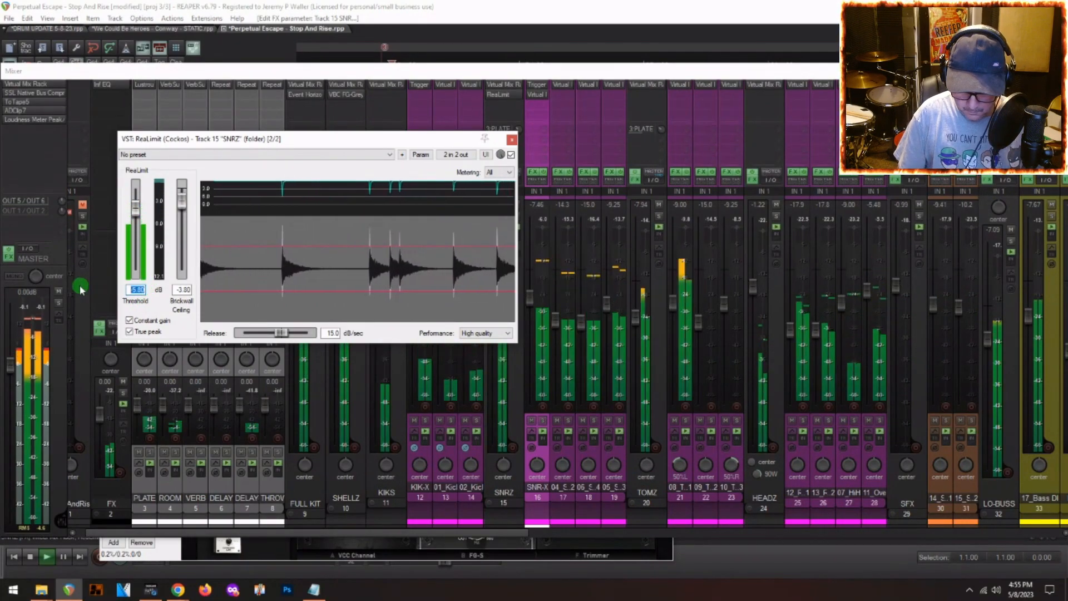
{"action": "type", "text": "-5"}
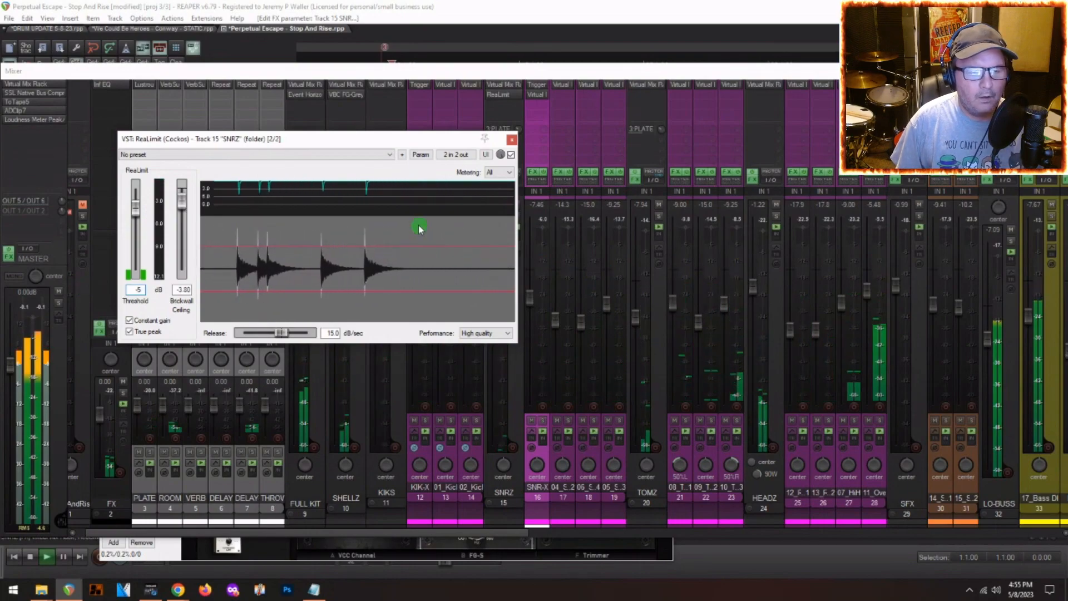
{"action": "key", "text": "Return"}
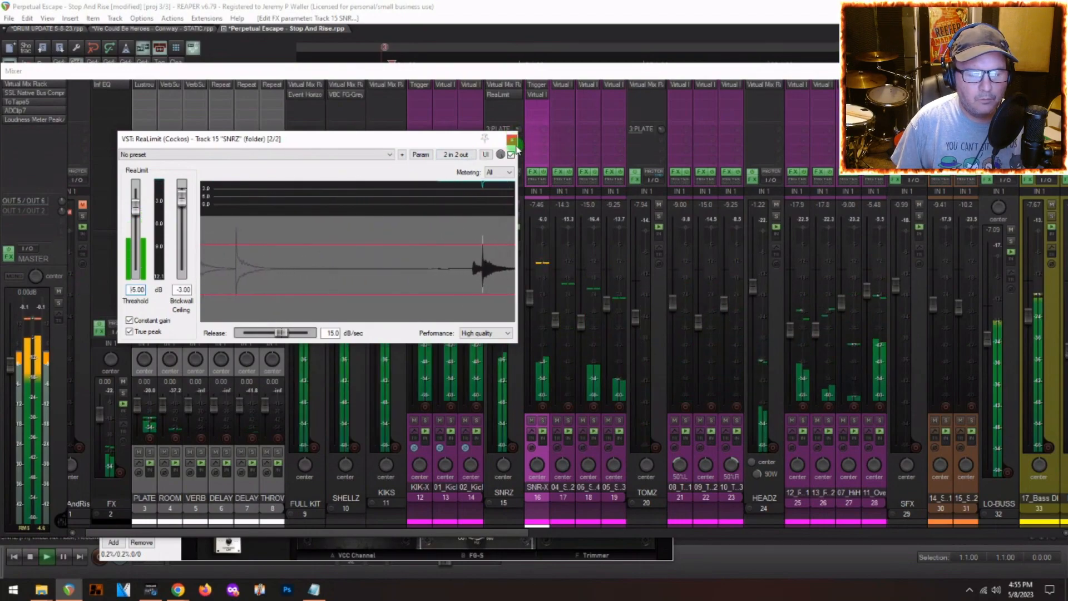
{"action": "left_click", "coordinate": [510, 141]}
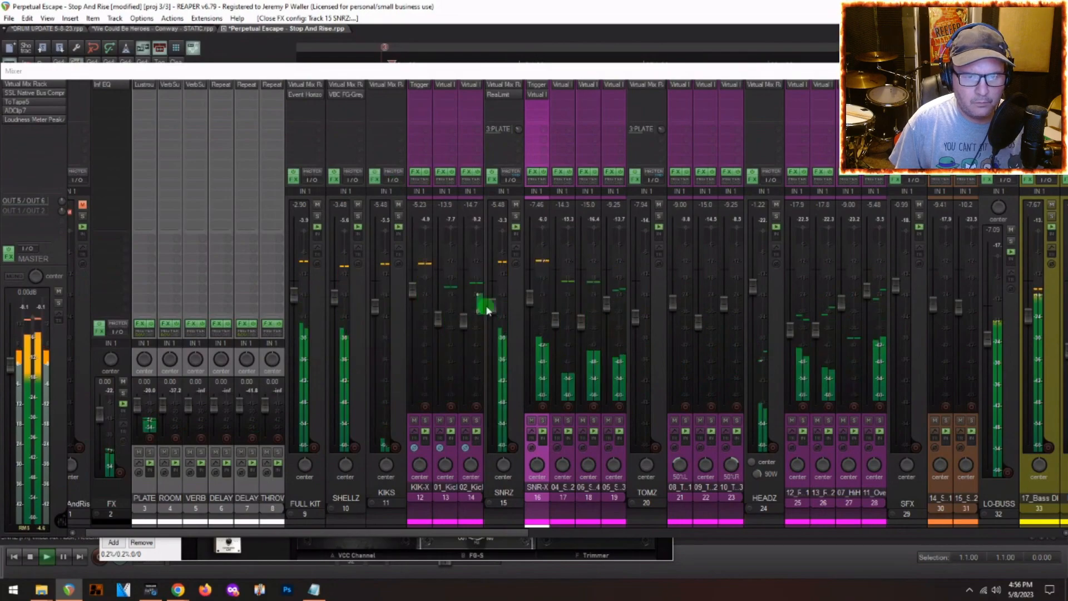
- Lower the SNRZ folder to -7.88 dB, check its ReaLimit gain reduction, and lower the KIKS folder to -6.56 dB
{"action": "left_click_drag", "start_coordinate": [490, 305], "coordinate": [493, 319]}
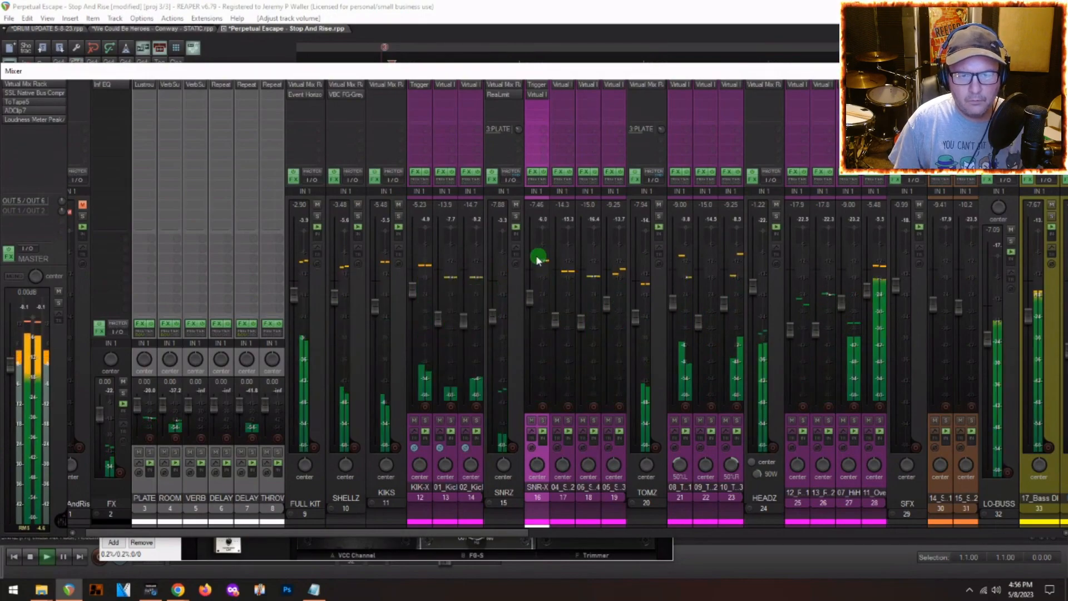
{"action": "left_click", "coordinate": [494, 96]}
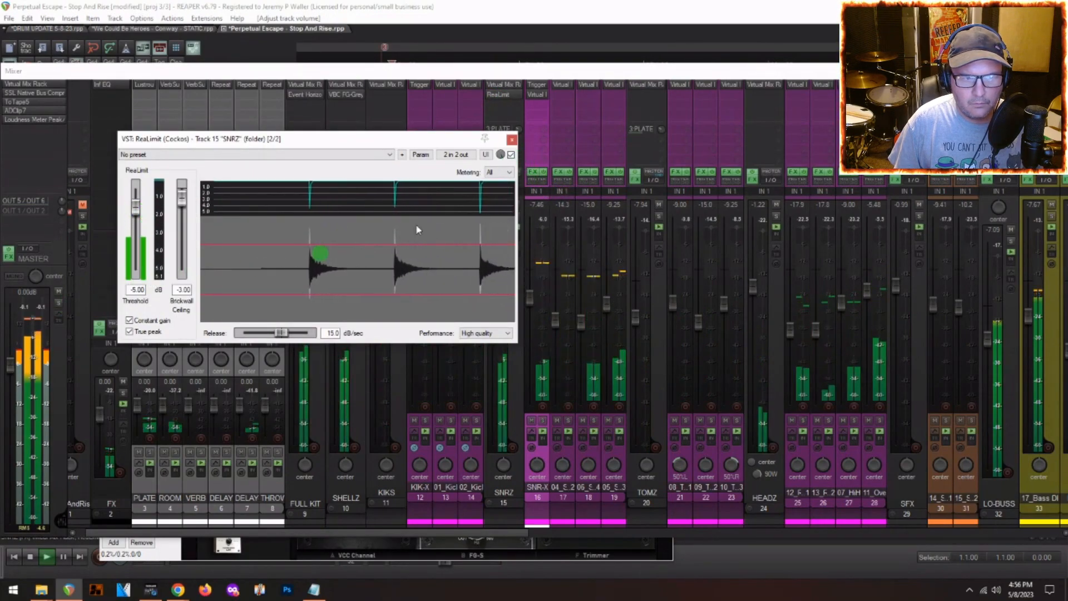
{"action": "left_click", "coordinate": [511, 140]}
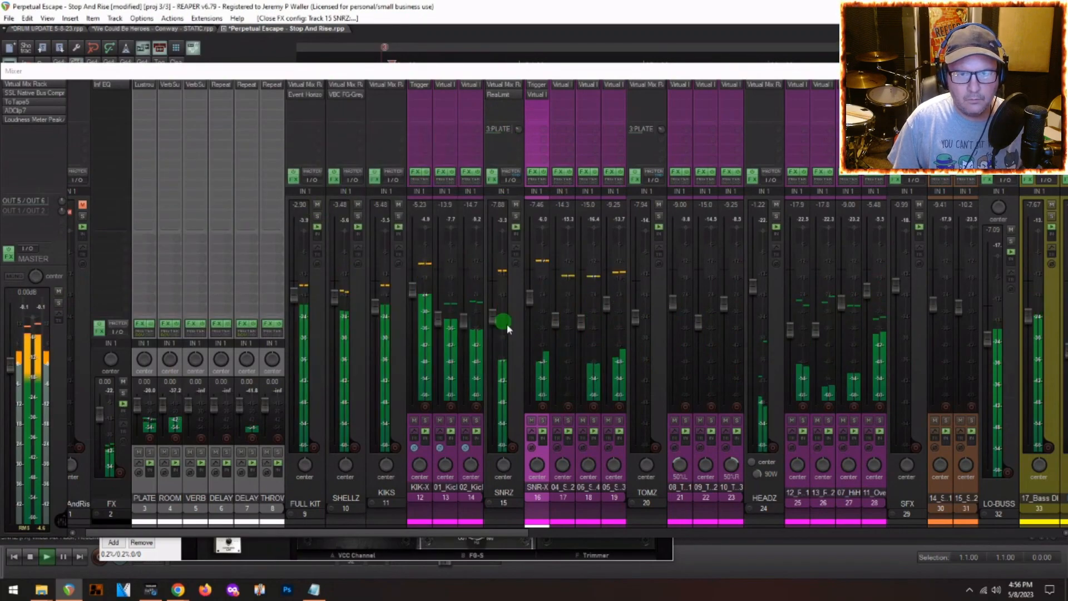
{"action": "left_click_drag", "start_coordinate": [375, 310], "coordinate": [372, 314]}
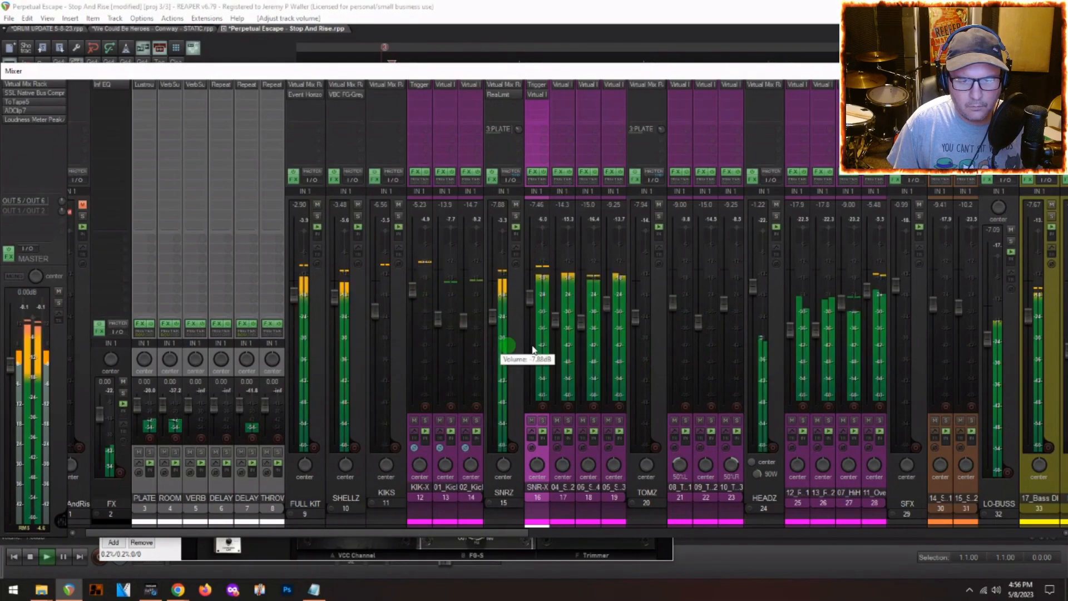
- Select the 42_LeadVox1 track in the mixer and solo it
{"action": "scroll", "coordinate": [556, 345], "scroll_direction": "right", "scroll_amount": 5}
{"action": "scroll", "coordinate": [556, 346], "scroll_direction": "right", "scroll_amount": 20}
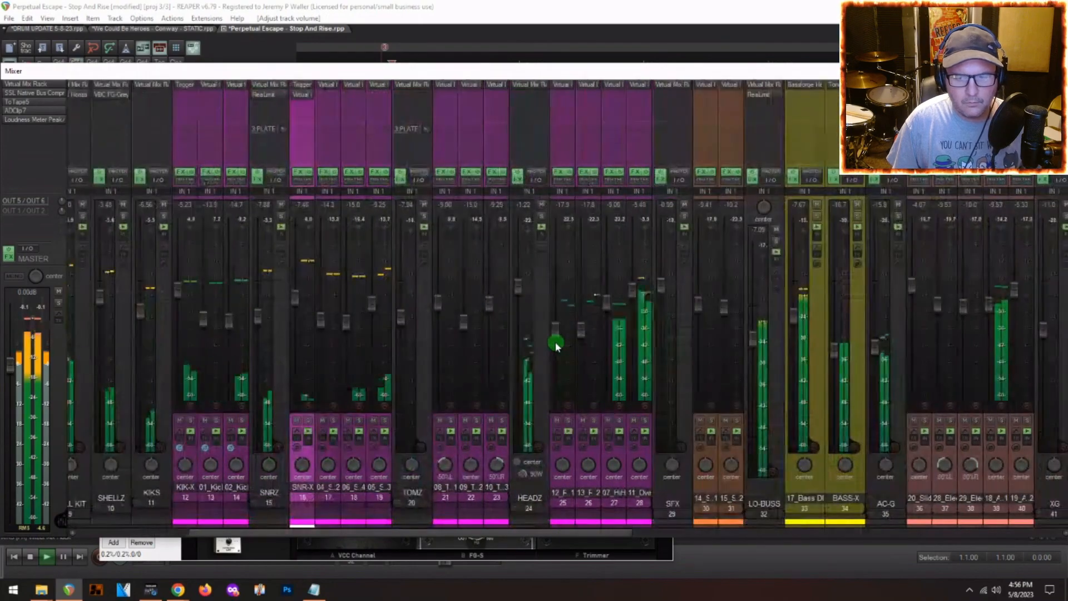
{"action": "scroll", "coordinate": [556, 346], "scroll_direction": "right", "scroll_amount": 13}
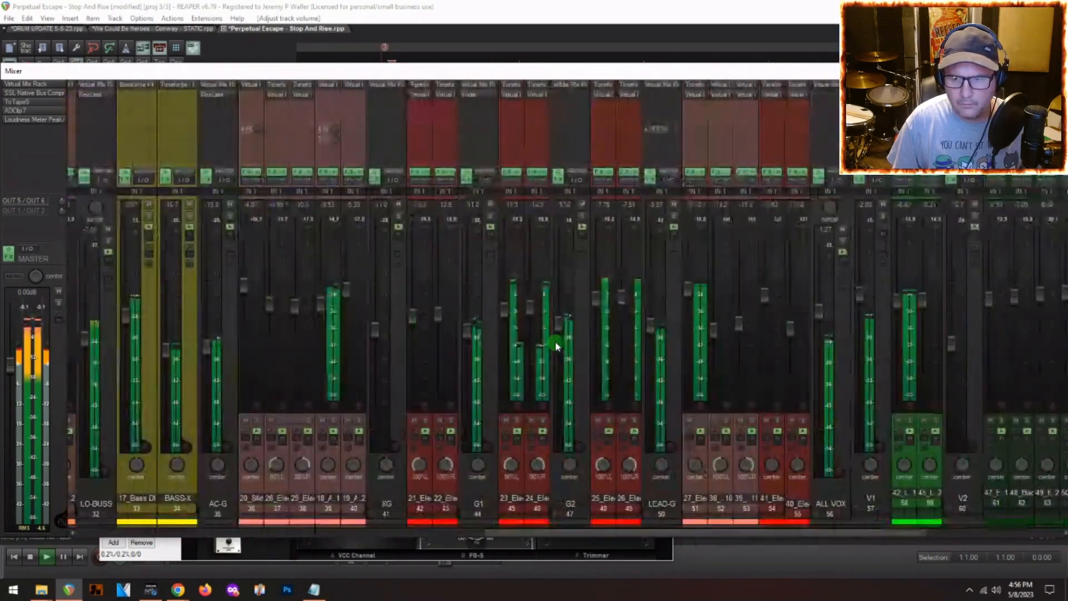
{"action": "left_click", "coordinate": [719, 494]}
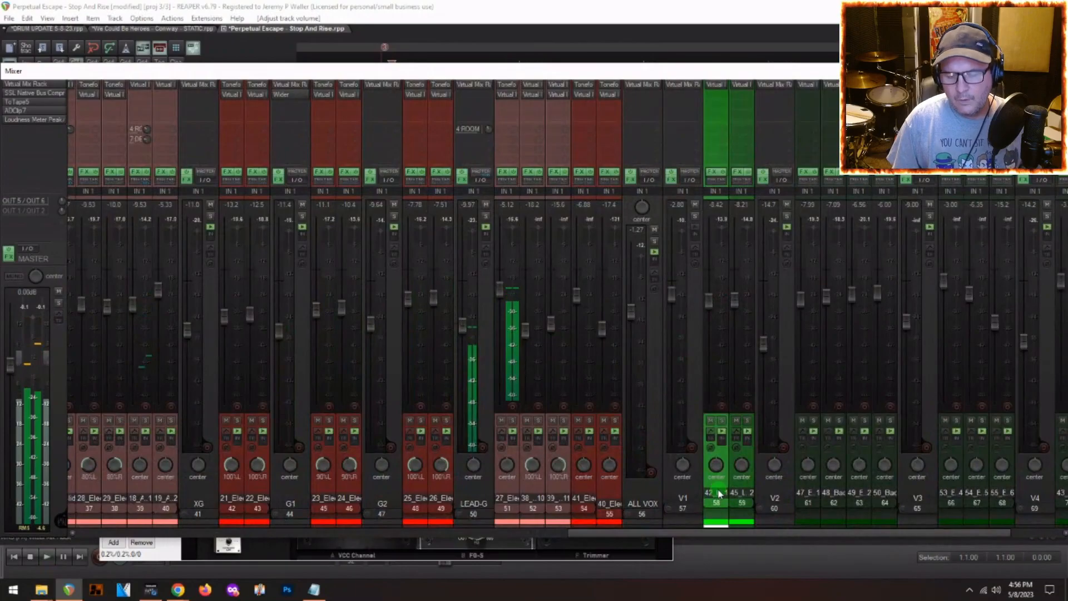
{"action": "left_click", "coordinate": [721, 421]}
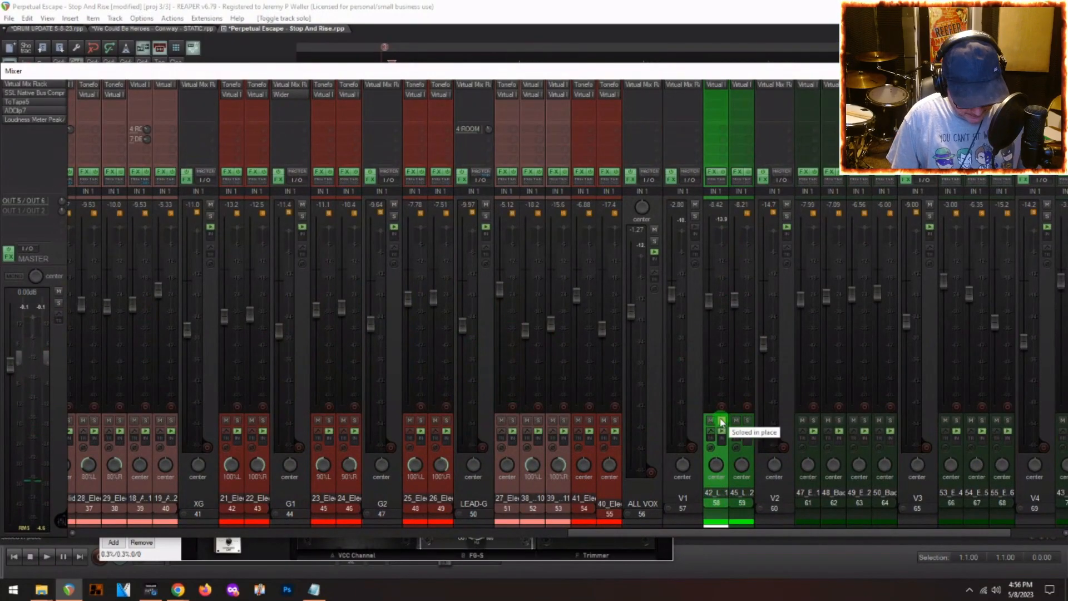
- Close the open effect windows and place the edit cursor at the start of the first vocal phrase on 42_LeadVox1
{"action": "key", "text": "ctrl+m"}
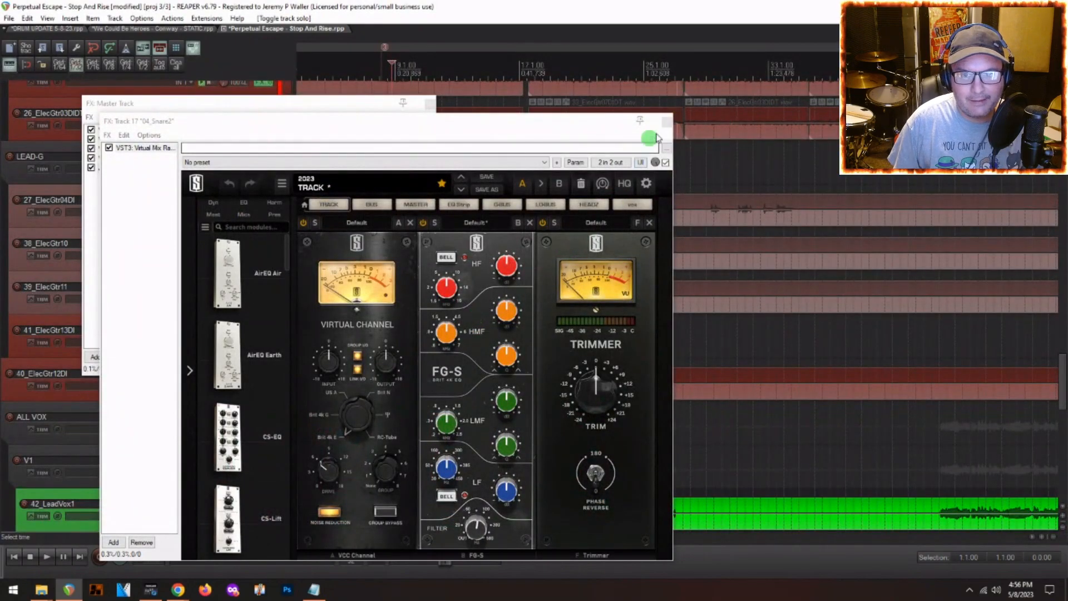
{"action": "left_click", "coordinate": [666, 122]}
{"action": "left_click", "coordinate": [430, 104]}
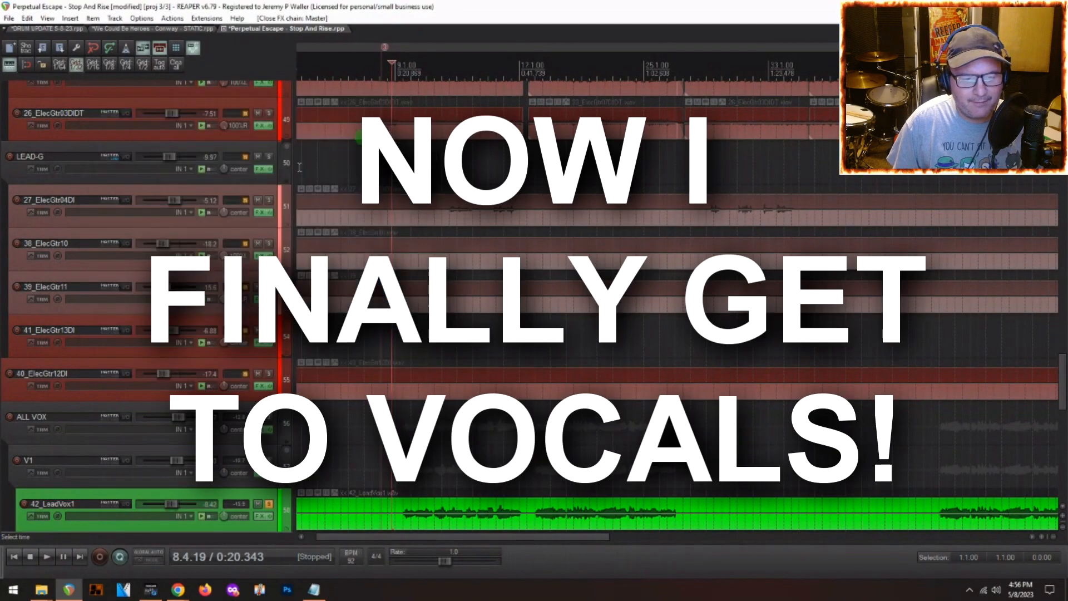
{"action": "scroll", "coordinate": [221, 416], "scroll_direction": "down", "scroll_amount": 5}
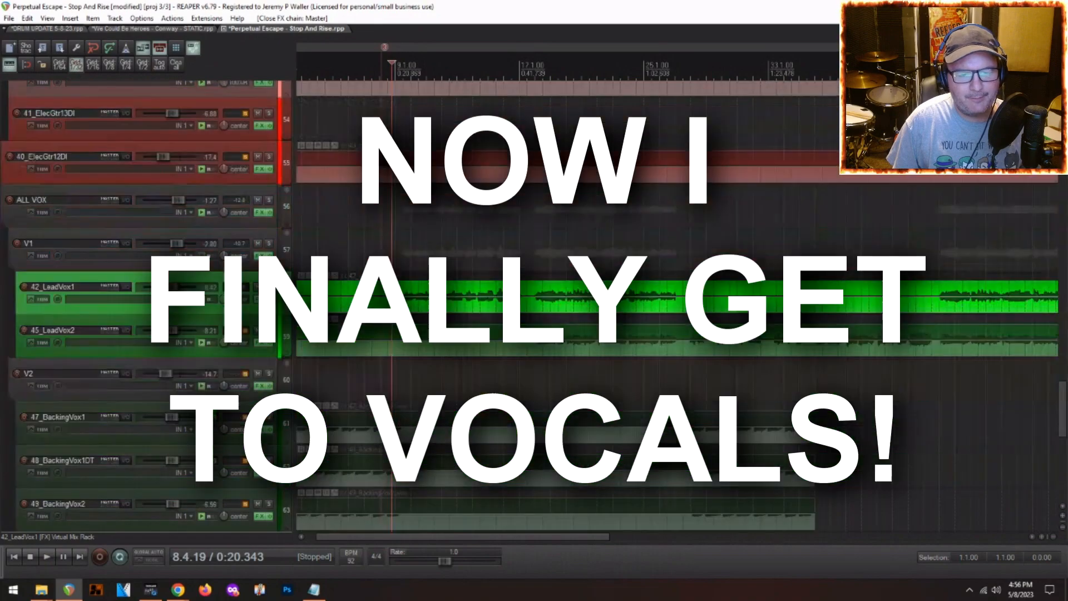
{"action": "scroll", "coordinate": [427, 370], "scroll_direction": "up", "scroll_amount": 4}
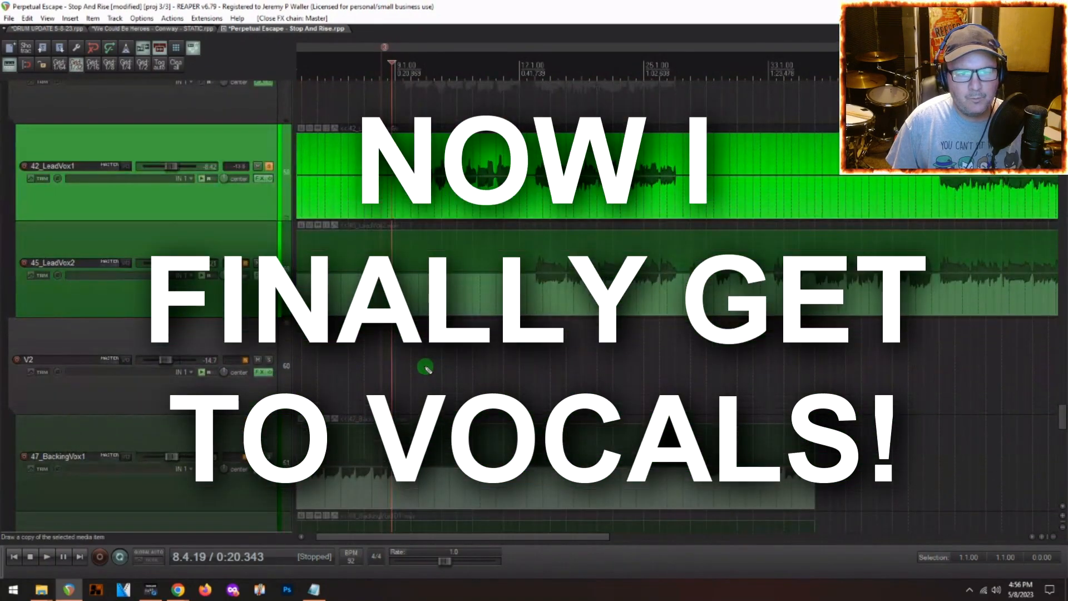
{"action": "left_click", "coordinate": [393, 186]}
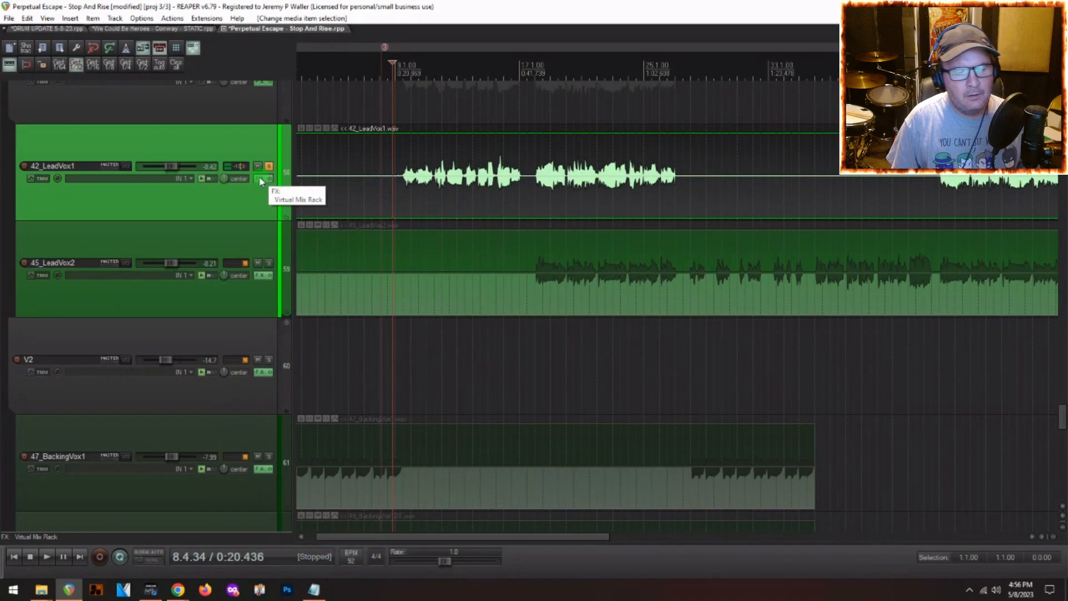
{"action": "left_click", "coordinate": [404, 206]}
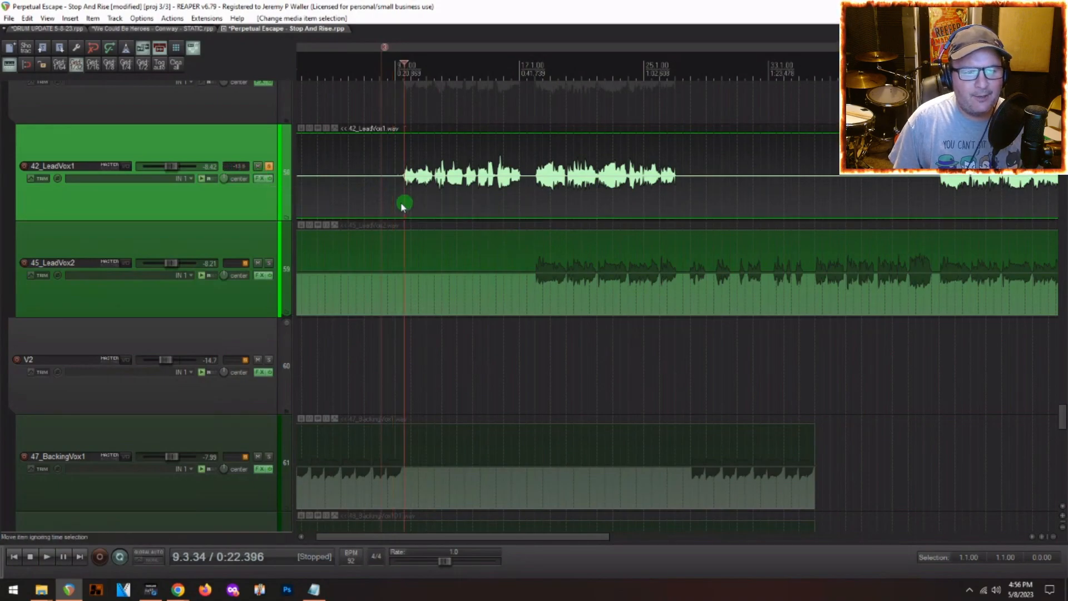
- In 42_LeadVox1's Virtual Mix Rack, set the FG-S filter to 65.6 Hz and add a CS-EQ before the Trimmer with LF gain at -1.40
{"action": "left_click", "coordinate": [260, 178]}
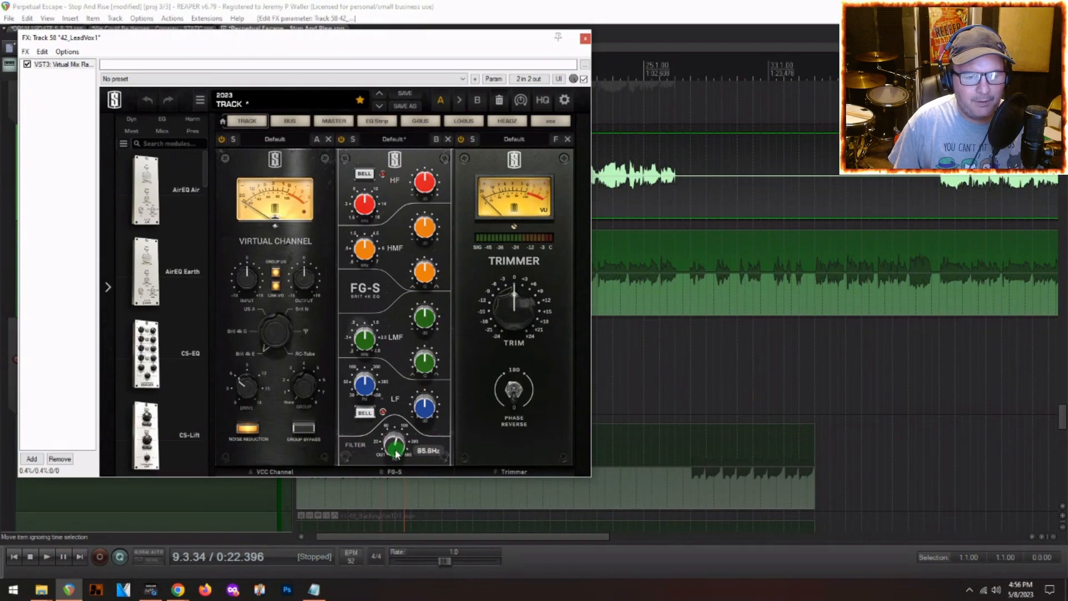
{"action": "left_click_drag", "start_coordinate": [164, 345], "coordinate": [543, 336]}
{"action": "scroll", "coordinate": [492, 287], "scroll_direction": "down", "scroll_amount": 1}
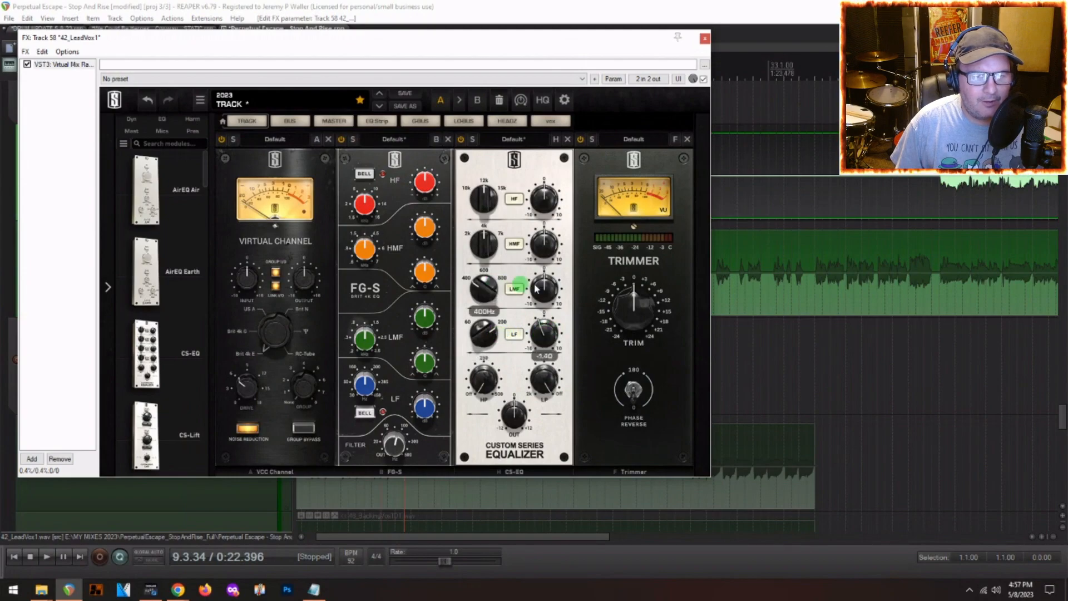
{"action": "scroll", "coordinate": [544, 287], "scroll_direction": "down", "scroll_amount": 1}
- Fine-tune the CS-EQ while the lead vocal plays, resetting the LF gain to 0.00 and cutting the LMF gain to -1.40
{"action": "key", "text": "space"}
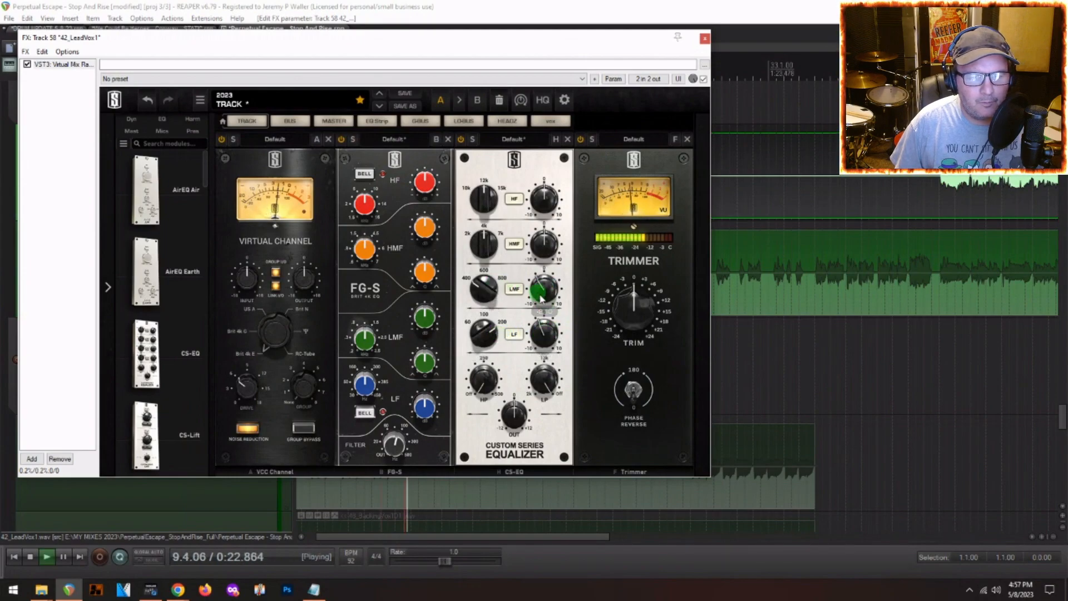
{"action": "scroll", "coordinate": [545, 295], "scroll_direction": "up", "scroll_amount": 1}
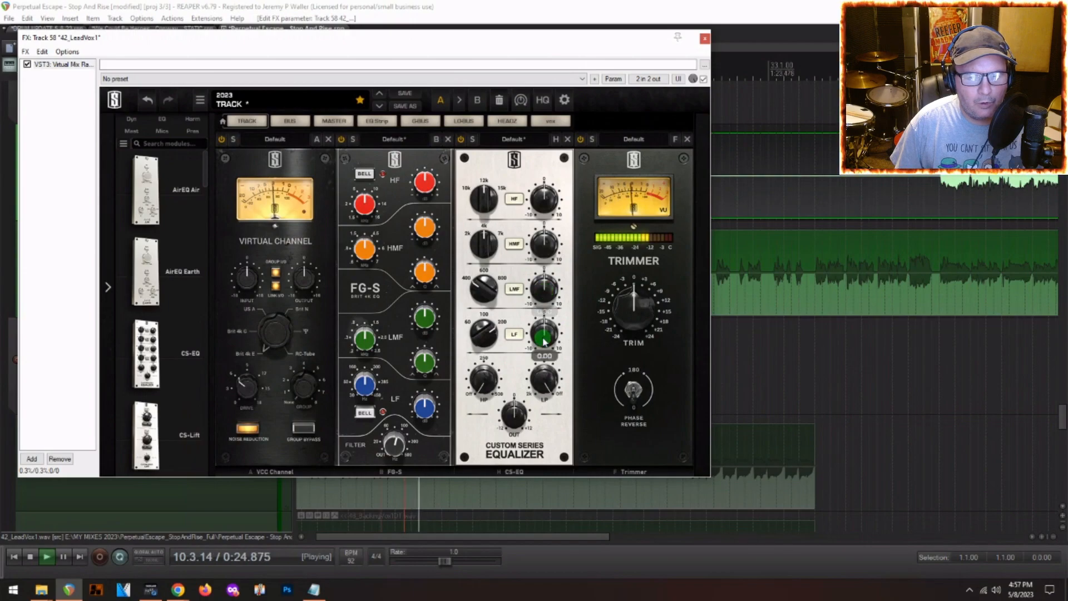
{"action": "scroll", "coordinate": [540, 289], "scroll_direction": "down", "scroll_amount": 1}
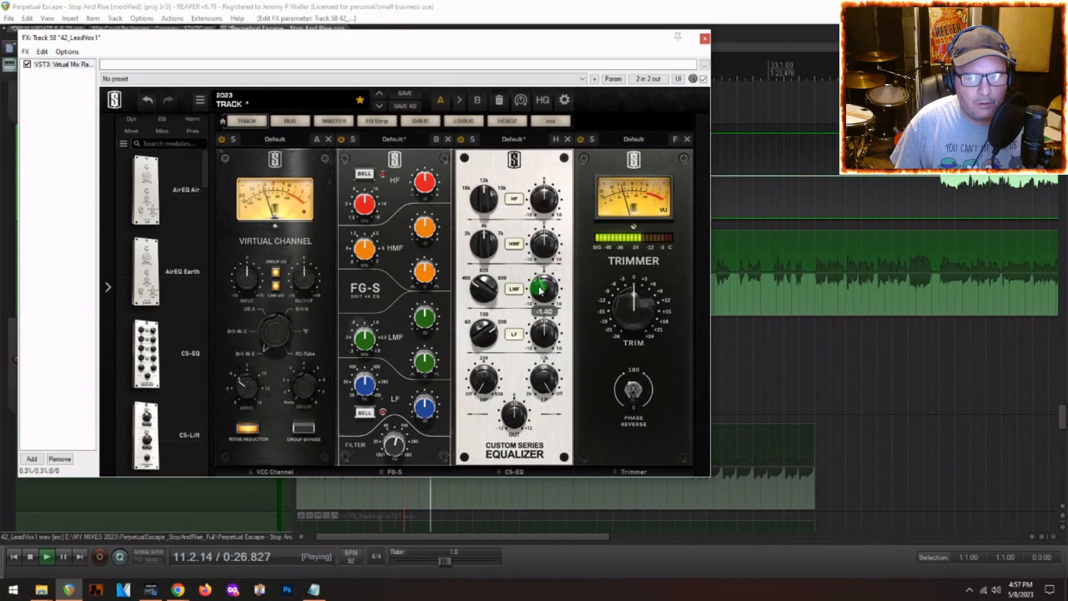
{"action": "scroll", "coordinate": [540, 289], "scroll_direction": "down", "scroll_amount": 1}
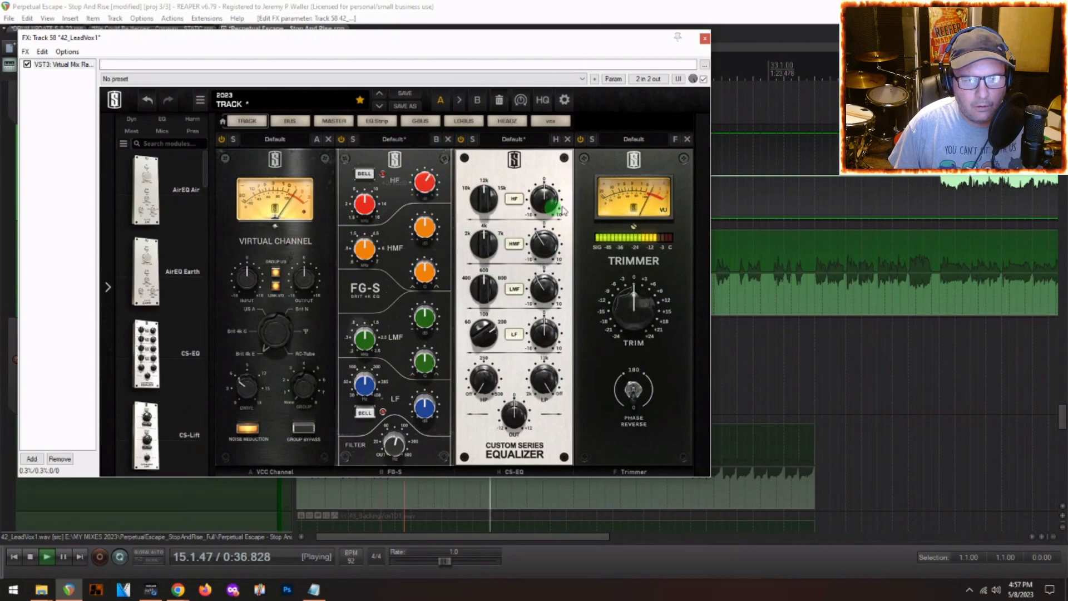
{"action": "key", "text": "space"}
- Add an FG-2A compressor before the Trimmer, load its Smooth Vocals preset during playback, and fine-tune its gain
{"action": "left_click", "coordinate": [133, 120]}
{"action": "scroll", "coordinate": [133, 405], "scroll_direction": "down", "scroll_amount": 3}
{"action": "left_click_drag", "start_coordinate": [156, 386], "coordinate": [596, 452]}
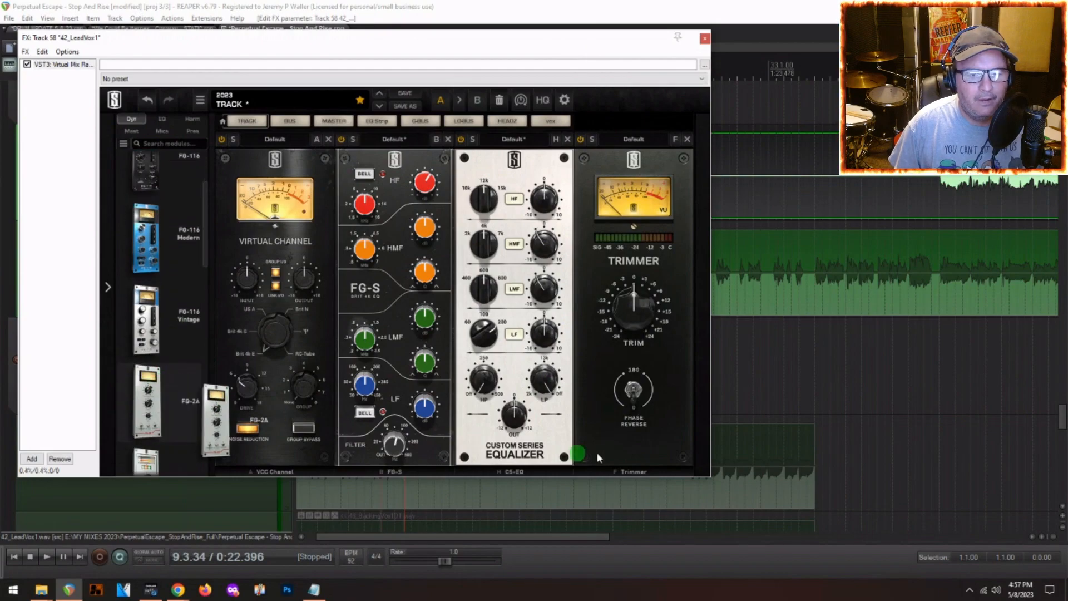
{"action": "key", "text": "space"}
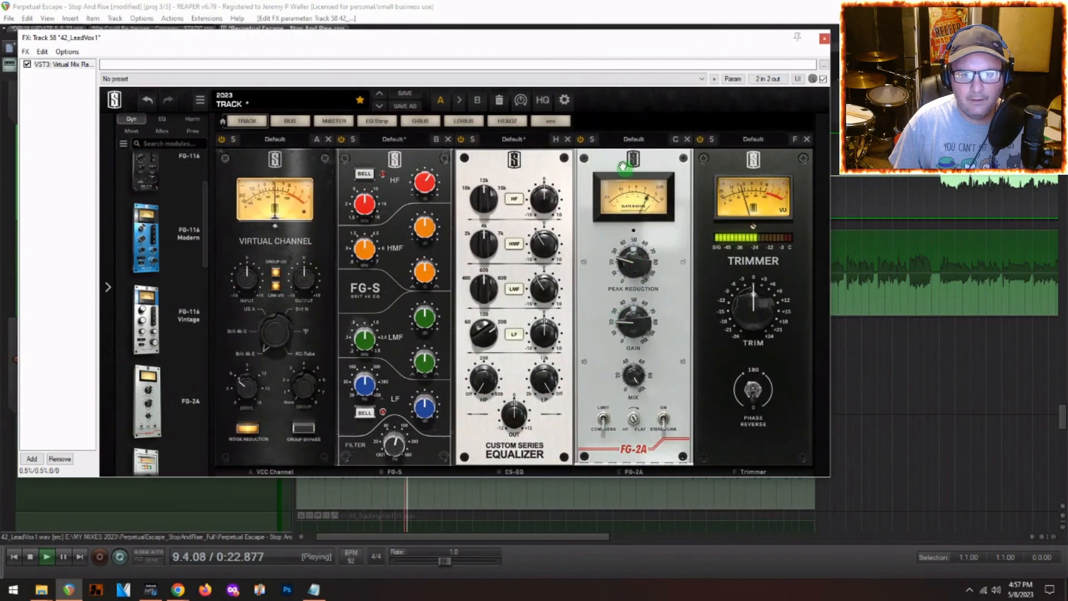
{"action": "left_click", "coordinate": [624, 139]}
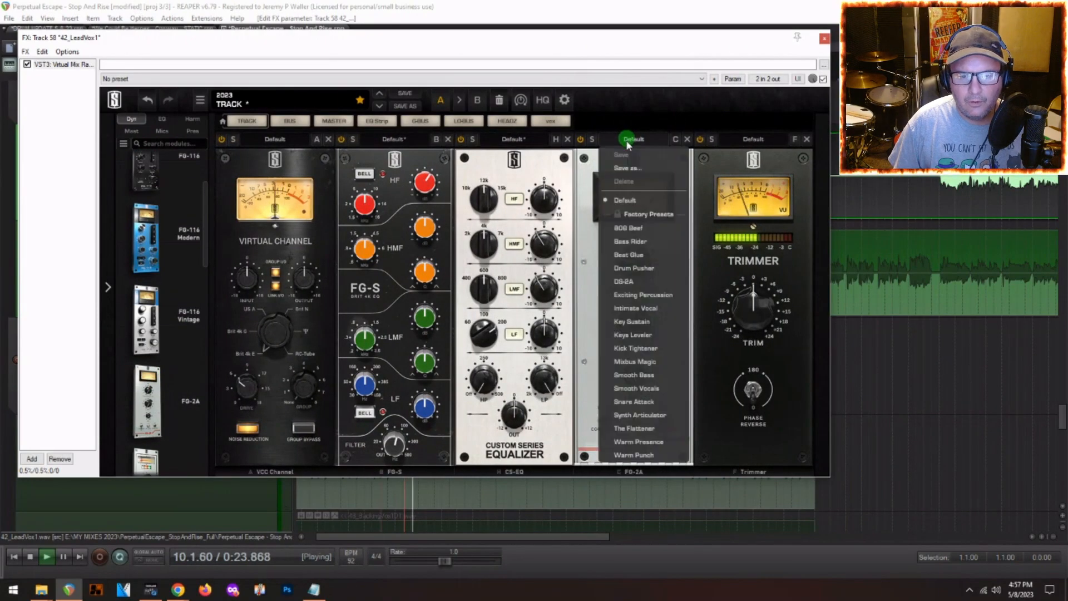
{"action": "left_click", "coordinate": [636, 388]}
{"action": "left_click_drag", "start_coordinate": [628, 323], "coordinate": [628, 326]}
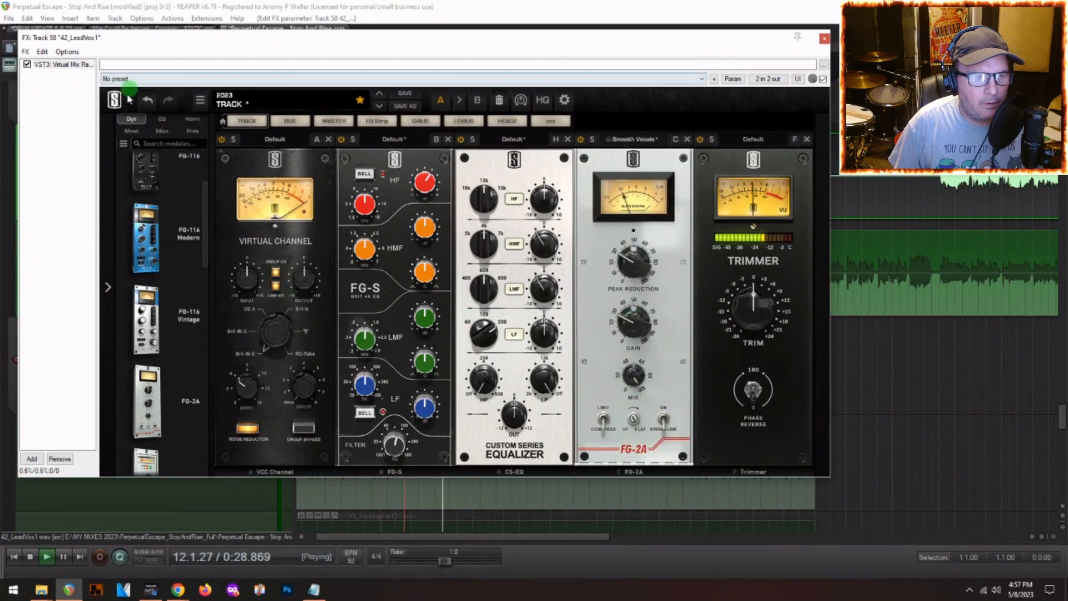
- Add an FG-DS 902 de-esser after the FG-2A with the Female De-esser preset, stop playback, and close the effect window
{"action": "scroll", "coordinate": [180, 340], "scroll_direction": "down", "scroll_amount": 4}
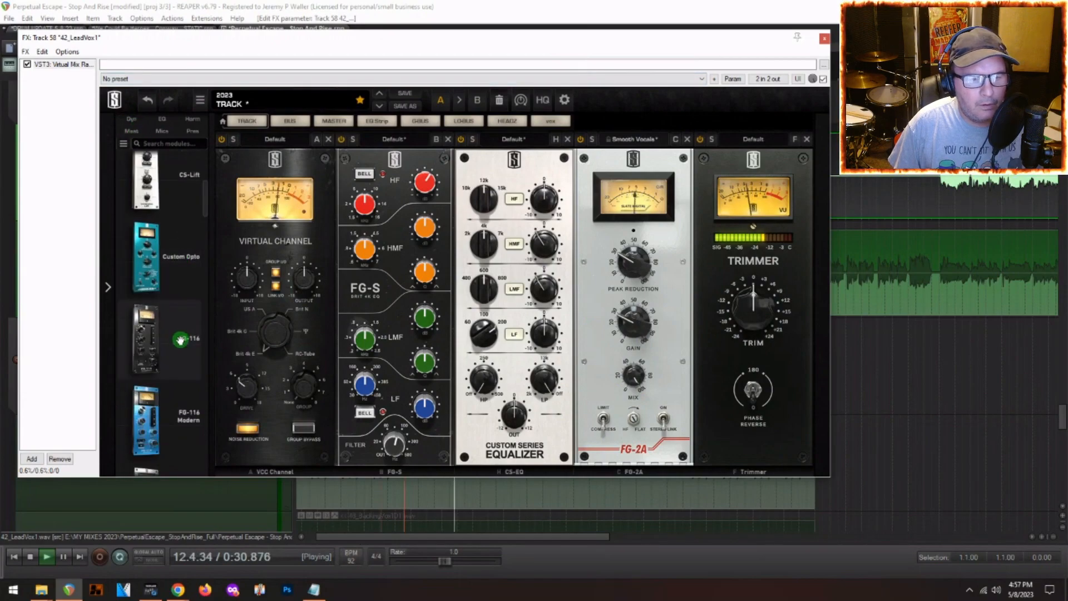
{"action": "scroll", "coordinate": [179, 340], "scroll_direction": "down", "scroll_amount": 7}
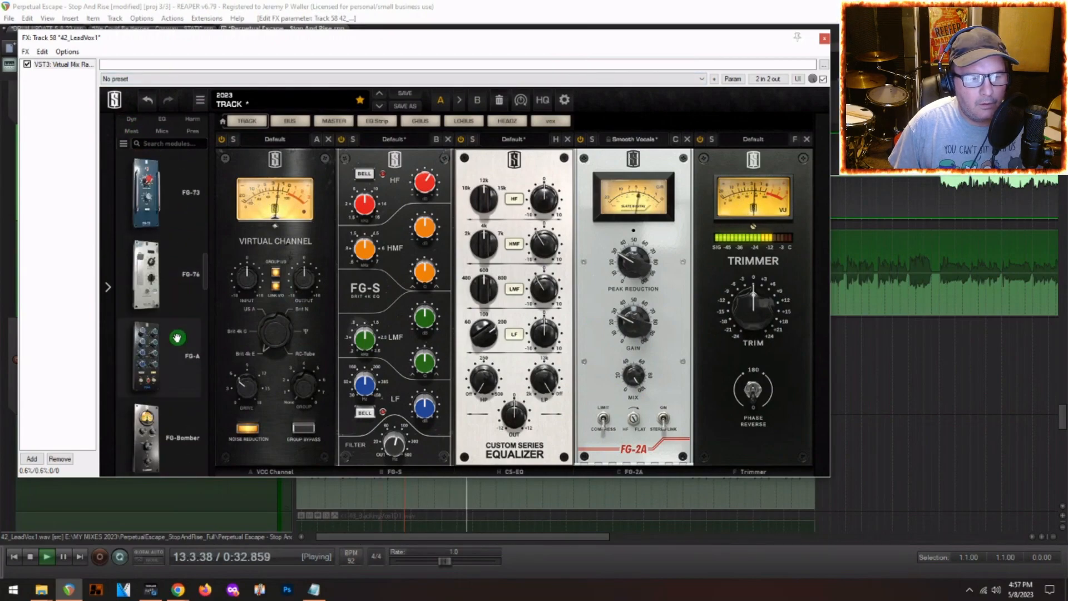
{"action": "left_click_drag", "start_coordinate": [172, 334], "coordinate": [751, 377]}
{"action": "left_click", "coordinate": [760, 138]}
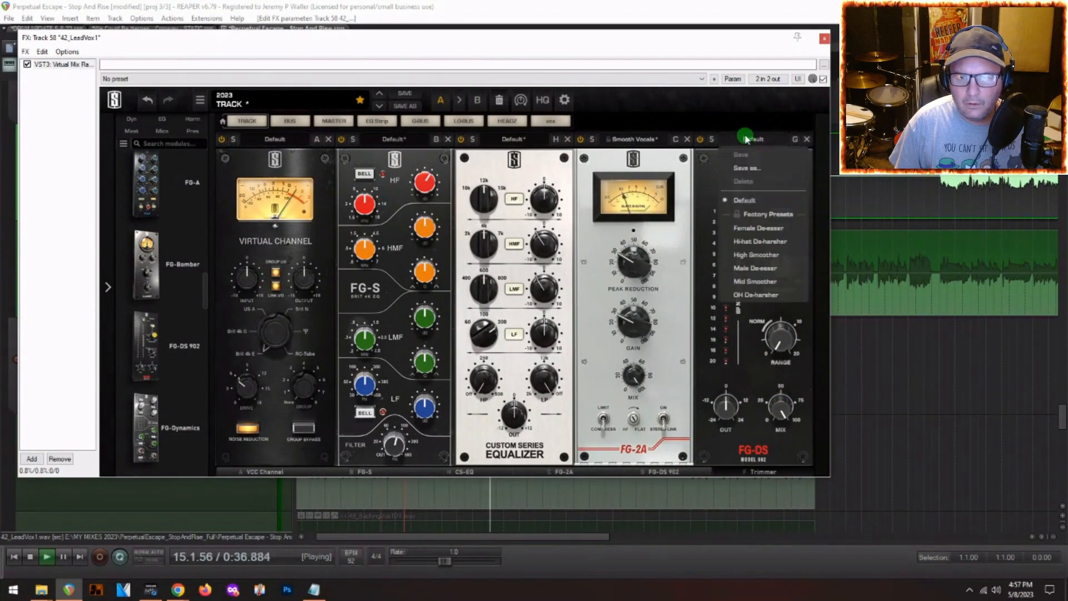
{"action": "left_click", "coordinate": [753, 229]}
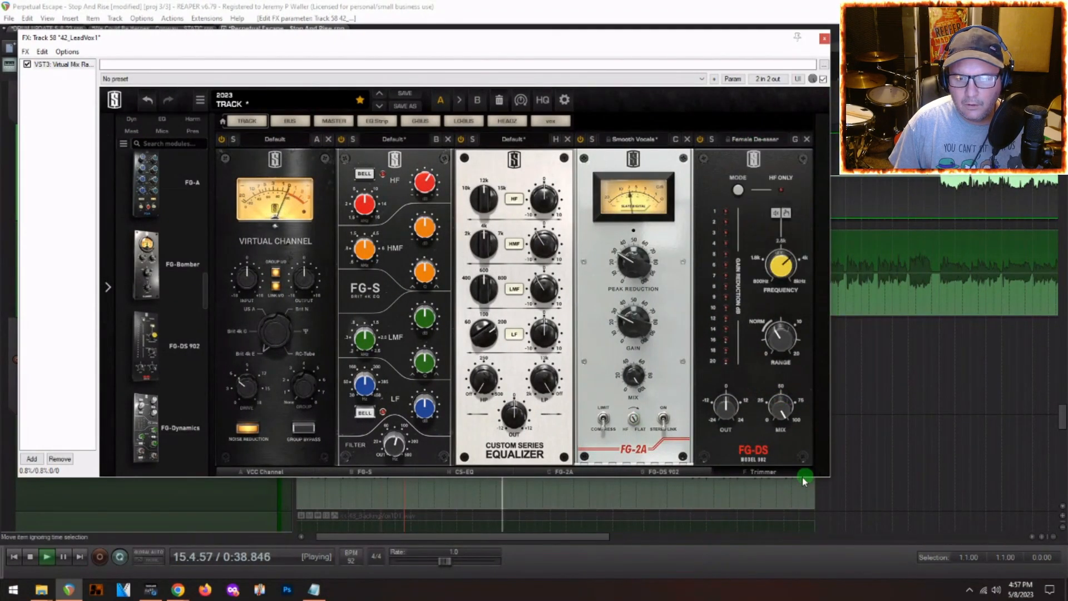
{"action": "left_click", "coordinate": [770, 471]}
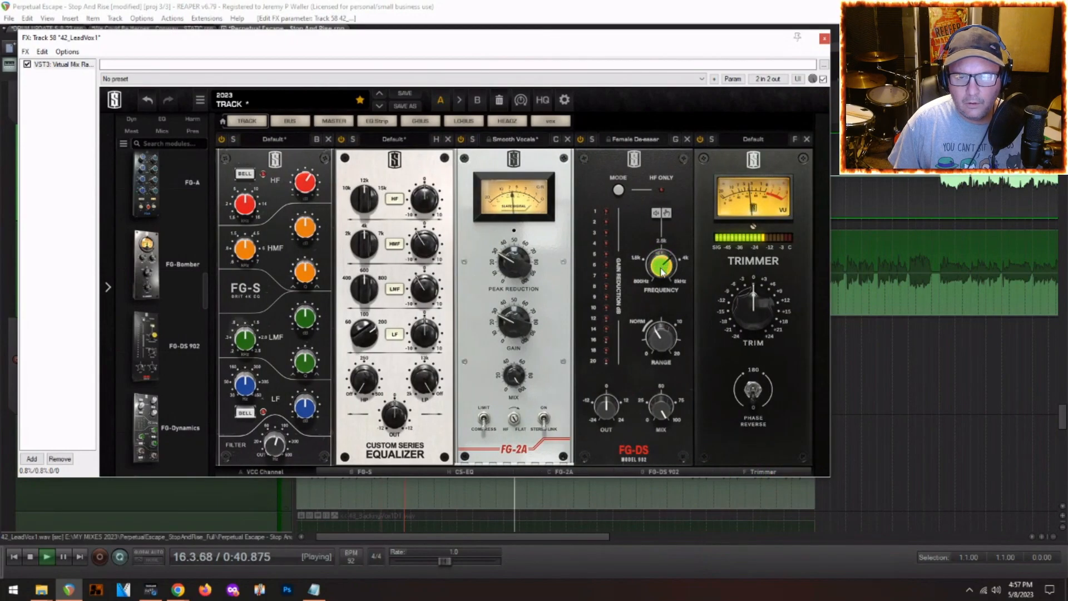
{"action": "key", "text": "space"}
{"action": "left_click", "coordinate": [824, 39]}
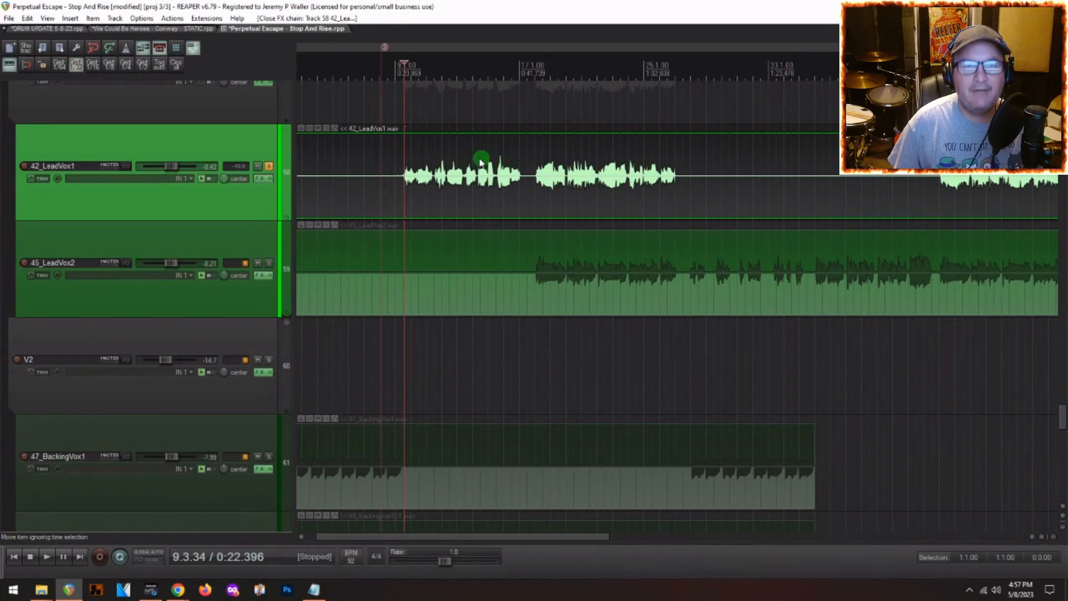
- Open the mixer, listen briefly to the soloed lead vocal, and add Cockos ReaLimit to the V1 folder track
{"action": "key", "text": "ctrl+m"}
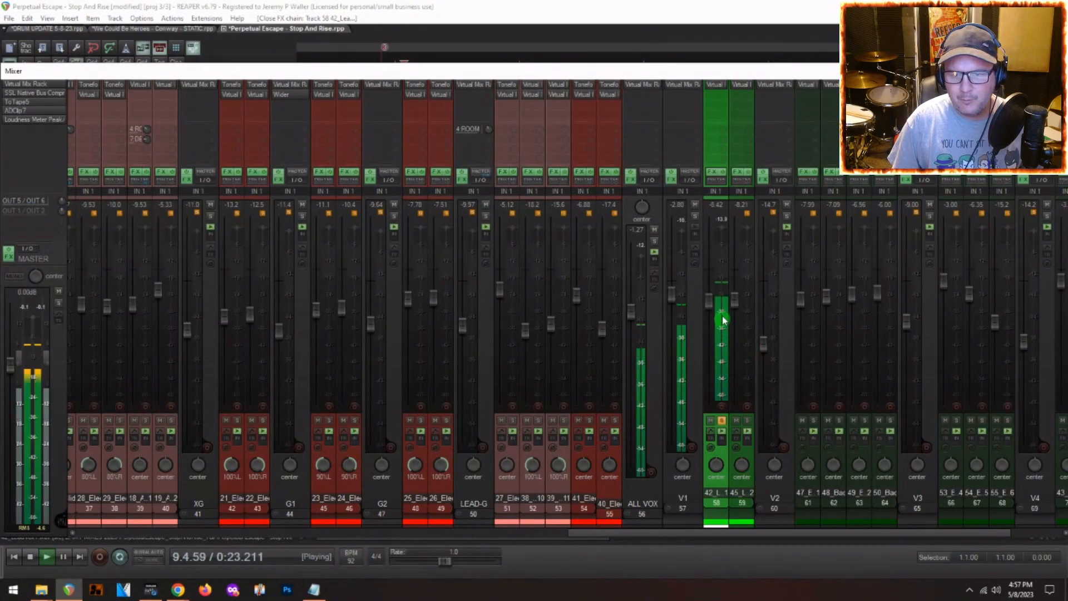
{"action": "mouse_move", "coordinate": [730, 286]}
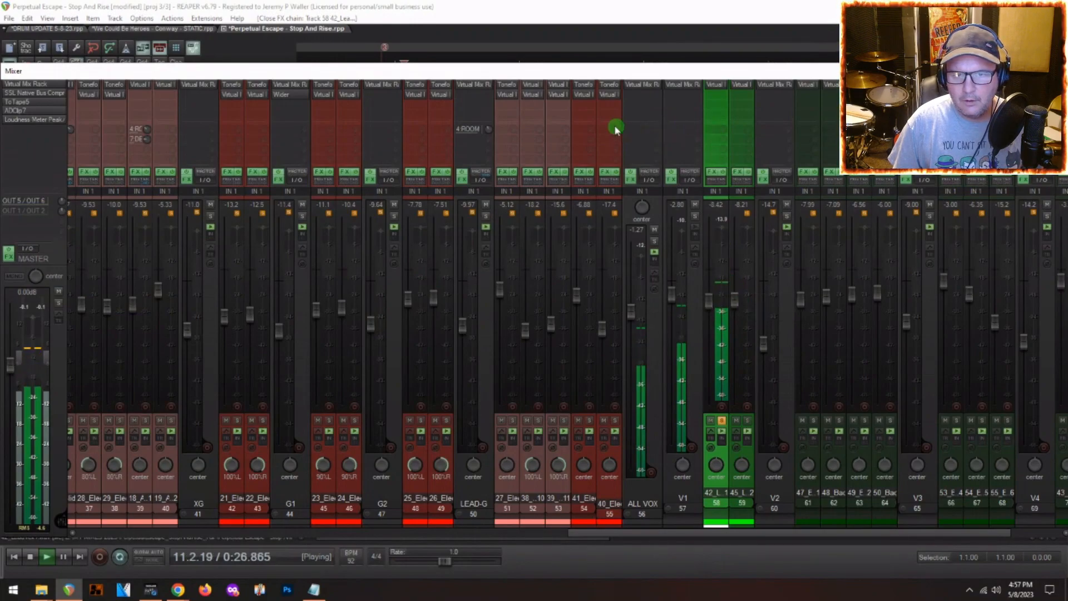
{"action": "key", "text": "space"}
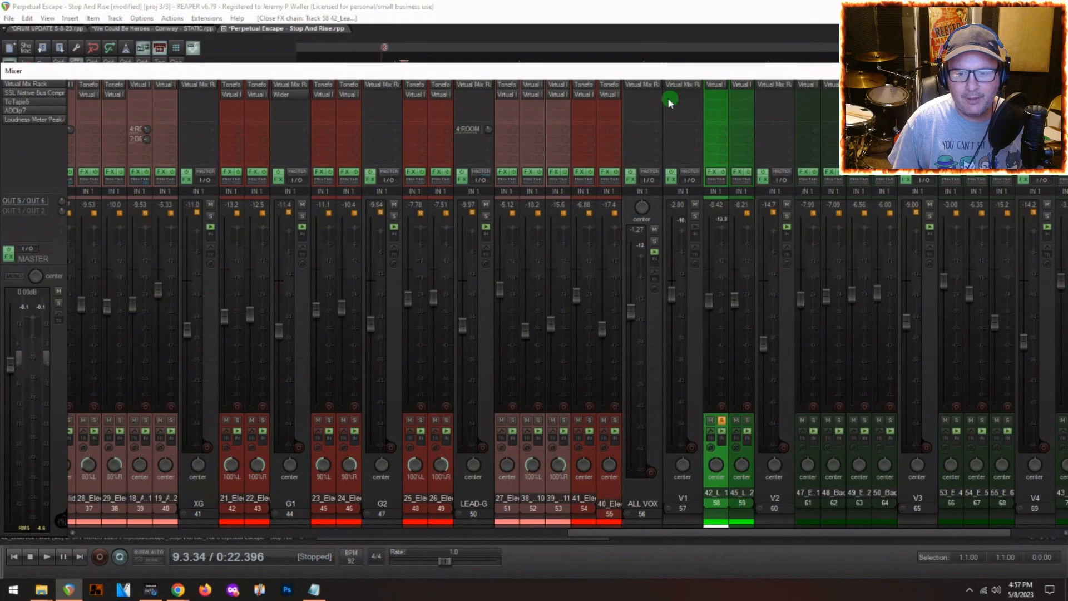
{"action": "double_click", "coordinate": [682, 99]}
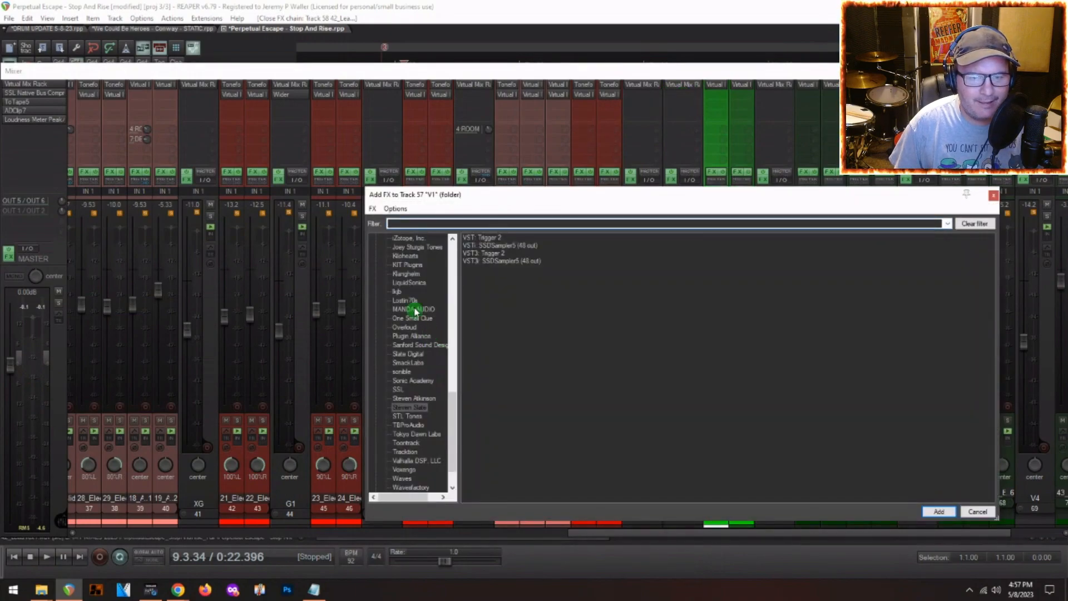
{"action": "scroll", "coordinate": [409, 289], "scroll_direction": "up", "scroll_amount": 1}
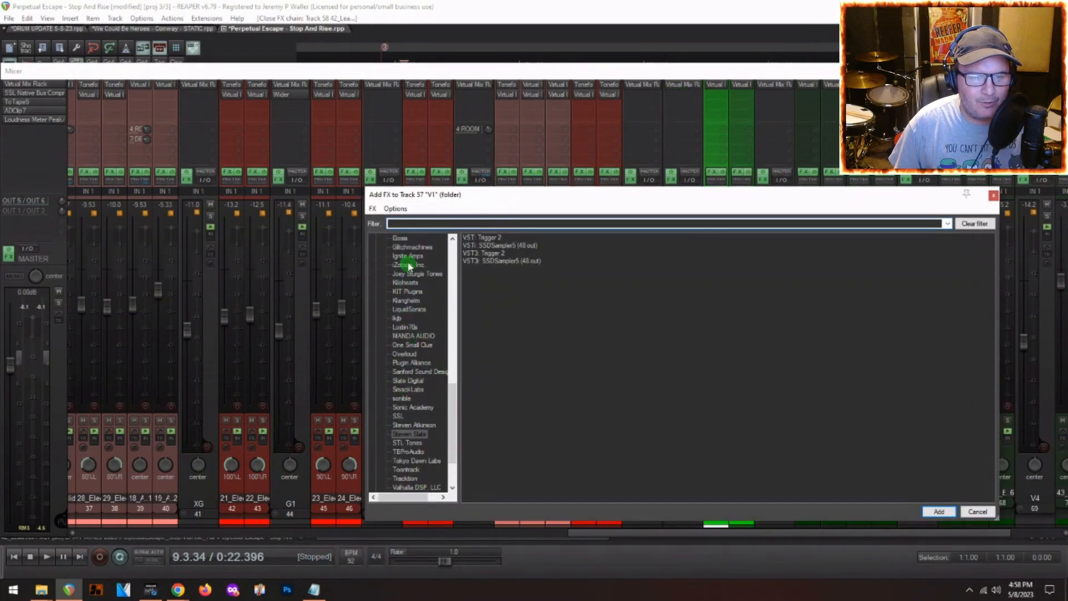
{"action": "scroll", "coordinate": [401, 314], "scroll_direction": "up", "scroll_amount": 3}
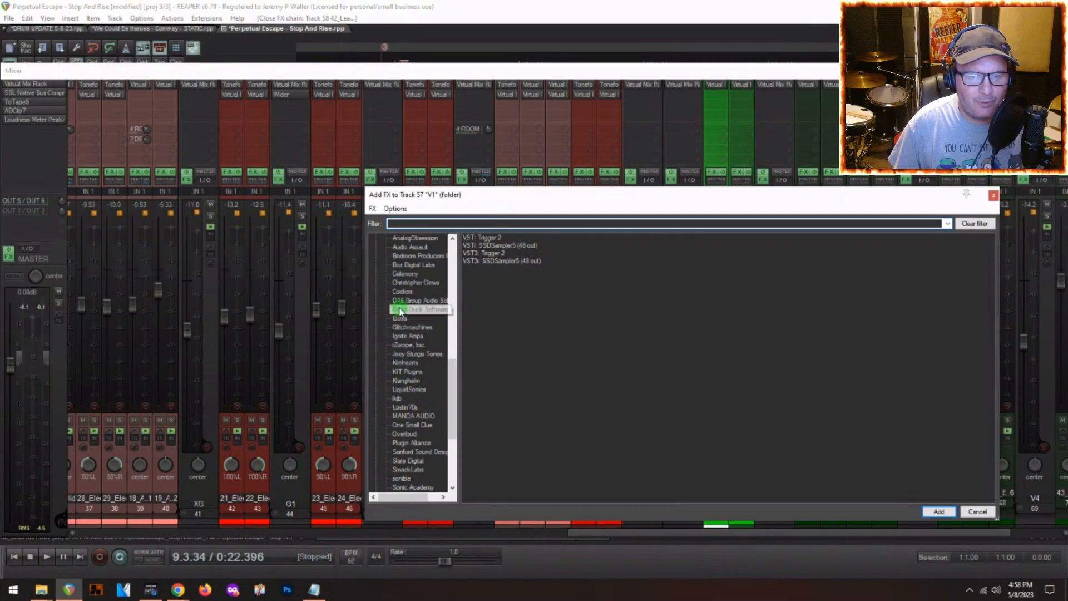
{"action": "left_click", "coordinate": [398, 293]}
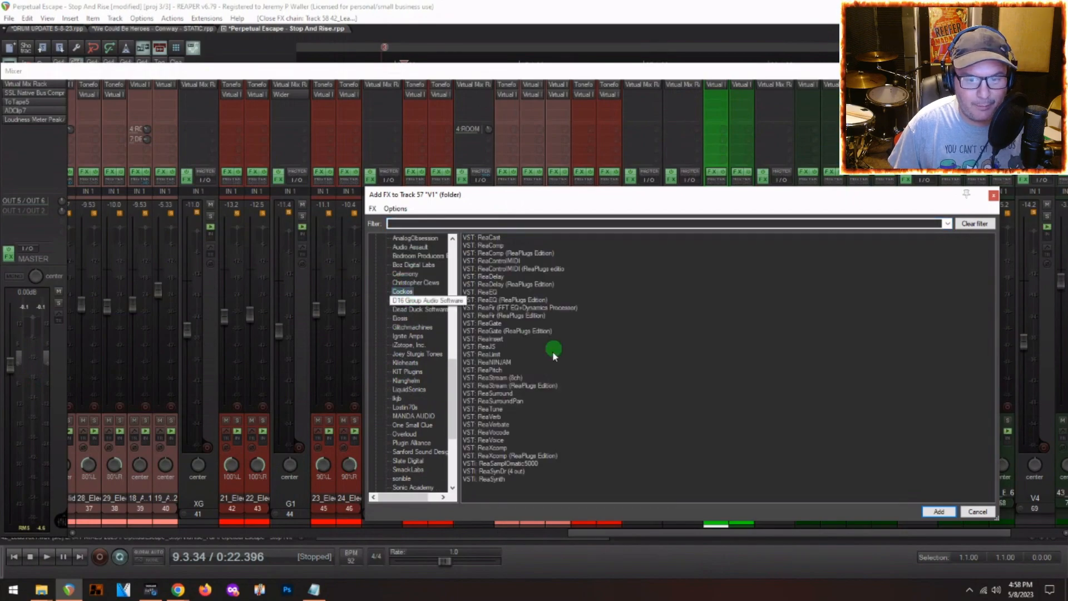
{"action": "double_click", "coordinate": [487, 355]}
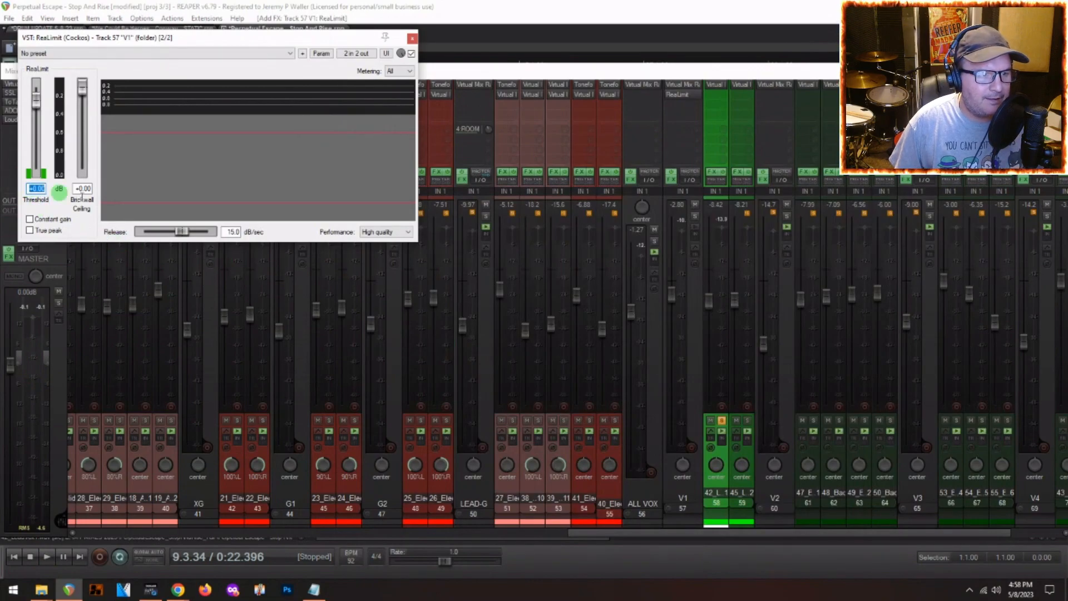
- Enable Constant gain in ReaLimit, set the threshold to -3, lower it to -16.30 dB during playback, and compare with the limiter bypassed
{"action": "type", "text": "-3"}
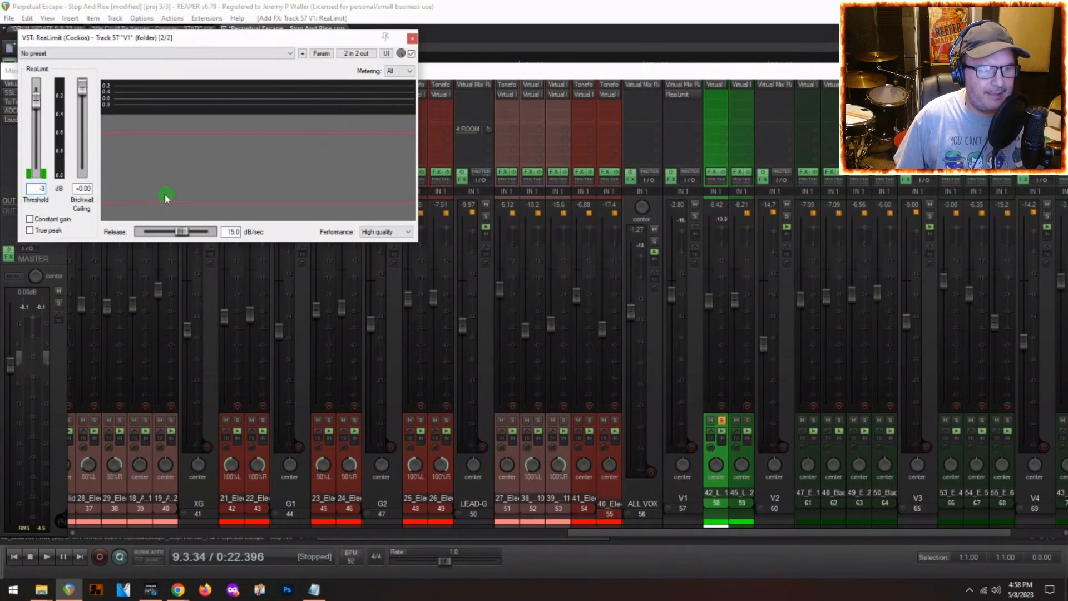
{"action": "key", "text": "Return"}
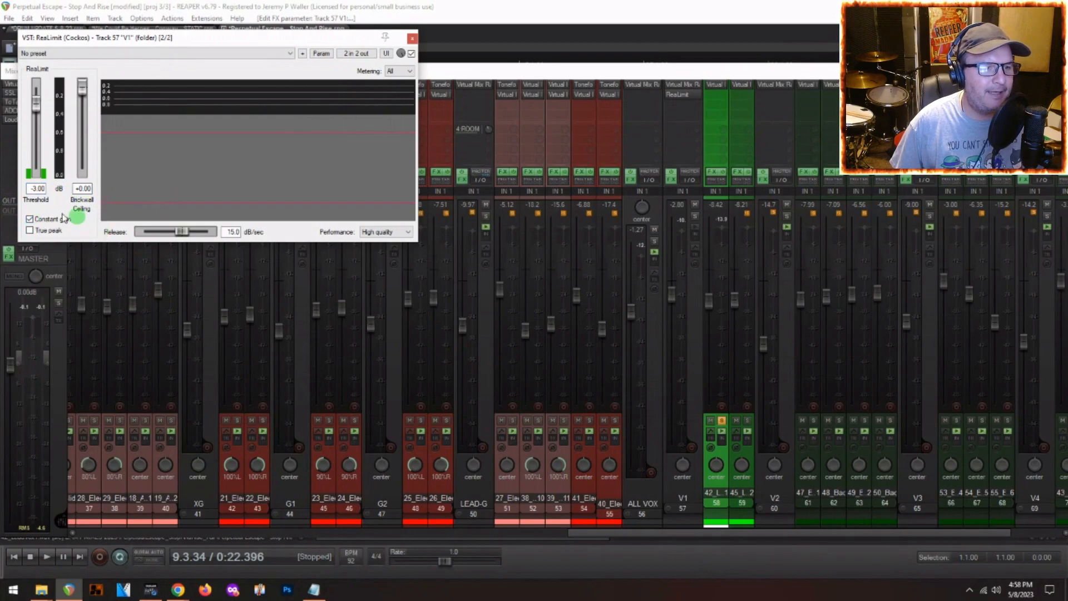
{"action": "key", "text": "space"}
{"action": "mouse_move", "coordinate": [34, 134]}
{"action": "left_mouse_down"}
{"action": "mouse_move", "coordinate": [35, 114]}
{"action": "mouse_move", "coordinate": [32, 124]}
{"action": "left_mouse_up"}
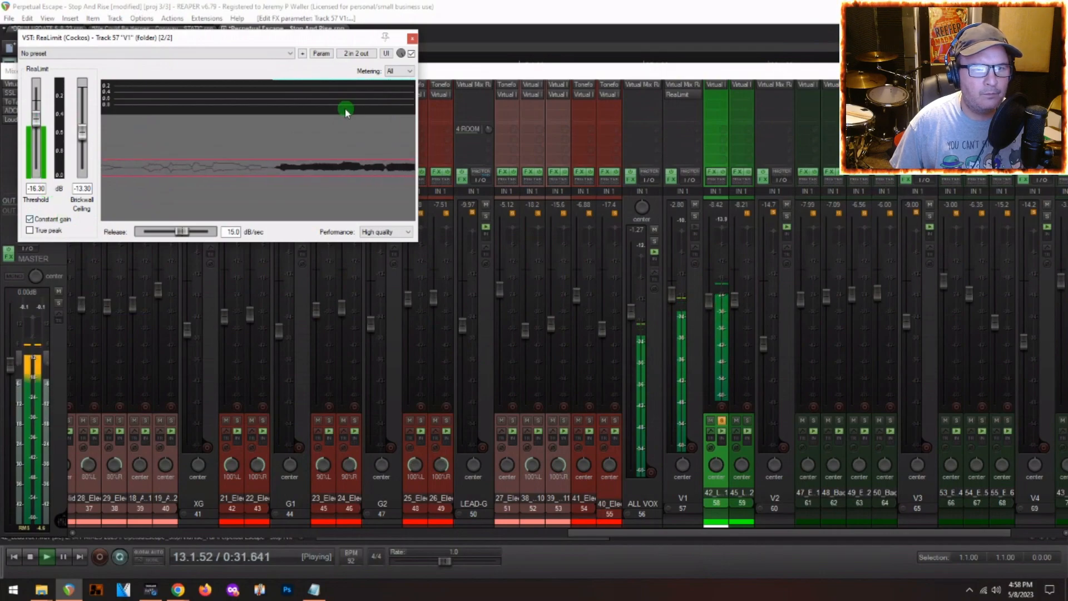
{"action": "left_click", "coordinate": [411, 54]}
{"action": "left_click", "coordinate": [411, 54]}
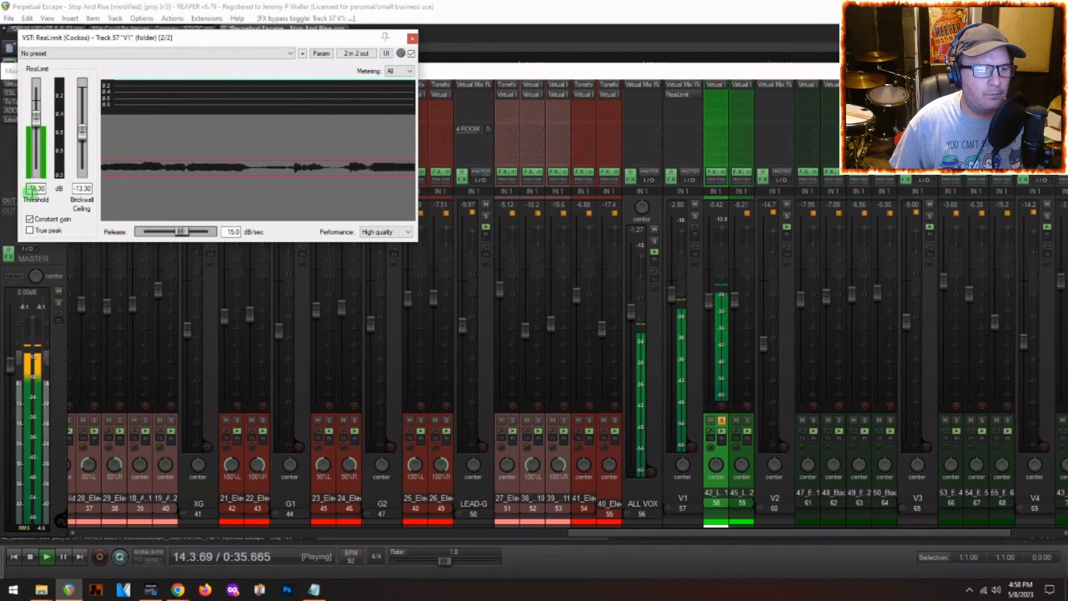
- Set ReaLimit's threshold to -16 dB, close its window, and stop playback
{"action": "left_click_drag", "start_coordinate": [44, 188], "coordinate": [2, 185]}
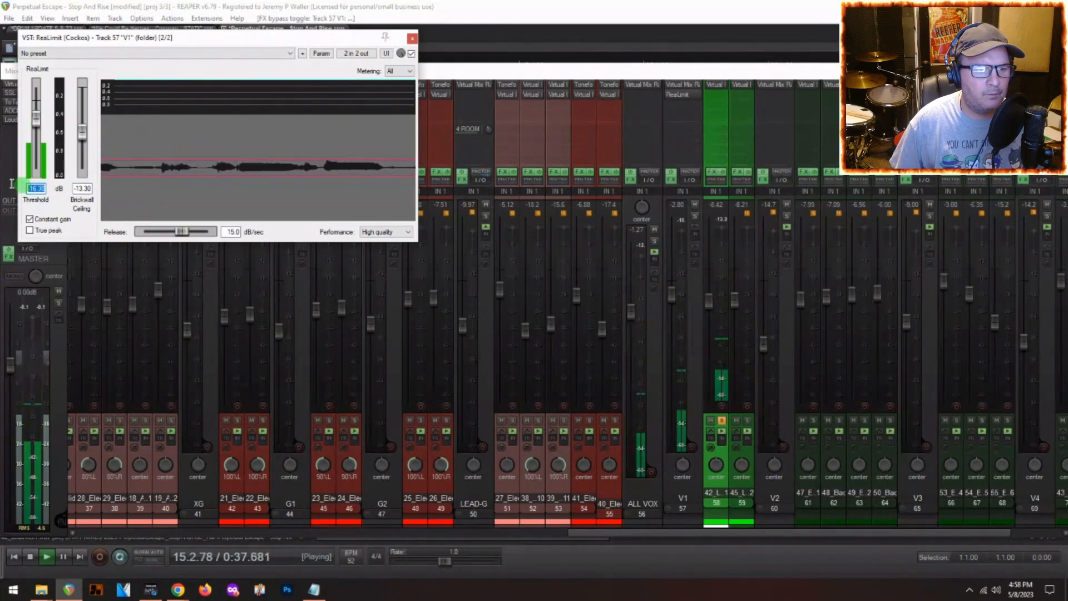
{"action": "type", "text": "-"}
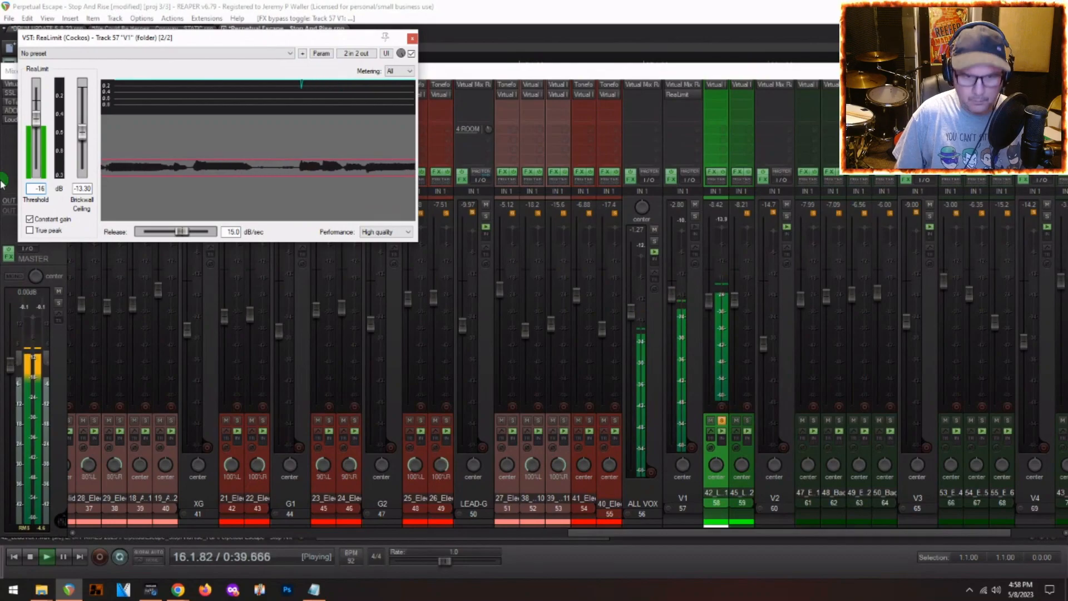
{"action": "type", "text": "16"}
{"action": "key", "text": "Return"}
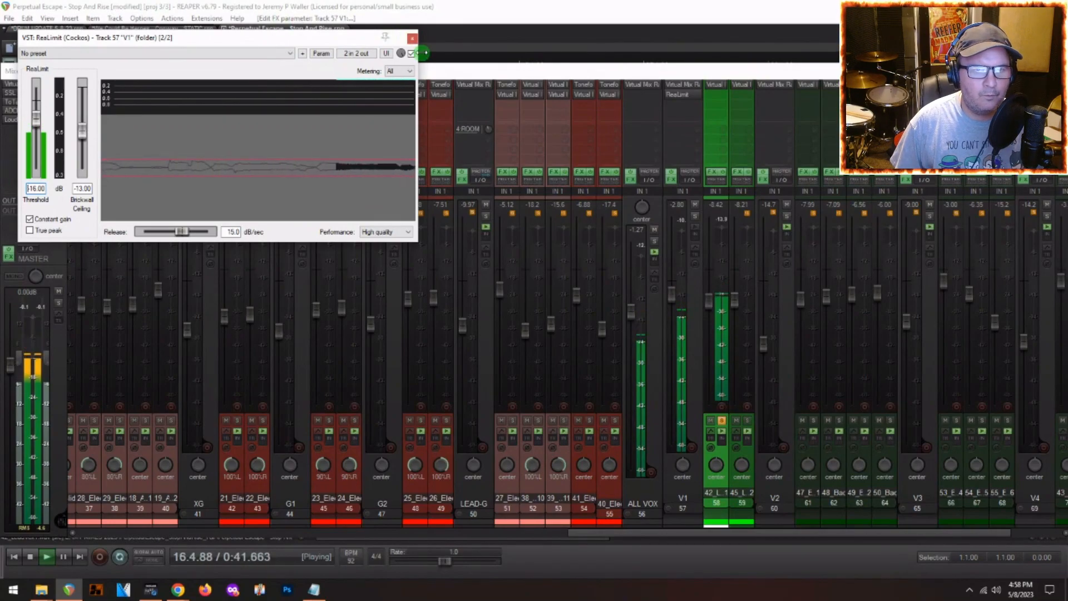
{"action": "left_click", "coordinate": [411, 38]}
{"action": "key", "text": "space"}
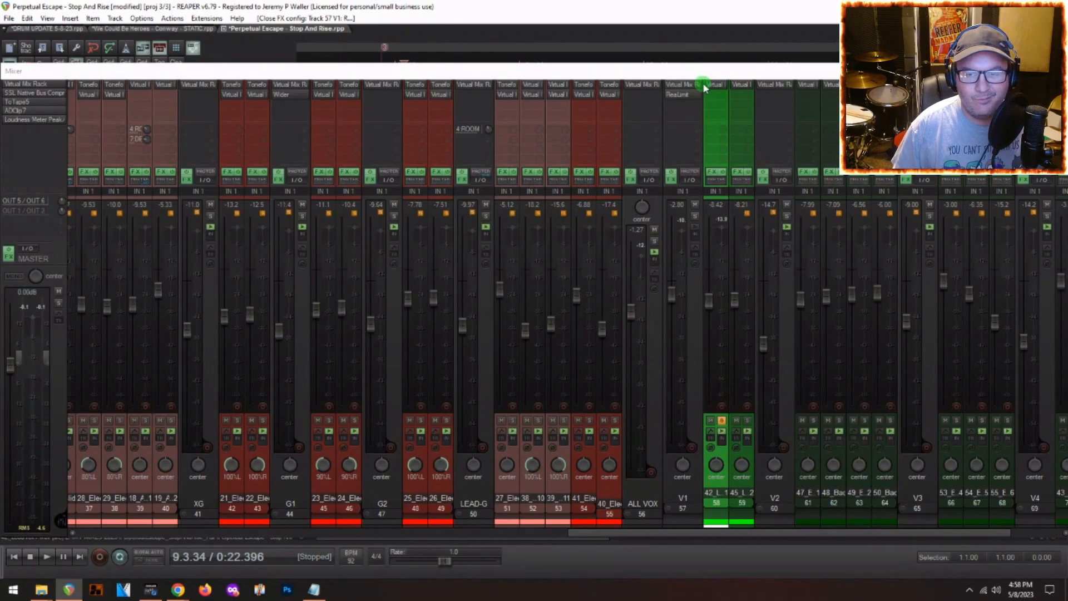
- Solo 45_LeadVox2 alongside 42_LeadVox1 during playback, and stop the transport
{"action": "left_click", "coordinate": [722, 421]}
{"action": "key", "text": "space"}
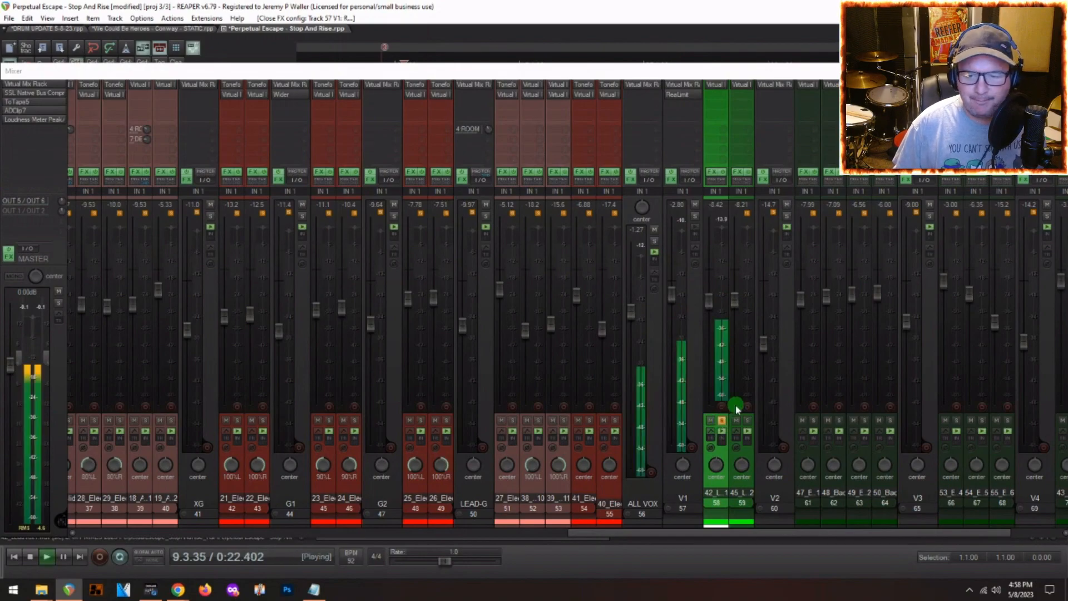
{"action": "left_click", "coordinate": [747, 421]}
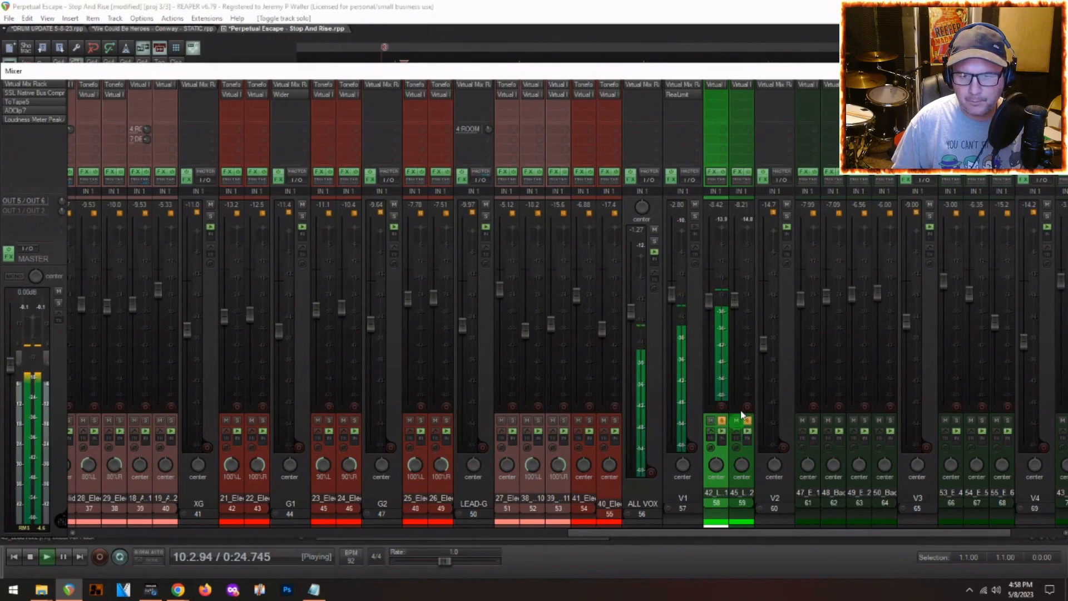
{"action": "key", "text": "space"}
- Add a send from the V1 folder to track 5 VERB, lower it to -20.93 dB, and audition it
{"action": "left_click", "coordinate": [679, 130]}
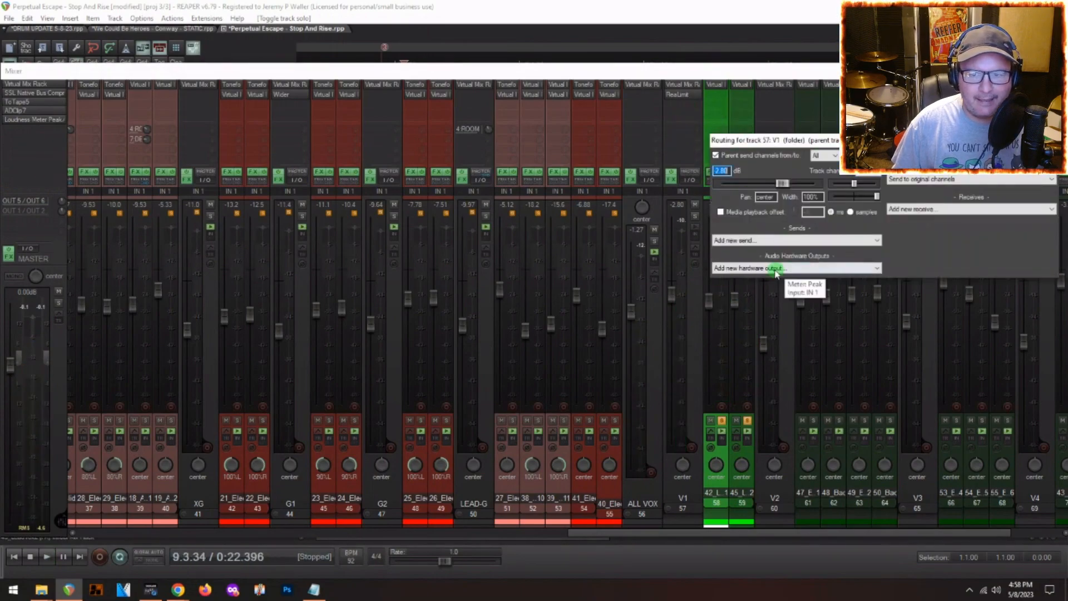
{"action": "left_click", "coordinate": [763, 240]}
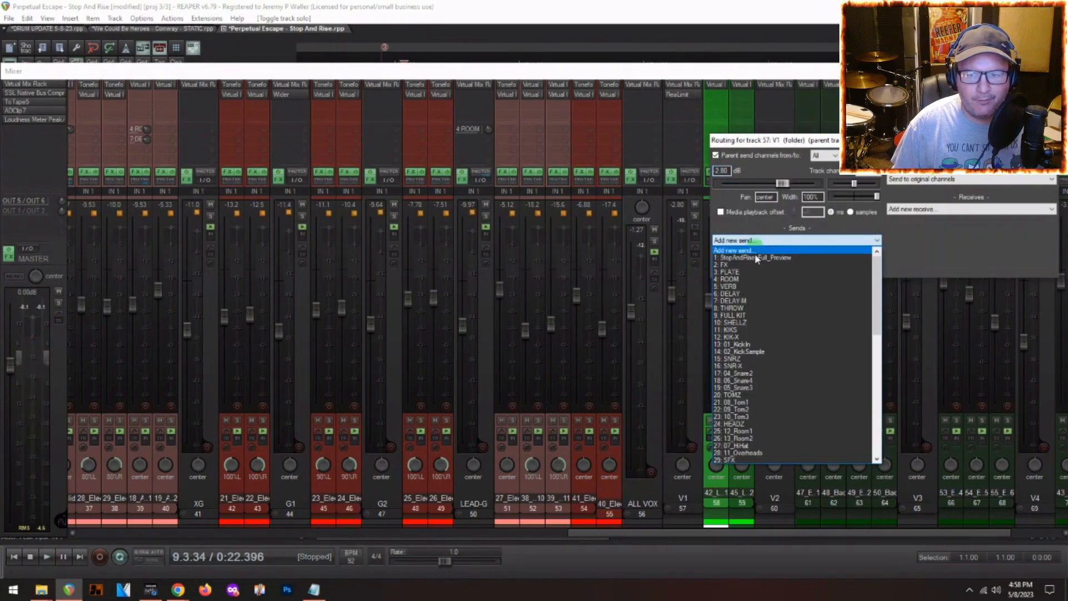
{"action": "left_click", "coordinate": [744, 286]}
{"action": "key", "text": "space"}
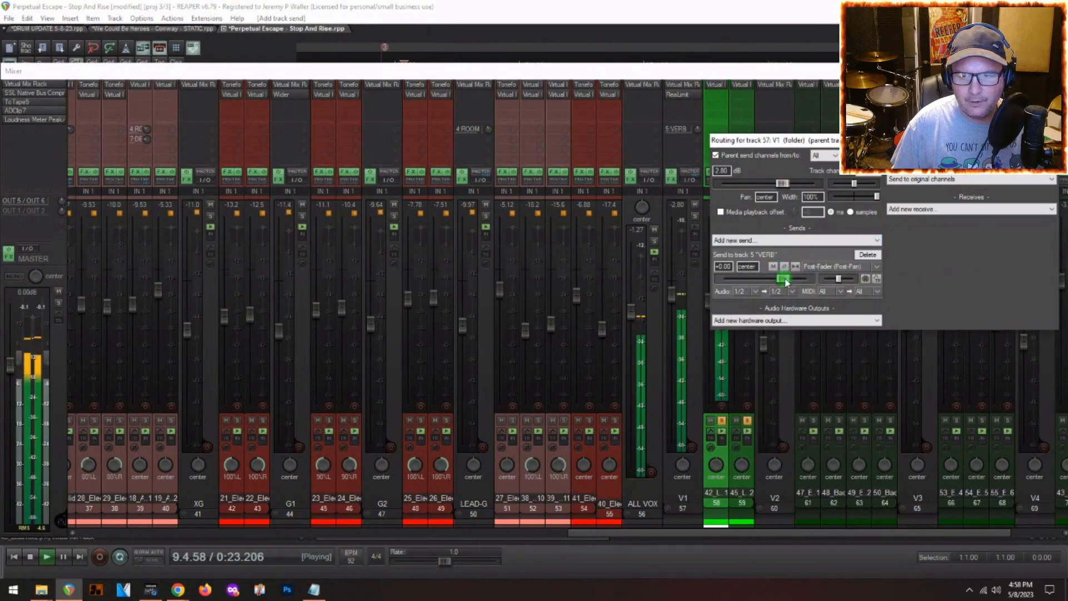
{"action": "key", "text": "space"}
{"action": "left_click_drag", "start_coordinate": [787, 280], "coordinate": [754, 283]}
{"action": "key", "text": "space"}
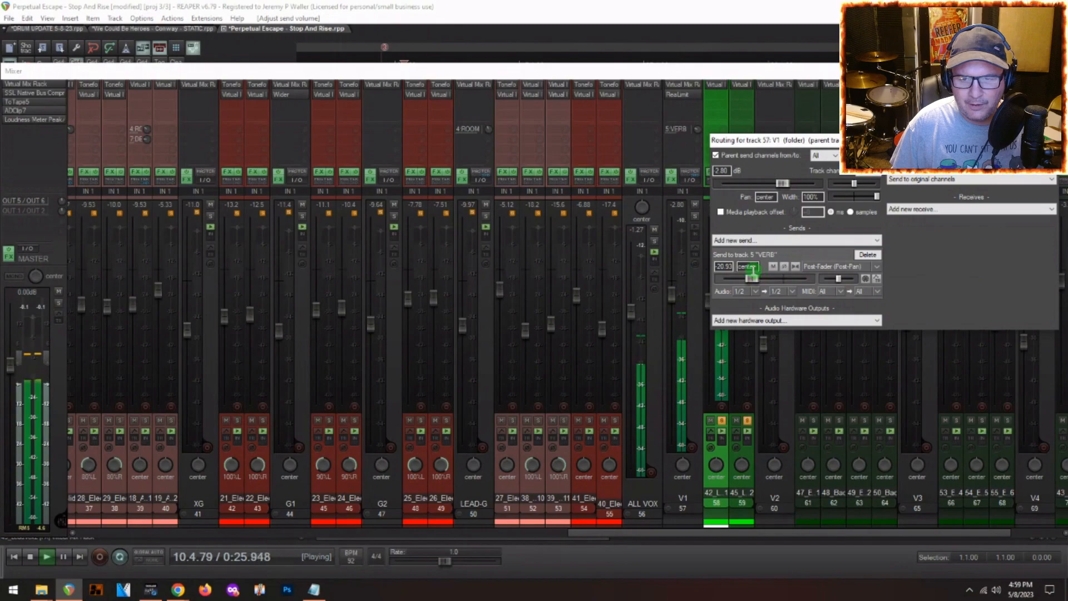
{"action": "key", "text": "space"}
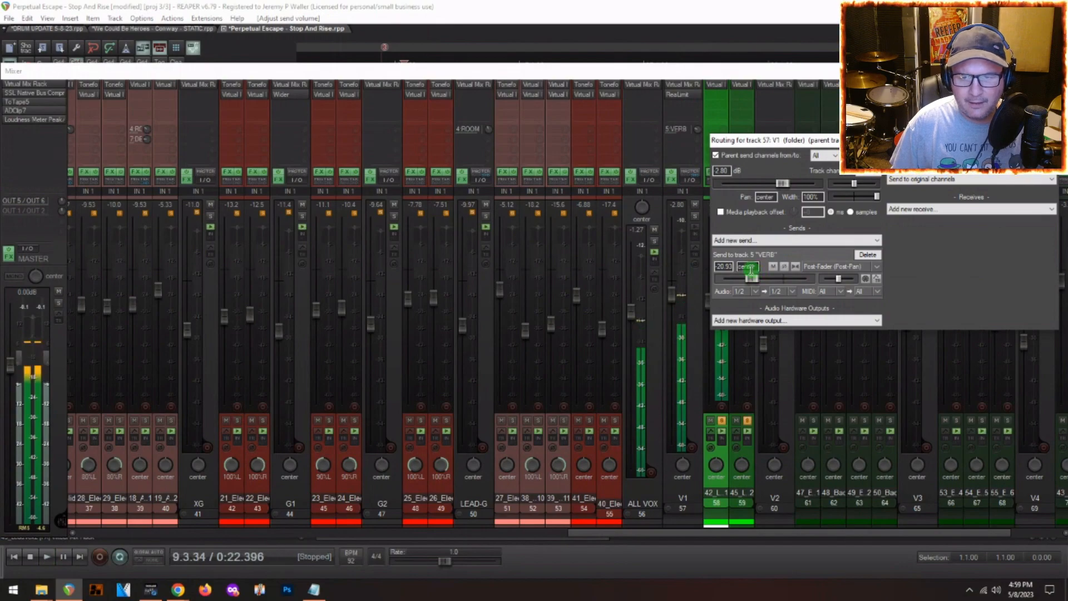
- Open VerbSuite Classics on the VERB track and audition its reverb on the soloed lead vocals
{"action": "left_click", "coordinate": [735, 241]}
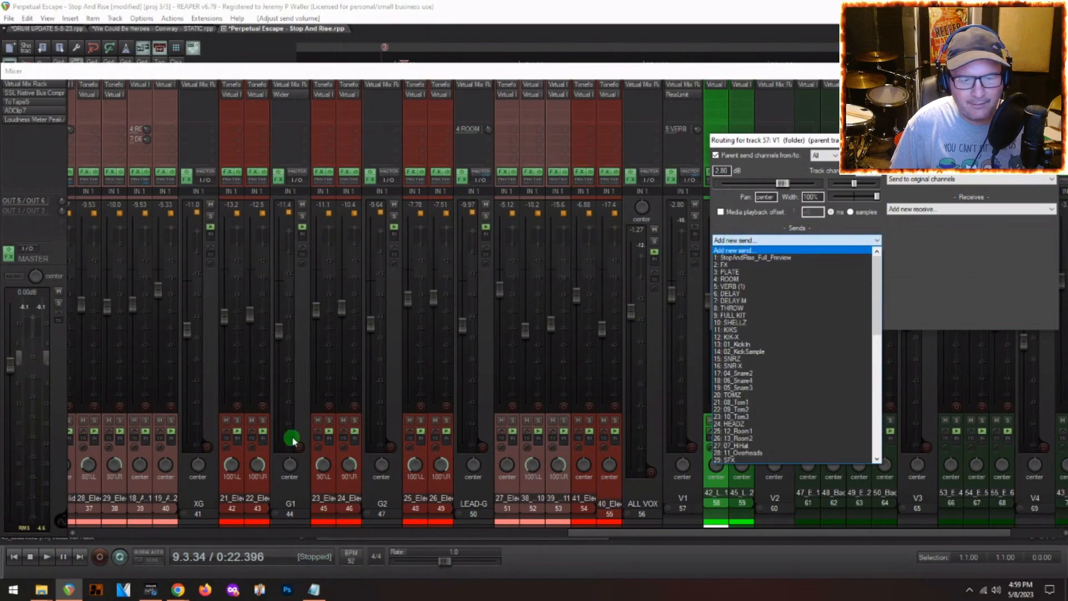
{"action": "left_click", "coordinate": [296, 570]}
{"action": "scroll", "coordinate": [272, 462], "scroll_direction": "up", "scroll_amount": 10}
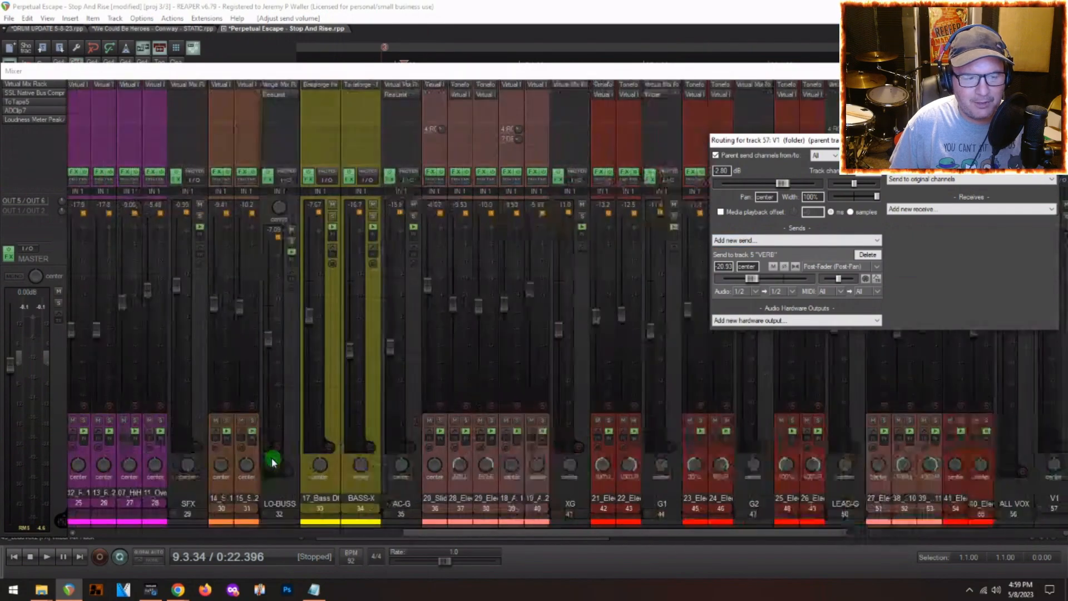
{"action": "scroll", "coordinate": [272, 461], "scroll_direction": "up", "scroll_amount": 8}
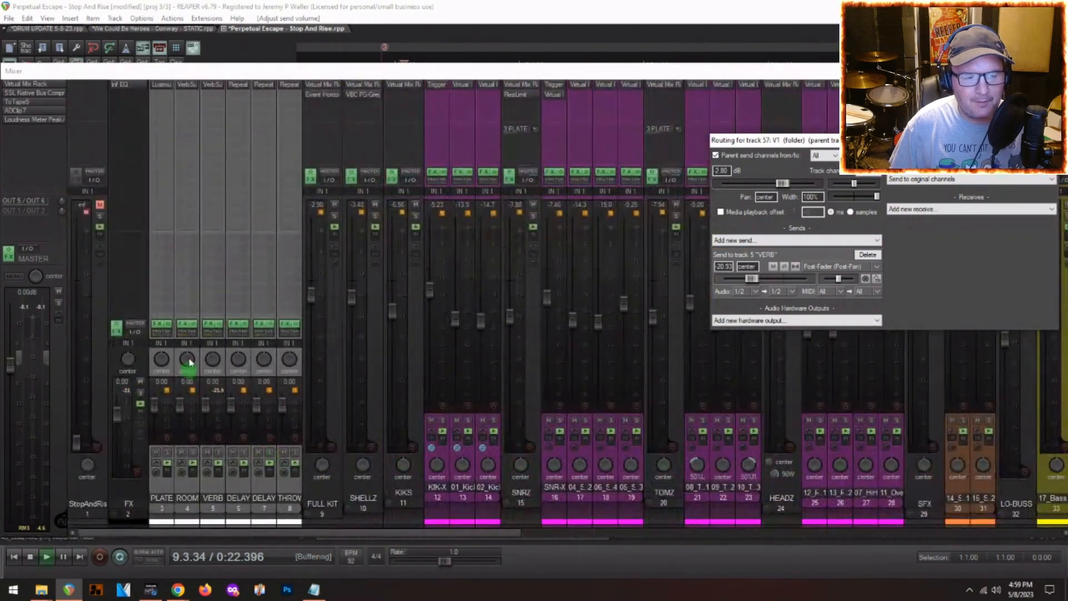
{"action": "key", "text": "space"}
{"action": "left_click", "coordinate": [211, 87]}
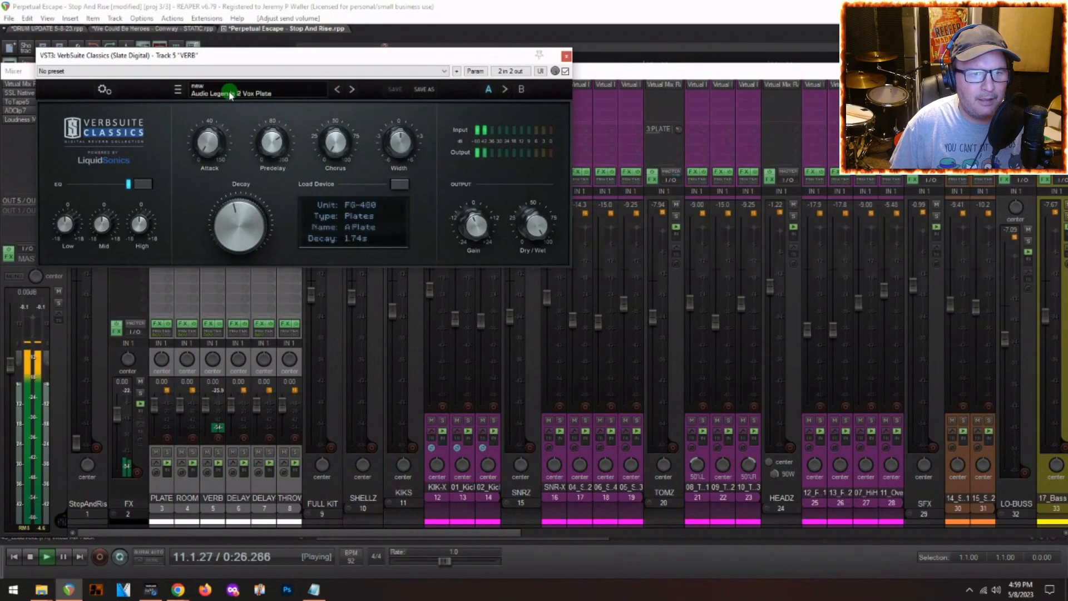
{"action": "key", "text": "space"}
- Load the CLA AL2 Vox Verb user preset in VerbSuite Classics and start playback
{"action": "left_click", "coordinate": [230, 93]}
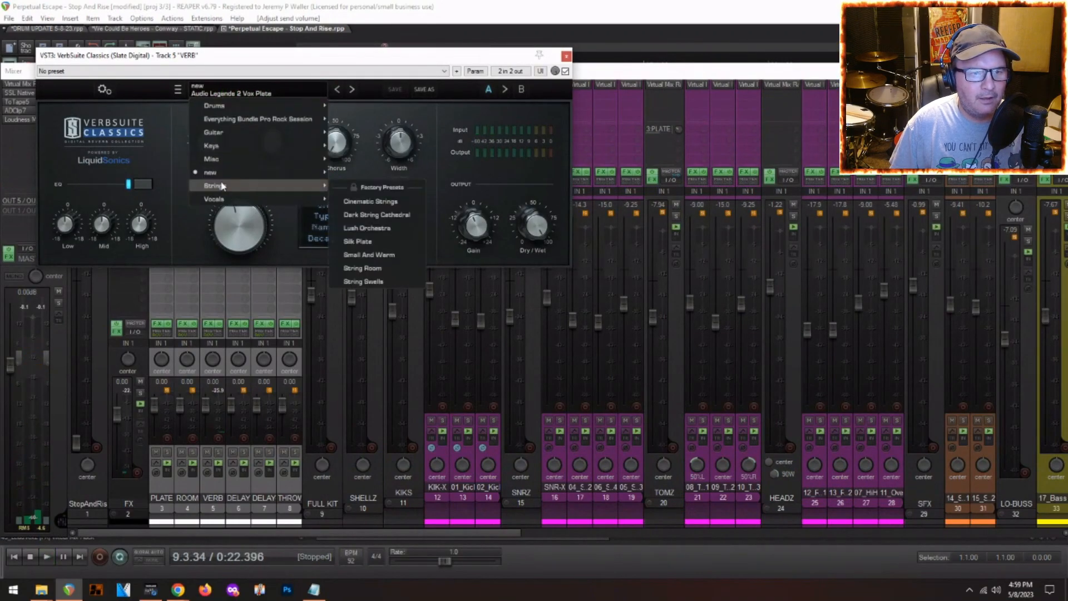
{"action": "mouse_move", "coordinate": [222, 169]}
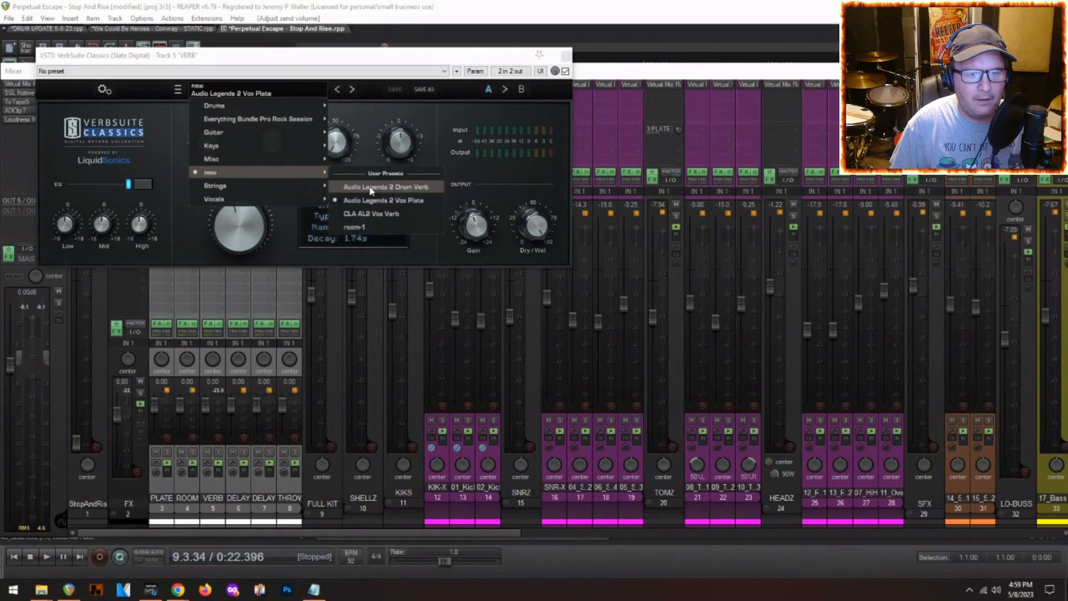
{"action": "left_click", "coordinate": [379, 213]}
{"action": "key", "text": "space"}
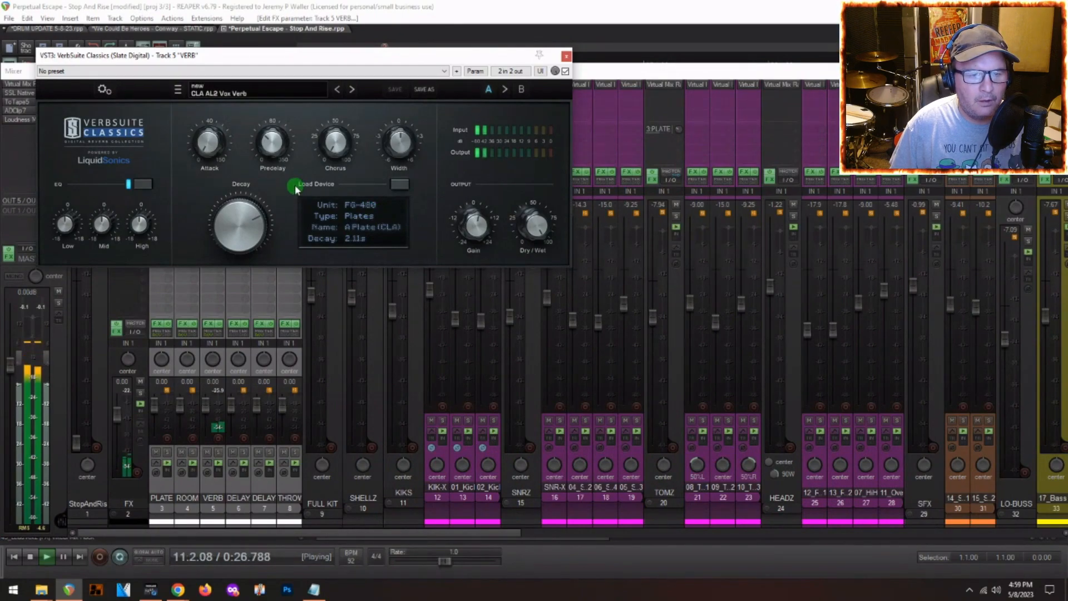
- Fine-tune the vocal reverb with a 2.07 s decay, compare its EQ on and off, adjust the High band, and close the plug-in
{"action": "left_click_drag", "start_coordinate": [275, 150], "coordinate": [274, 150]}
{"action": "left_click_drag", "start_coordinate": [236, 228], "coordinate": [237, 229]}
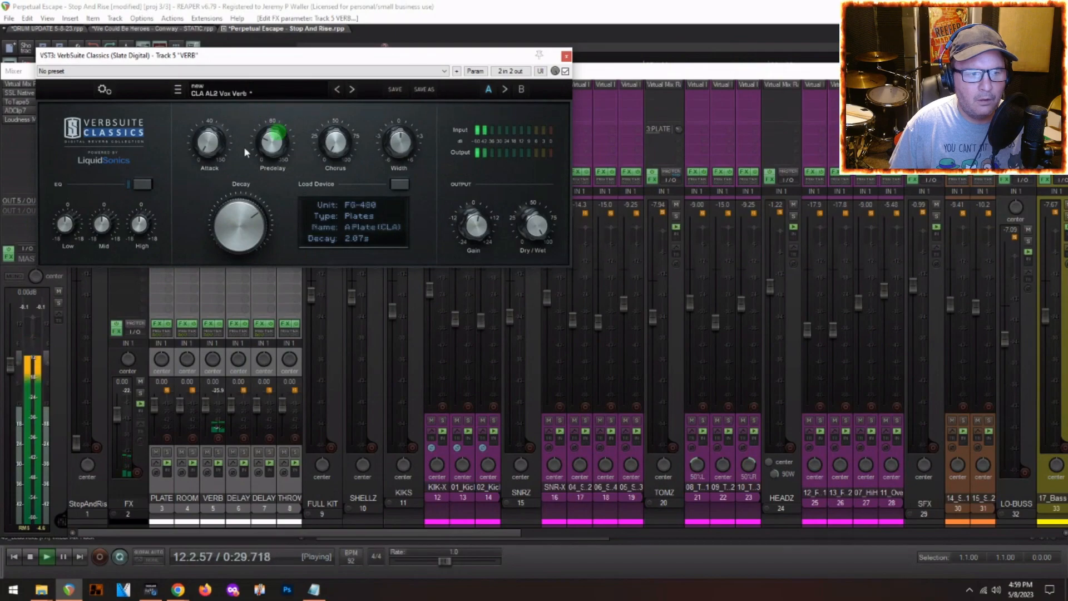
{"action": "left_click", "coordinate": [147, 186]}
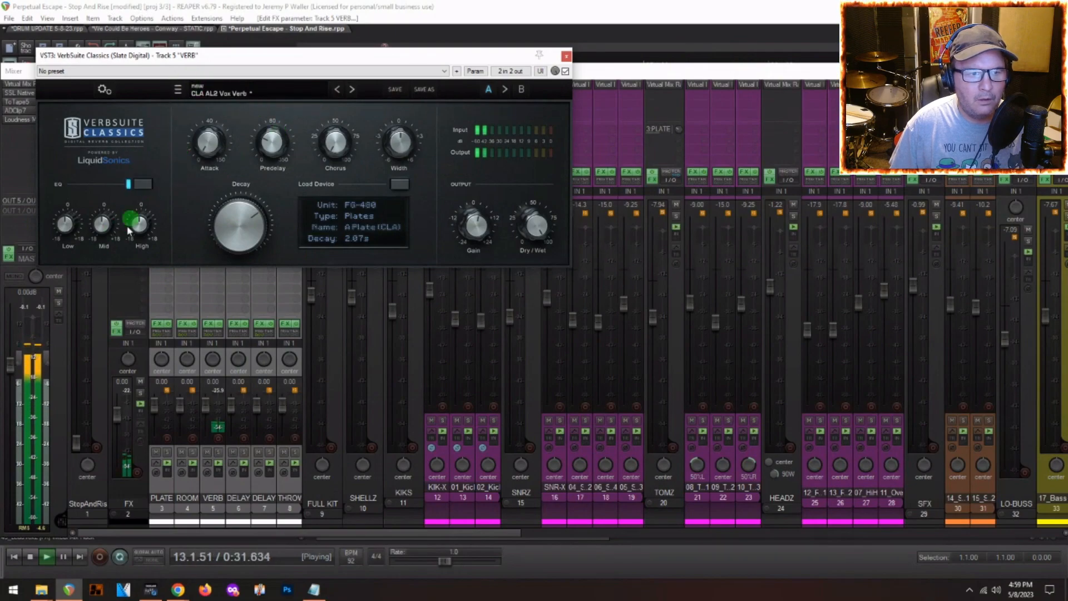
{"action": "left_click_drag", "start_coordinate": [146, 215], "coordinate": [153, 219]}
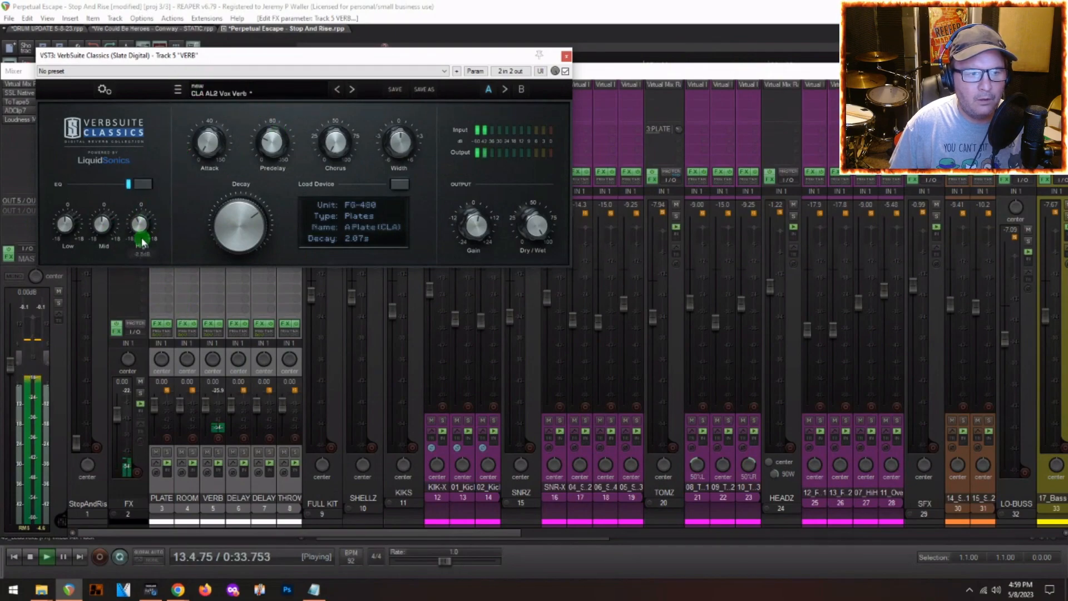
{"action": "mouse_move", "coordinate": [119, 226]}
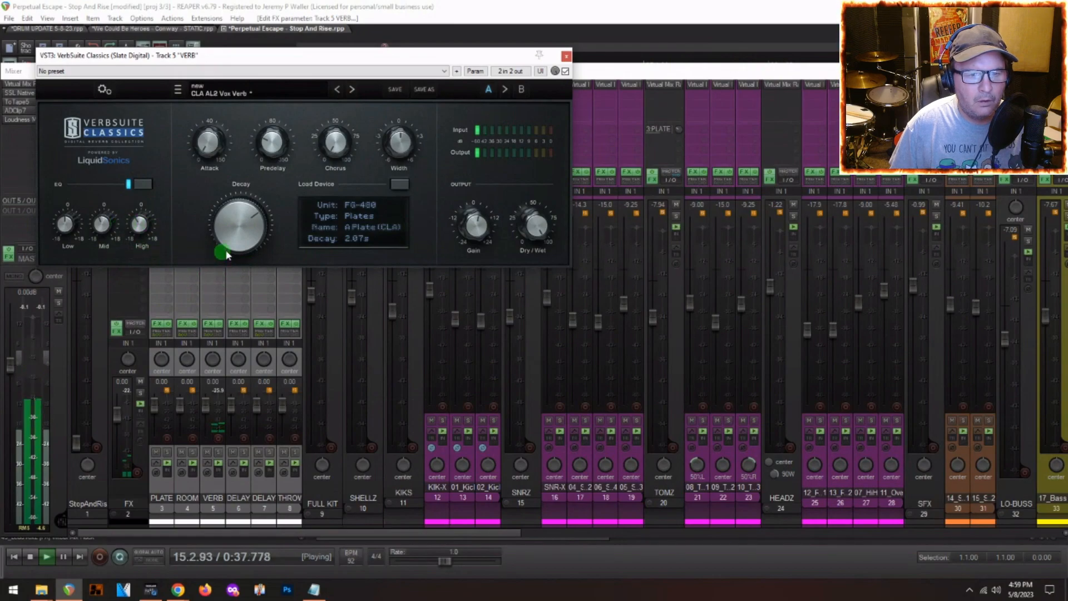
{"action": "left_click", "coordinate": [566, 57]}
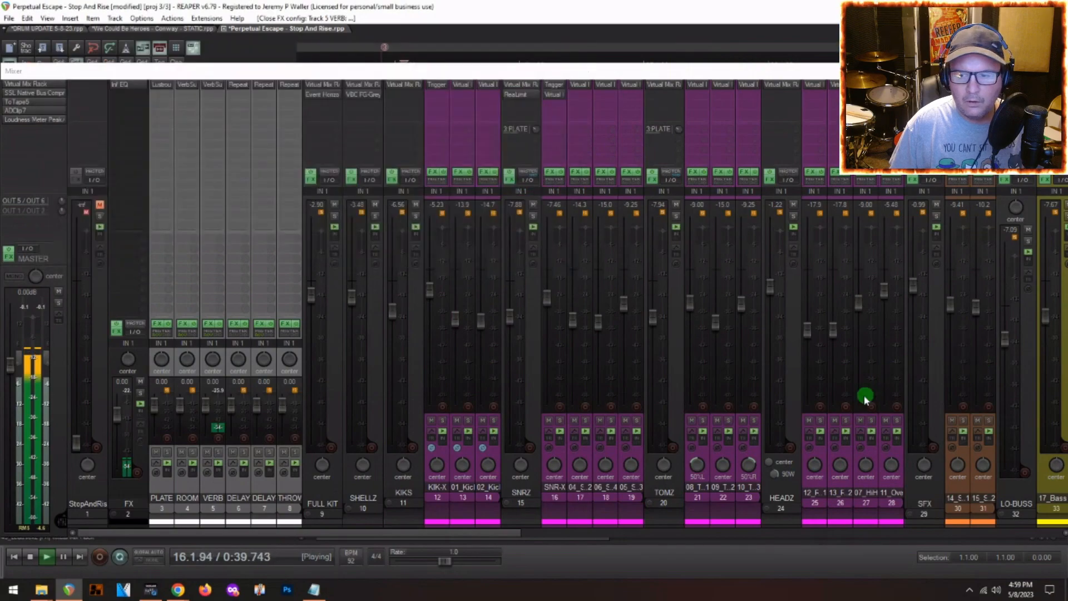
- Add a send from the V1 folder to track 6 DELAY, lower it to -17.57 dB, audition it, and fine-tune the send level
{"action": "scroll", "coordinate": [860, 396], "scroll_direction": "right", "scroll_amount": 8}
{"action": "scroll", "coordinate": [855, 394], "scroll_direction": "right", "scroll_amount": 4}
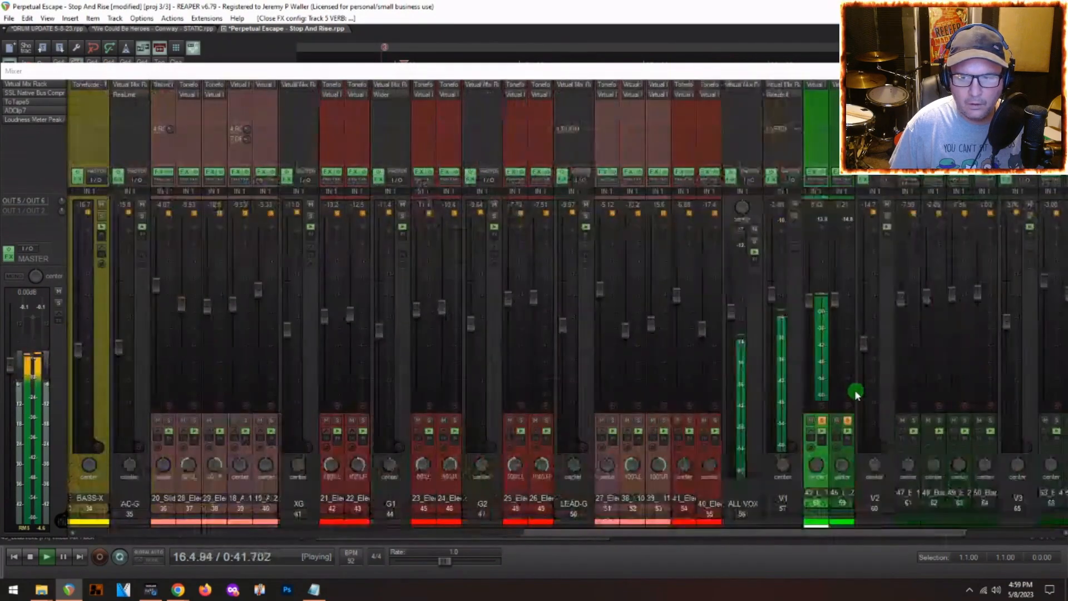
{"action": "key", "text": "space"}
{"action": "left_click", "coordinate": [784, 137]}
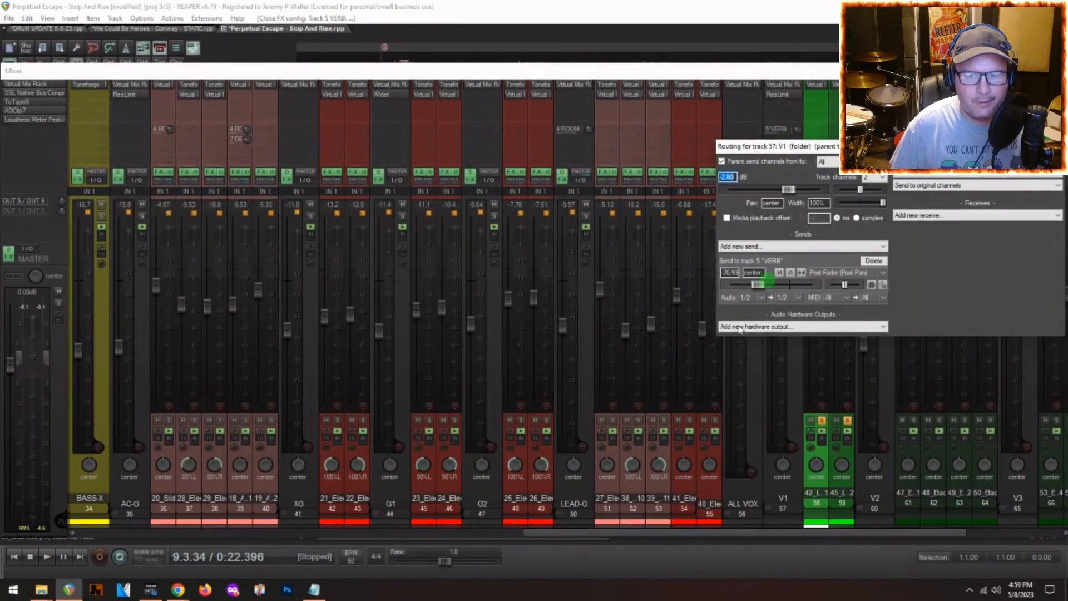
{"action": "left_click", "coordinate": [738, 246]}
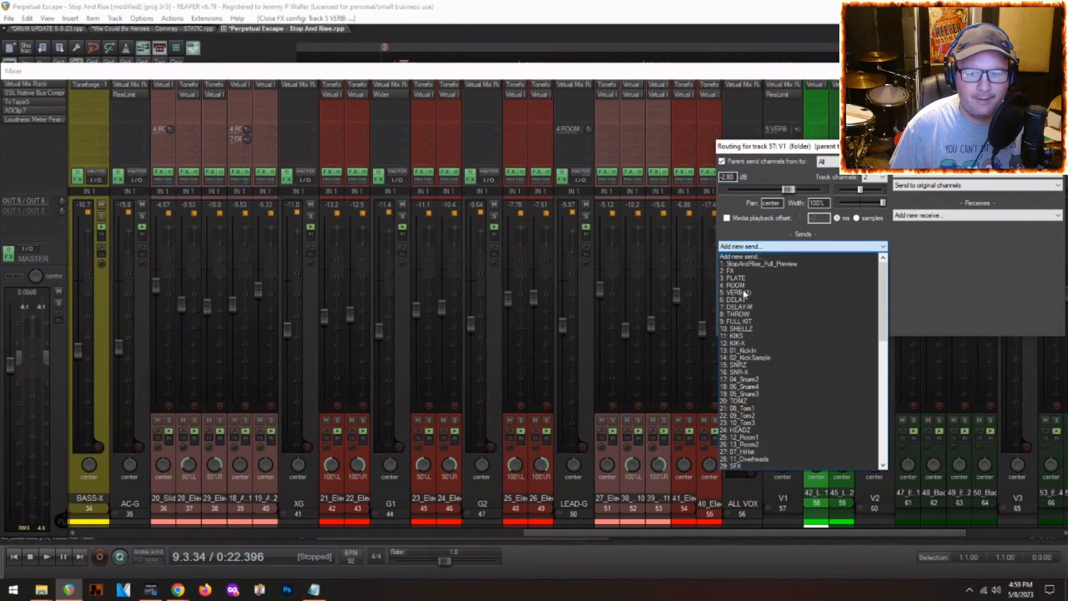
{"action": "left_click", "coordinate": [749, 300]}
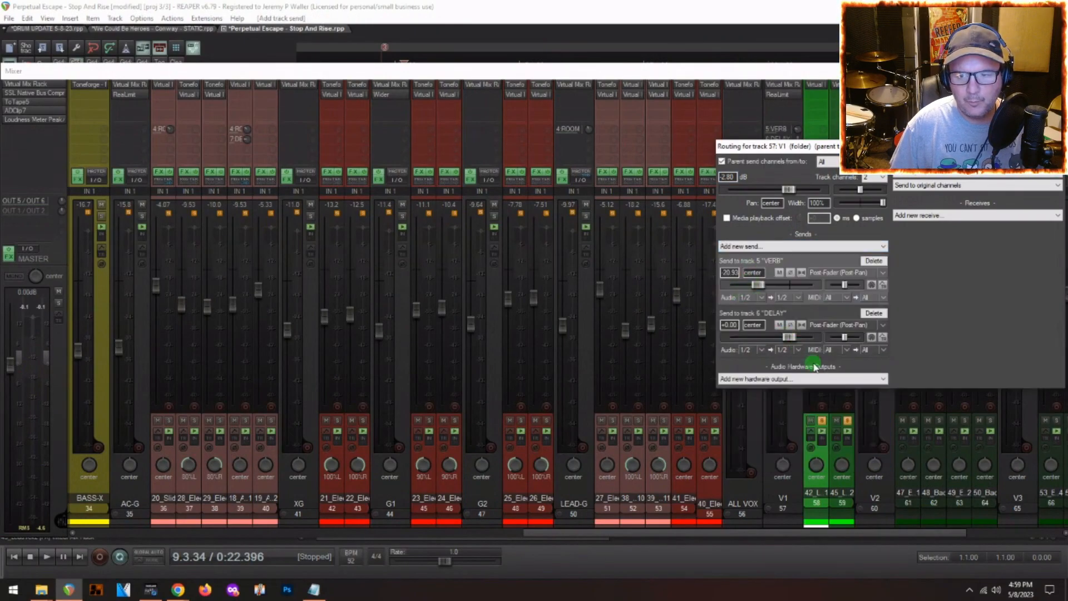
{"action": "left_click_drag", "start_coordinate": [788, 337], "coordinate": [765, 339]}
{"action": "key", "text": "space"}
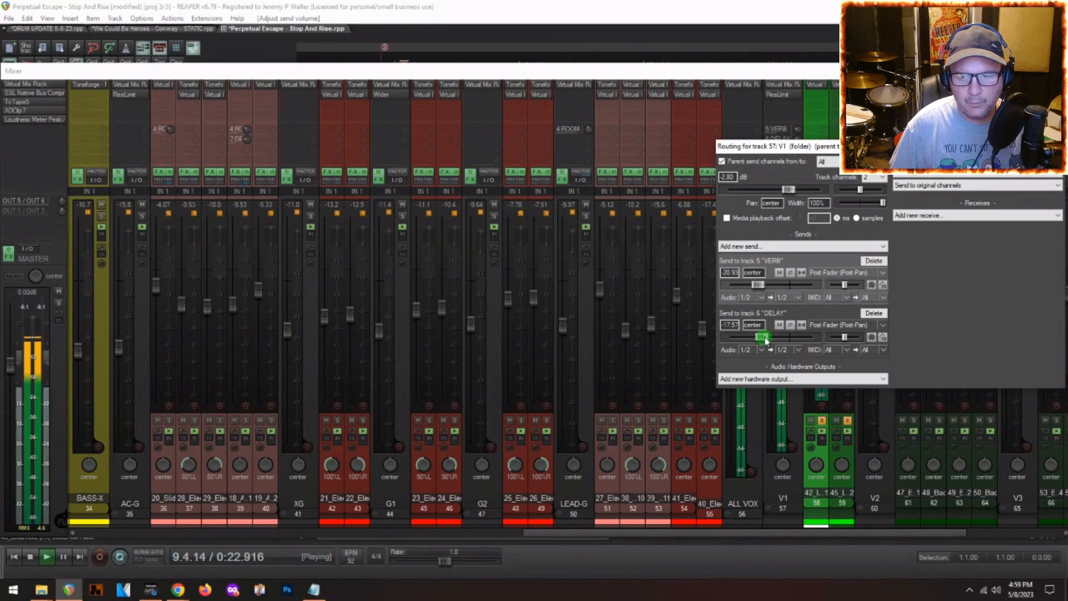
{"action": "left_click", "coordinate": [1055, 146]}
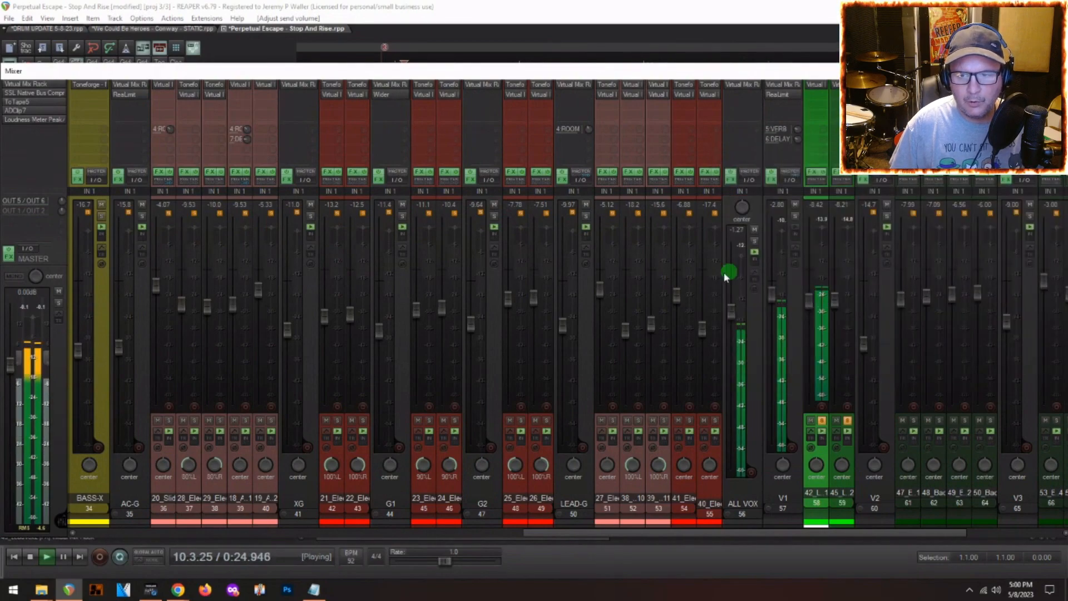
{"action": "left_click_drag", "start_coordinate": [798, 139], "coordinate": [800, 139]}
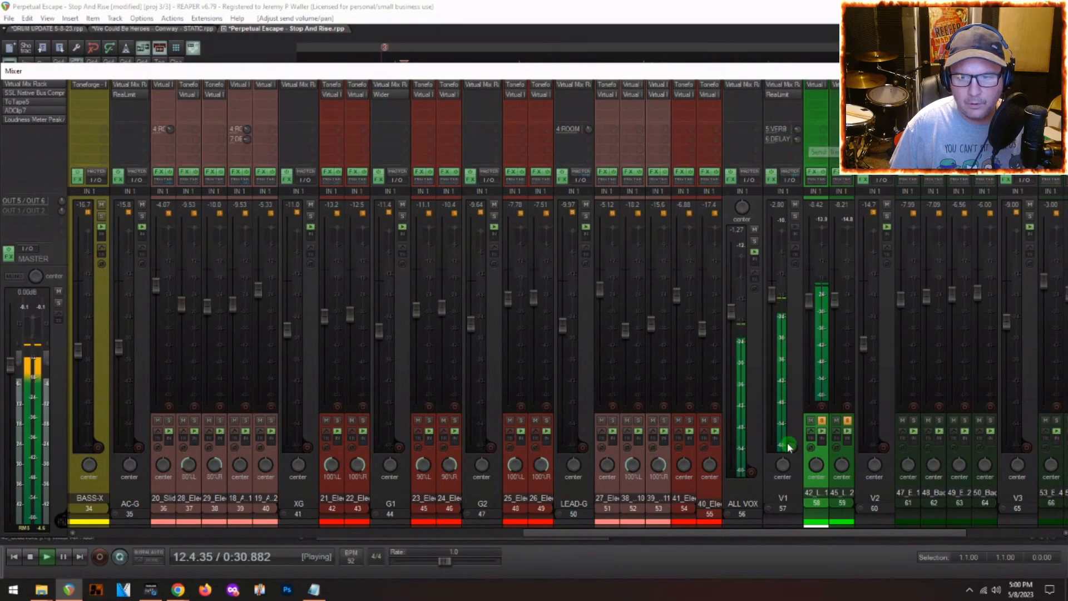
- Unsolo both lead vocal tracks under V1 and play the full mix from the vocal entry
{"action": "left_click", "coordinate": [822, 420]}
{"action": "key", "text": "space"}
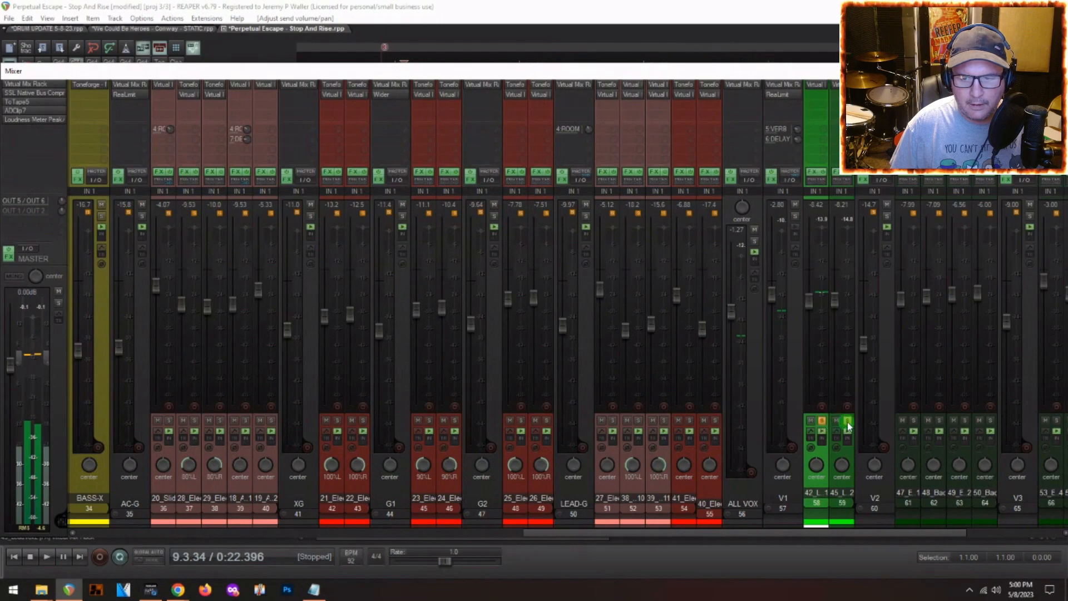
{"action": "left_click", "coordinate": [847, 421]}
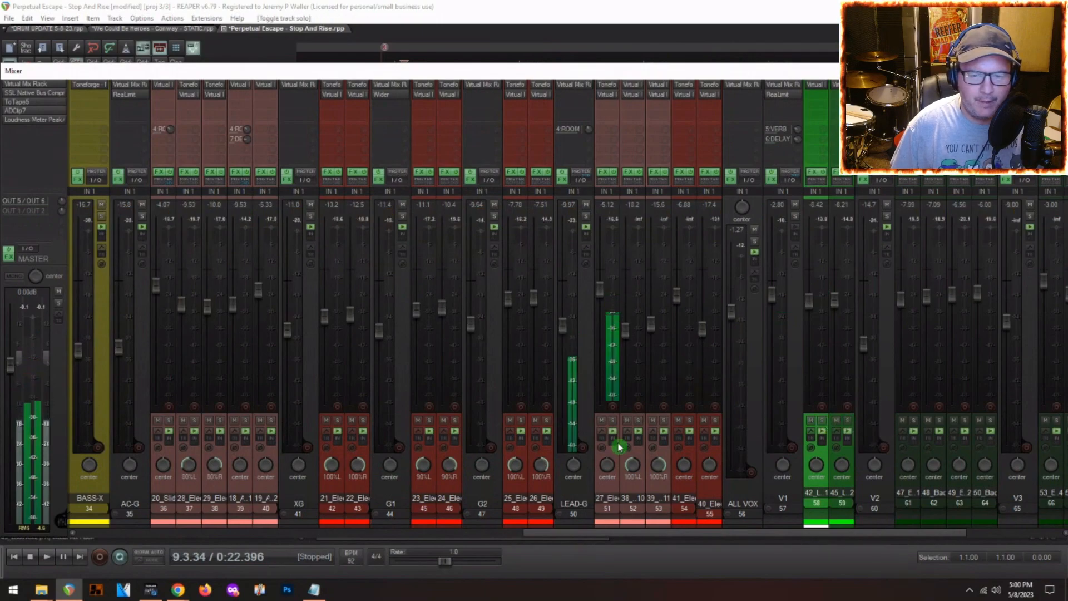
{"action": "key", "text": "space"}
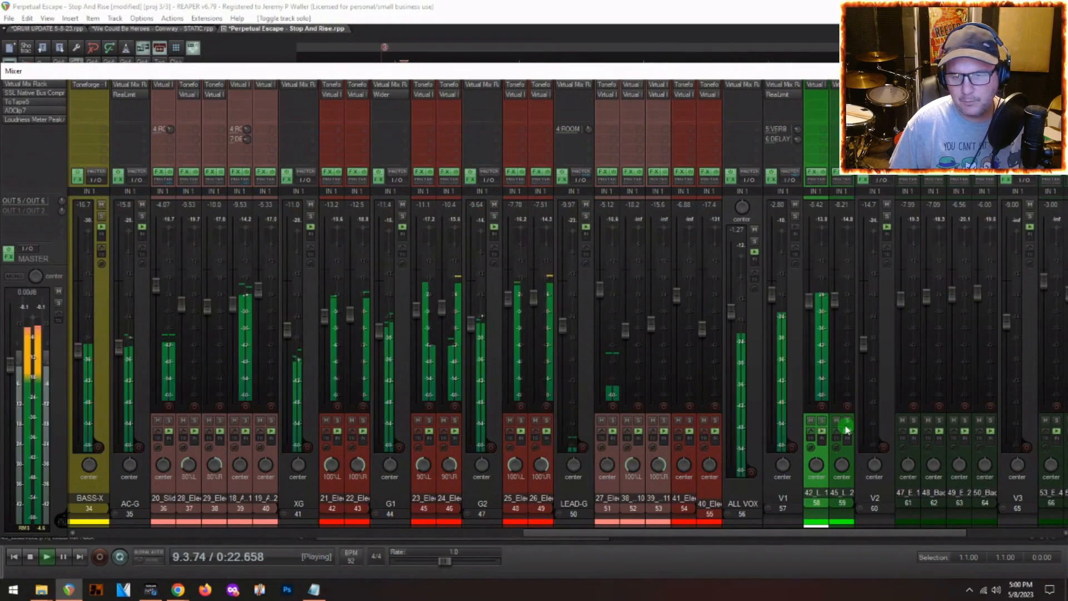
- Reset the ALL VOX volume to 0.00 dB and raise the V1 folder to -0.75 dB during playback
{"action": "left_click", "coordinate": [761, 306]}
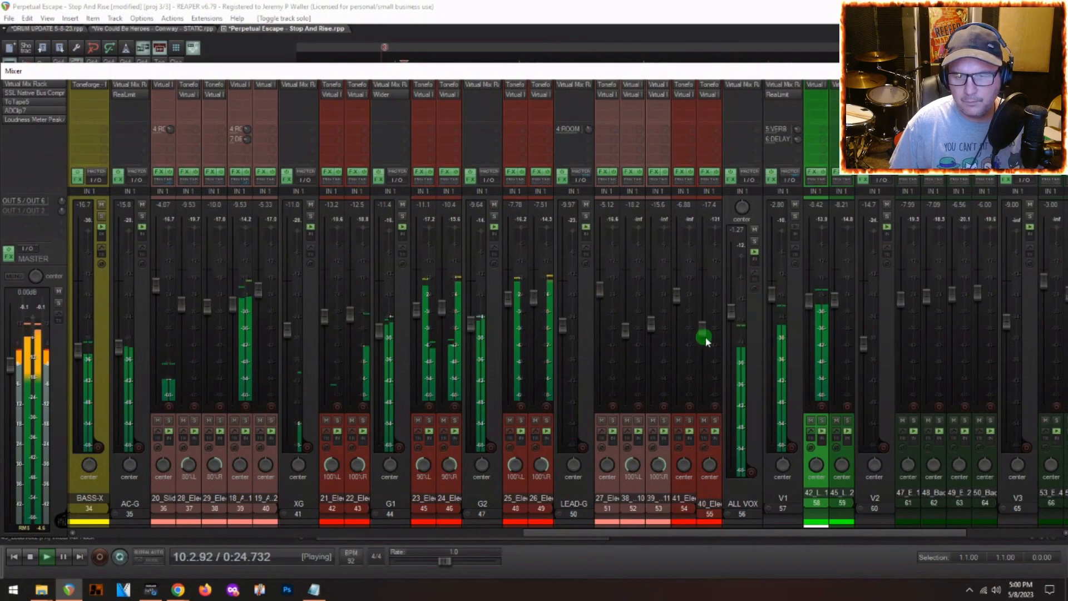
{"action": "double_click", "coordinate": [732, 311]}
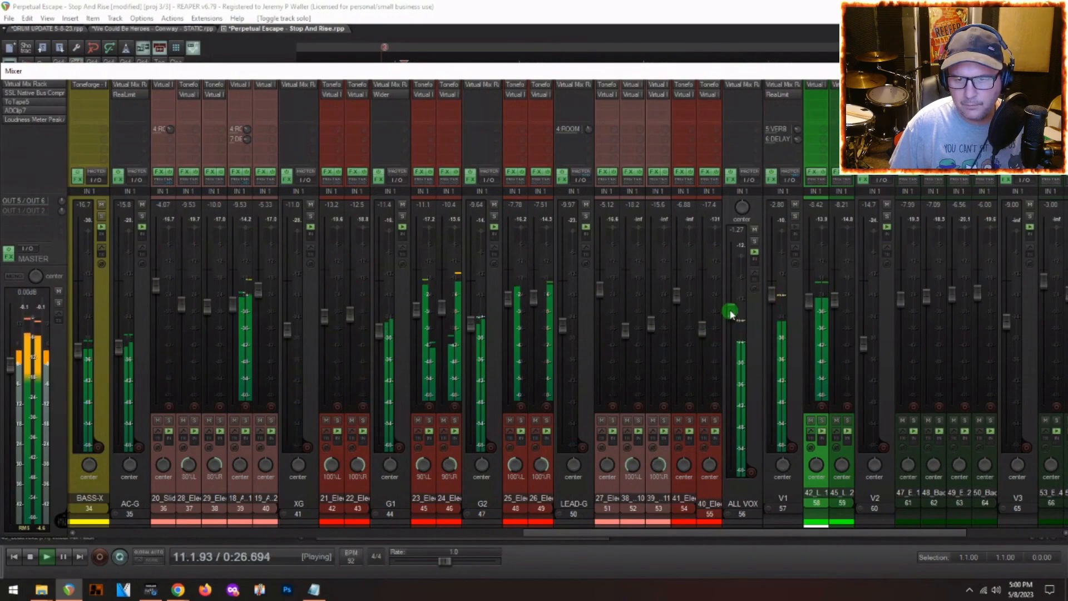
{"action": "left_click_drag", "start_coordinate": [772, 299], "coordinate": [772, 288]}
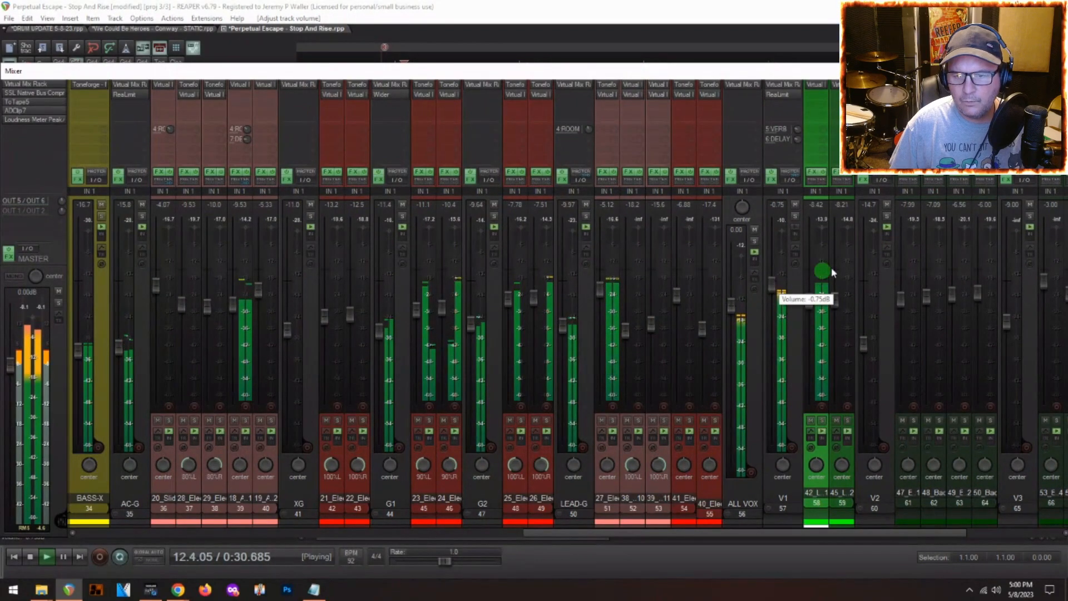
- Add a Custom Opto before the Trimmer in V1's Virtual Mix Rack, set its tone to Aggro, and adjust peak reduction and output gain
{"action": "left_click", "coordinate": [768, 84]}
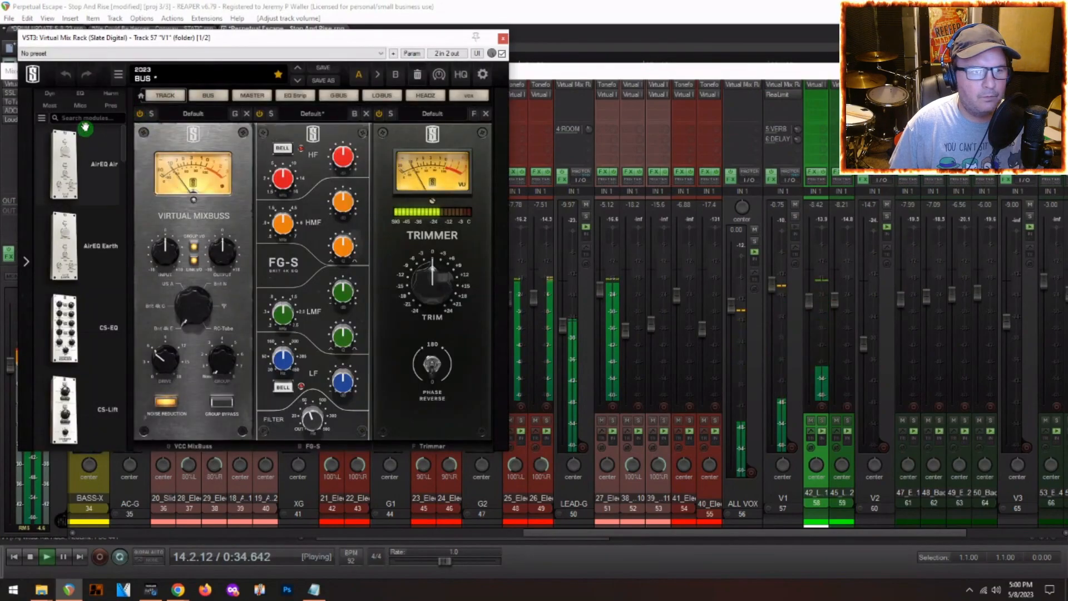
{"action": "left_click", "coordinate": [49, 93]}
{"action": "left_click_drag", "start_coordinate": [64, 163], "coordinate": [462, 294]}
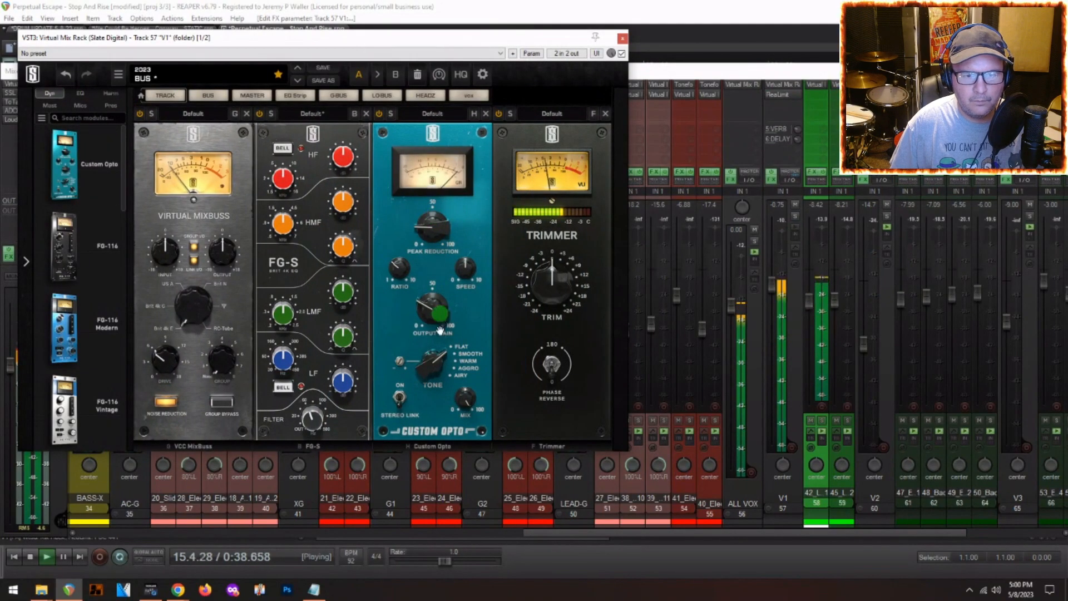
{"action": "scroll", "coordinate": [441, 353], "scroll_direction": "up", "scroll_amount": 3}
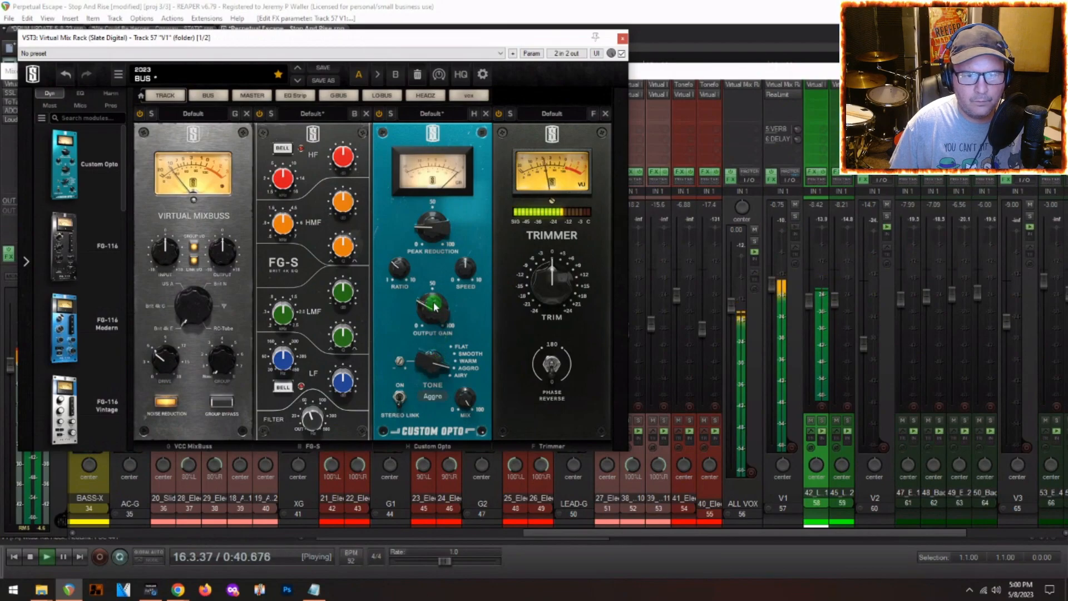
{"action": "scroll", "coordinate": [433, 304], "scroll_direction": "down", "scroll_amount": 1}
{"action": "key", "text": "space"}
{"action": "key", "text": "space"}
{"action": "scroll", "coordinate": [427, 227], "scroll_direction": "up", "scroll_amount": 2}
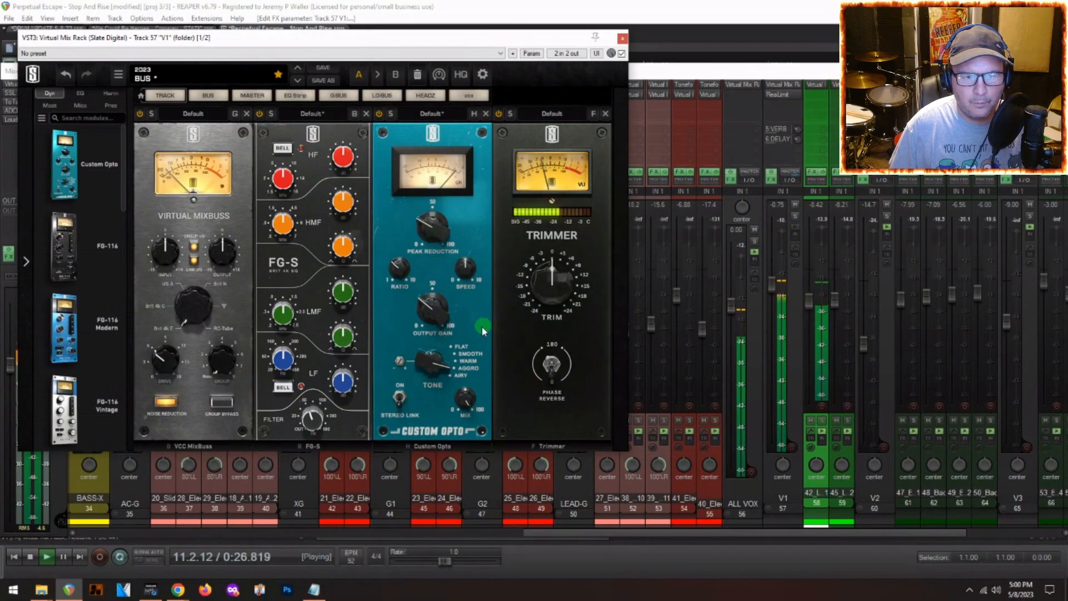
{"action": "scroll", "coordinate": [433, 233], "scroll_direction": "up", "scroll_amount": 2}
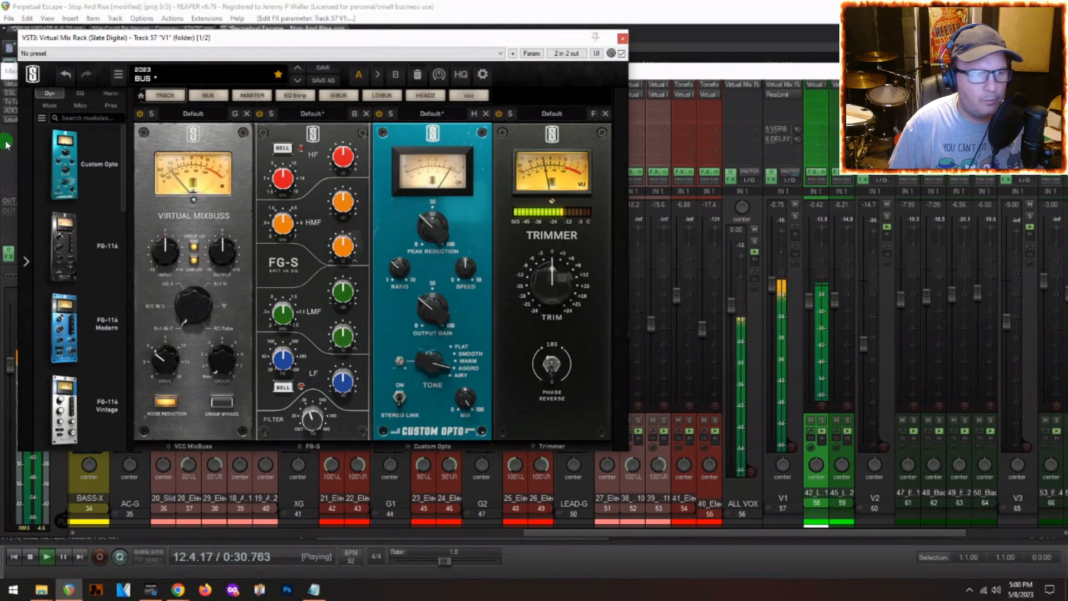
- Insert a CS-EQ before the Custom Opto and an FG-DS 902 de-esser after it in V1's rack
{"action": "left_click", "coordinate": [42, 98]}
{"action": "left_click_drag", "start_coordinate": [64, 184], "coordinate": [400, 234]}
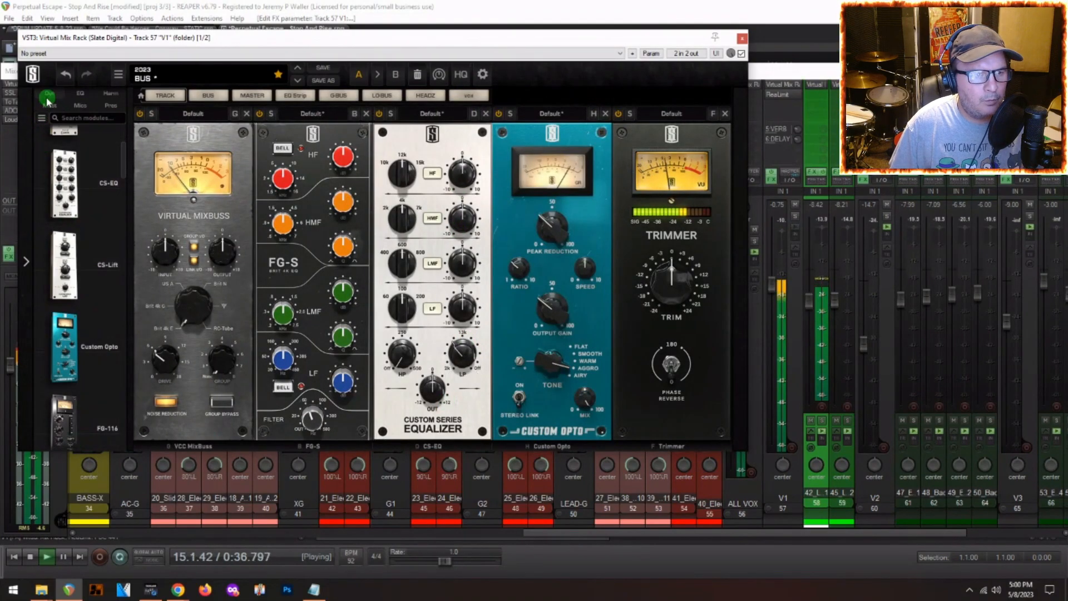
{"action": "scroll", "coordinate": [70, 250], "scroll_direction": "down", "scroll_amount": 5}
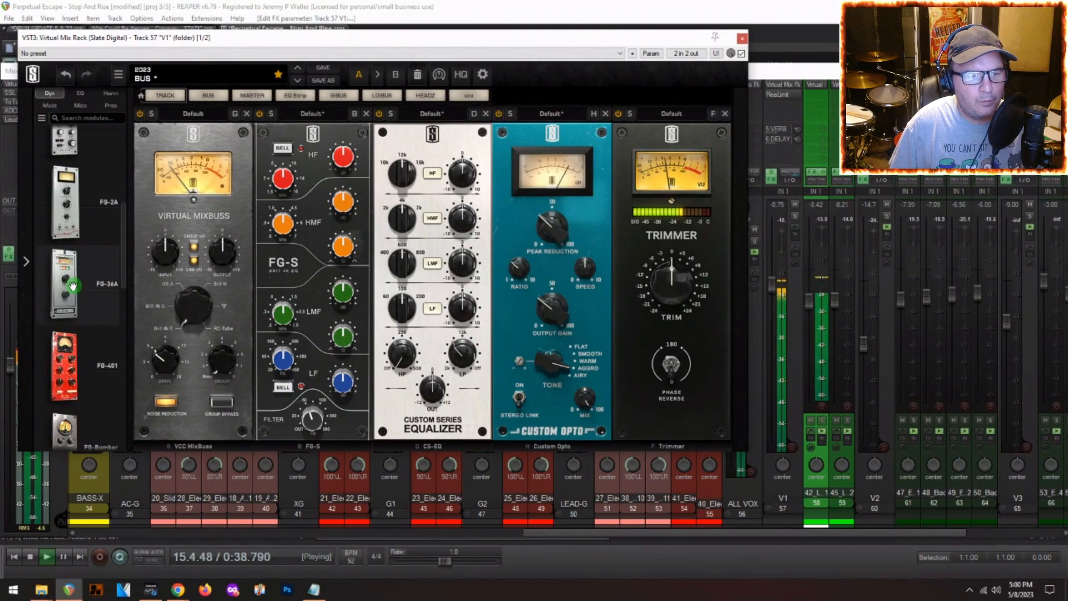
{"action": "scroll", "coordinate": [72, 287], "scroll_direction": "down", "scroll_amount": 1}
{"action": "left_click_drag", "start_coordinate": [73, 317], "coordinate": [658, 247]}
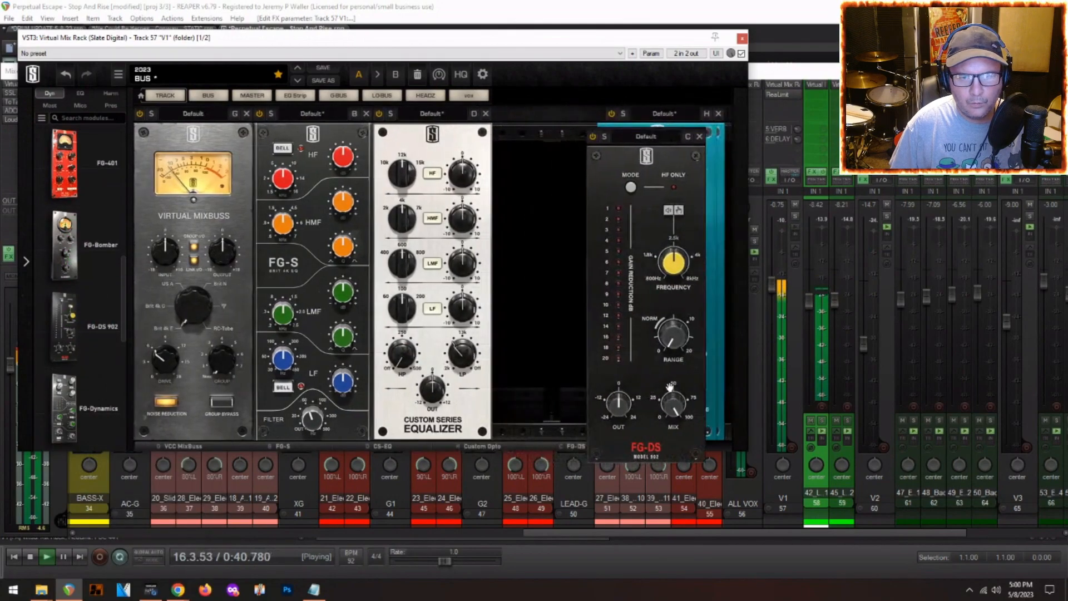
- Load a Smoother factory preset on the FG-DS 902 and close V1's Virtual Mix Rack
{"action": "left_click", "coordinate": [667, 109]}
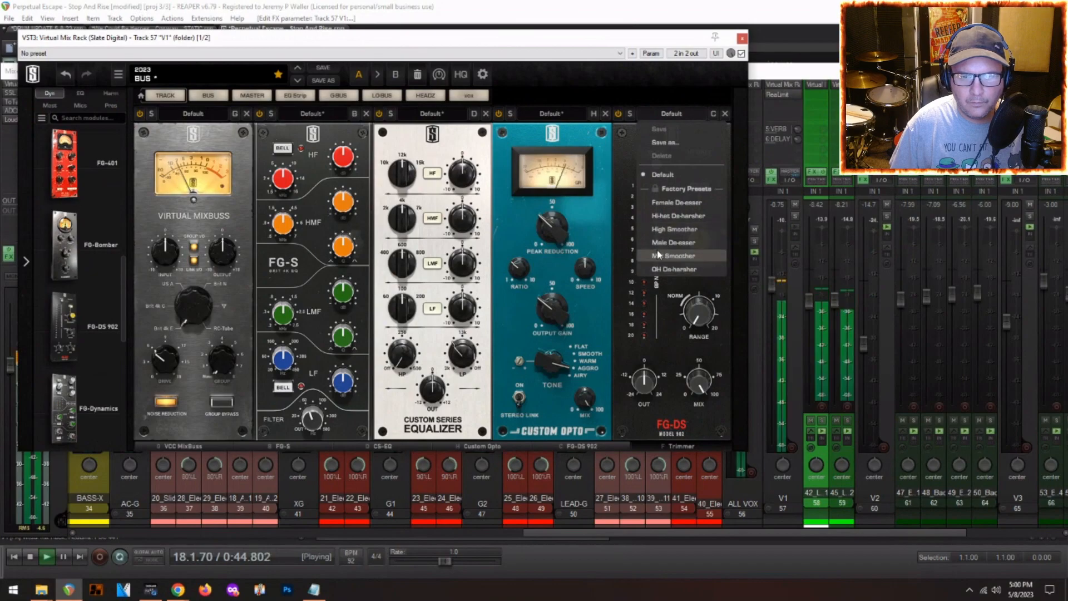
{"action": "left_click", "coordinate": [673, 256]}
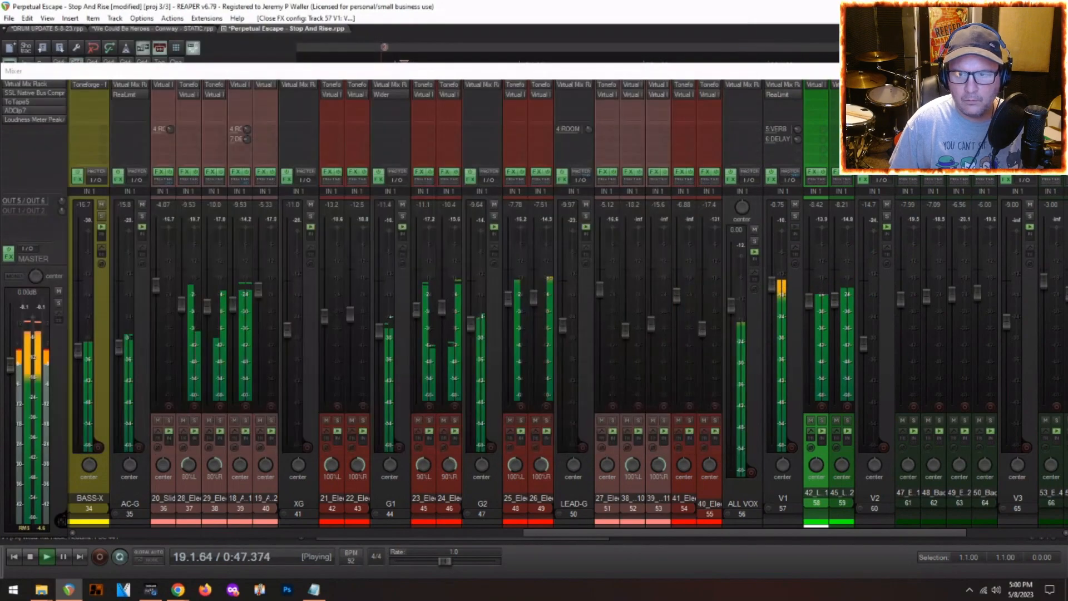
{"action": "left_click", "coordinate": [744, 38]}
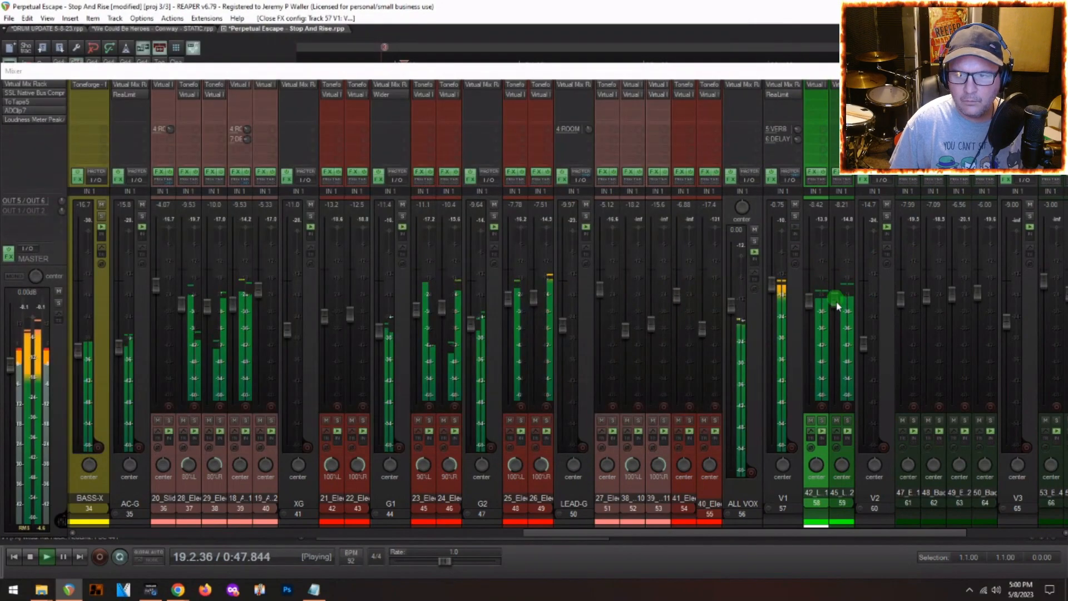
- Solo the 45_LeadVox2 track and insert an FG-116 Vintage compressor before the Trimmer in its Virtual Mix Rack
{"action": "left_click", "coordinate": [846, 420]}
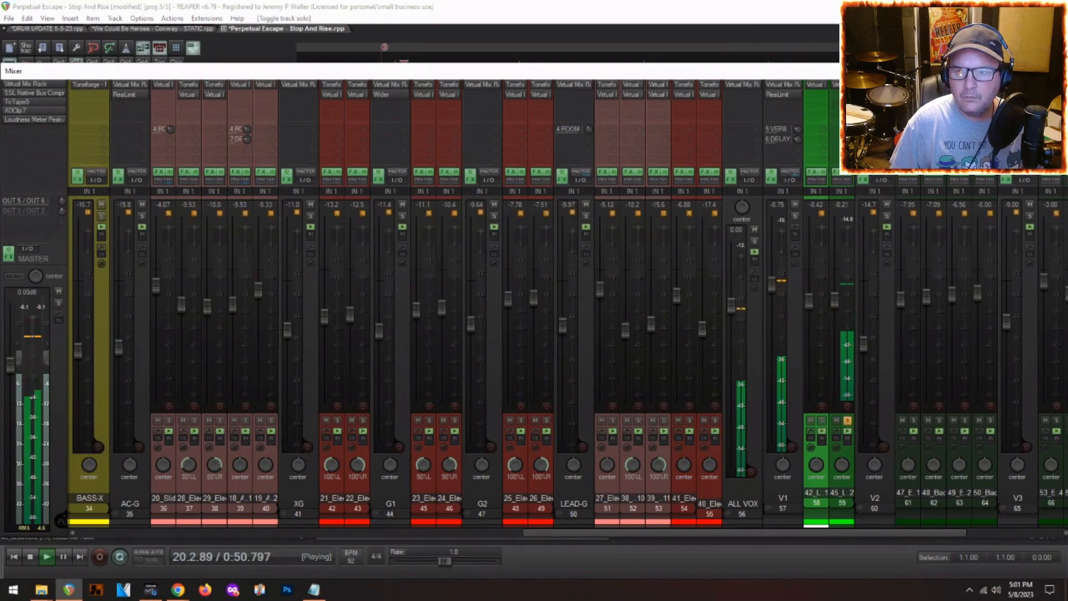
{"action": "left_click", "coordinate": [715, 110]}
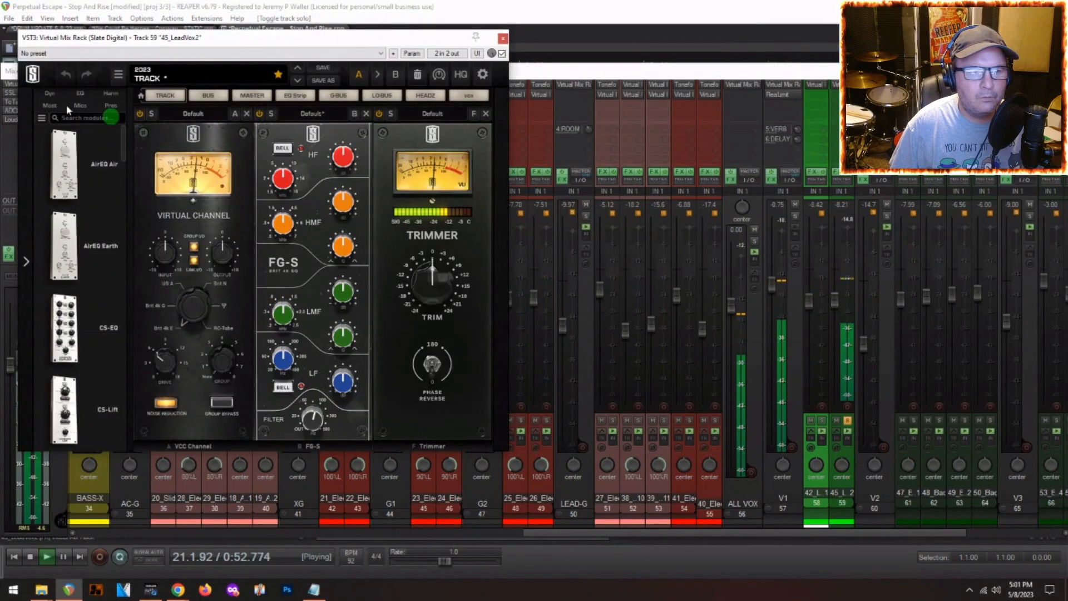
{"action": "left_click", "coordinate": [46, 96]}
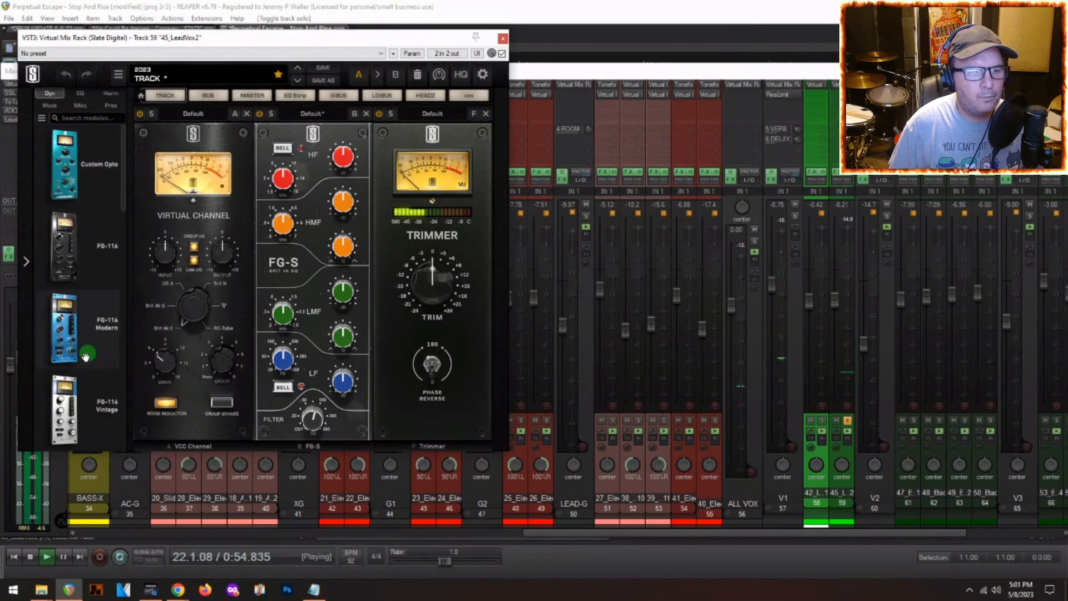
{"action": "scroll", "coordinate": [87, 350], "scroll_direction": "down", "scroll_amount": 2}
{"action": "left_click_drag", "start_coordinate": [63, 348], "coordinate": [399, 392]}
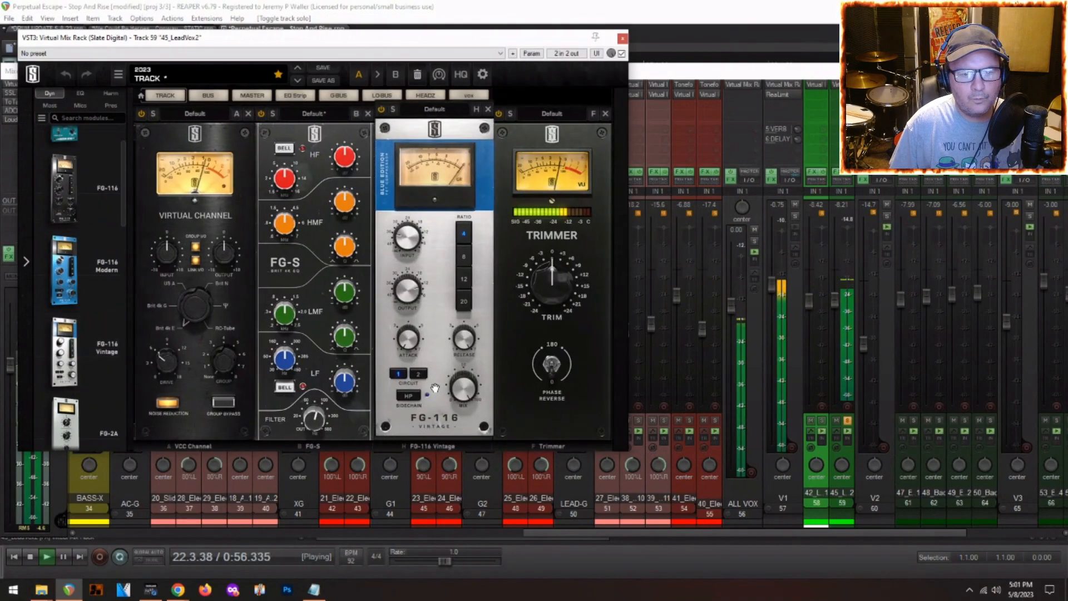
- Load the Lead Vox Heavy preset on the FG-116 Vintage, set its input to -23.3 dB, and close the plugin
{"action": "left_click", "coordinate": [429, 114]}
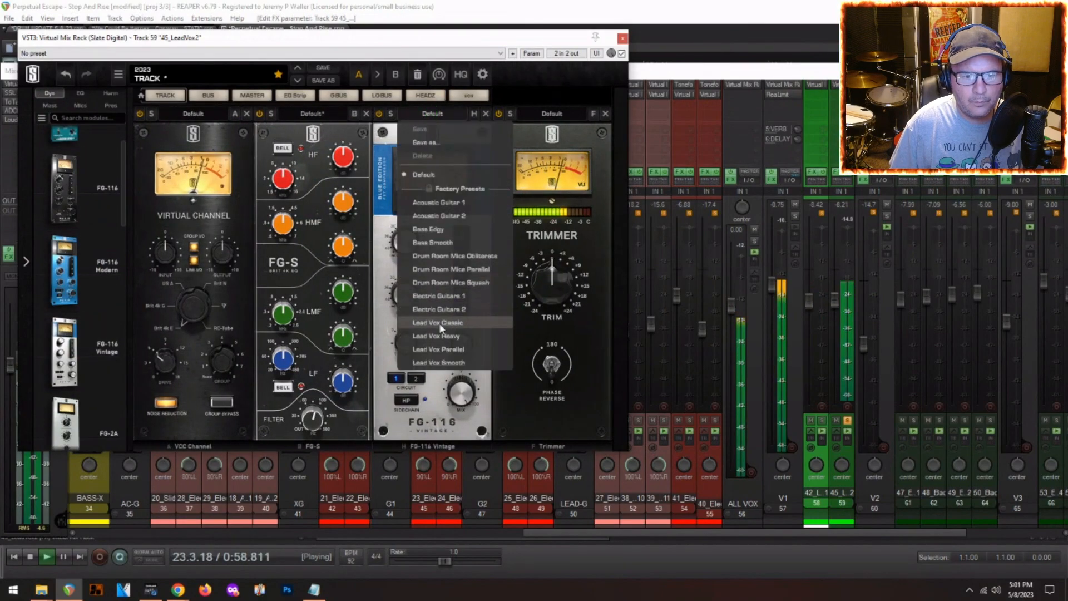
{"action": "left_click", "coordinate": [438, 337]}
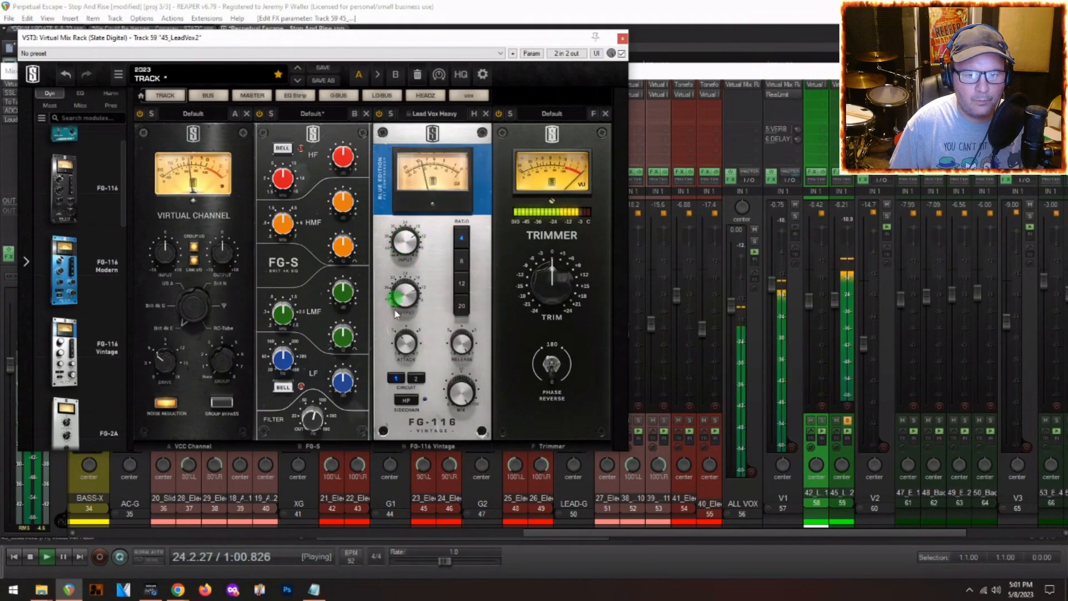
{"action": "left_click", "coordinate": [406, 296]}
{"action": "left_click", "coordinate": [405, 245]}
{"action": "left_click_drag", "start_coordinate": [404, 243], "coordinate": [400, 243]}
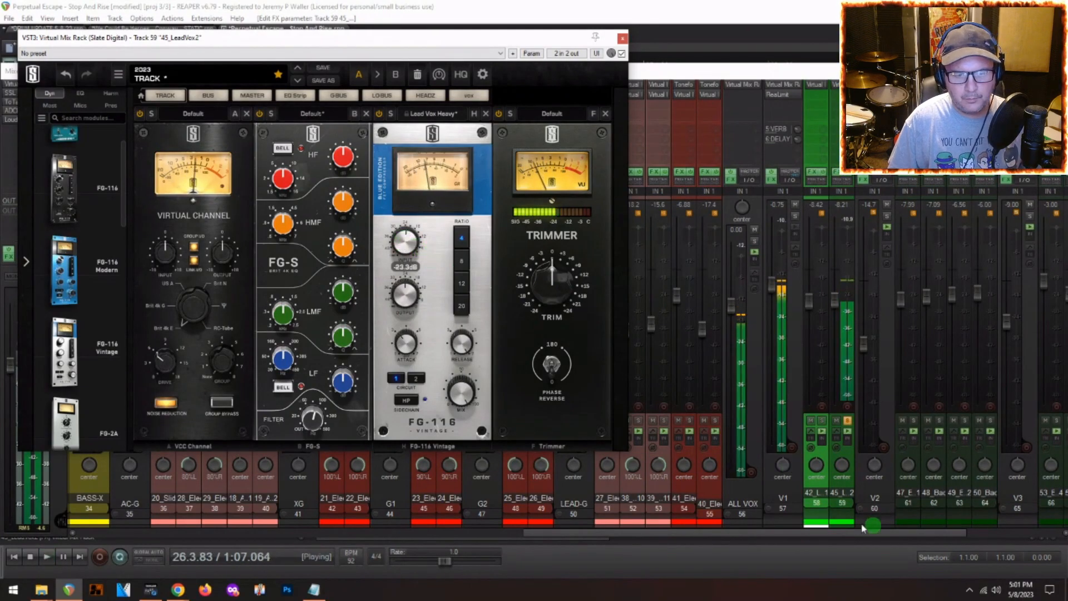
{"action": "key", "text": "space"}
{"action": "key", "text": "space"}
{"action": "left_click", "coordinate": [623, 38]}
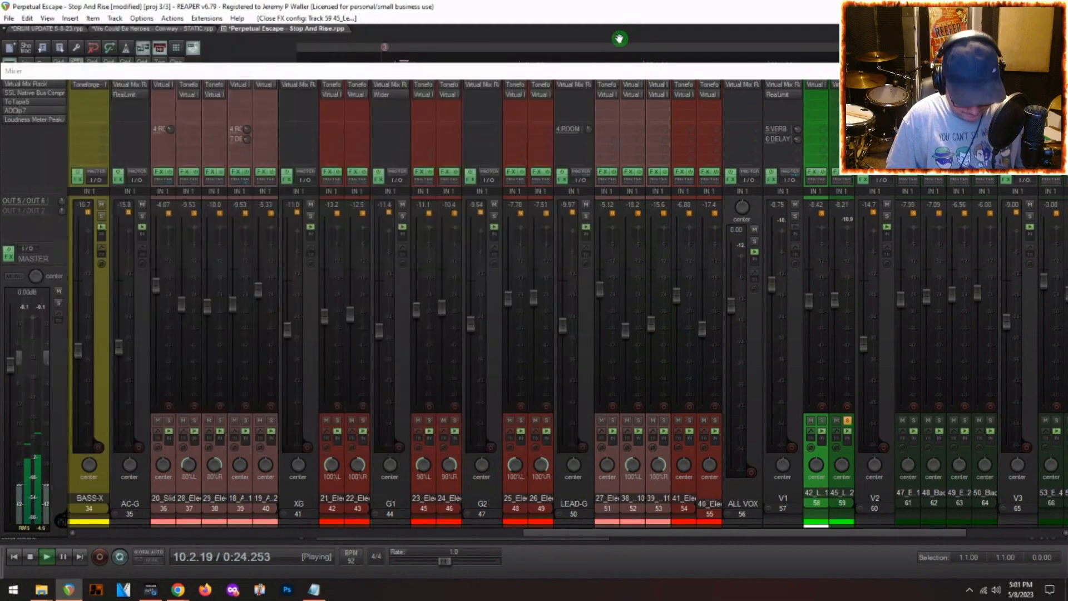
- Return from the mixer to the track view and play 45_LeadVox2 from just before its first vocal phrase
{"action": "key", "text": "ctrl+m"}
{"action": "scroll", "coordinate": [505, 294], "scroll_direction": "down", "scroll_amount": 6}
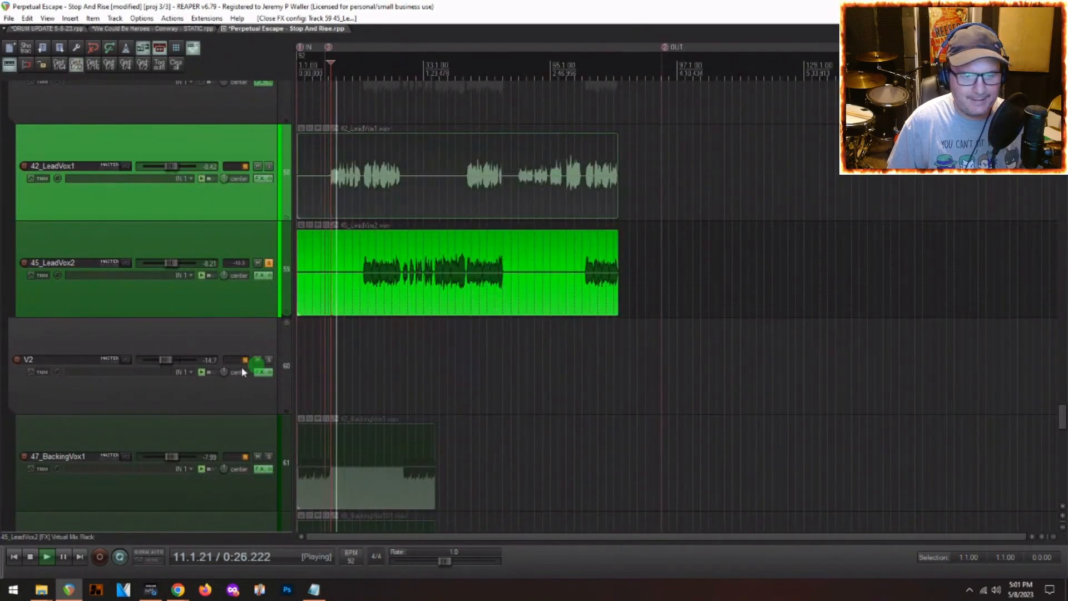
{"action": "key", "text": "space"}
{"action": "scroll", "coordinate": [421, 382], "scroll_direction": "up", "scroll_amount": 3}
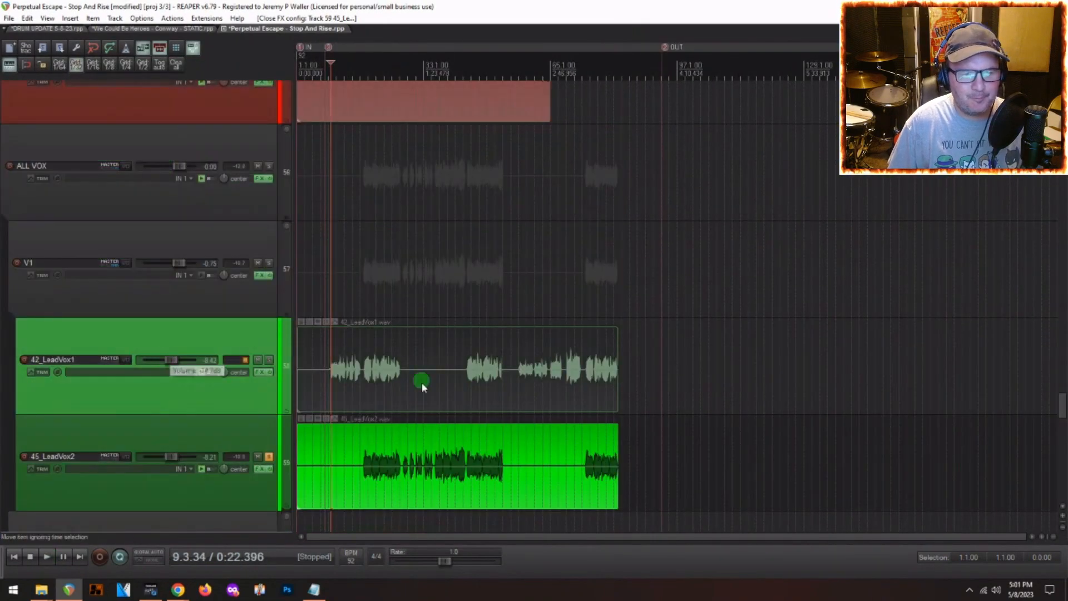
{"action": "left_click", "coordinate": [362, 486]}
{"action": "key", "text": "space"}
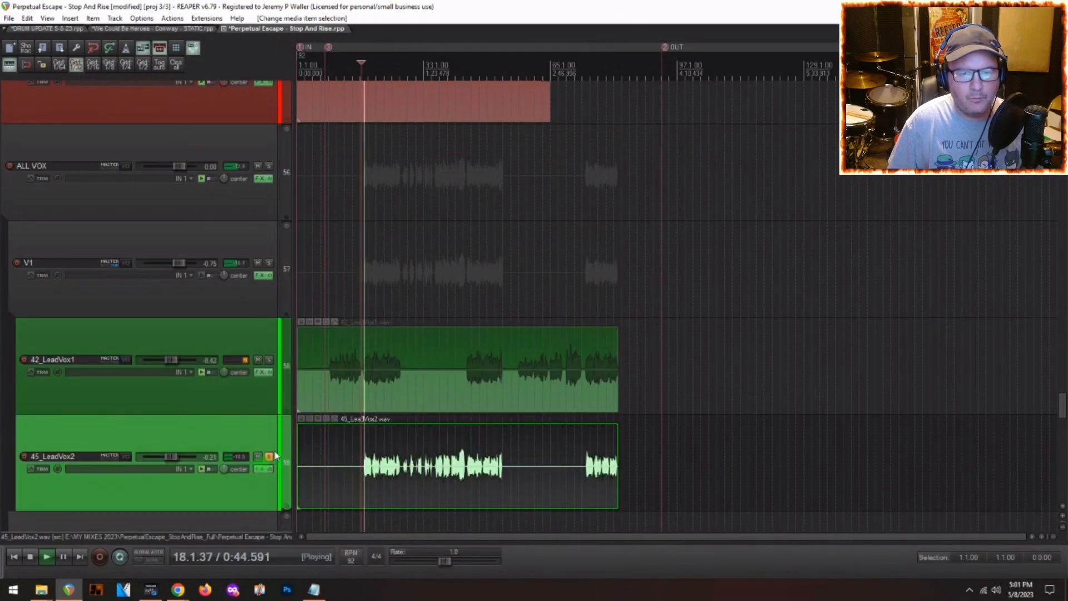
- On 45_LeadVox2, set the FG-116 output to -25.7 dB and add a CS-EQ after the FG-S with the low-pass at 10.3 kHz
{"action": "key", "text": "f"}
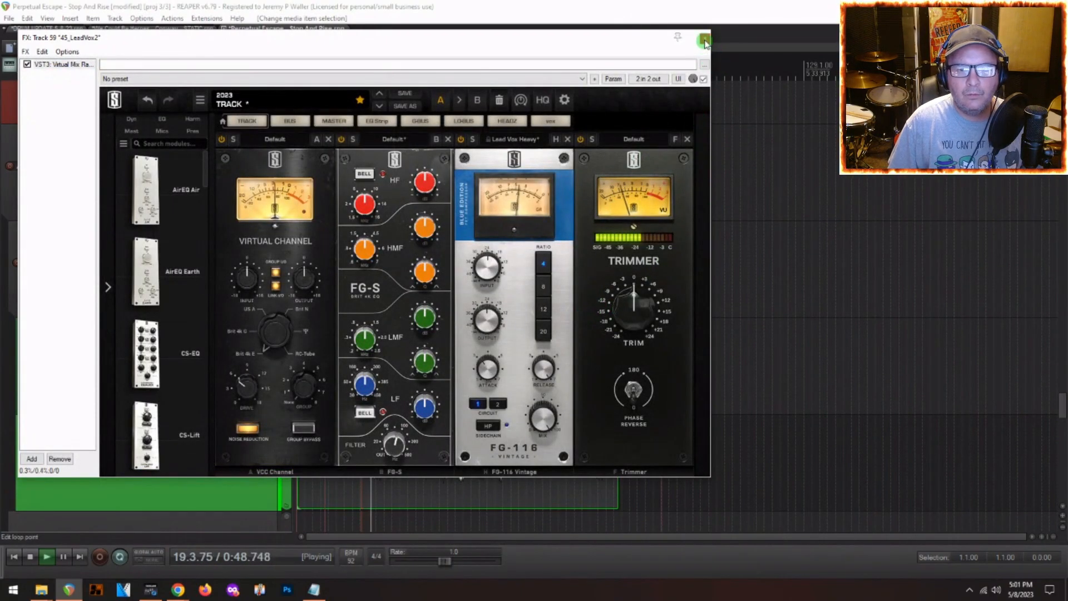
{"action": "left_click", "coordinate": [488, 315]}
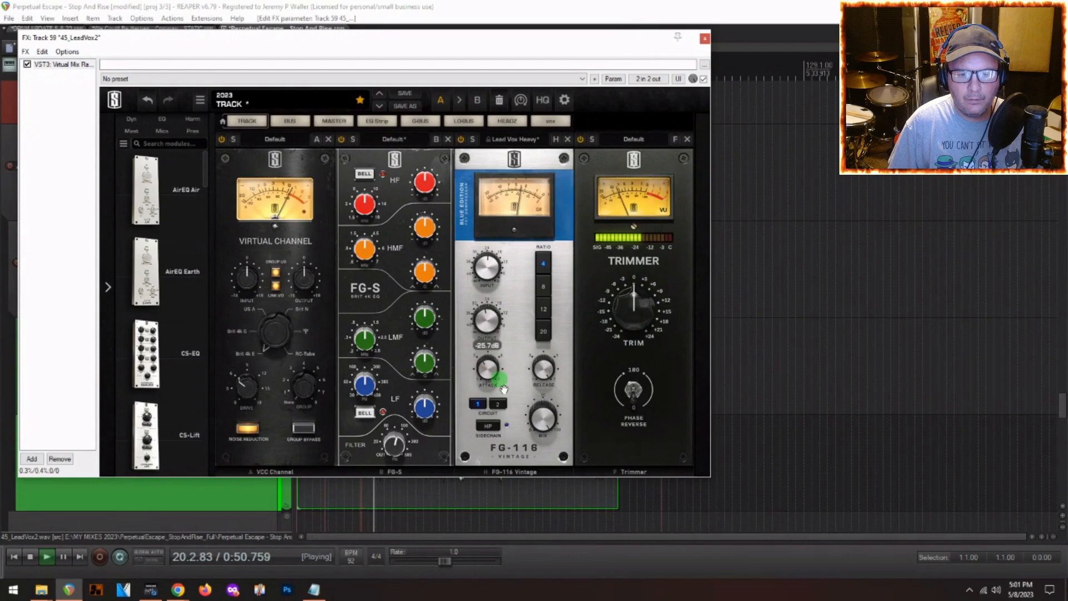
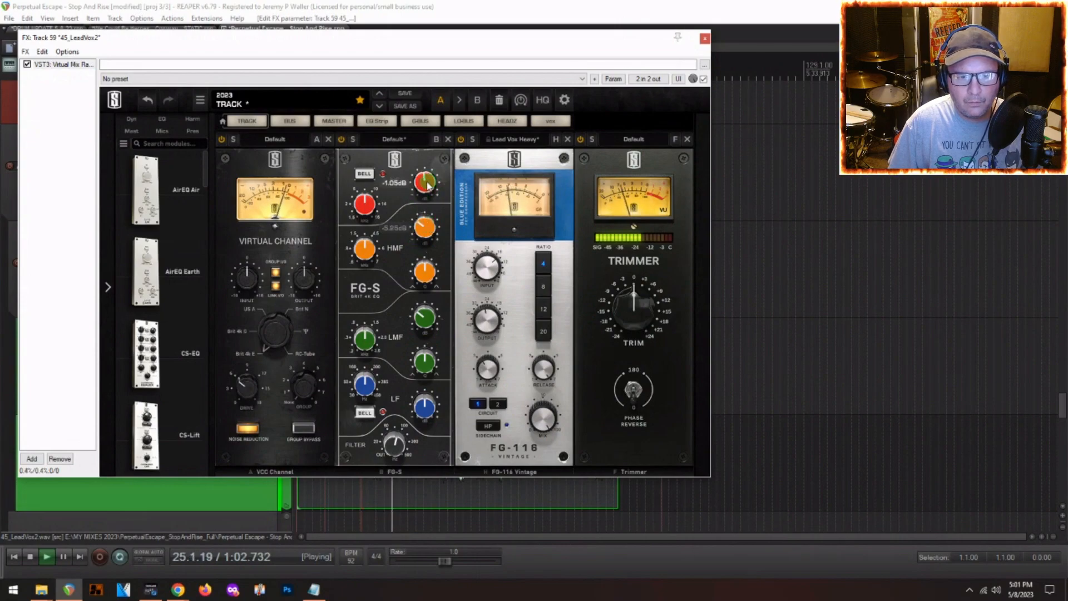
{"action": "left_click_drag", "start_coordinate": [146, 353], "coordinate": [479, 350]}
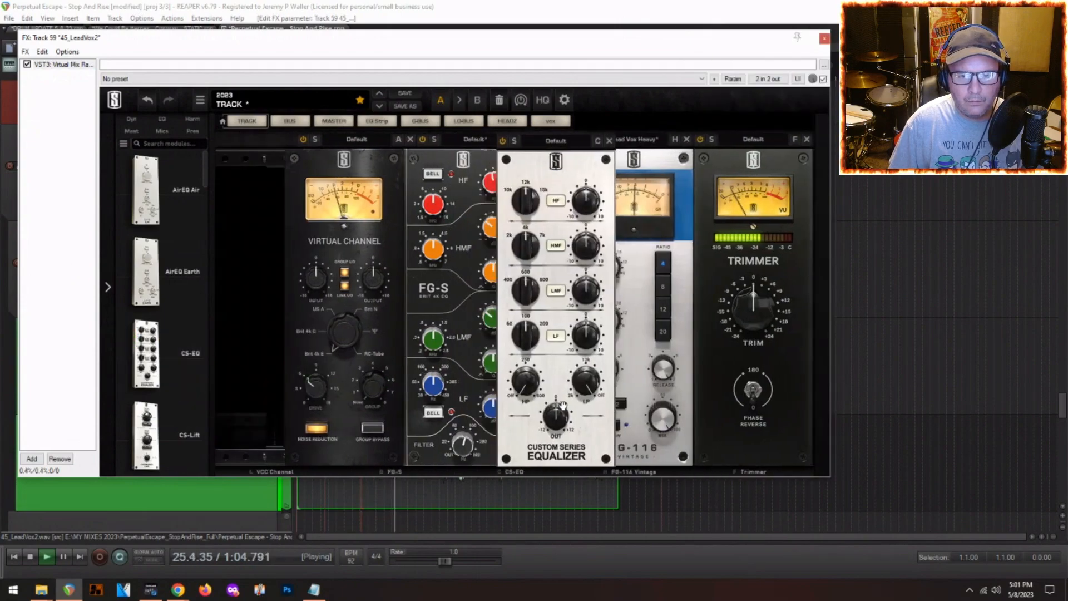
{"action": "left_click_drag", "start_coordinate": [544, 380], "coordinate": [543, 453]}
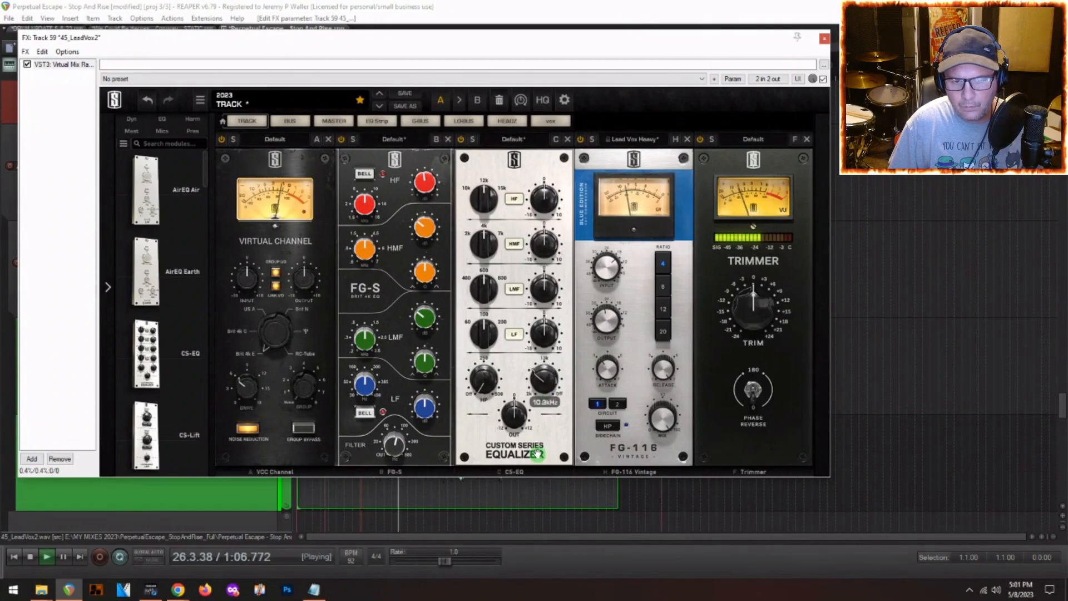
{"action": "left_click", "coordinate": [827, 38]}
{"action": "key", "text": "space"}
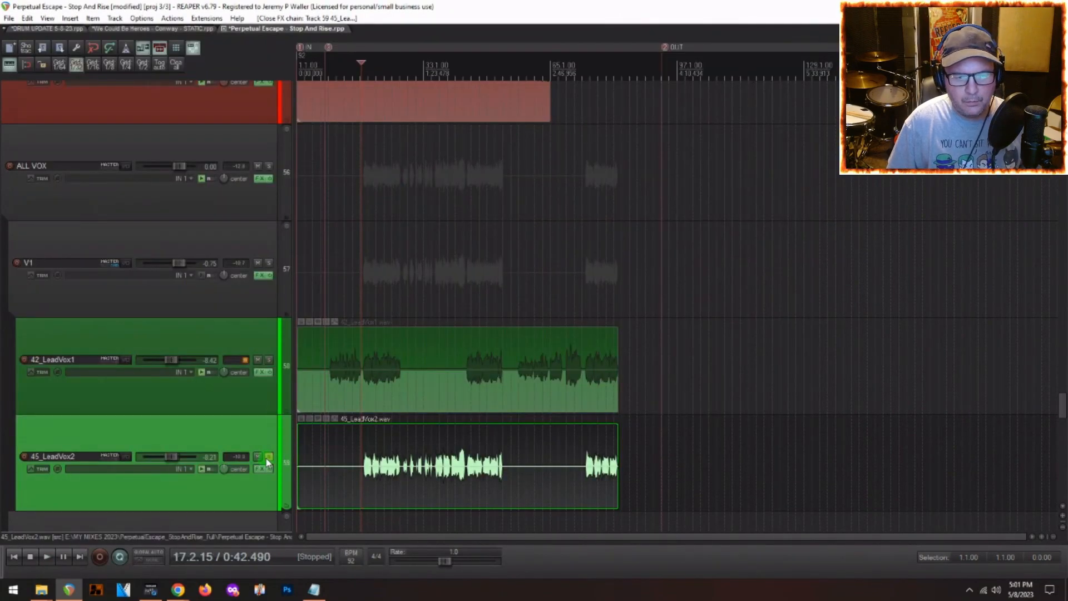
- Unsolo 45_LeadVox2, play the full mix, and lower the V1 folder fader to -4.42 dB in the mixer
{"action": "left_click", "coordinate": [269, 457]}
{"action": "key", "text": "space"}
{"action": "key", "text": "ctrl+m"}
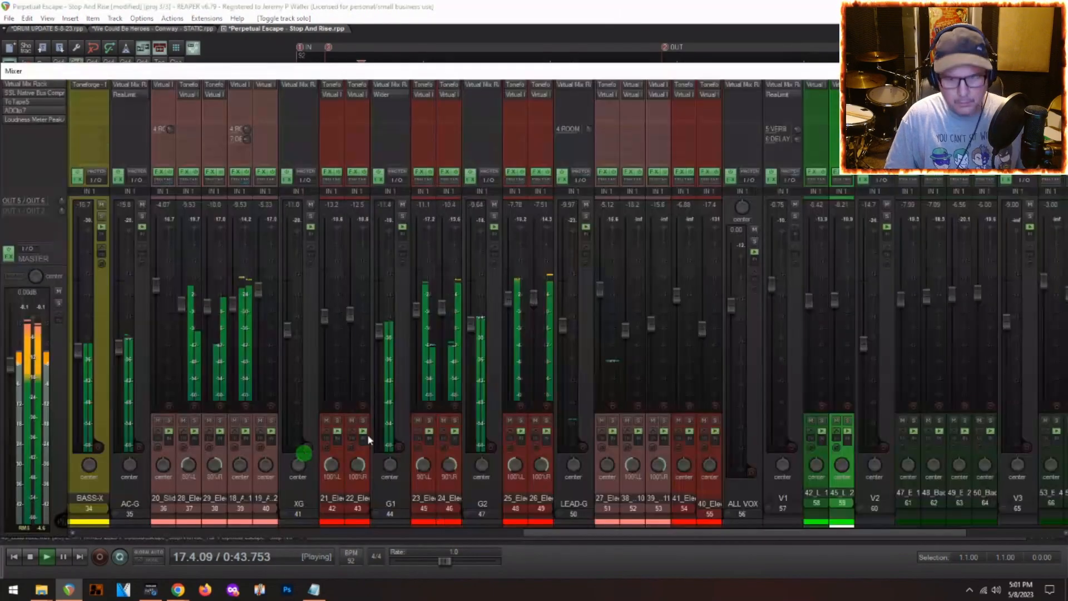
{"action": "left_click_drag", "start_coordinate": [769, 286], "coordinate": [773, 304]}
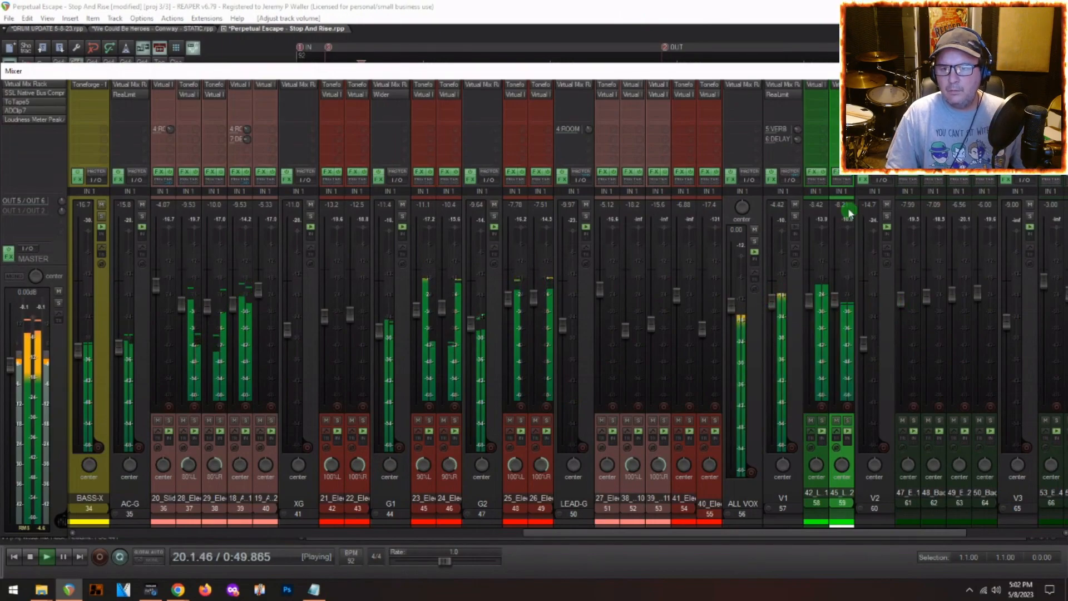
- Balance the lead vocals soloed and in the mix: set 45_LeadVox2 to -10.4 dB and lower 42_LeadVox1 with V1 soloed
{"action": "left_click", "coordinate": [848, 425]}
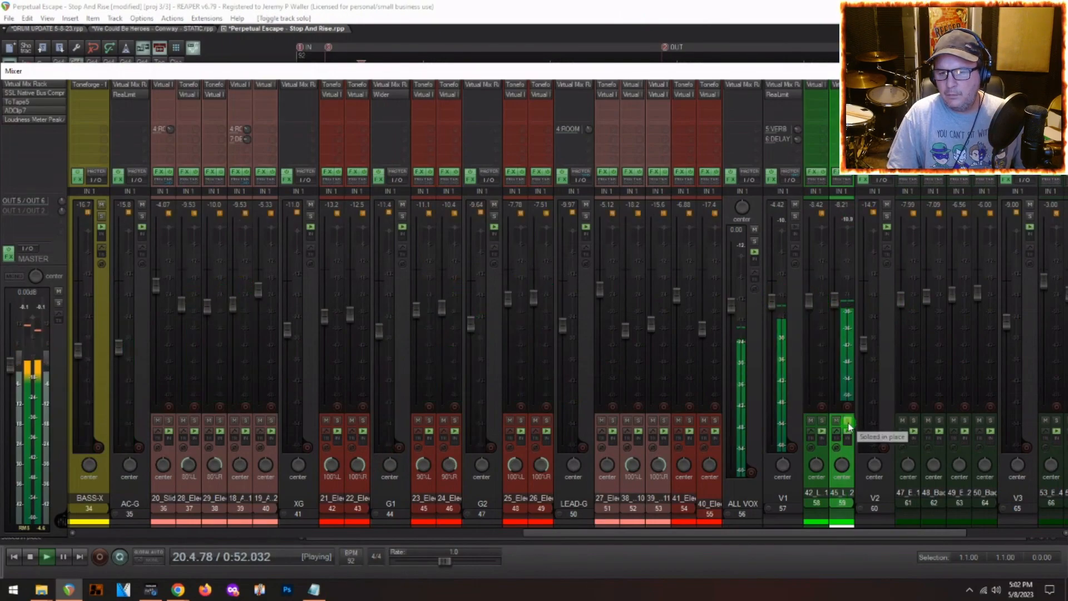
{"action": "left_click_drag", "start_coordinate": [838, 303], "coordinate": [847, 404]}
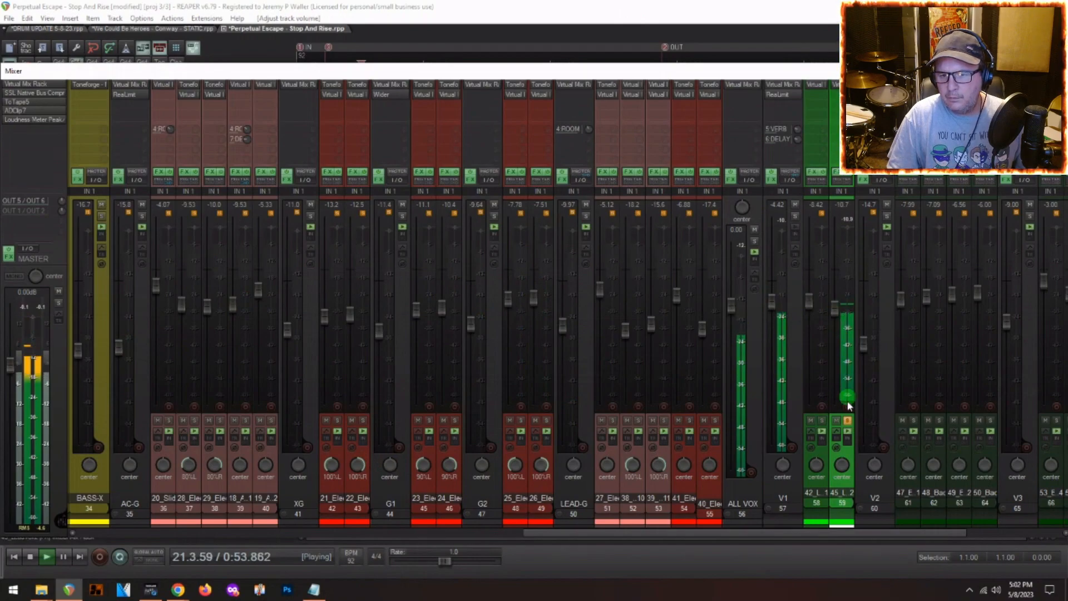
{"action": "left_click", "coordinate": [848, 421]}
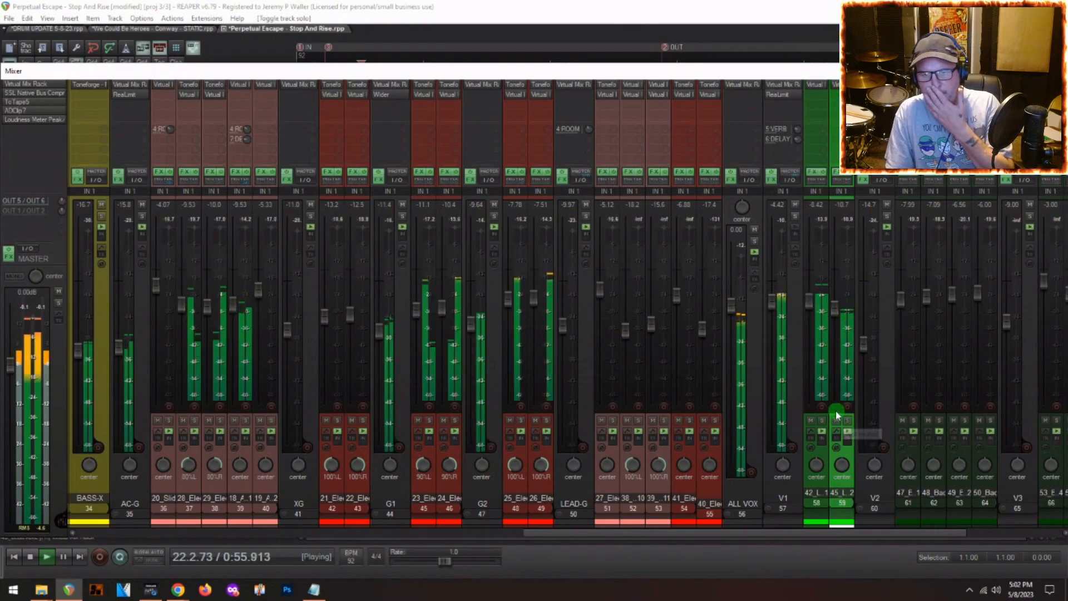
{"action": "left_click_drag", "start_coordinate": [838, 310], "coordinate": [835, 303]}
{"action": "left_click", "coordinate": [795, 216]}
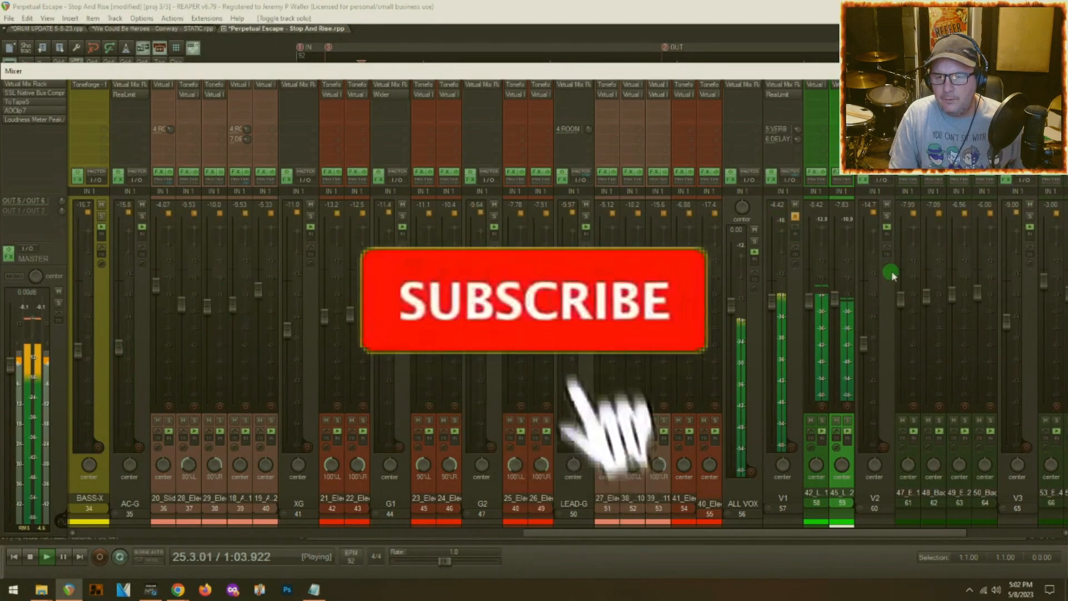
{"action": "left_click_drag", "start_coordinate": [809, 301], "coordinate": [842, 305]}
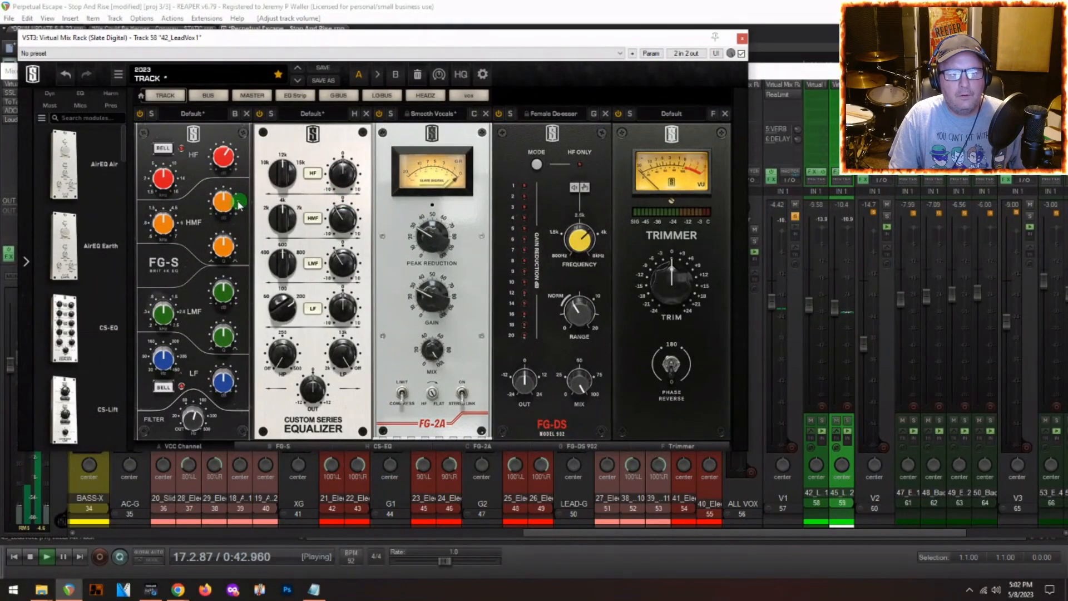
- On 42_LeadVox1, cut the FG-S high-mid band and replace the FG-2A with an FG-116 Vintage before the FG-DS
{"action": "left_click", "coordinate": [236, 204]}
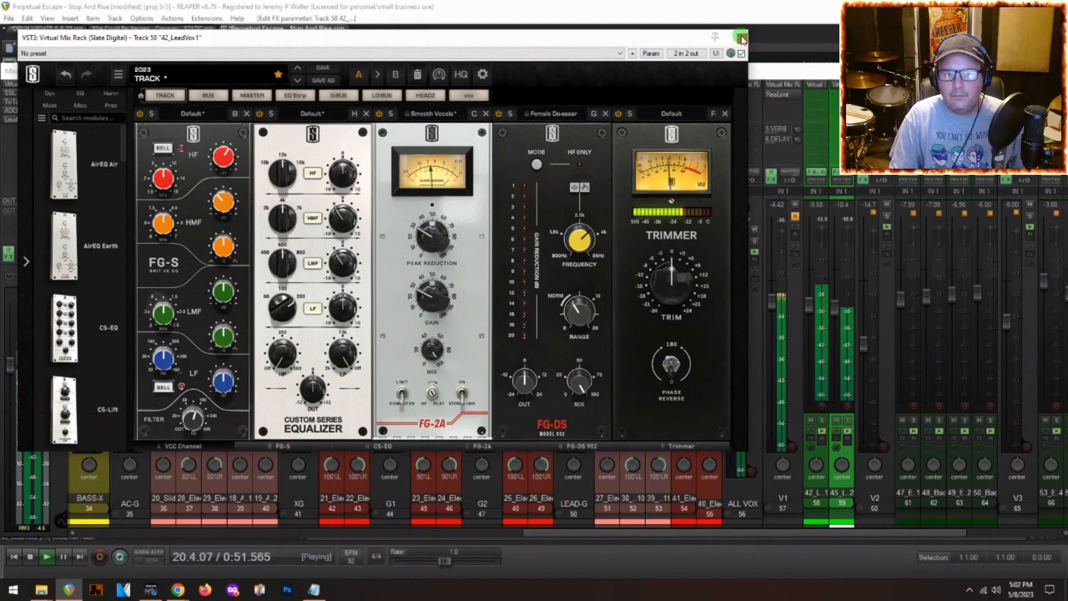
{"action": "left_click", "coordinate": [485, 114]}
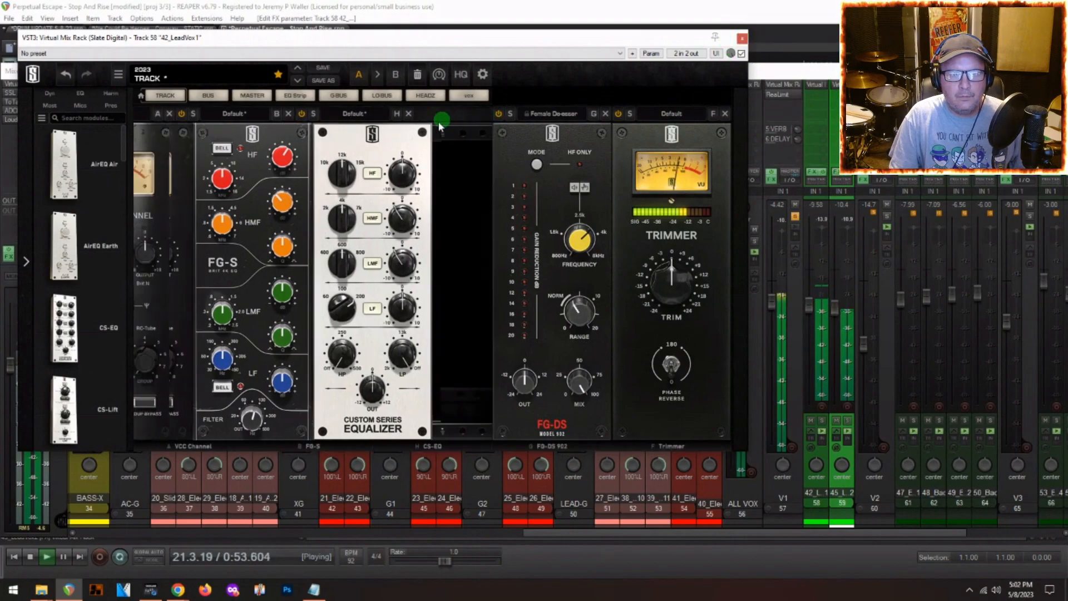
{"action": "left_click", "coordinate": [66, 94]}
{"action": "key", "text": "space"}
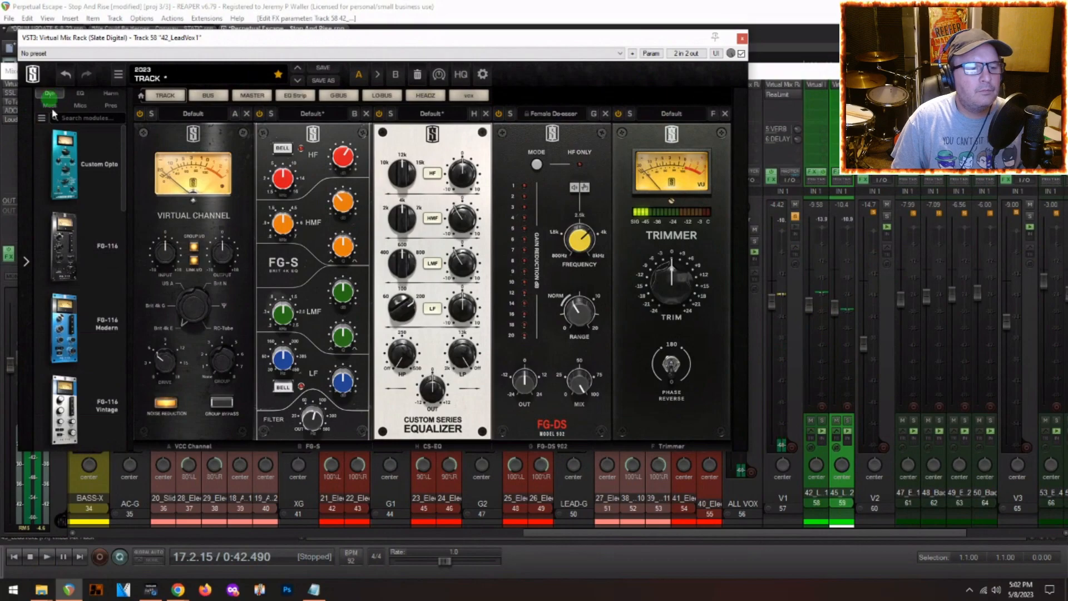
{"action": "left_click_drag", "start_coordinate": [86, 415], "coordinate": [570, 424]}
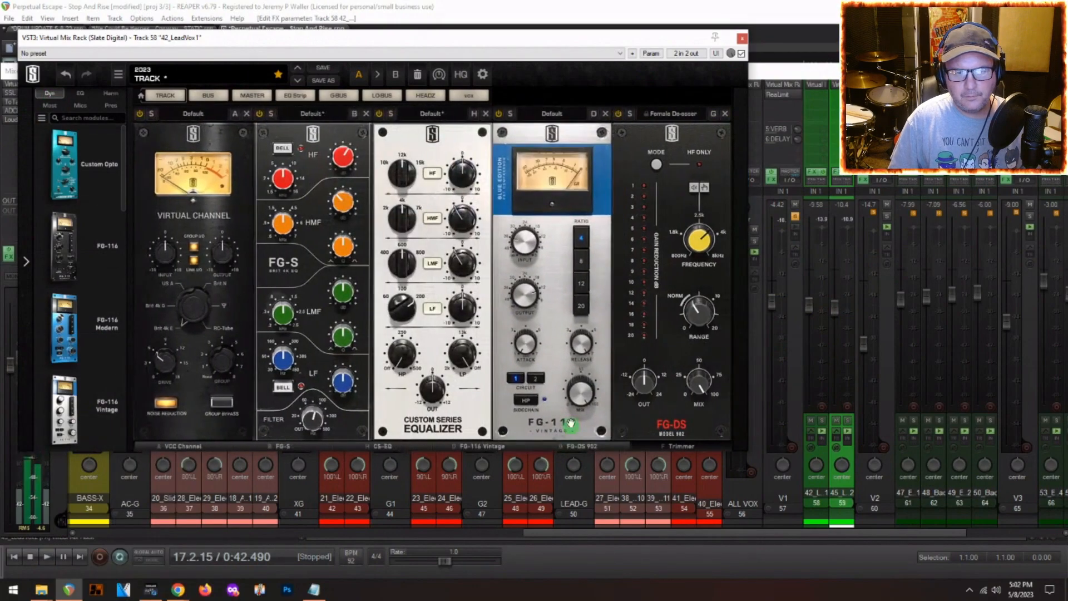
- Load the Lead Vox Heavy preset on the 42_LeadVox1 FG-116, set its output to -20.7 dB, and close the plugin
{"action": "left_click", "coordinate": [551, 113]}
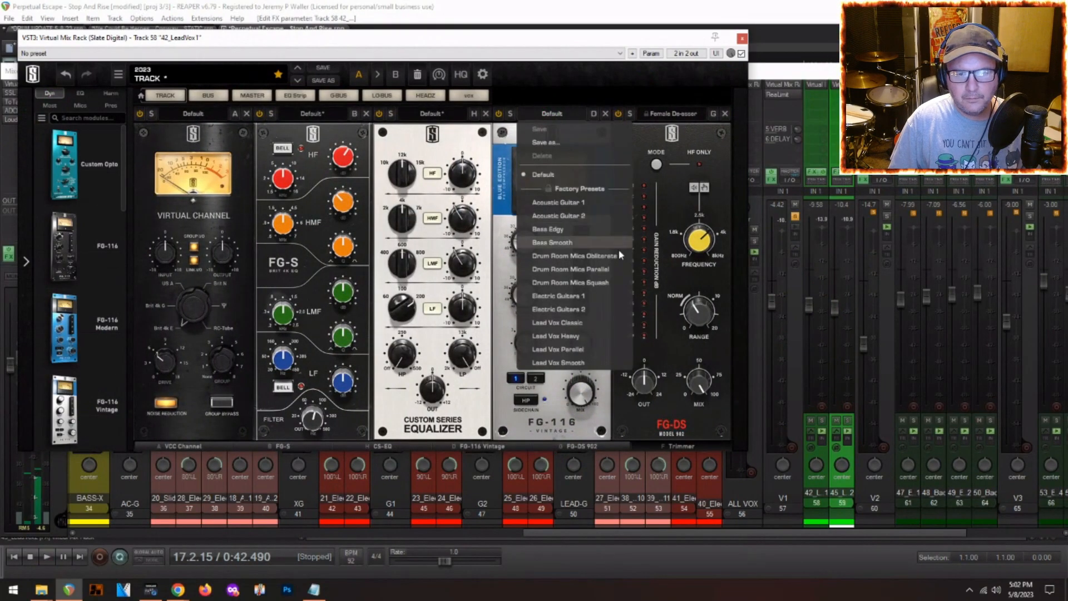
{"action": "left_click", "coordinate": [579, 336]}
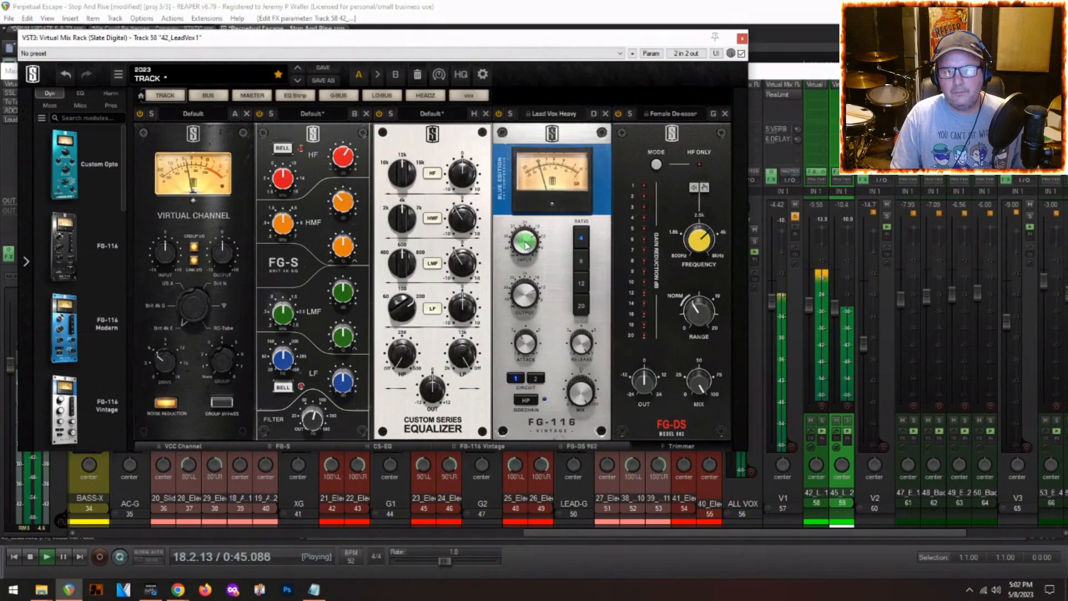
{"action": "left_click", "coordinate": [679, 447]}
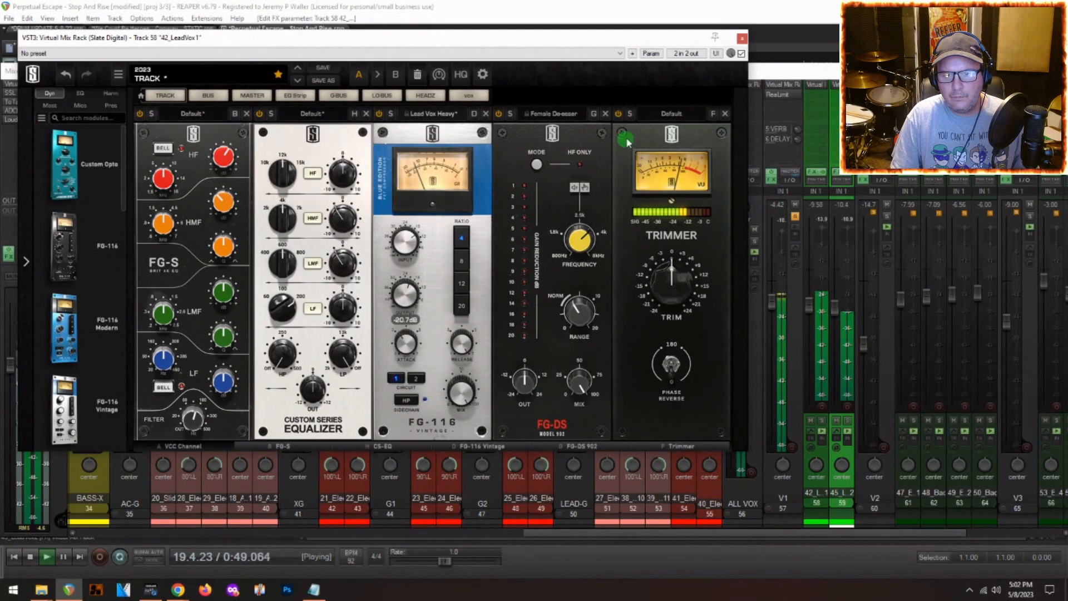
{"action": "left_click", "coordinate": [742, 38]}
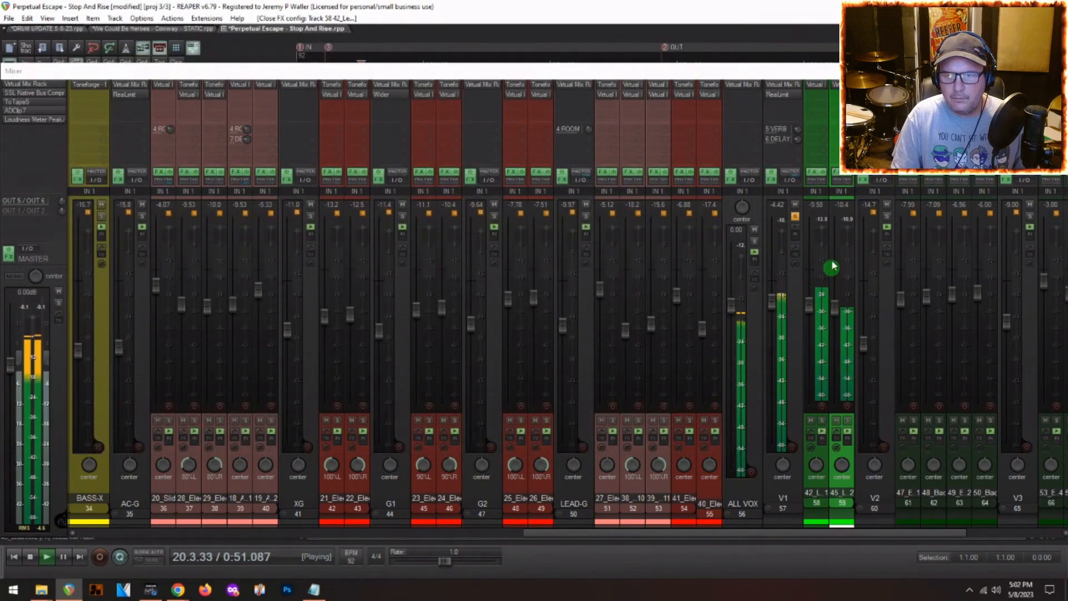
- Set the peak reduction of the Custom Opto compressor on the V1 folder to 27.5
{"action": "left_click", "coordinate": [792, 87]}
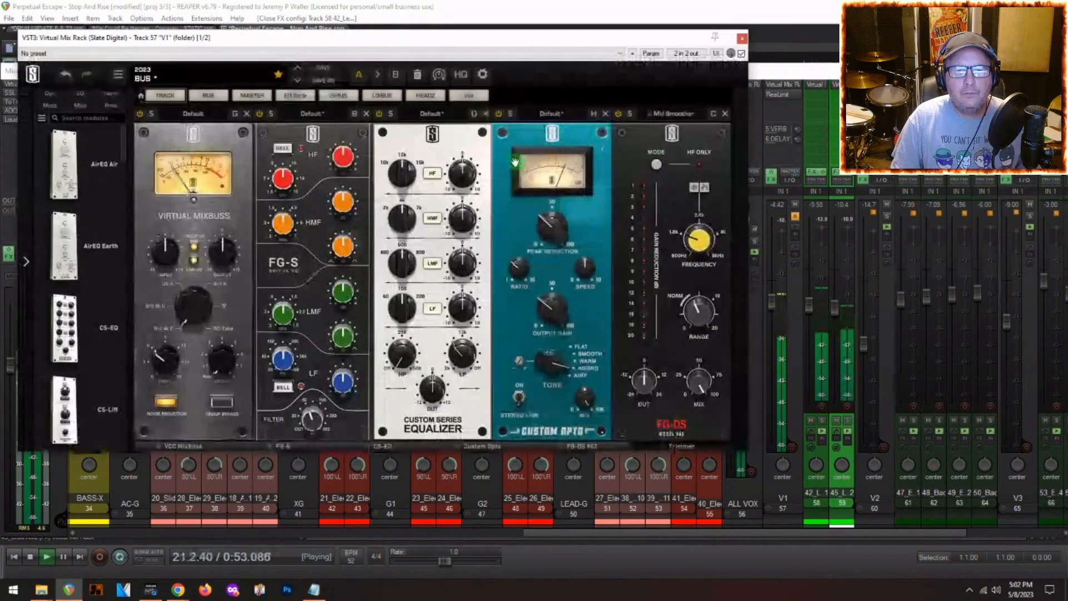
{"action": "left_click_drag", "start_coordinate": [561, 233], "coordinate": [560, 236]}
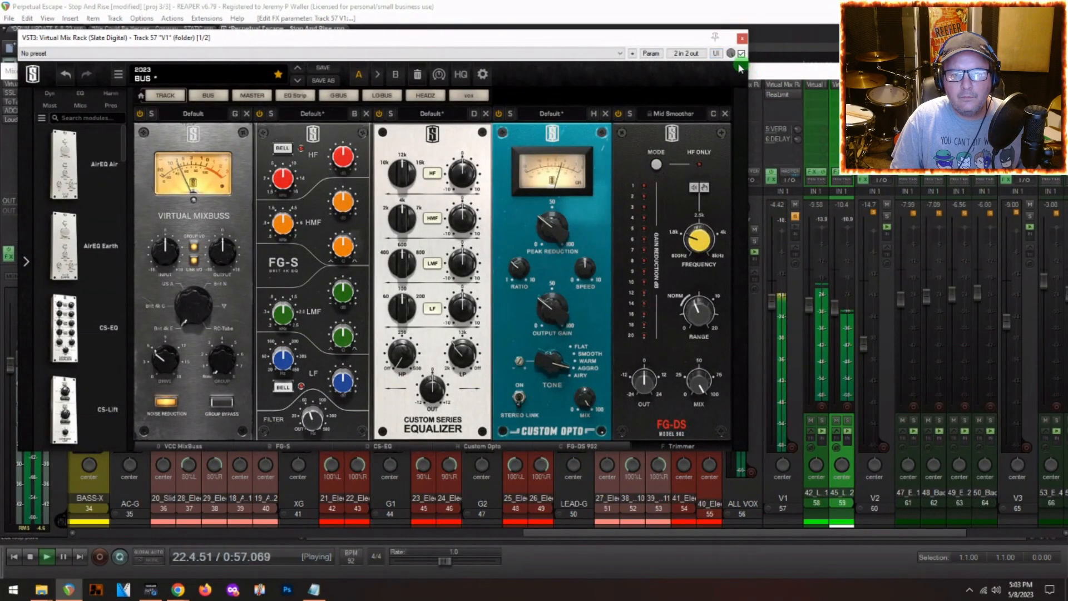
{"action": "left_click_drag", "start_coordinate": [562, 228], "coordinate": [562, 232]}
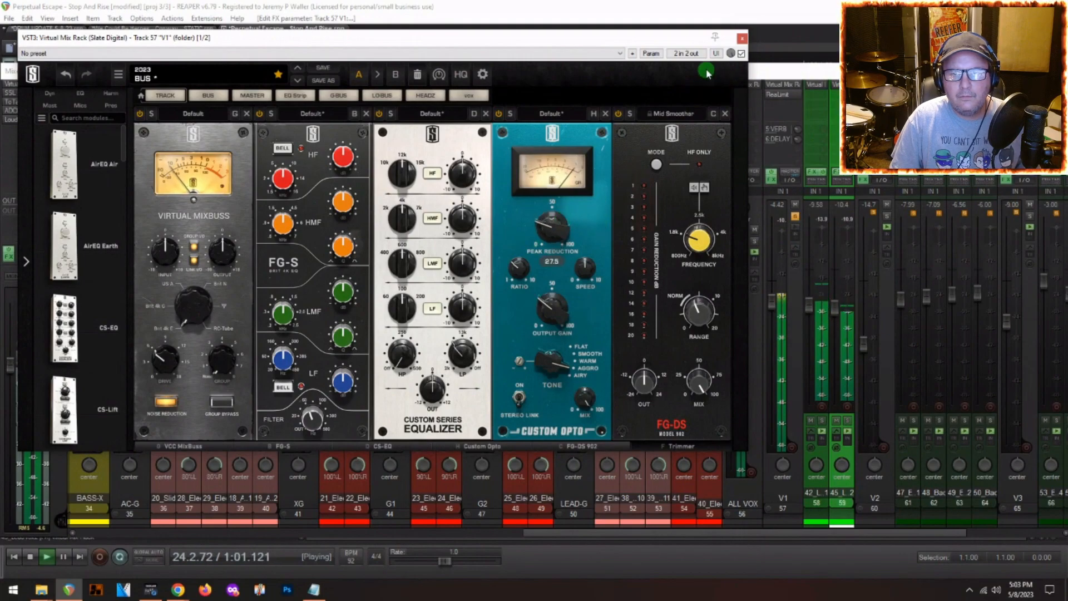
- Lower 42_LeadVox1 and 45_LeadVox2 together to -13.4 dB and -14.2 dB, and the V1 folder to -5.79 dB
{"action": "left_click", "coordinate": [742, 39]}
{"action": "left_click_drag", "start_coordinate": [835, 308], "coordinate": [836, 319]}
{"action": "left_click_drag", "start_coordinate": [768, 300], "coordinate": [771, 313]}
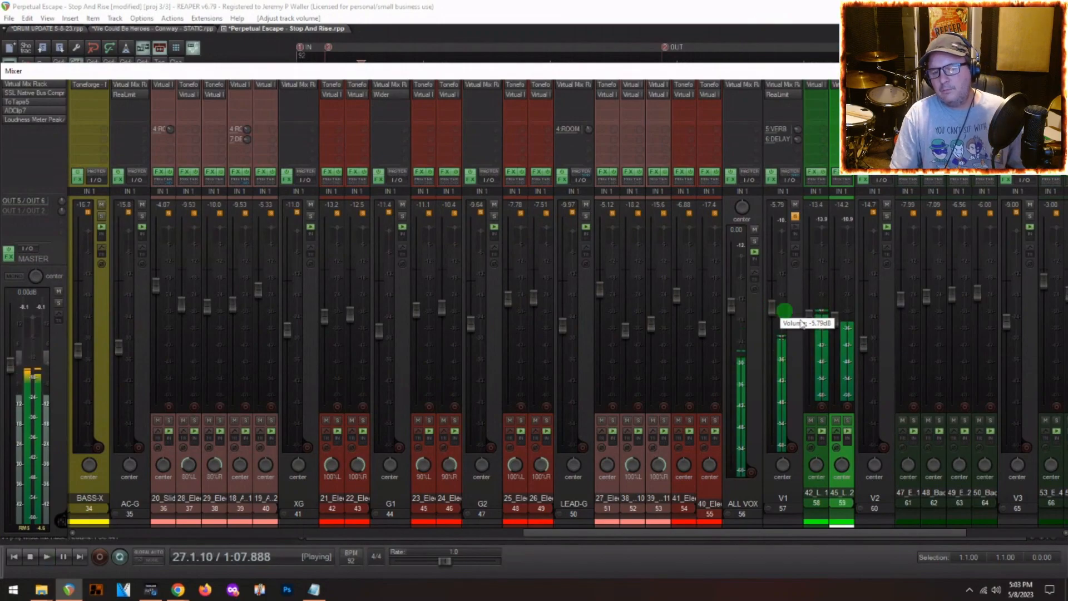
{"action": "key", "text": "space"}
{"action": "key", "text": "space"}
{"action": "key", "text": "space"}
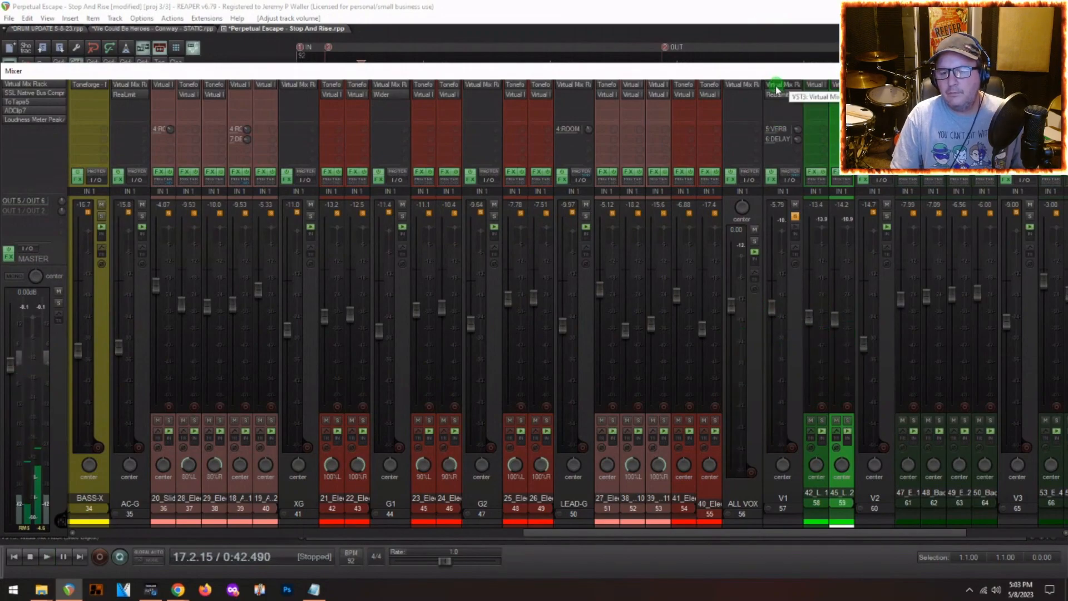
- Take V1 out of solo and raise its Custom Opto peak reduction to 45.0 while playing the full mix
{"action": "left_click", "coordinate": [777, 89]}
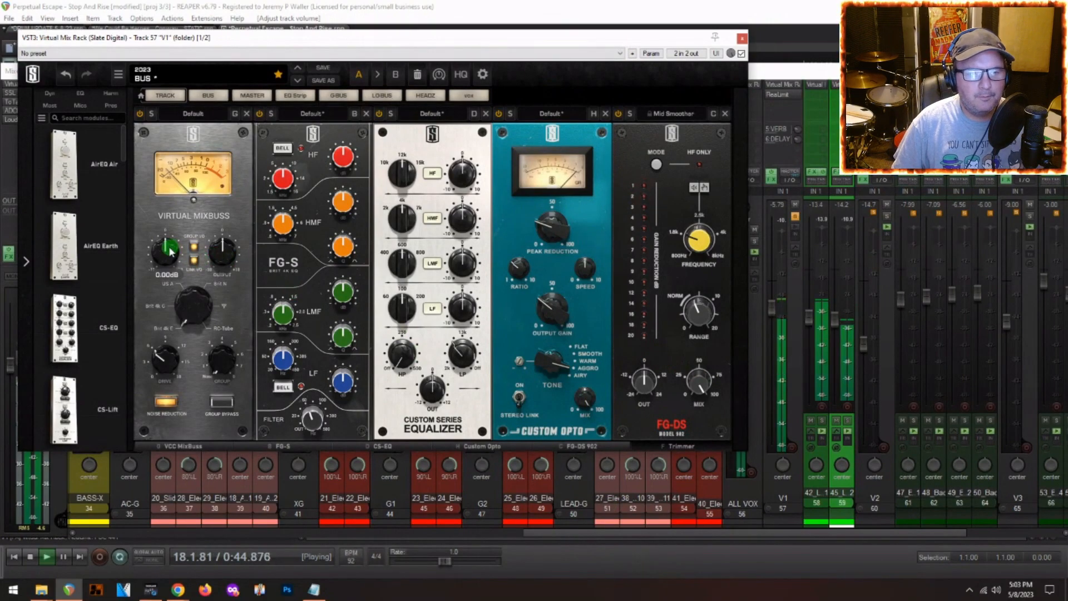
{"action": "left_click", "coordinate": [798, 219]}
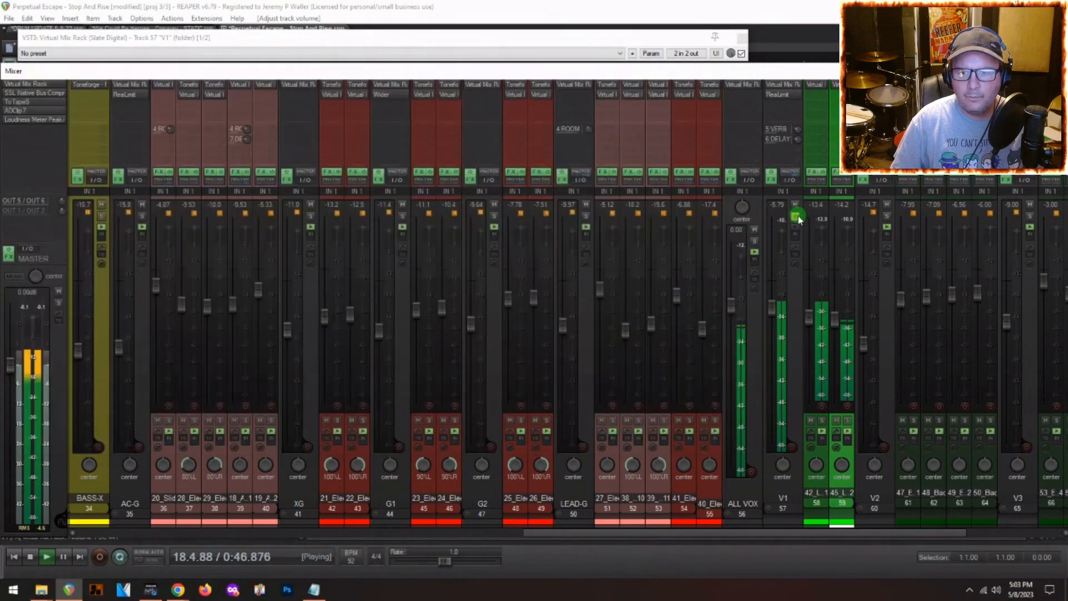
{"action": "left_click", "coordinate": [590, 37]}
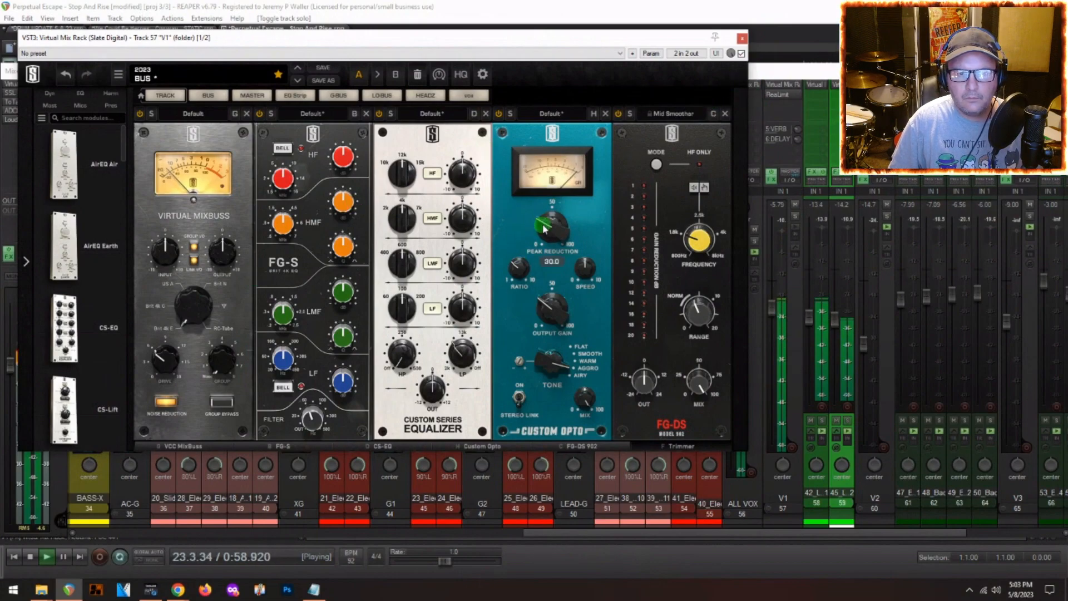
{"action": "scroll", "coordinate": [544, 228], "scroll_direction": "up", "scroll_amount": 1}
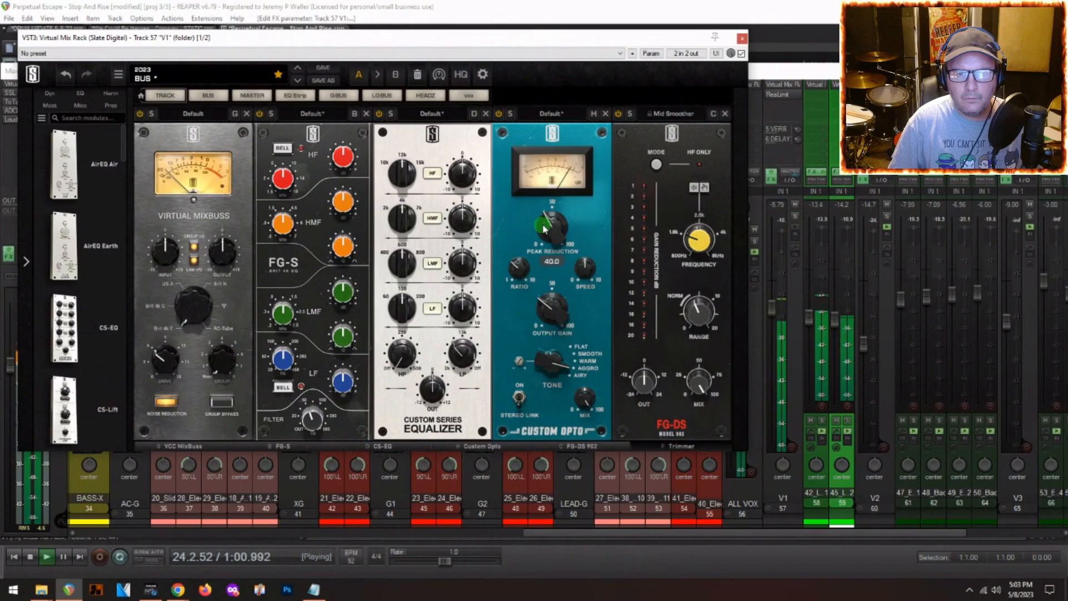
{"action": "scroll", "coordinate": [544, 229], "scroll_direction": "up", "scroll_amount": 2}
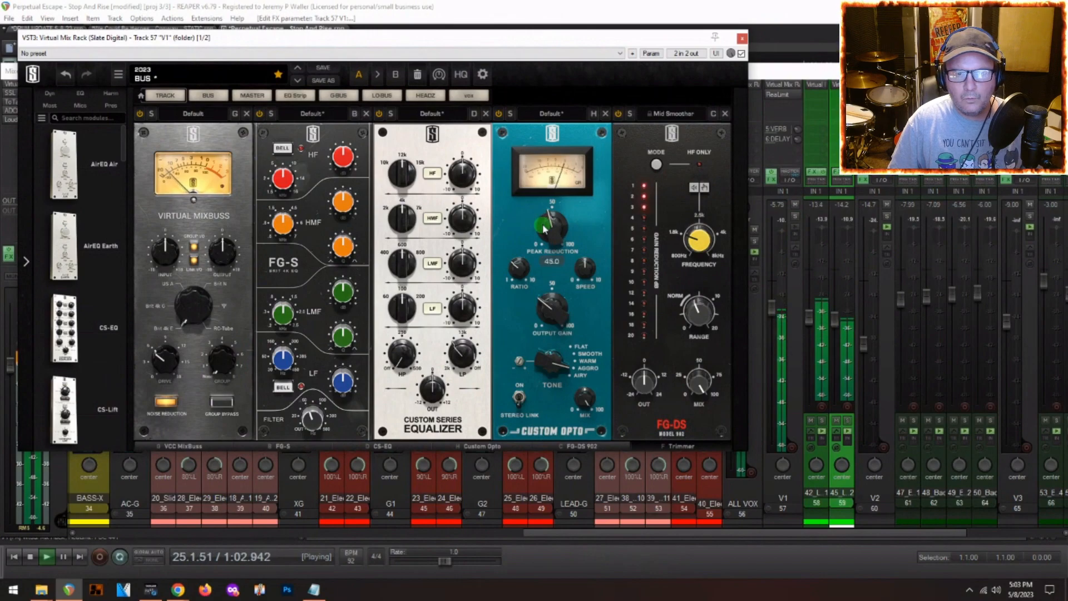
{"action": "left_click", "coordinate": [678, 446]}
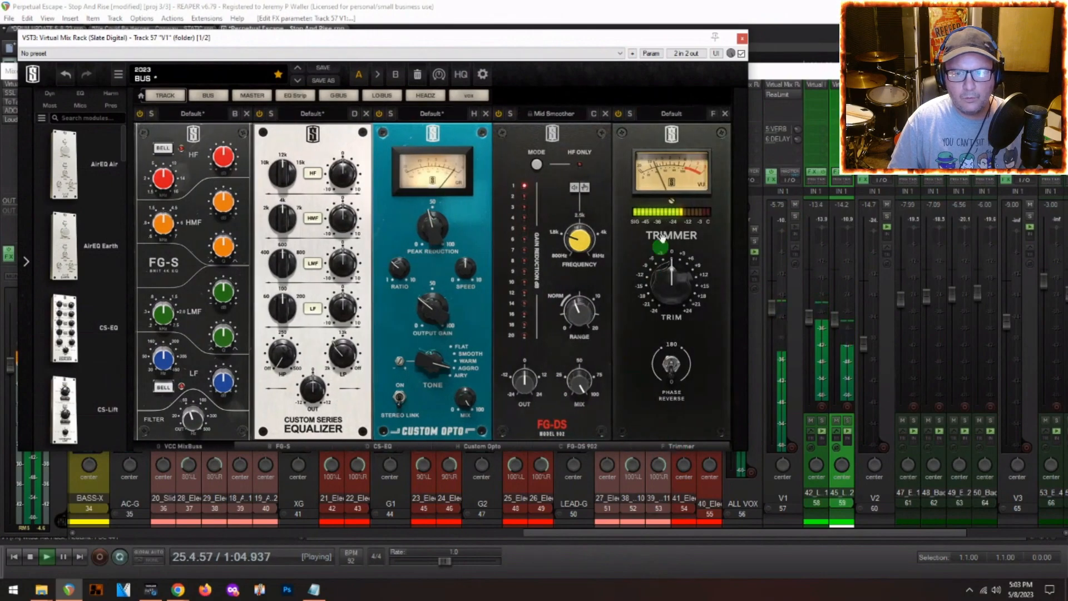
{"action": "left_click", "coordinate": [742, 38]}
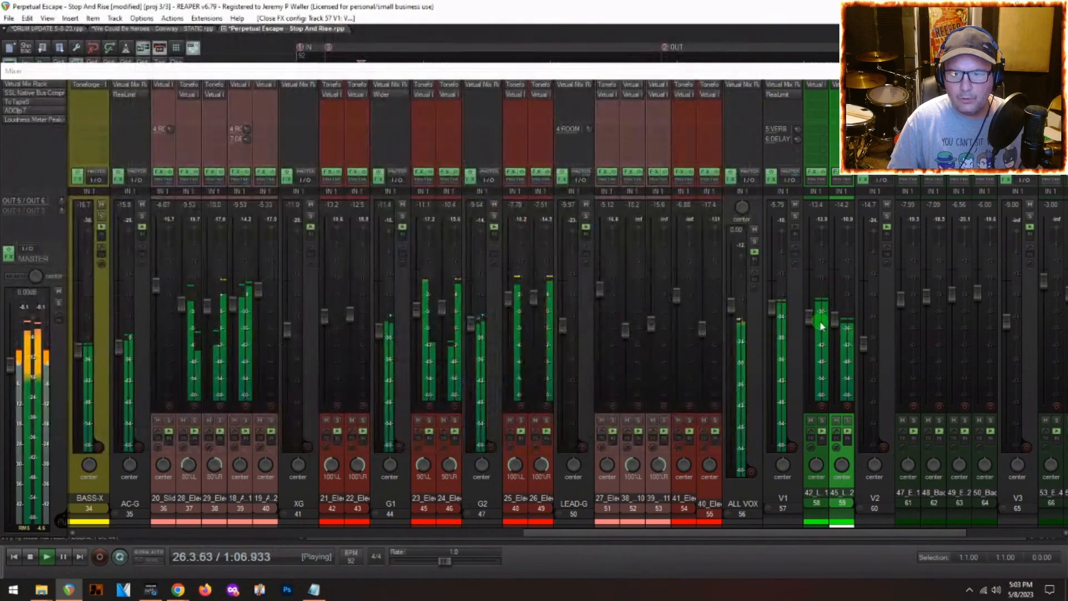
{"action": "key", "text": "space"}
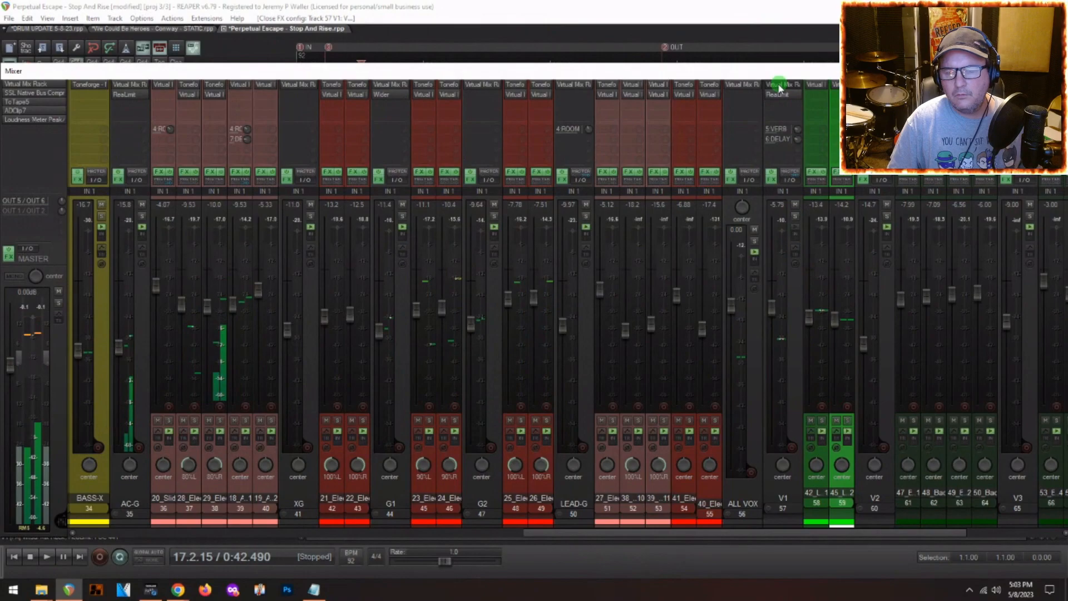
- Raise 42_LeadVox1 and 45_LeadVox2 together to 0.63 dB and -0.18 dB, and lower the V1 folder to about -9.5 dB
{"action": "left_click", "coordinate": [779, 88]}
{"action": "key", "text": "space"}
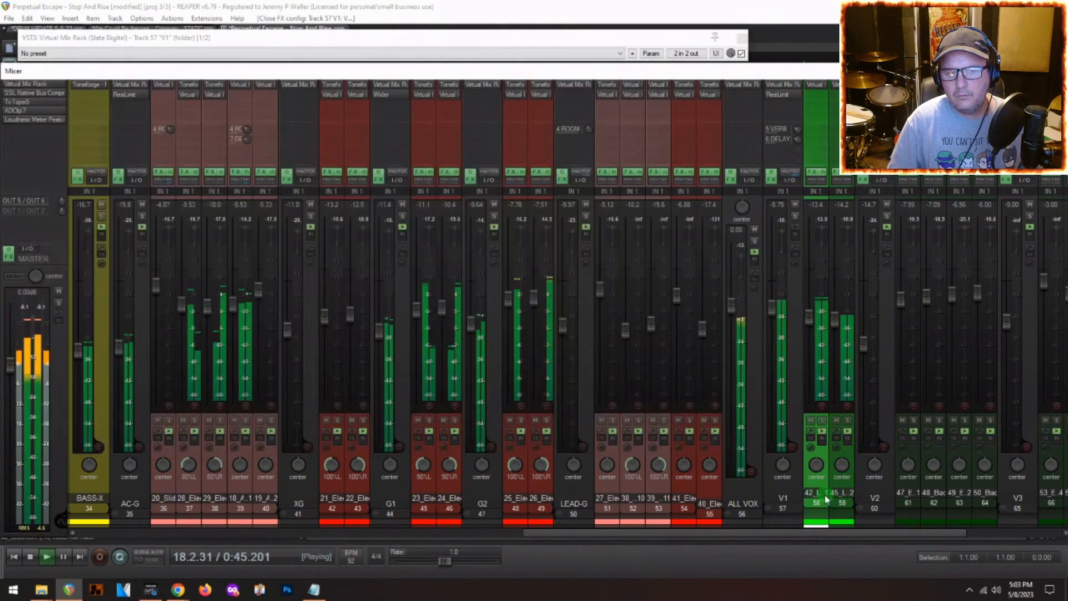
{"action": "left_click", "coordinate": [818, 340]}
{"action": "left_click_drag", "start_coordinate": [772, 306], "coordinate": [772, 372]}
{"action": "left_click", "coordinate": [836, 494], "text": "ctrl"}
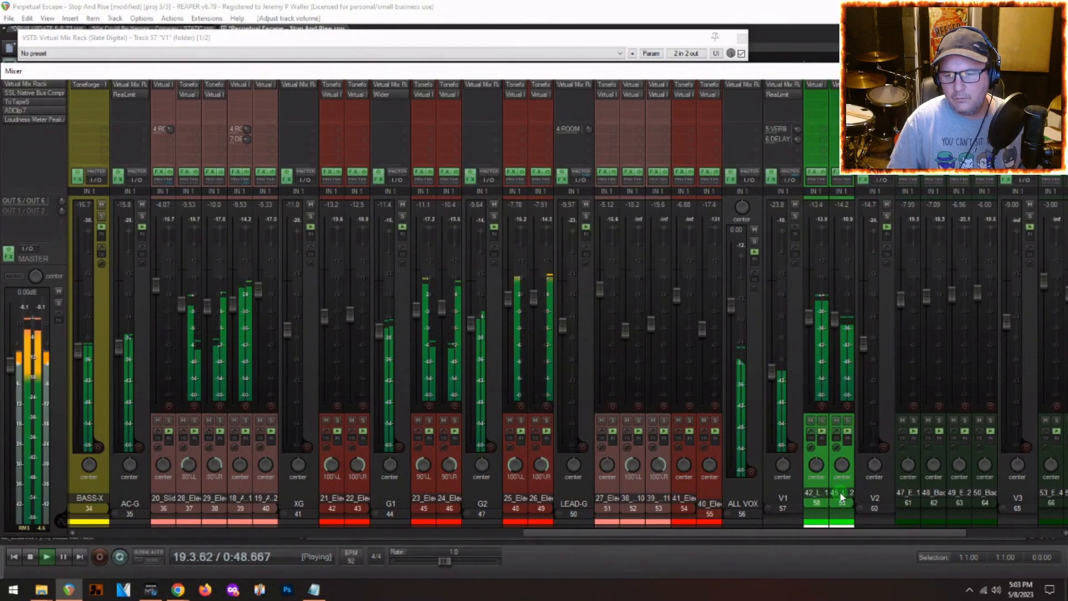
{"action": "left_click_drag", "start_coordinate": [802, 277], "coordinate": [802, 274]}
{"action": "left_click_drag", "start_coordinate": [787, 376], "coordinate": [771, 330]}
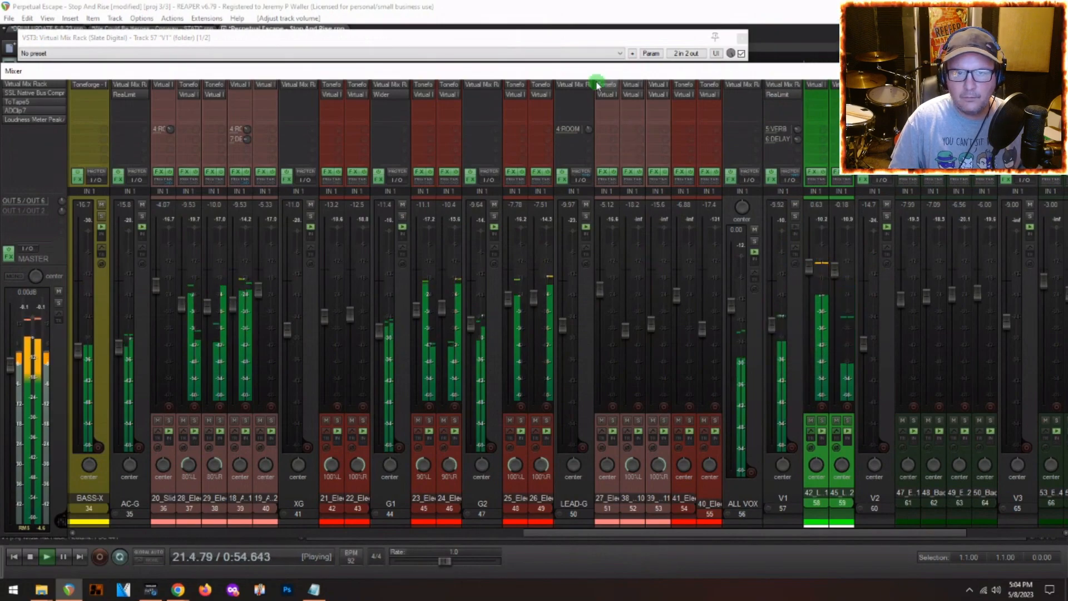
- On the V1 rack, reduce the Custom Opto's peak reduction and output gain, and set the Custom Series Equalizer's HMF gain to -3.10
{"action": "left_click", "coordinate": [560, 39]}
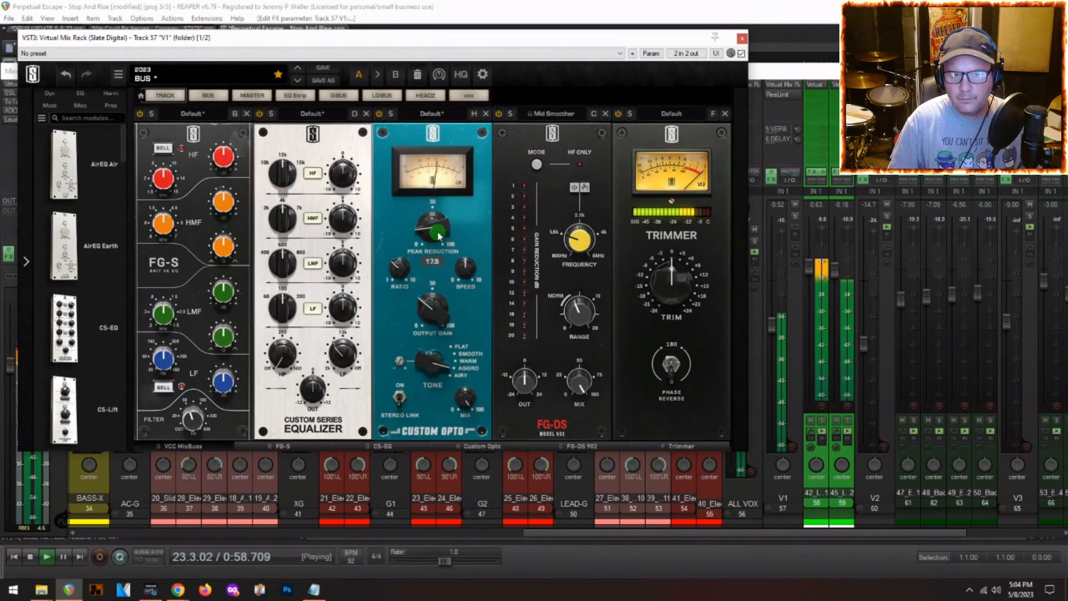
{"action": "left_click_drag", "start_coordinate": [444, 300], "coordinate": [437, 318]}
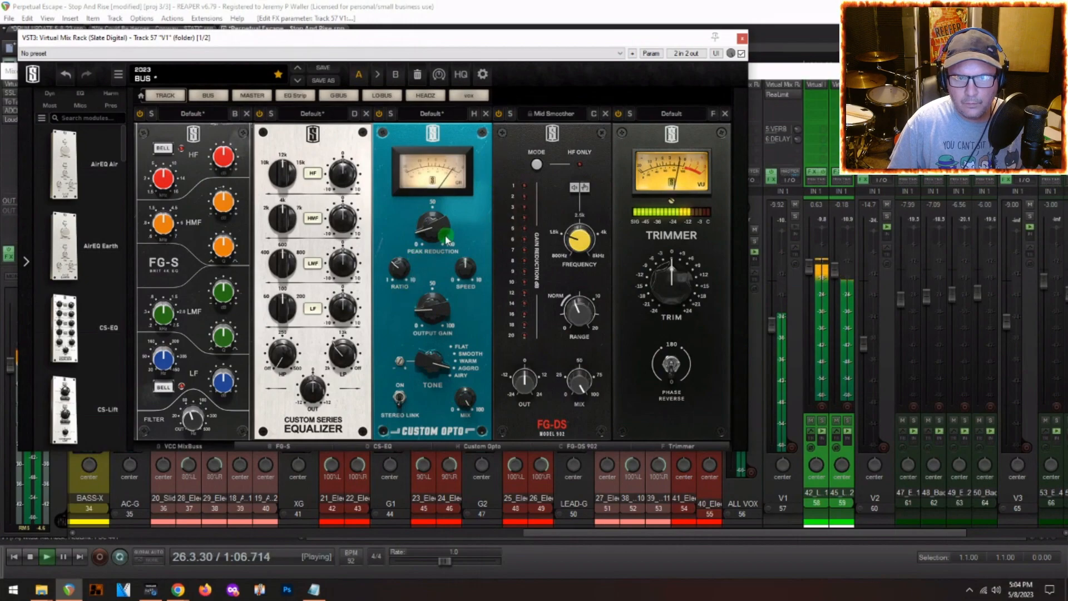
{"action": "key", "text": "space"}
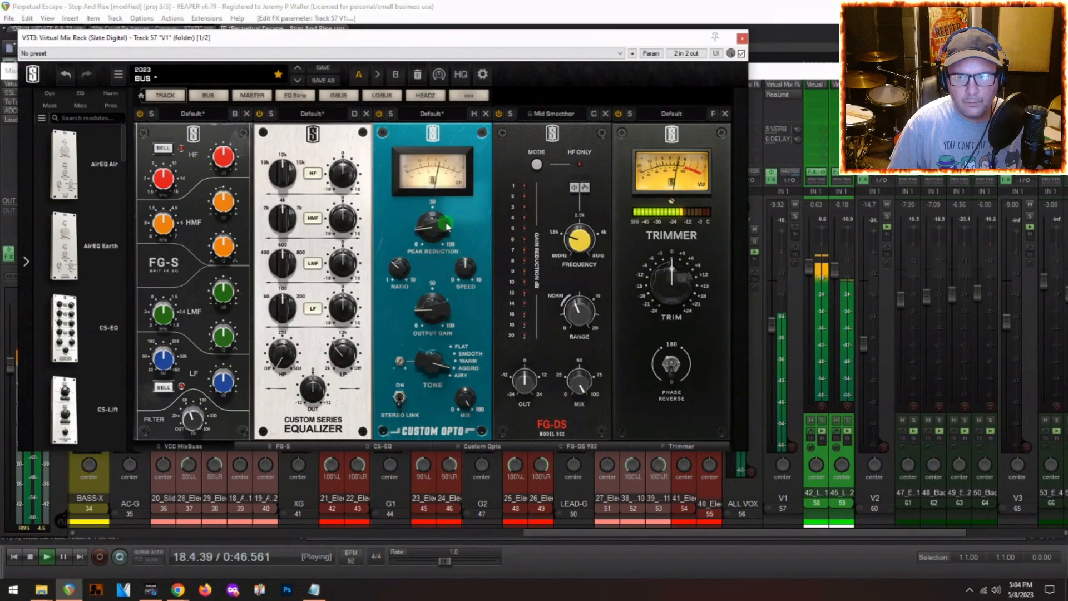
{"action": "left_click_drag", "start_coordinate": [441, 314], "coordinate": [441, 311]}
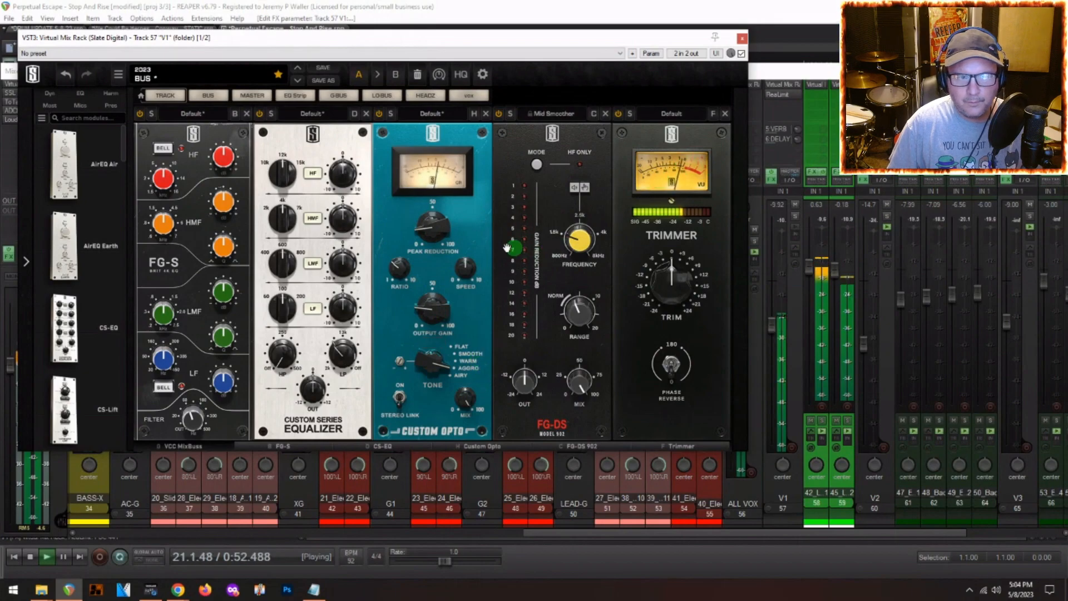
{"action": "left_click_drag", "start_coordinate": [341, 220], "coordinate": [341, 221]}
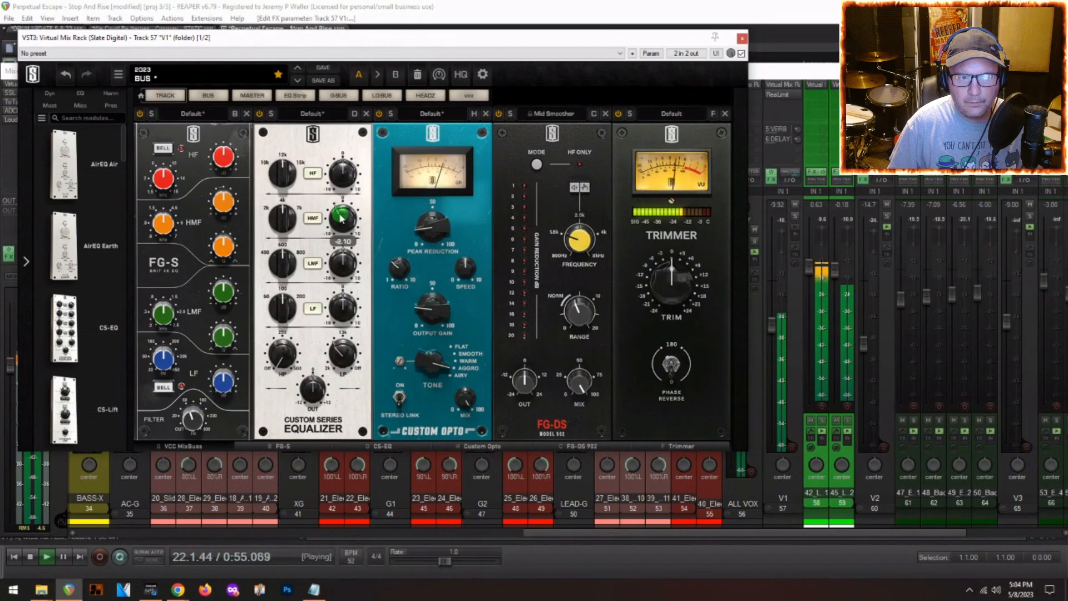
{"action": "left_click", "coordinate": [742, 38]}
- Solo the V4 folder and bring up its backing vocal tracks in the arrange view
{"action": "scroll", "coordinate": [848, 423], "scroll_direction": "right", "scroll_amount": 5}
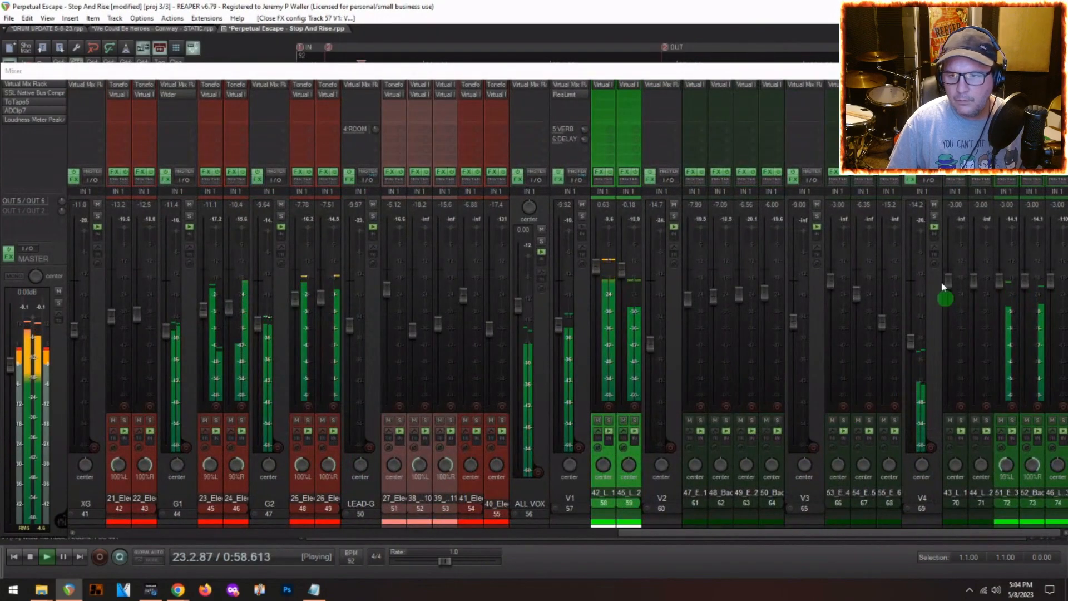
{"action": "key", "text": "space"}
{"action": "left_click", "coordinate": [934, 217]}
{"action": "key", "text": "space"}
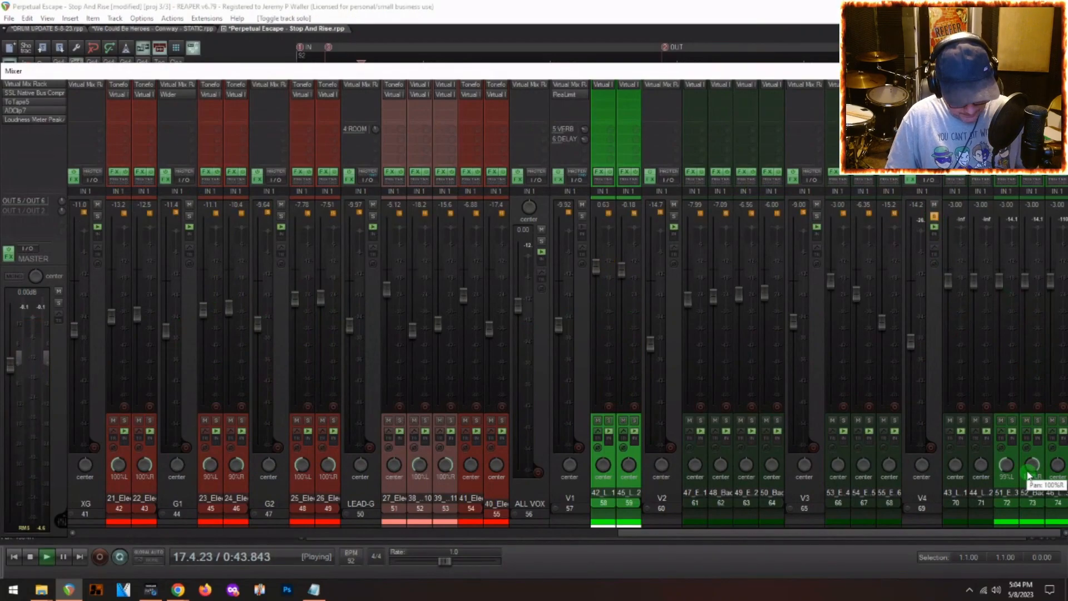
{"action": "key", "text": "ctrl+m"}
{"action": "scroll", "coordinate": [222, 391], "scroll_direction": "down", "scroll_amount": 6}
{"action": "scroll", "coordinate": [220, 392], "scroll_direction": "down", "scroll_amount": 8}
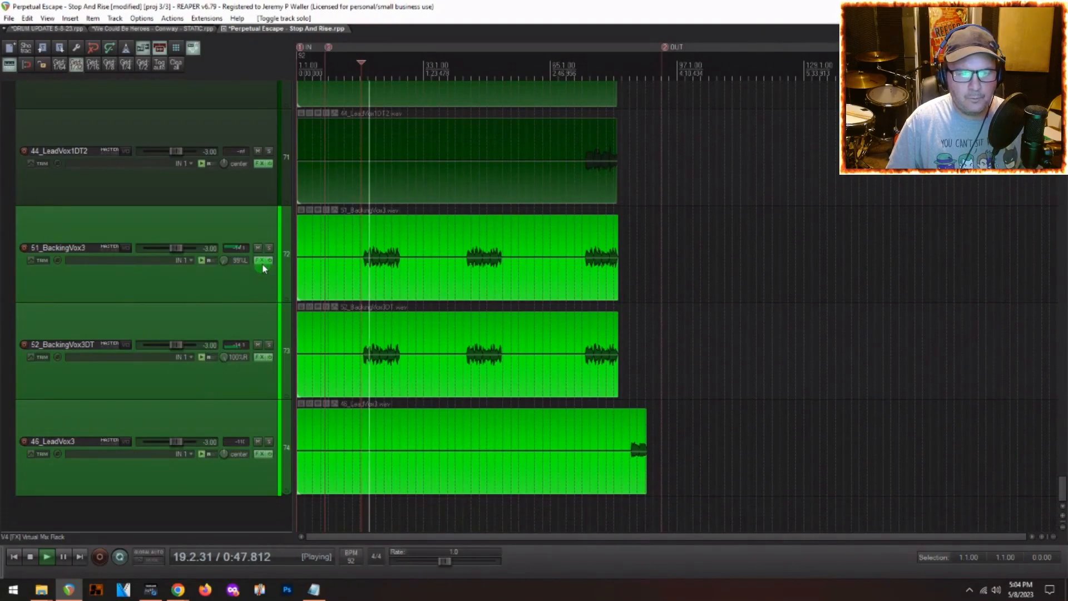
- Solo 51_BackingVox3 and set the FG-S high-mid gain in its Virtual Mix Rack to -4.20 dB
{"action": "key", "text": "space"}
{"action": "left_click", "coordinate": [259, 261]}
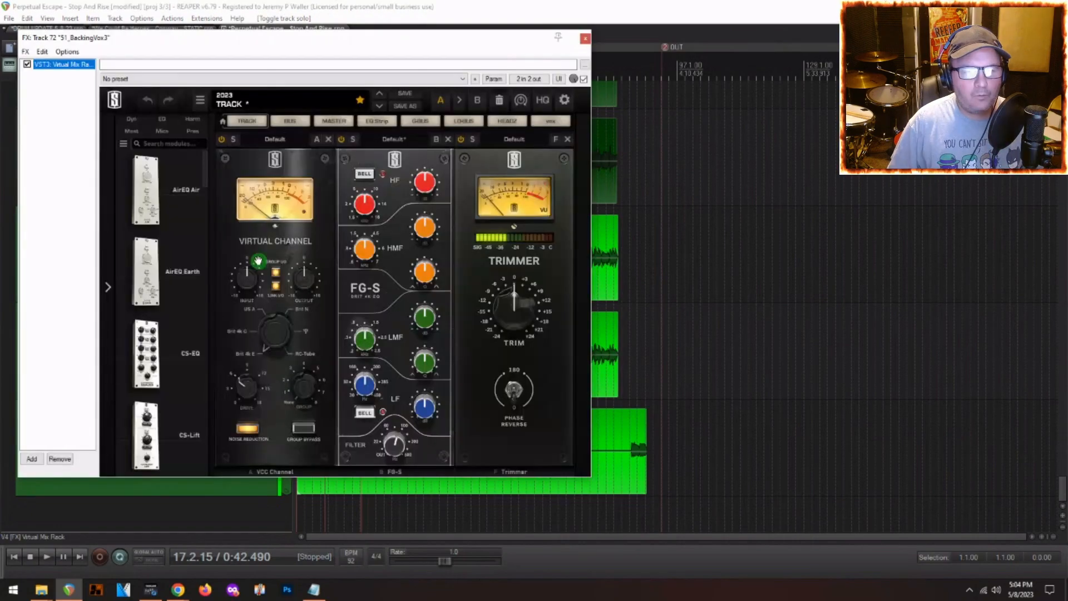
{"action": "left_click", "coordinate": [581, 37]}
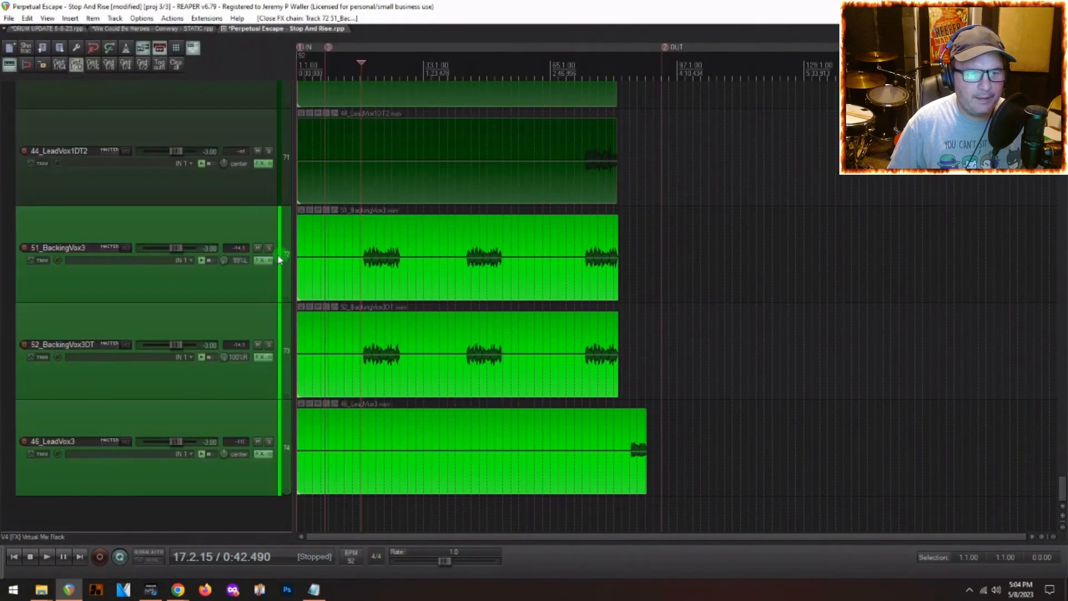
{"action": "left_click", "coordinate": [269, 248]}
{"action": "key", "text": "space"}
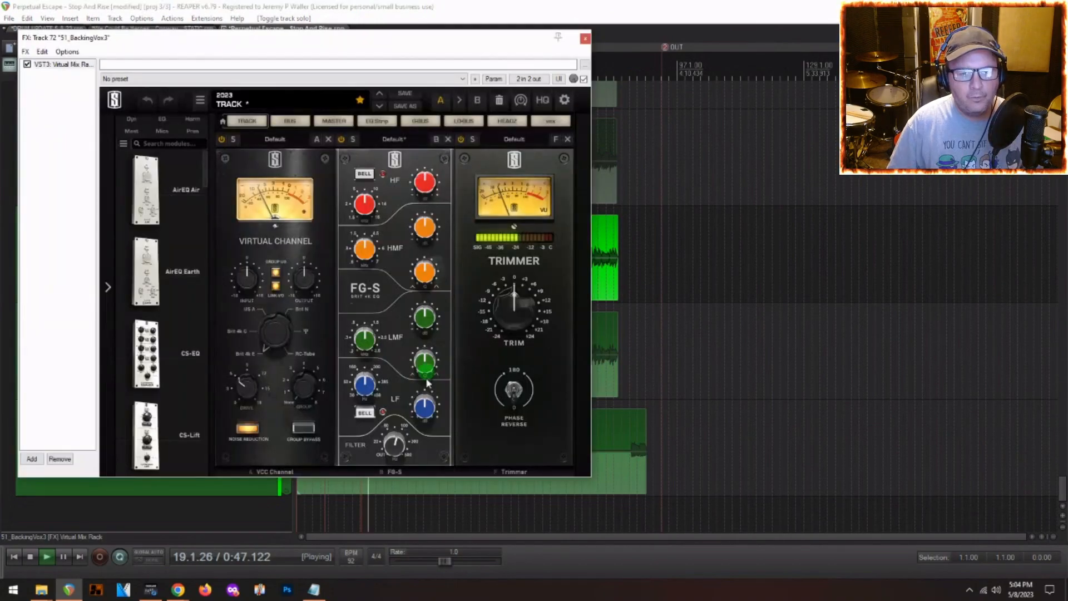
{"action": "mouse_move", "coordinate": [426, 224]}
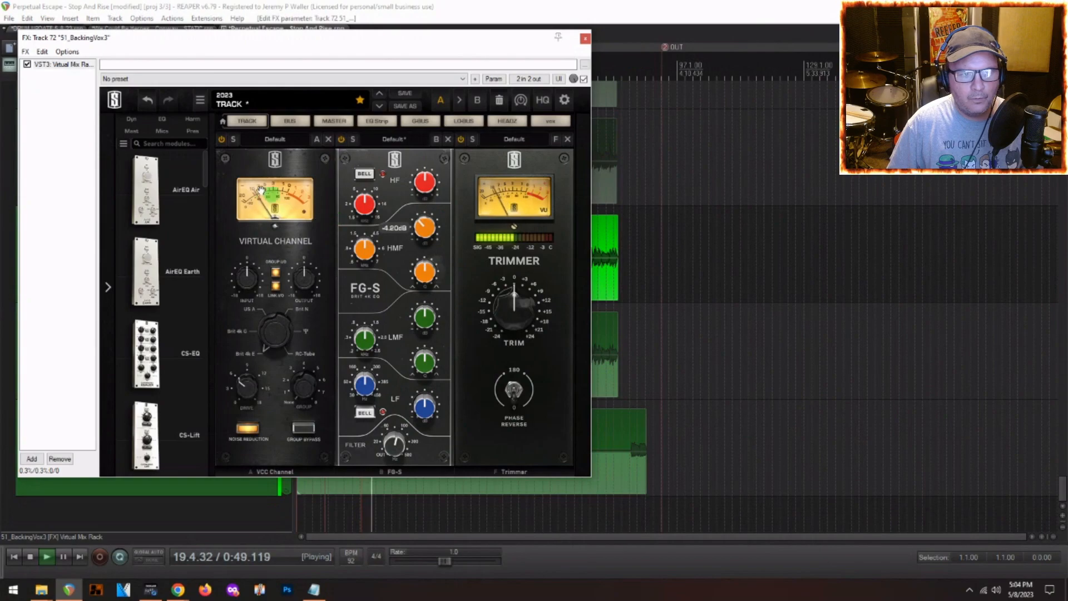
- Insert an FG-116 Vintage compressor between the FG-S and Trimmer on 51_BackingVox3 and load its Lead Vox Parallel preset
{"action": "left_click", "coordinate": [131, 120]}
{"action": "scroll", "coordinate": [144, 186], "scroll_direction": "down", "scroll_amount": 2}
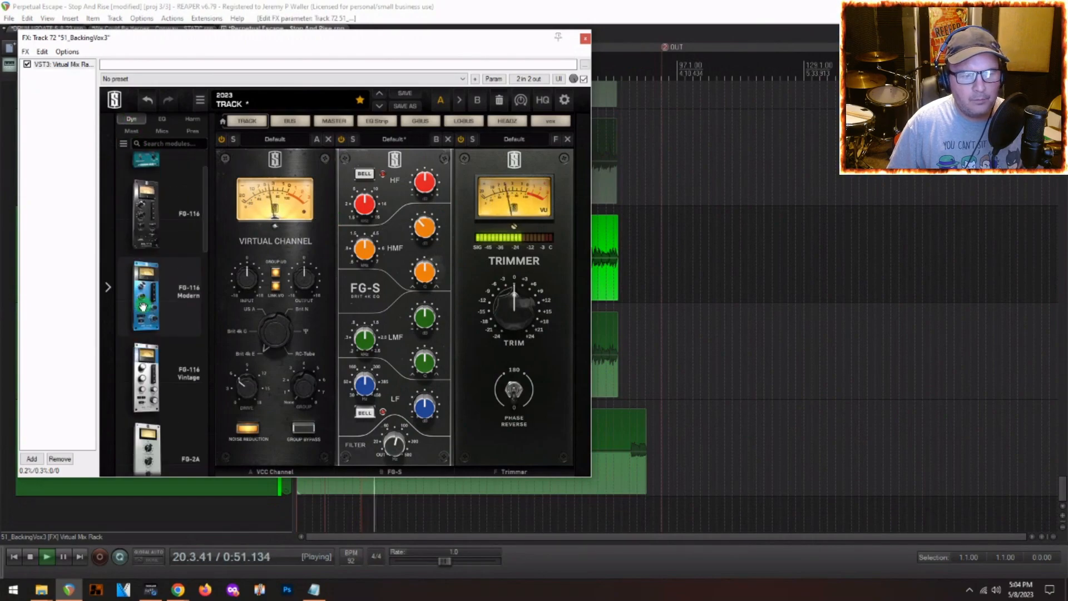
{"action": "left_click_drag", "start_coordinate": [147, 347], "coordinate": [510, 394]}
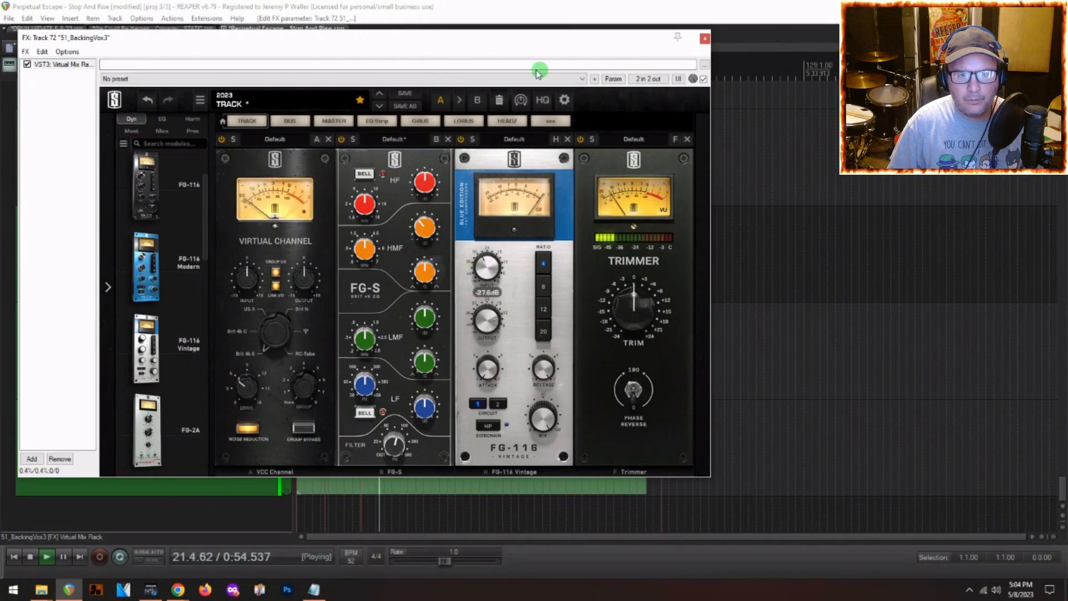
{"action": "left_click", "coordinate": [513, 139]}
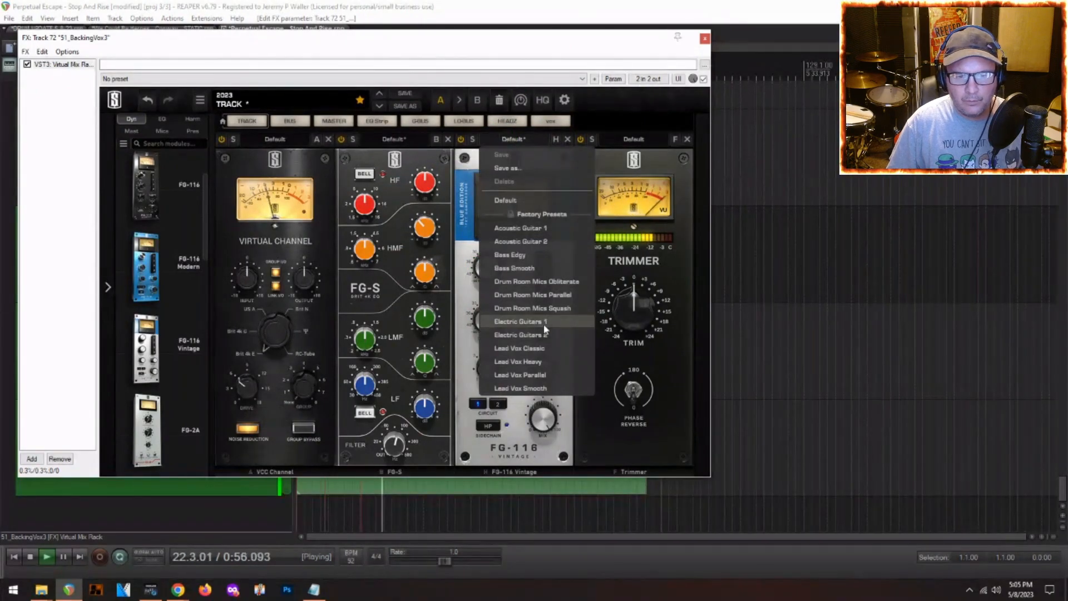
{"action": "left_click", "coordinate": [534, 374]}
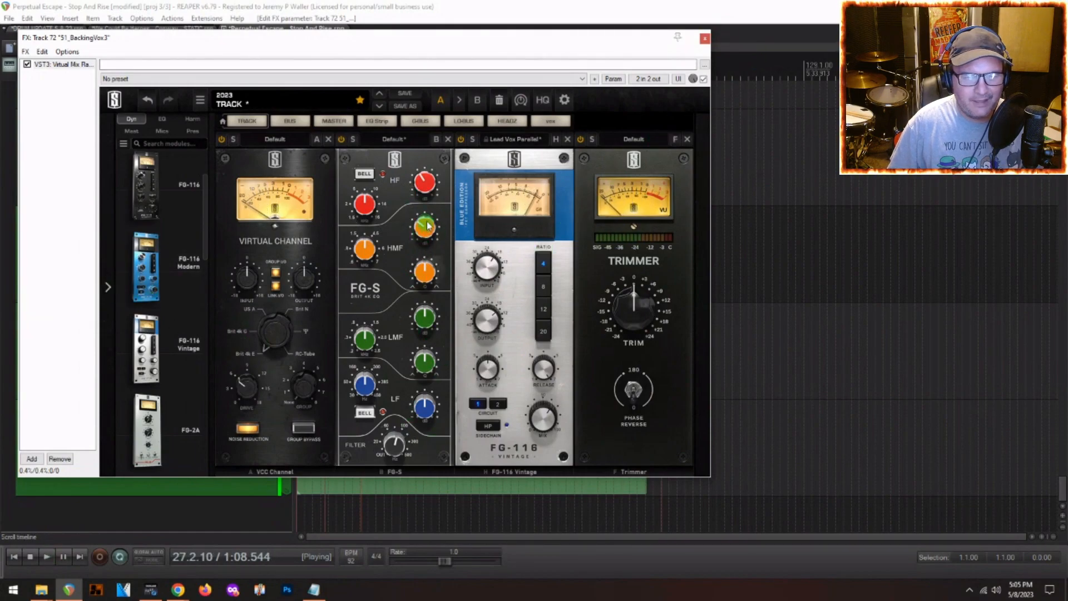
- On the 51_BackingVox3 FG-S, cut the low-mids by about 5 dB at a lower frequency and readjust the high-mid gain
{"action": "left_click_drag", "start_coordinate": [428, 225], "coordinate": [426, 239]}
{"action": "left_click_drag", "start_coordinate": [424, 314], "coordinate": [359, 345]}
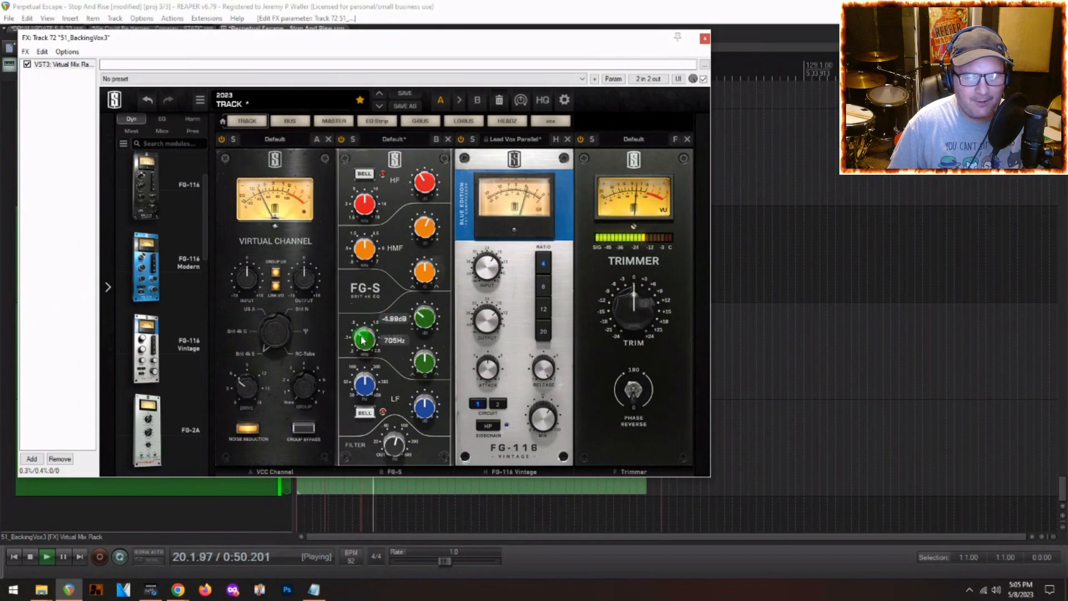
{"action": "left_click_drag", "start_coordinate": [362, 337], "coordinate": [428, 327]}
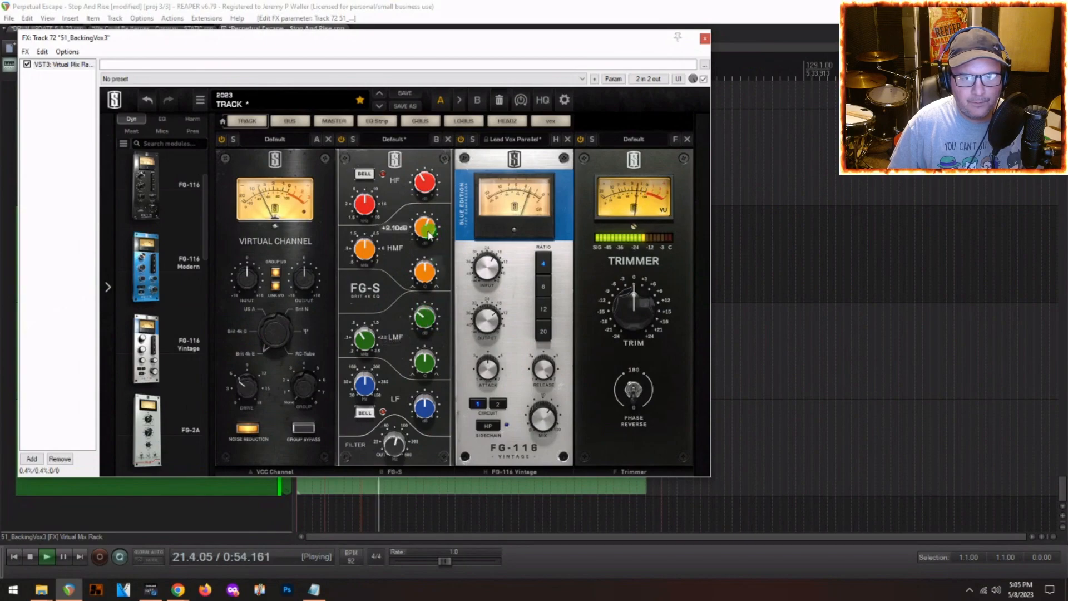
{"action": "scroll", "coordinate": [429, 235], "scroll_direction": "down", "scroll_amount": 3}
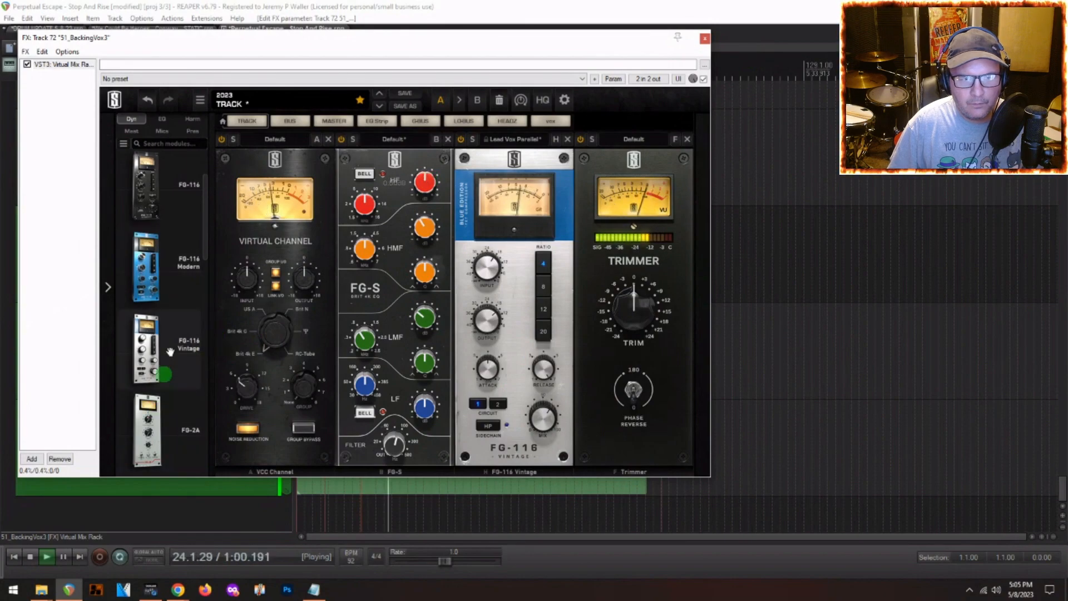
{"action": "left_click", "coordinate": [704, 38]}
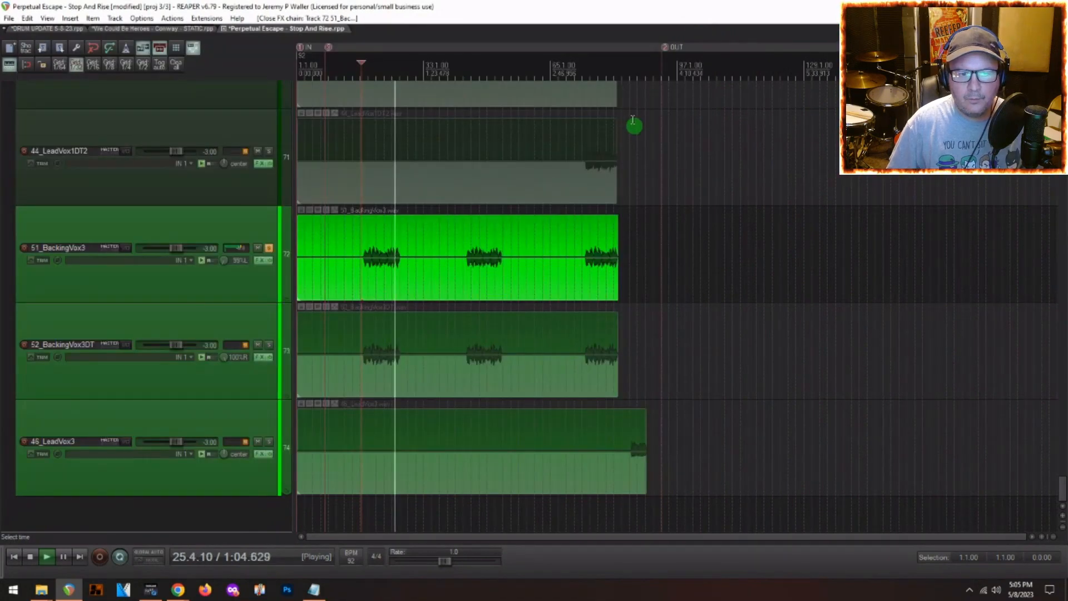
- Solo 52_BackingVox3DT as well, copy the 51_BackingVox3 effects onto it, and bring back the mixer
{"action": "left_click", "coordinate": [267, 346]}
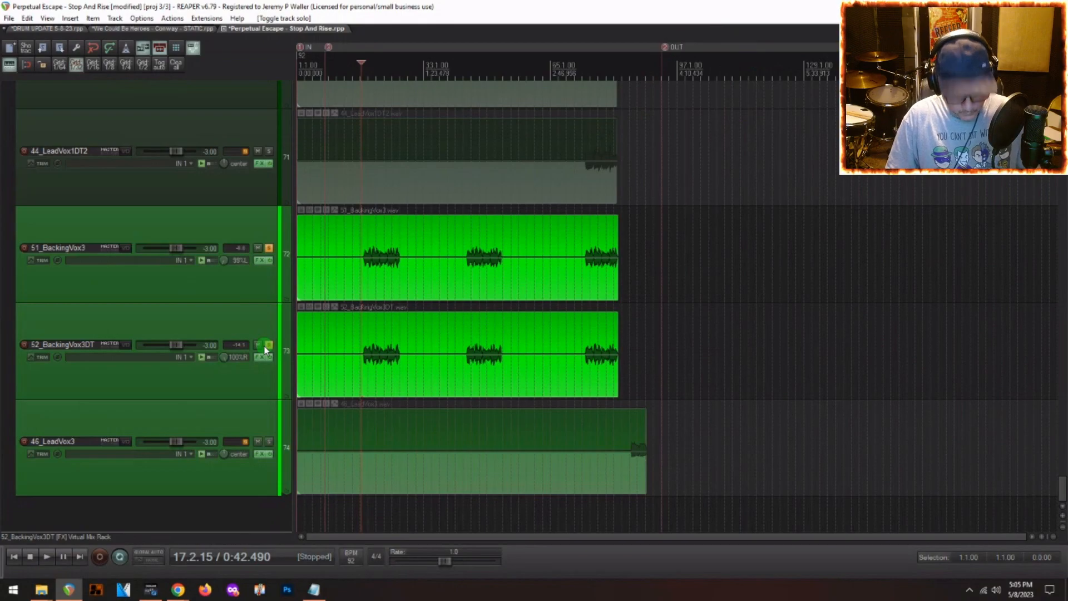
{"action": "key", "text": "ctrl+m"}
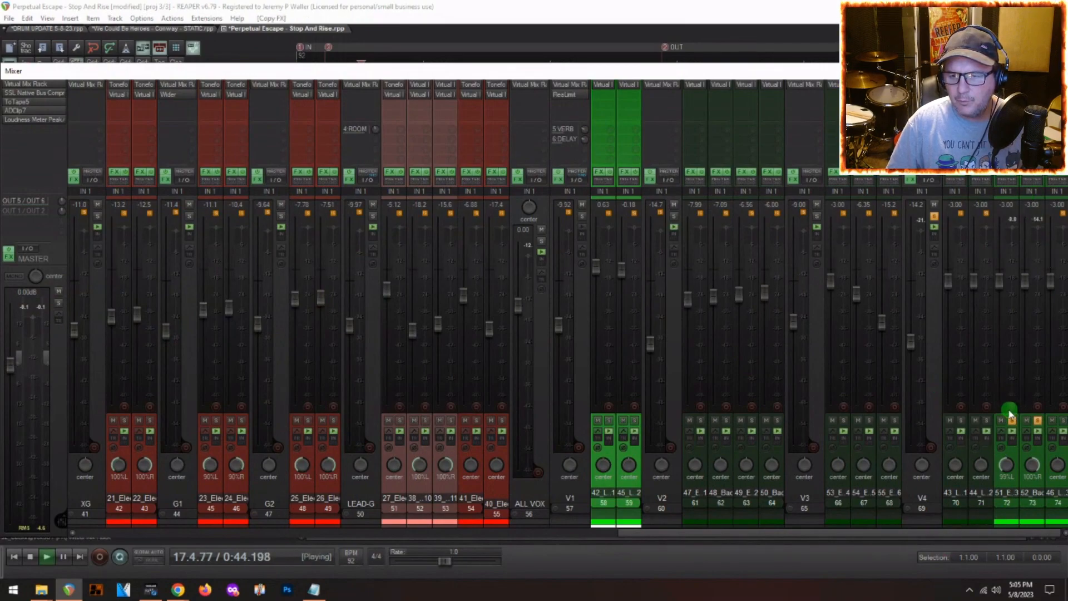
- Pan 51_BackingVox3 to 80% left and 52_BackingVox3DT to 80% right, checking their volume faders
{"action": "left_click", "coordinate": [999, 290]}
{"action": "scroll", "coordinate": [1008, 468], "scroll_direction": "up", "scroll_amount": 10}
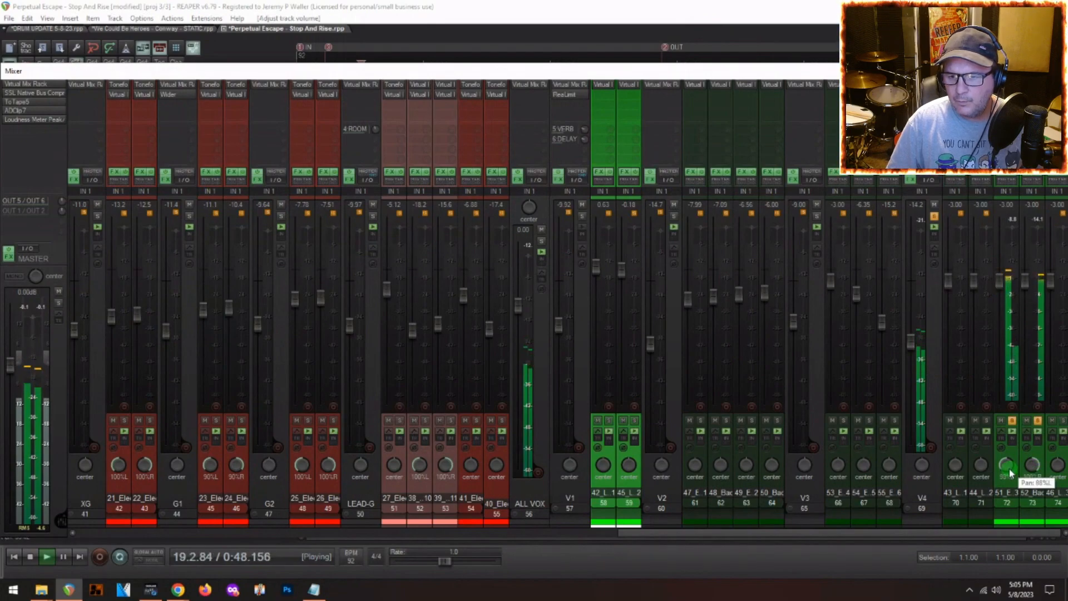
{"action": "scroll", "coordinate": [1009, 468], "scroll_direction": "down", "scroll_amount": 3}
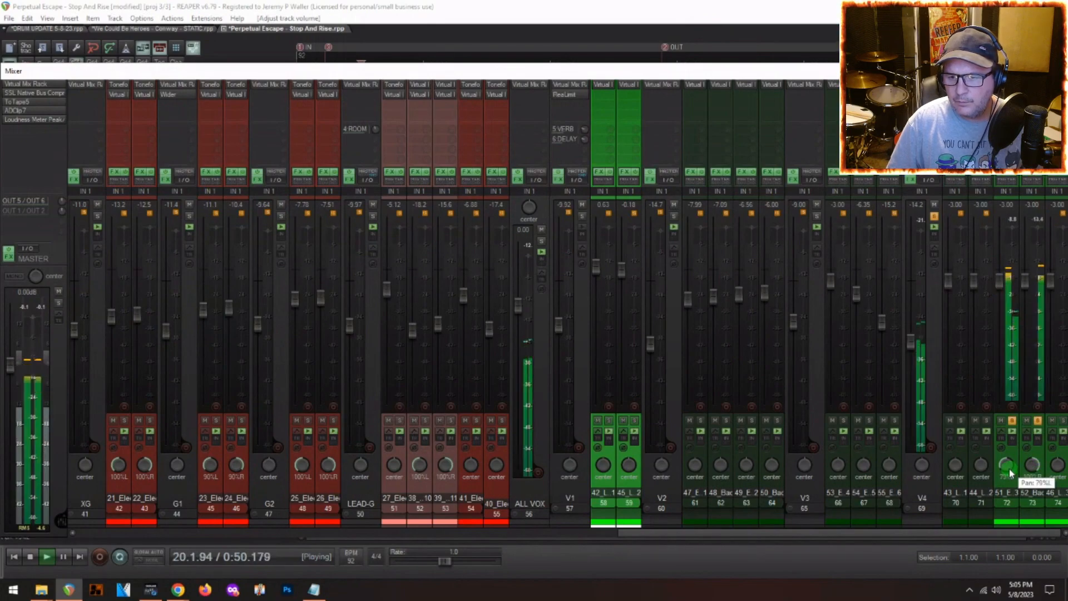
{"action": "scroll", "coordinate": [1029, 469], "scroll_direction": "down", "scroll_amount": 2}
{"action": "scroll", "coordinate": [1029, 469], "scroll_direction": "down", "scroll_amount": 2}
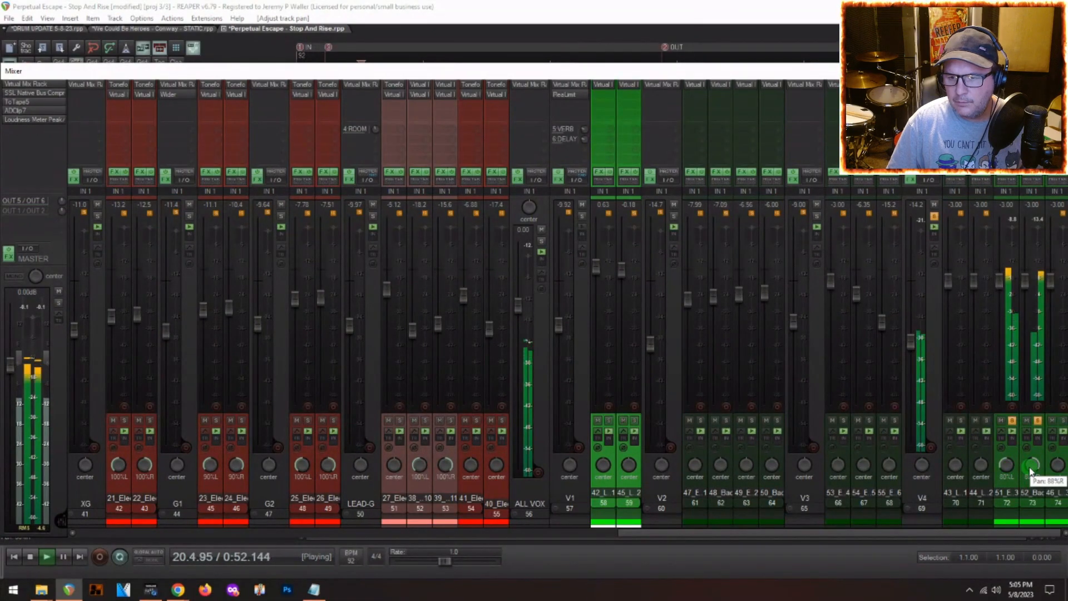
{"action": "scroll", "coordinate": [1030, 472], "scroll_direction": "down", "scroll_amount": 1}
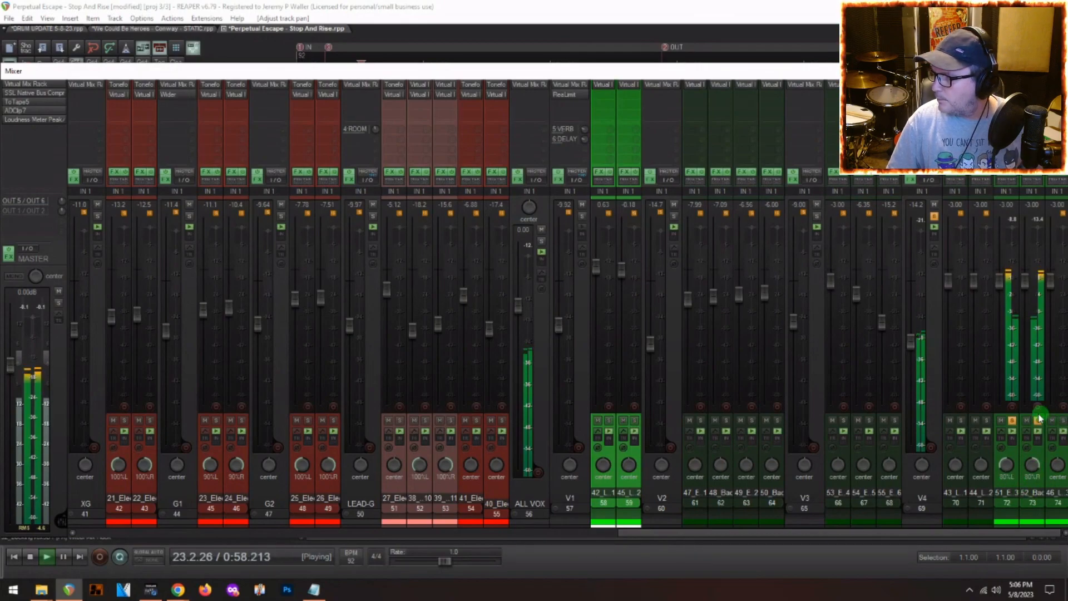
{"action": "left_click", "coordinate": [1001, 279]}
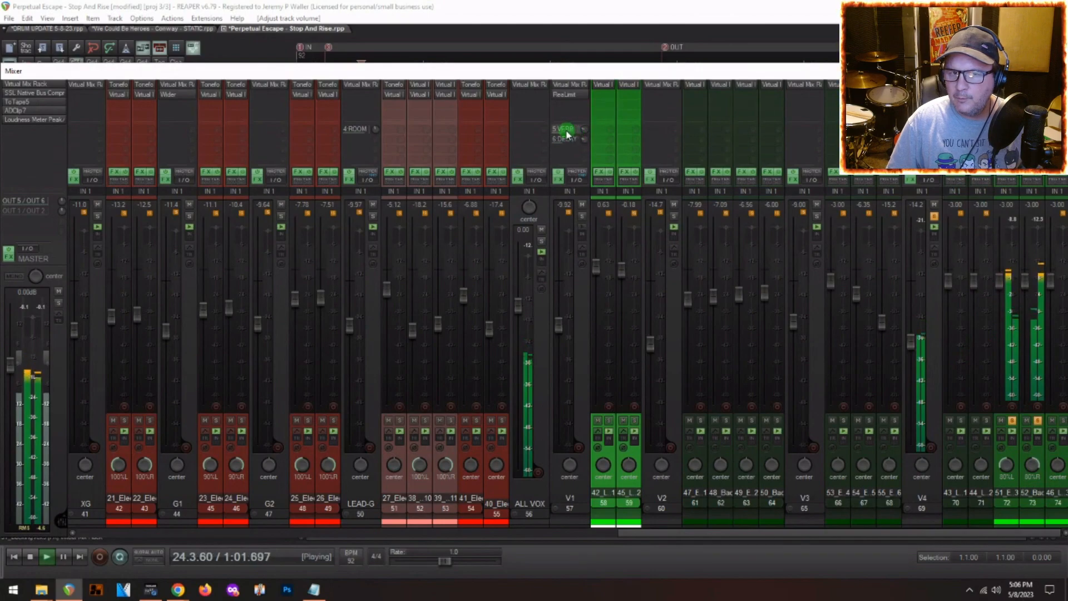
- Copy the VERB send from the V1 folder track onto the V4 folder track and replay the section
{"action": "key", "text": "space"}
{"action": "left_click_drag", "start_coordinate": [565, 131], "coordinate": [918, 129]}
{"action": "key", "text": "space"}
{"action": "left_click", "coordinate": [948, 267]}
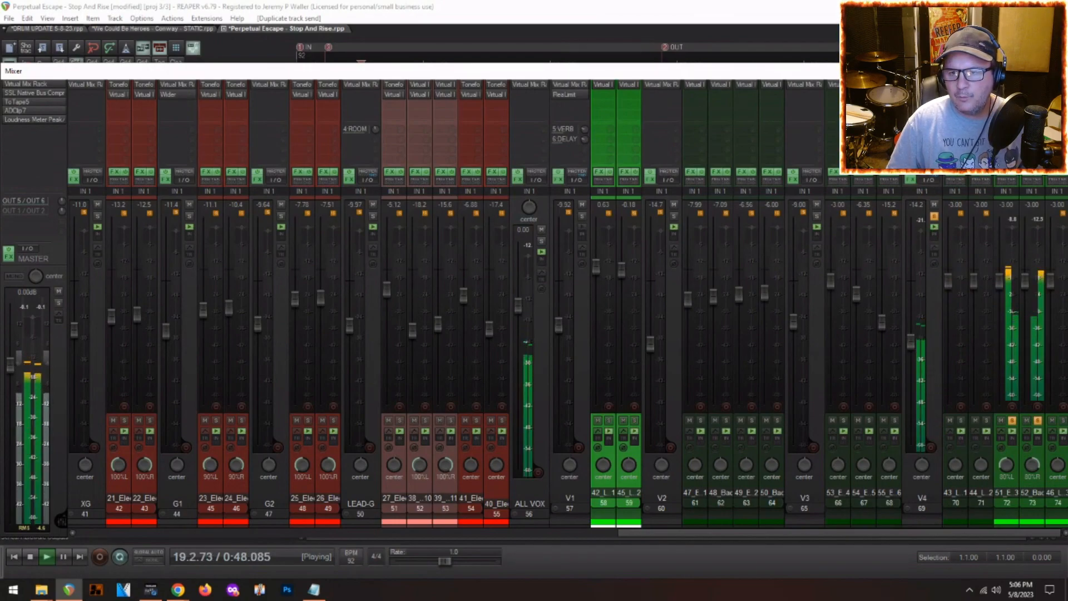
{"action": "key", "text": "space"}
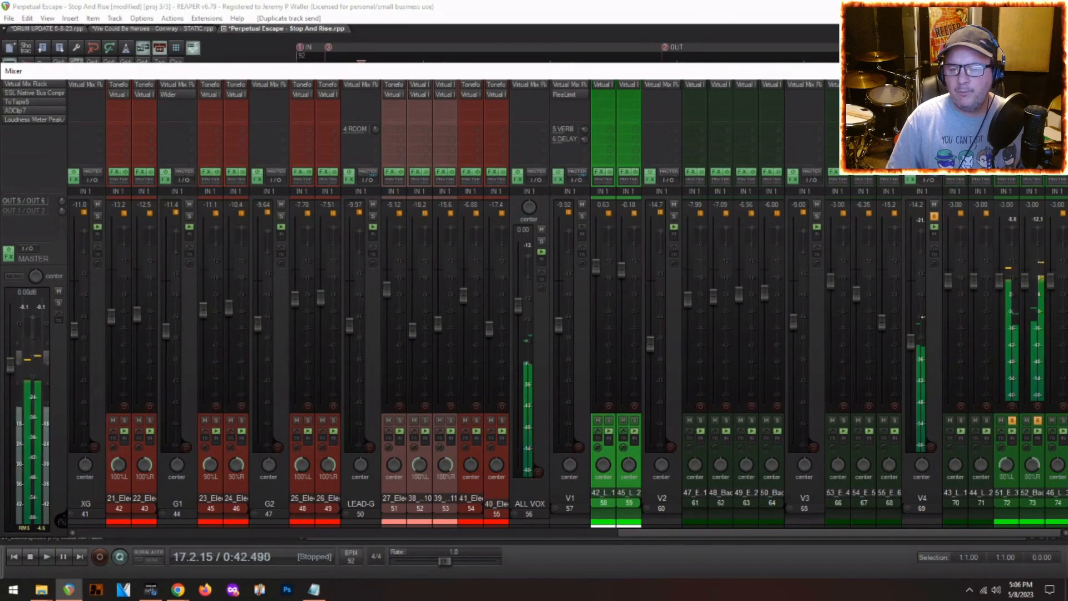
- Add a send from V4 to the DELAY-M track and set its level to about -18 dB
{"action": "left_click", "coordinate": [927, 179]}
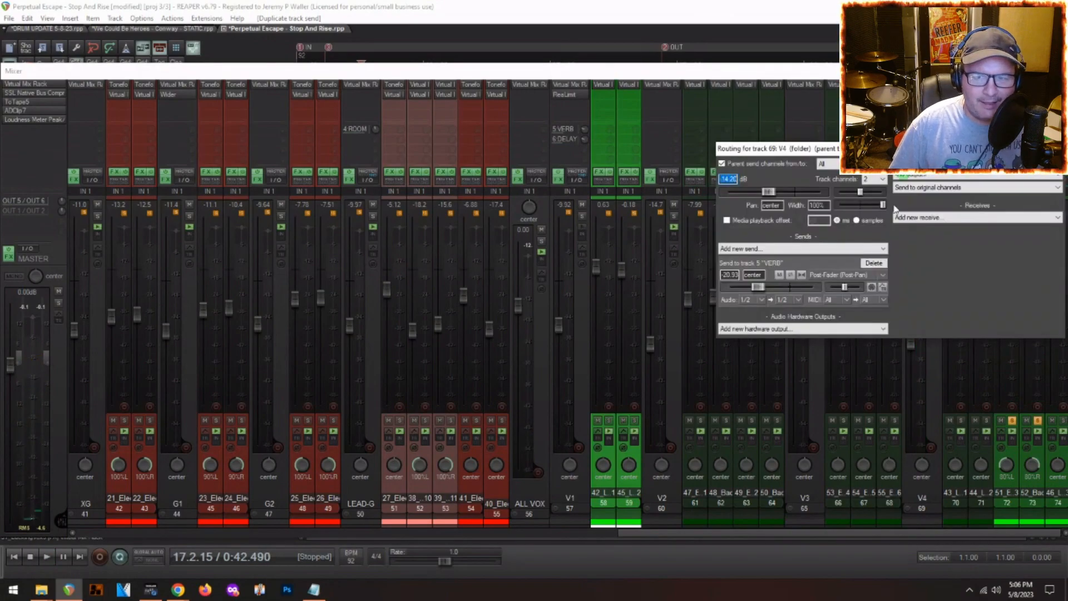
{"action": "left_click", "coordinate": [731, 248]}
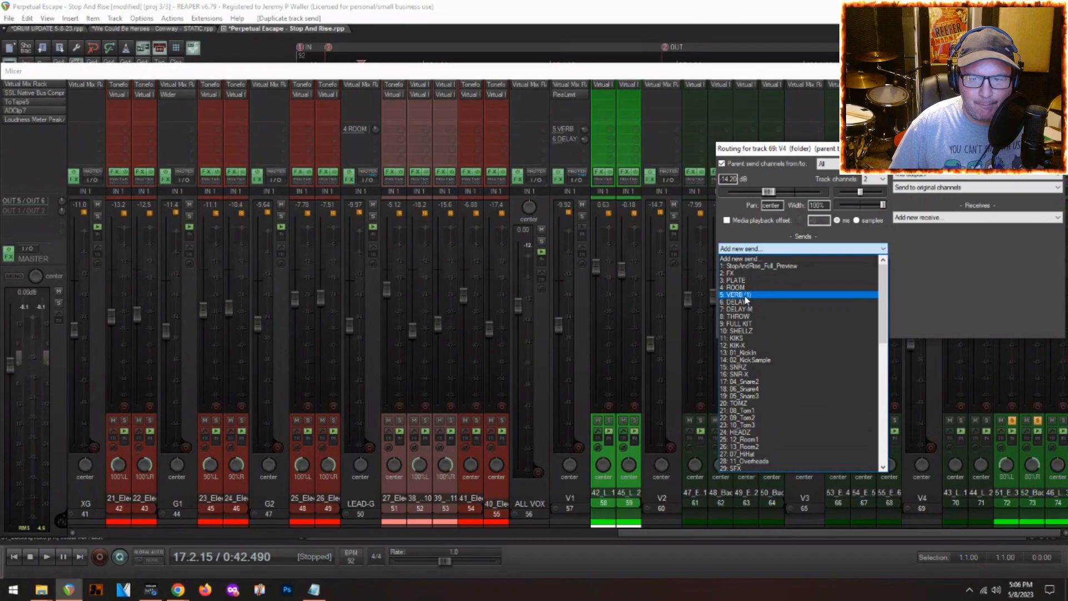
{"action": "left_click", "coordinate": [738, 309]}
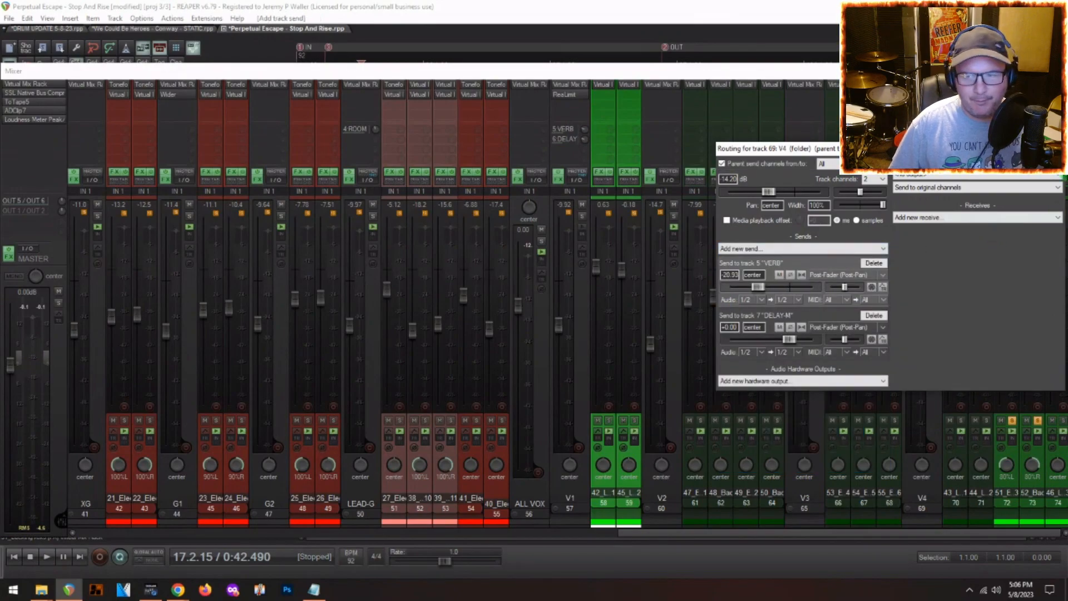
{"action": "left_click_drag", "start_coordinate": [790, 337], "coordinate": [763, 351]}
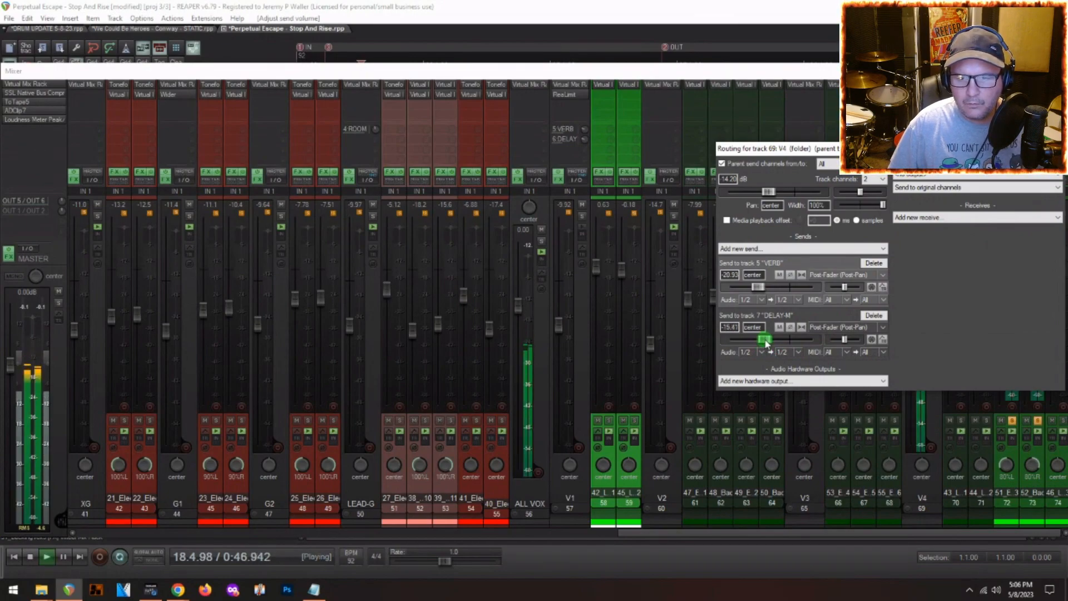
{"action": "left_click_drag", "start_coordinate": [766, 341], "coordinate": [762, 344]}
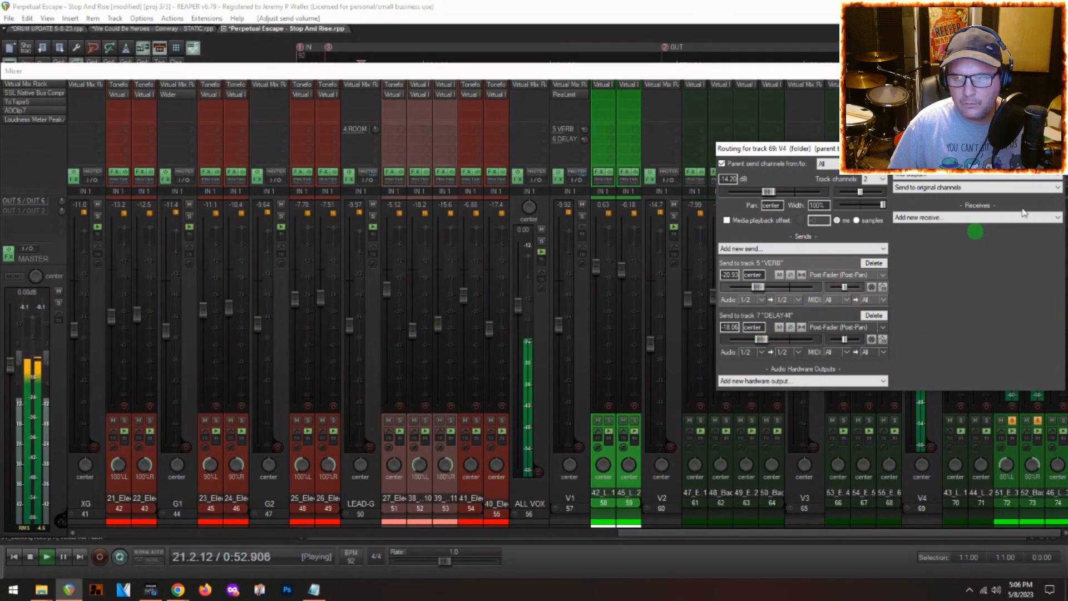
{"action": "left_click", "coordinate": [1052, 148]}
- Unsolo V4, 51_BackingVox3 and 52_BackingVox3DT, and raise the V4 fader to -12.1 dB against the full mix
{"action": "left_click", "coordinate": [934, 218]}
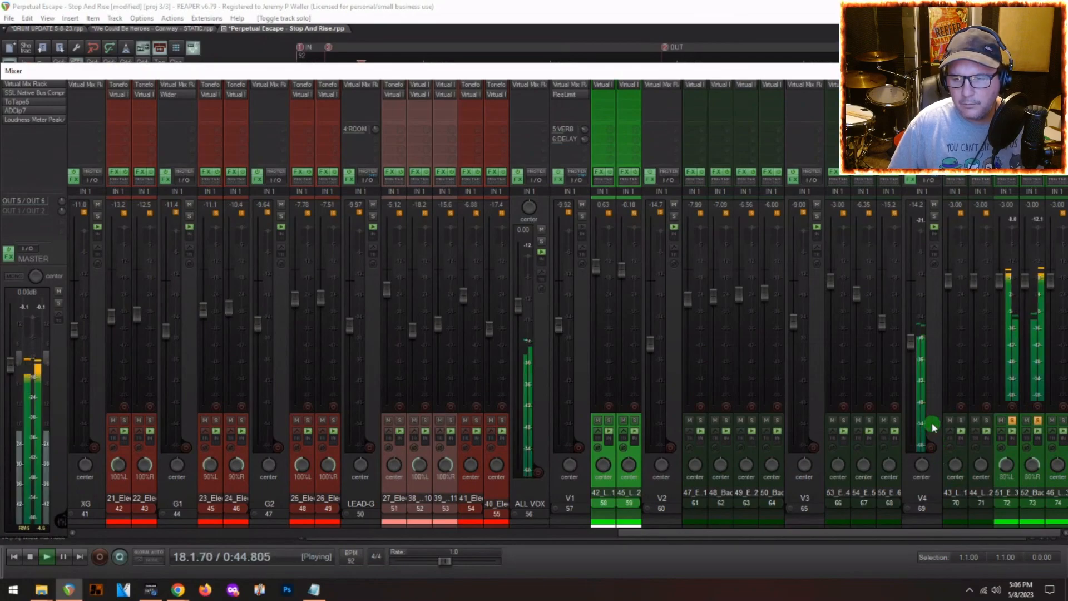
{"action": "left_click", "coordinate": [1012, 422]}
{"action": "left_click", "coordinate": [1038, 423]}
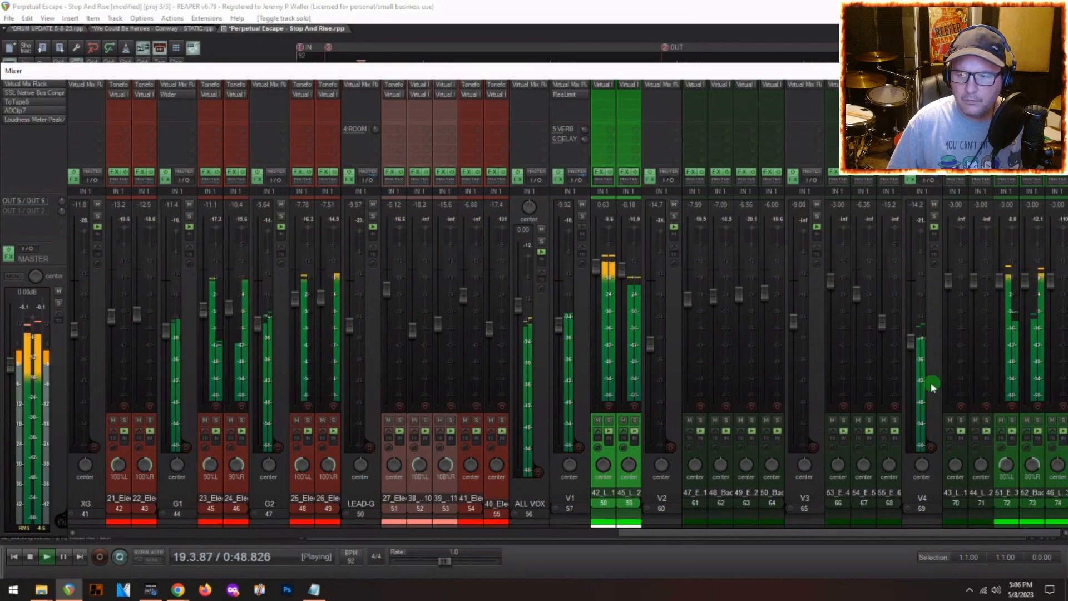
{"action": "left_click_drag", "start_coordinate": [912, 341], "coordinate": [913, 334]}
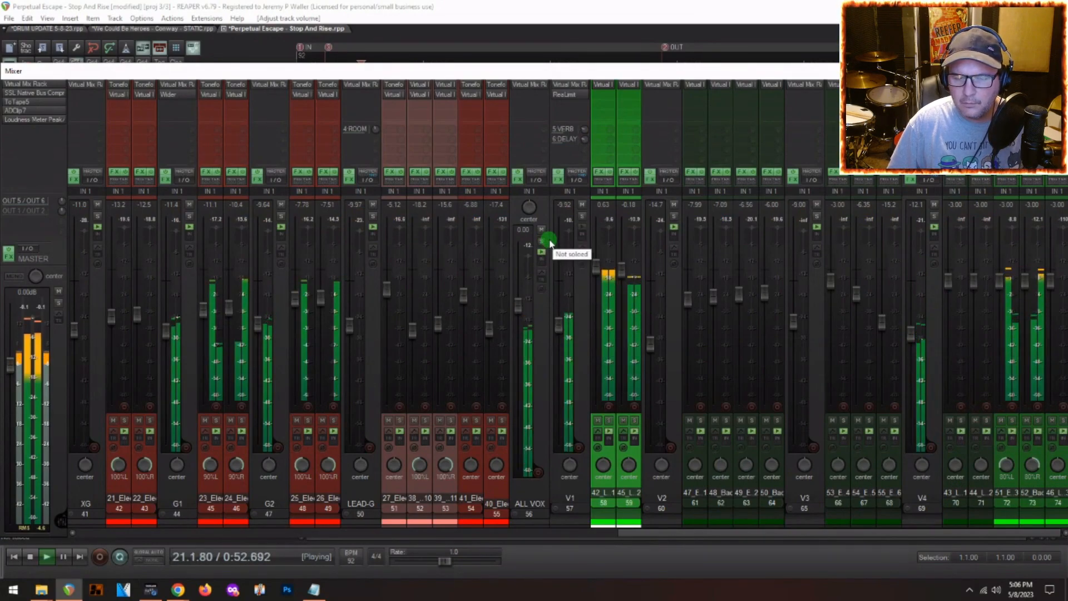
- Solo ALL VOX and lower 42_LeadVox1 to -1.46 dB and 45_LeadVox2 to -2.03 dB
{"action": "left_click", "coordinate": [539, 240]}
{"action": "left_click", "coordinate": [910, 332]}
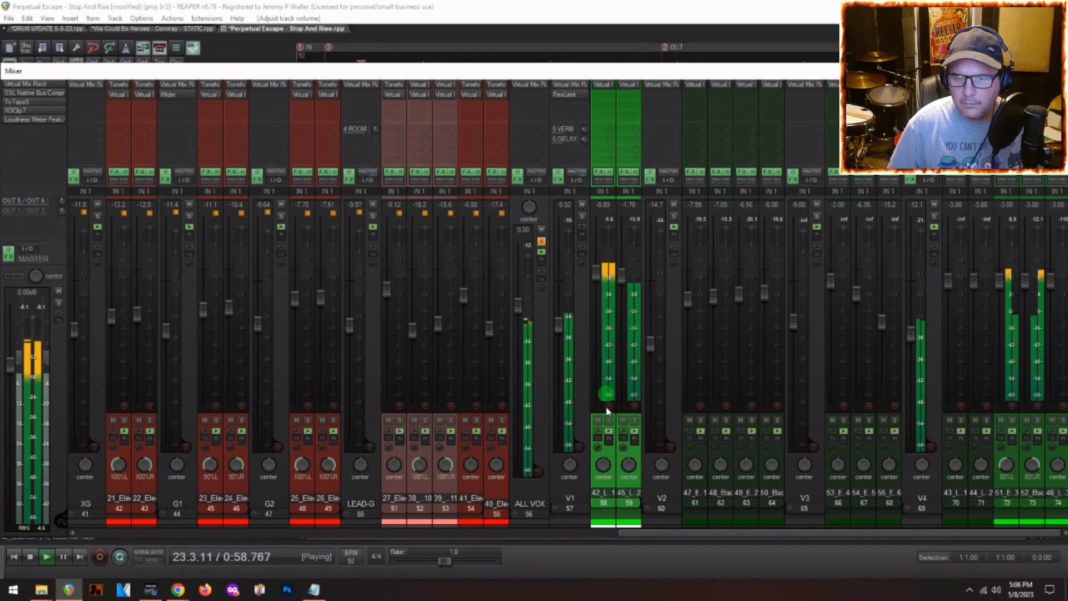
{"action": "left_click", "coordinate": [606, 492]}
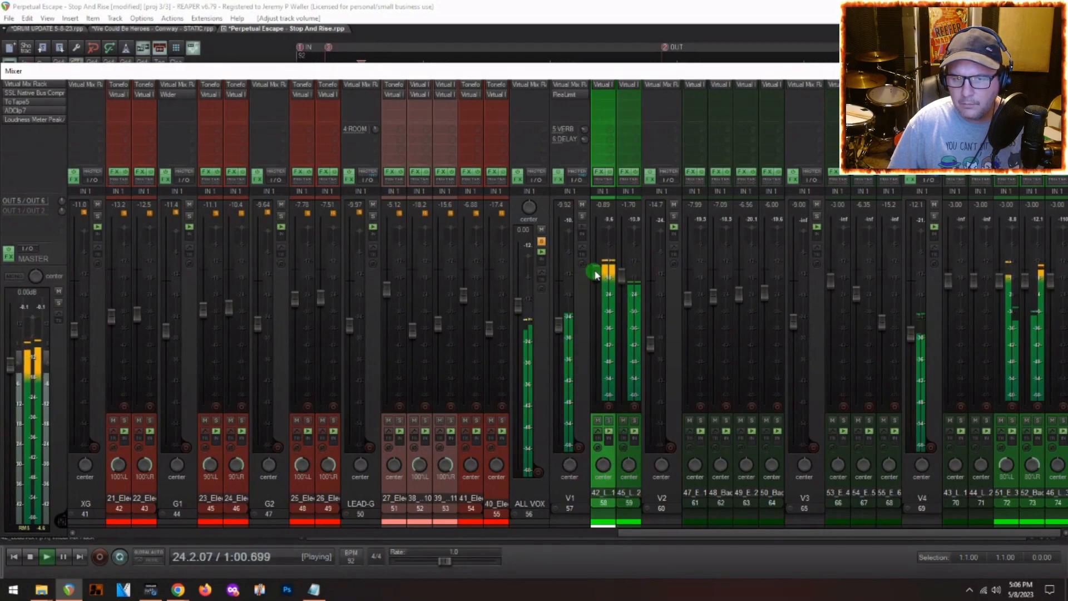
{"action": "left_click_drag", "start_coordinate": [624, 283], "coordinate": [625, 284]}
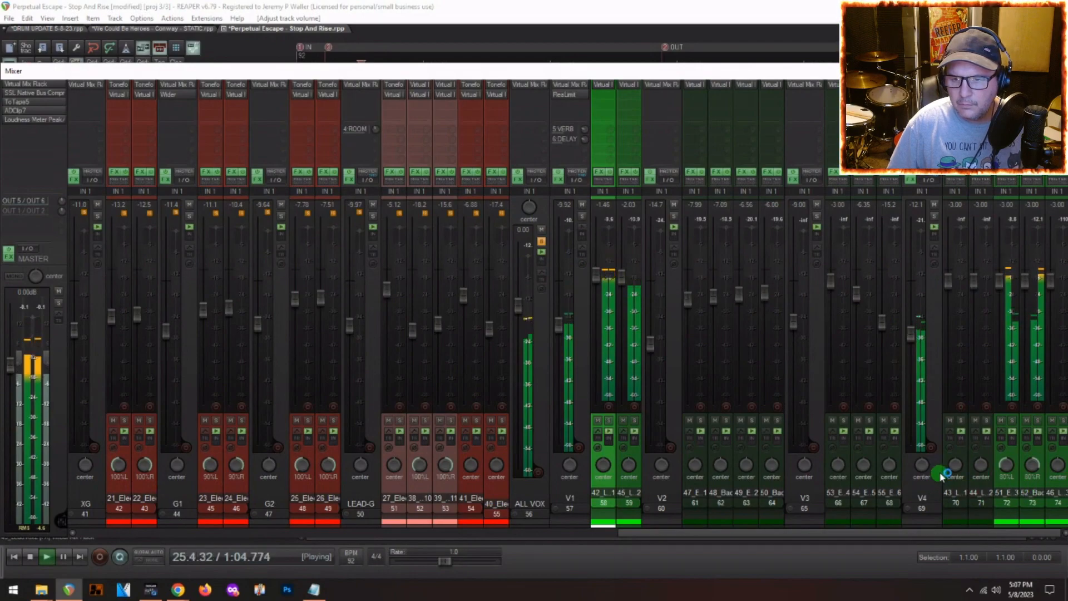
- Unsolo ALL VOX, replay the full mix, and set 42_LeadVox1 to -2.46 dB and V1 to -8.21 dB
{"action": "left_click", "coordinate": [542, 243]}
{"action": "key", "text": "space"}
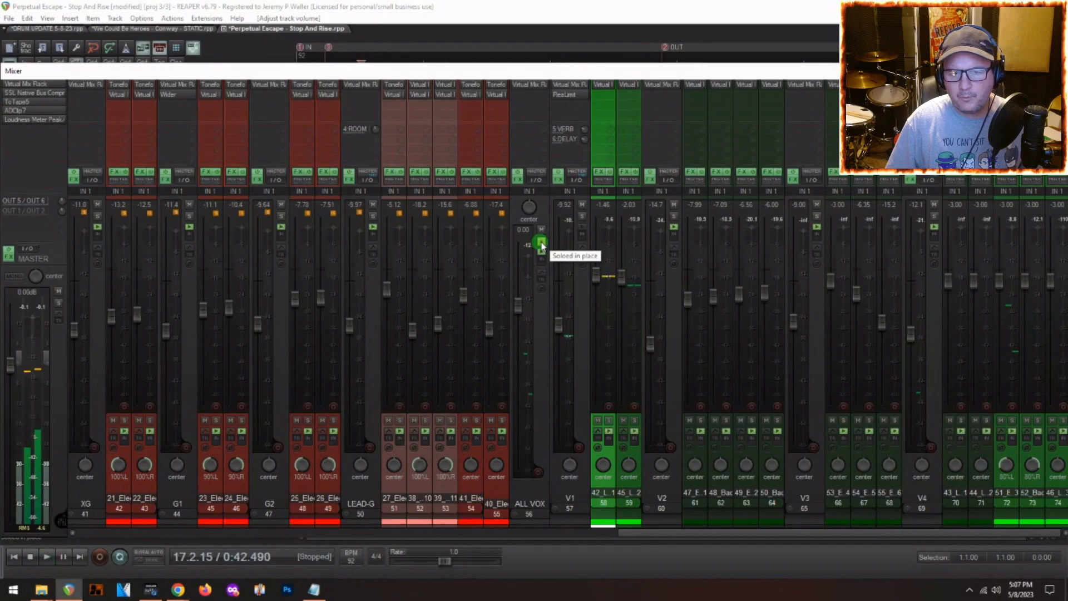
{"action": "key", "text": "space"}
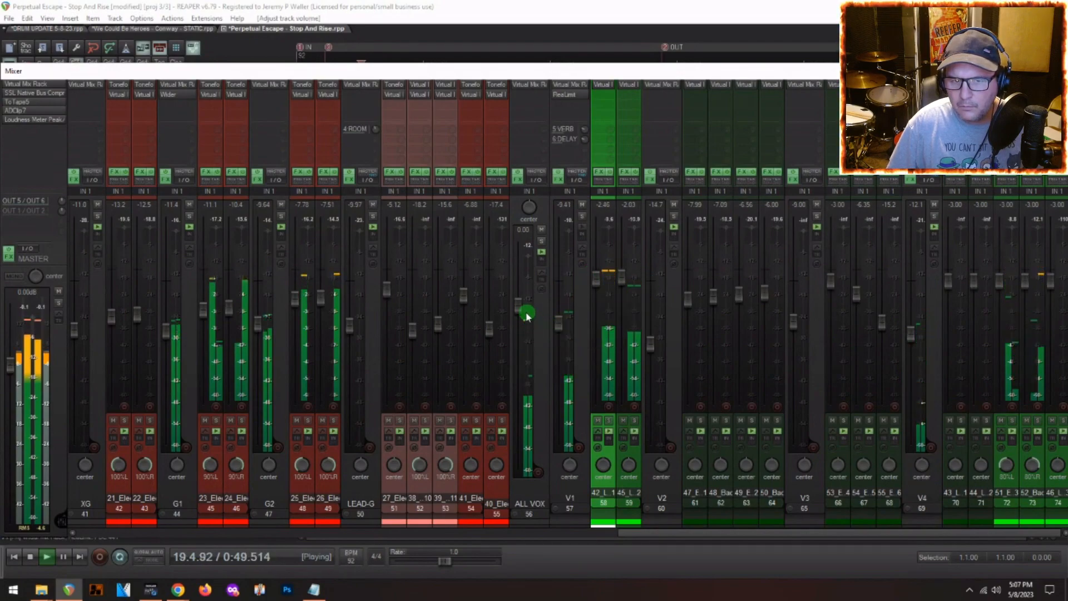
{"action": "left_click_drag", "start_coordinate": [560, 325], "coordinate": [559, 322]}
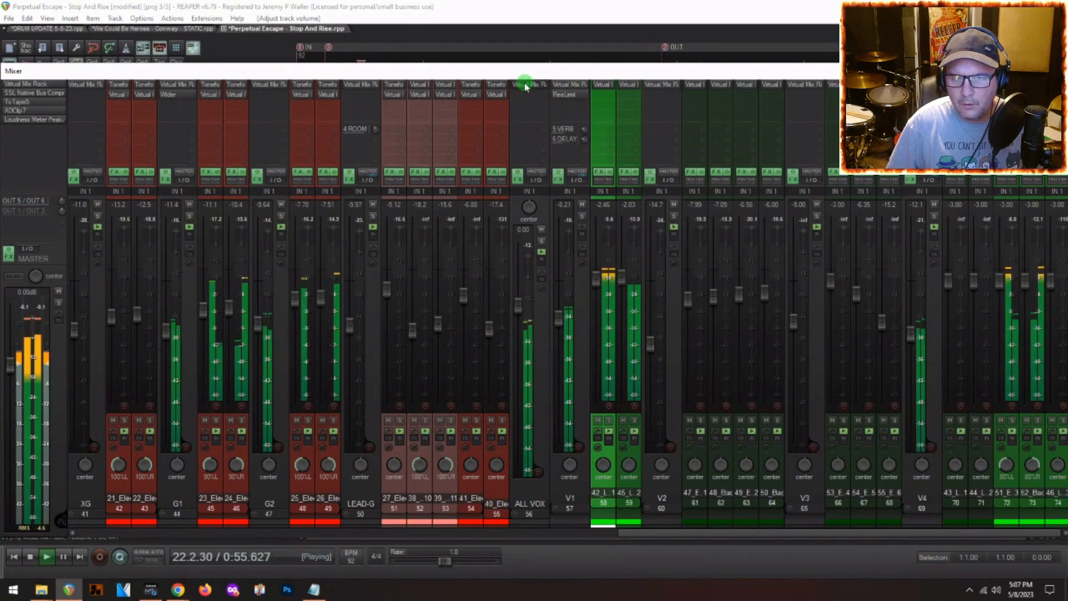
- Remove the FG-2A compressor from the Virtual Mix Rack on ALL VOX and close the plugin
{"action": "left_click", "coordinate": [383, 87]}
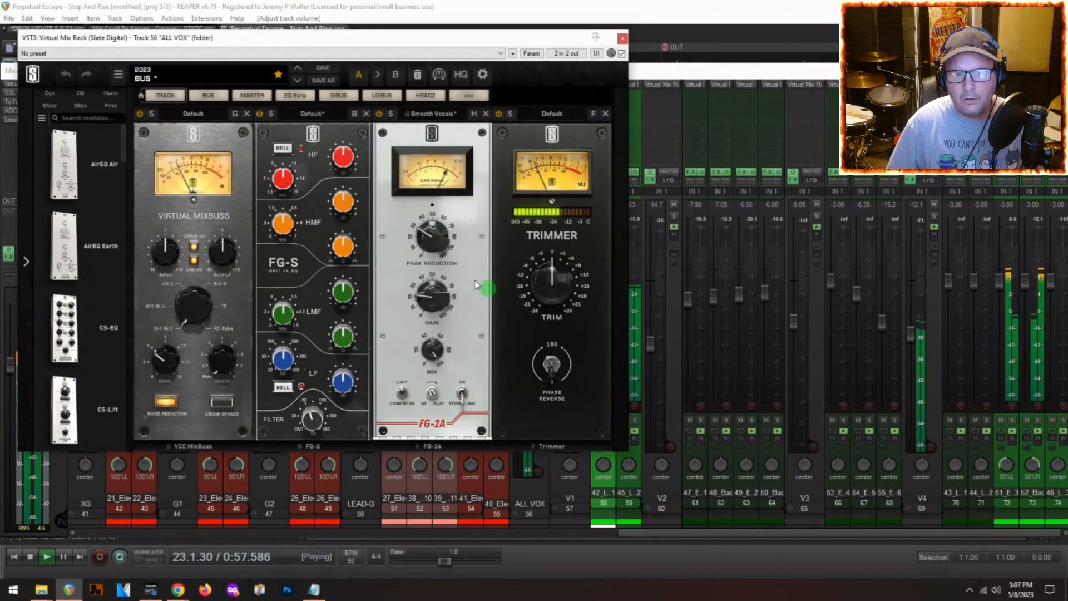
{"action": "left_click_drag", "start_coordinate": [436, 248], "coordinate": [437, 252]}
{"action": "left_click", "coordinate": [485, 114]}
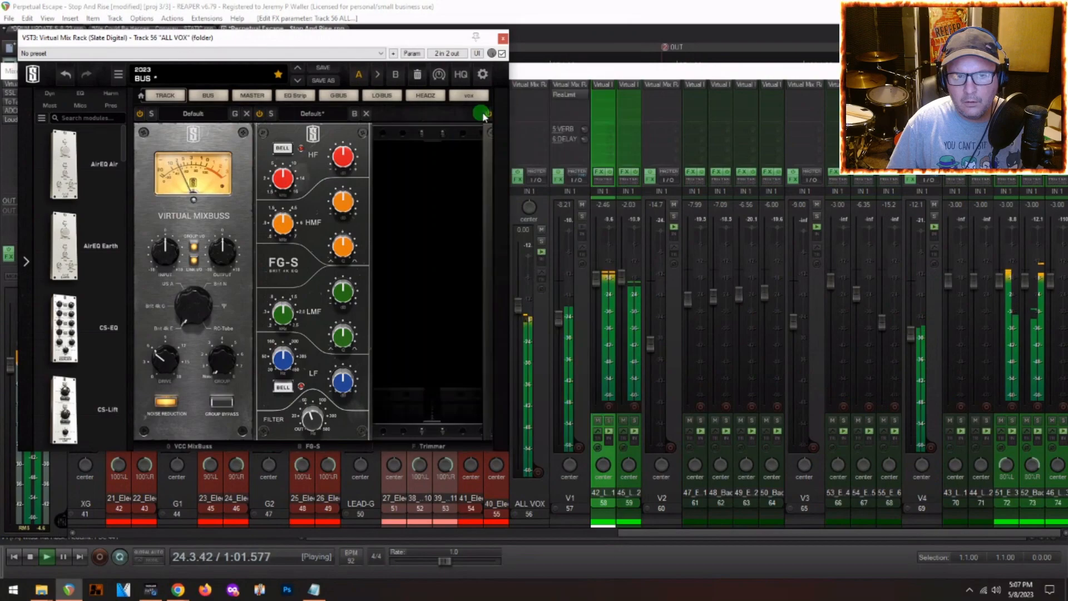
{"action": "left_click", "coordinate": [503, 40]}
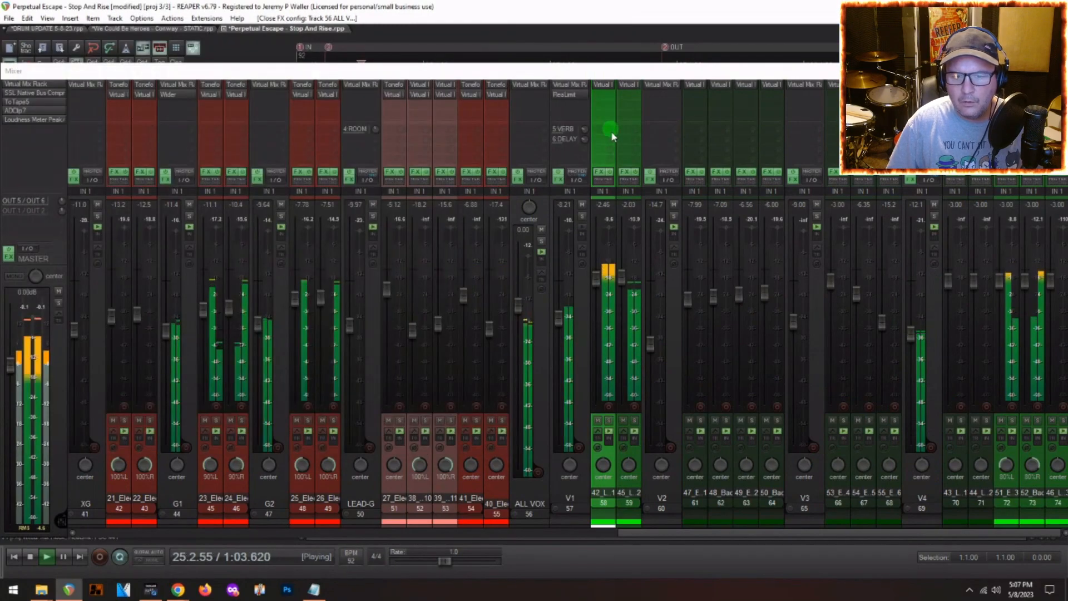
- Move the ReaLimit limiter from V1 to ALL VOX and check its threshold during playback
{"action": "left_click_drag", "start_coordinate": [563, 99], "coordinate": [532, 94]}
{"action": "left_click", "coordinate": [568, 96], "text": "alt"}
{"action": "key", "text": "alt+space"}
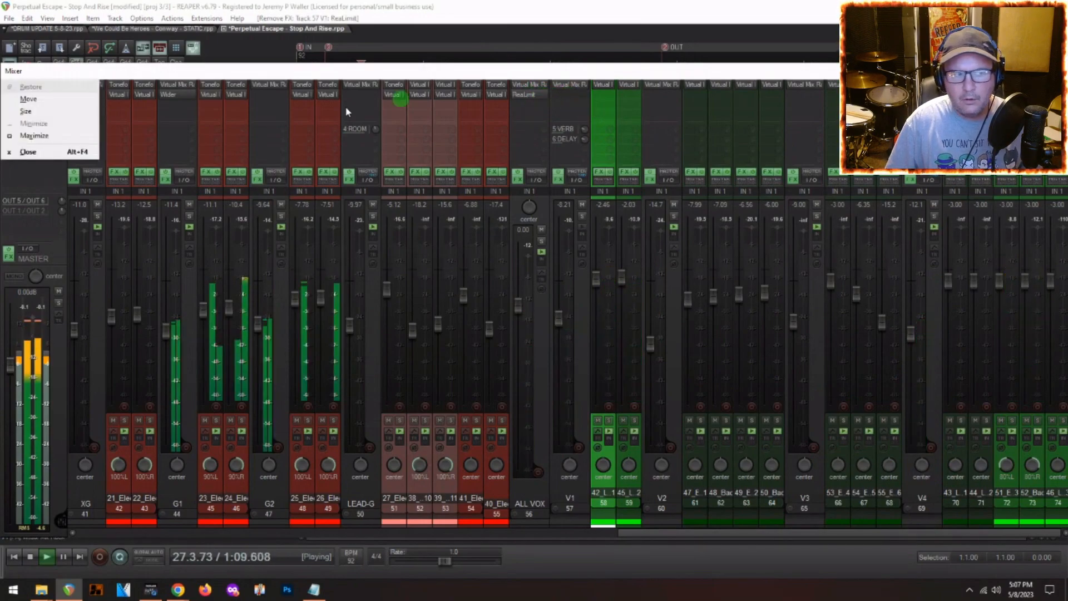
{"action": "left_click", "coordinate": [528, 96]}
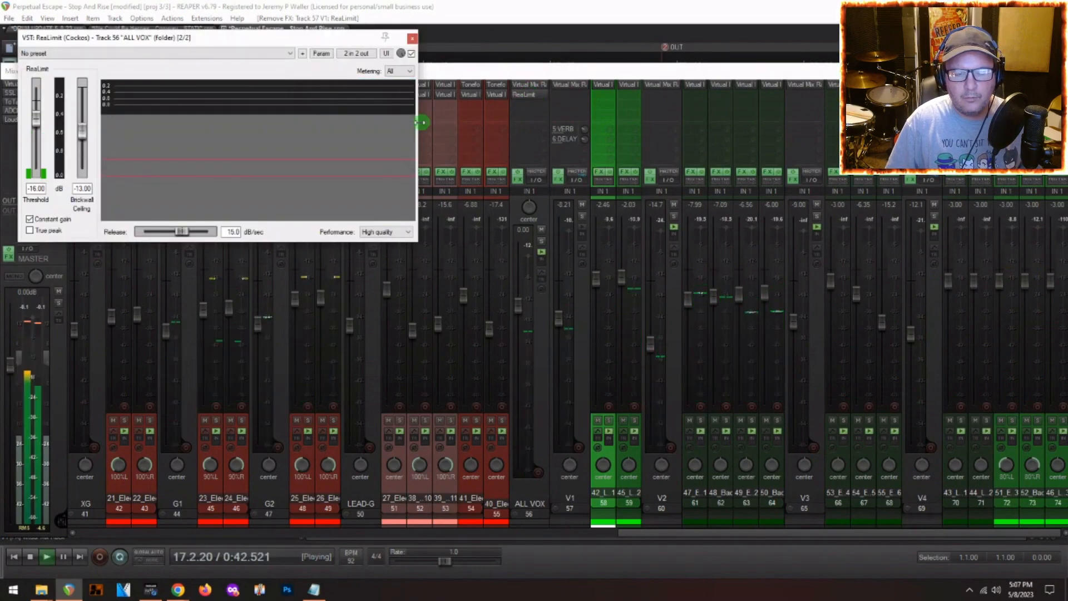
{"action": "left_click", "coordinate": [35, 121]}
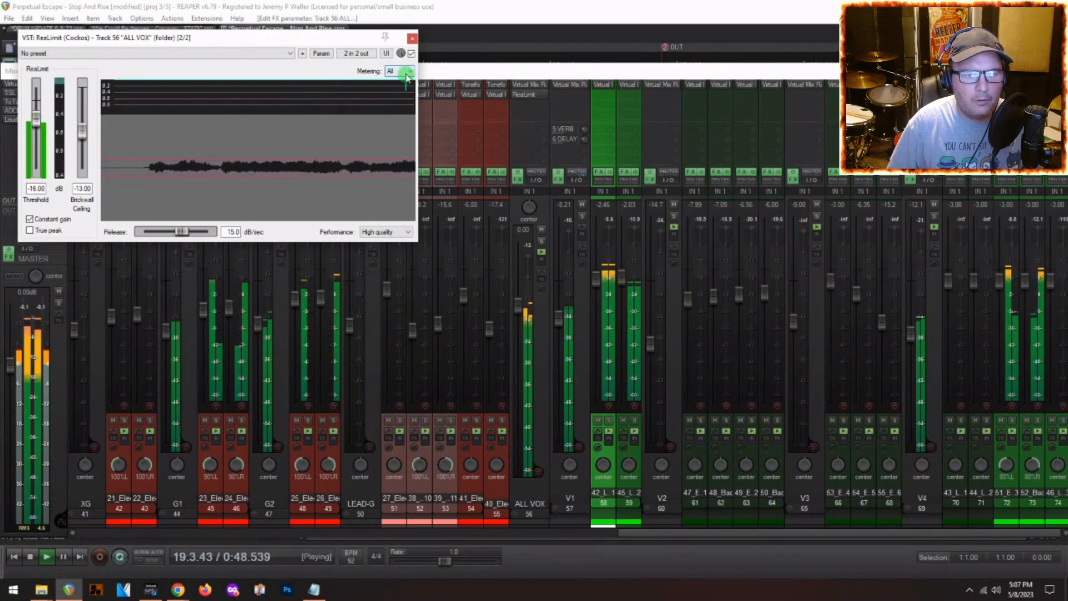
{"action": "left_click", "coordinate": [412, 38]}
- Rebalance the vocal faders to -2.08 dB on 42_LeadVox1, -1.41 dB on 45_LeadVox2, -7.72 dB on V1 and -11.5 dB on V4
{"action": "left_click_drag", "start_coordinate": [585, 285], "coordinate": [595, 279]}
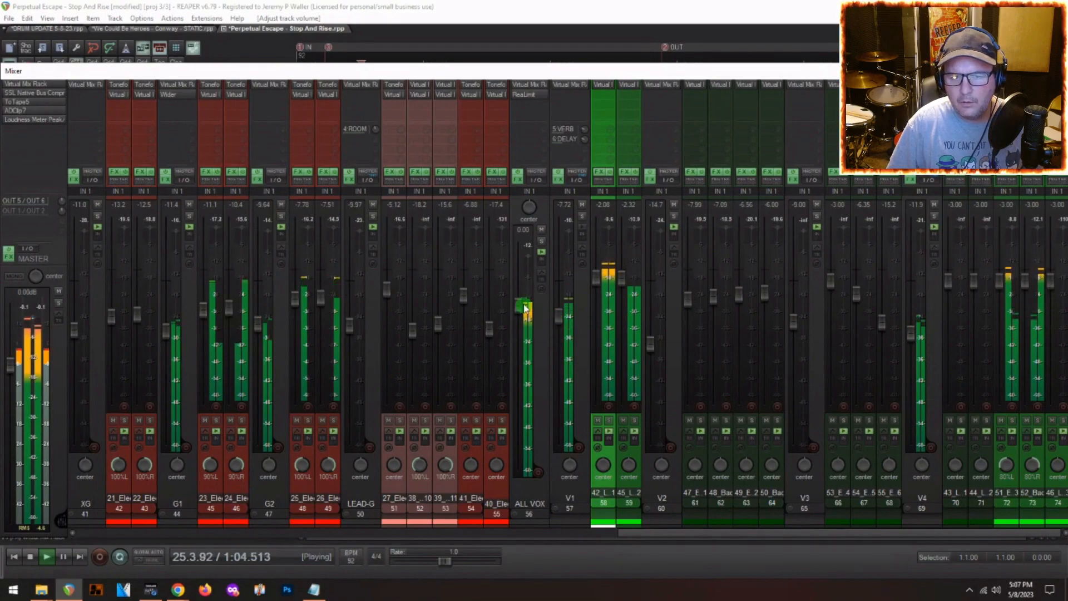
{"action": "mouse_move", "coordinate": [519, 306]}
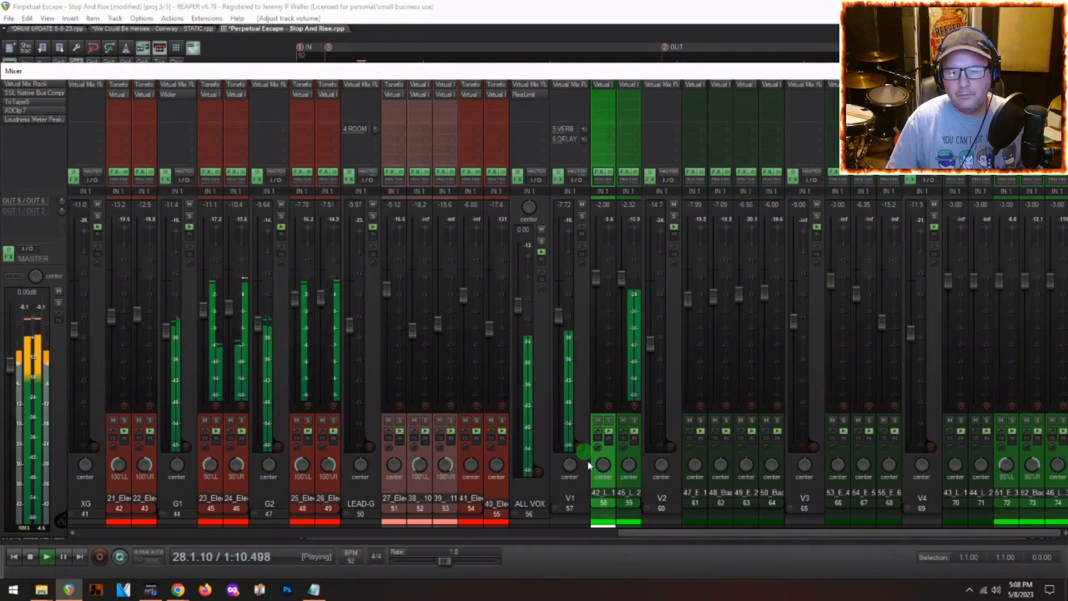
{"action": "left_click_drag", "start_coordinate": [620, 283], "coordinate": [619, 280]}
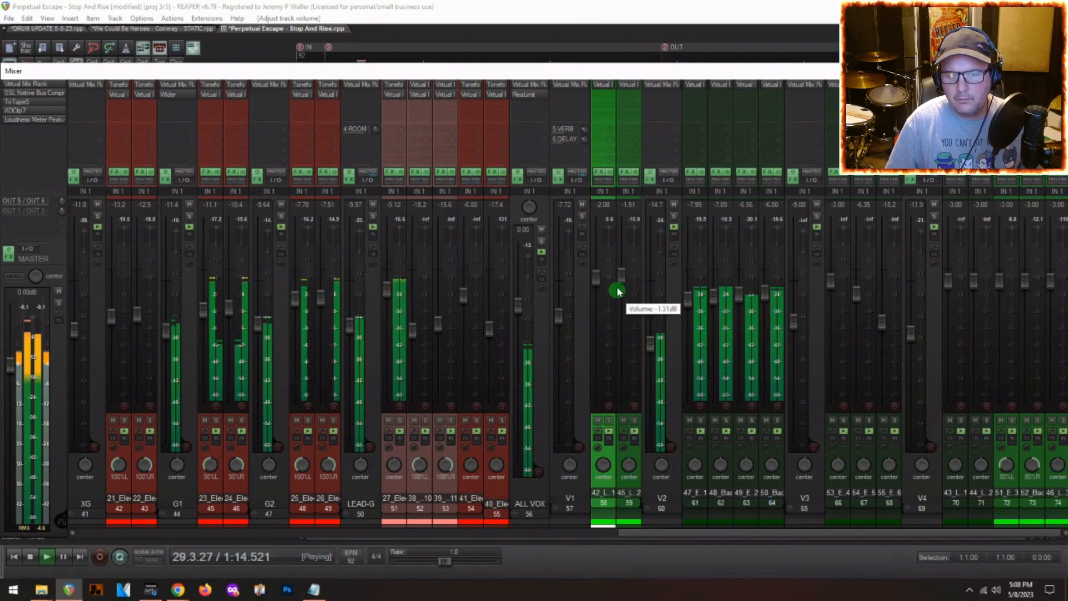
{"action": "left_click_drag", "start_coordinate": [620, 280], "coordinate": [620, 278]}
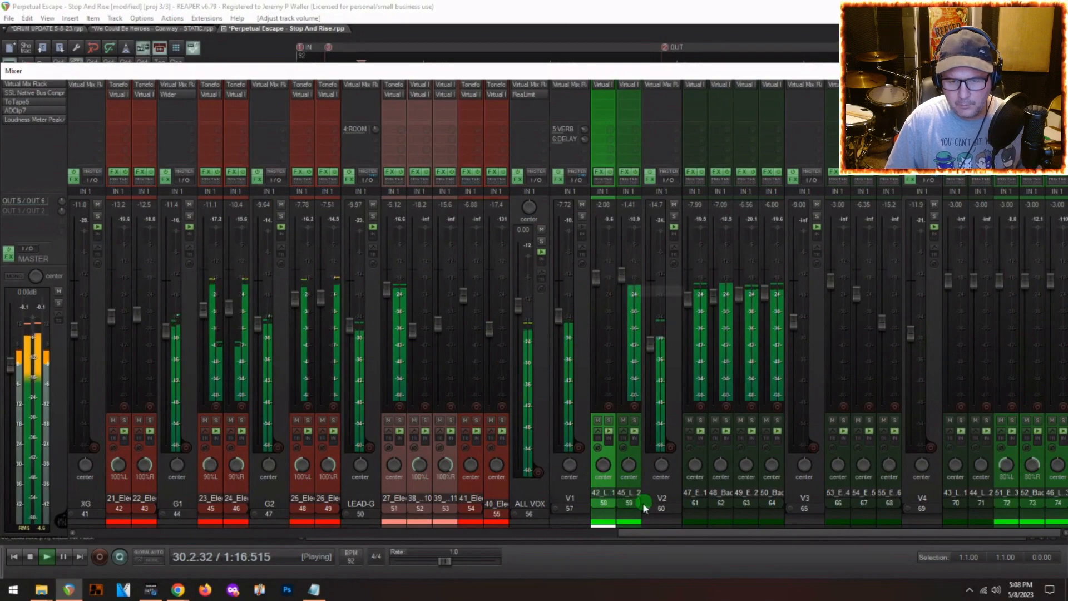
- Select 45_LeadVox2, hide the mixer, and play its part in the arrangement from bar 28
{"action": "key", "text": "space"}
{"action": "left_click", "coordinate": [629, 483]}
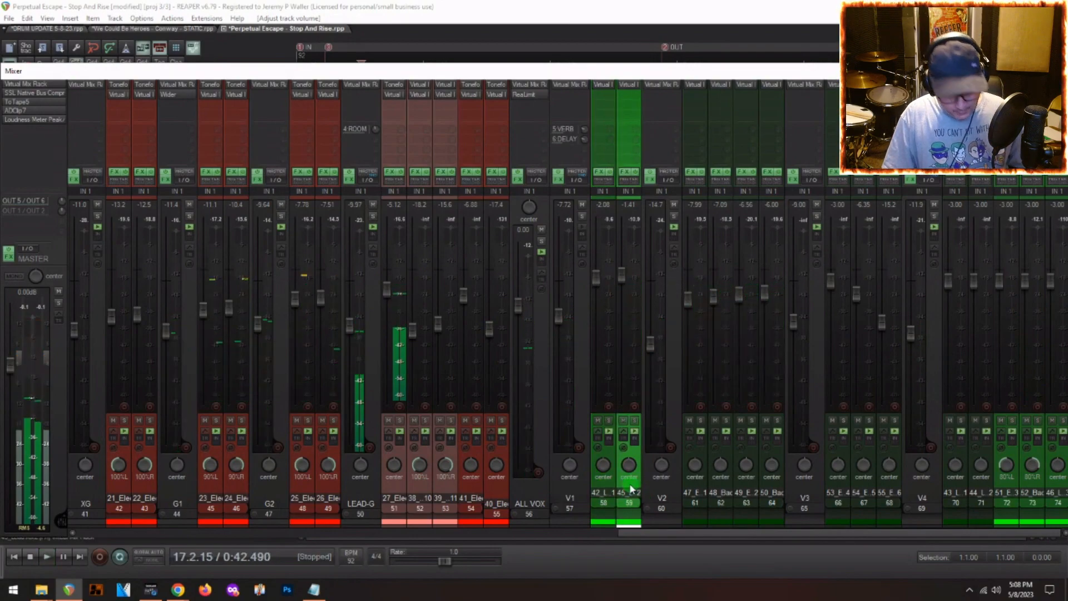
{"action": "key", "text": "ctrl+m"}
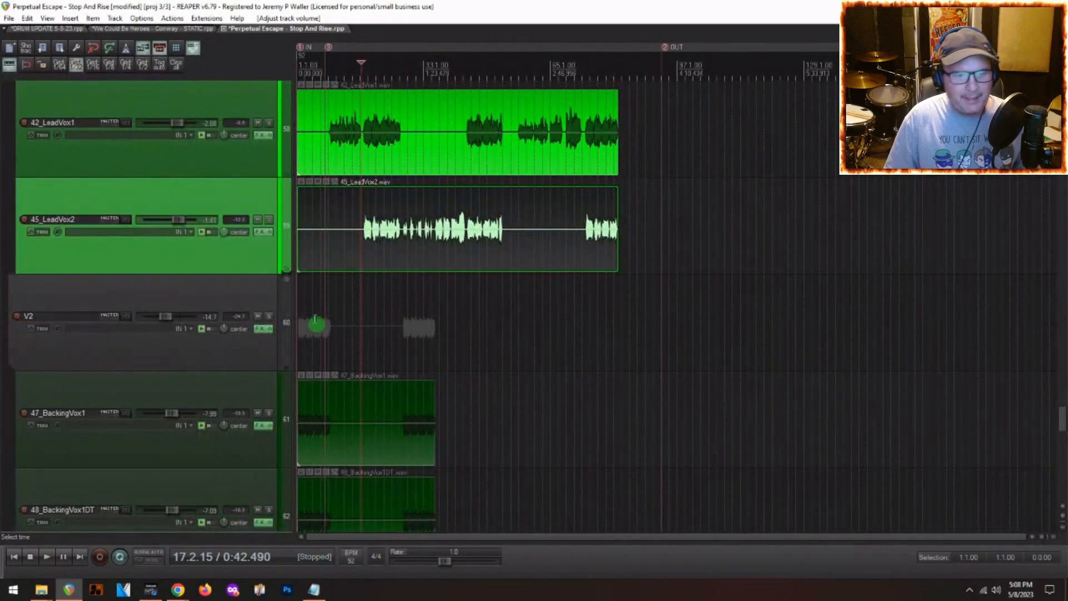
{"action": "scroll", "coordinate": [456, 227], "scroll_direction": "up", "scroll_amount": 3}
{"action": "left_click", "coordinate": [417, 250]}
{"action": "key", "text": "space"}
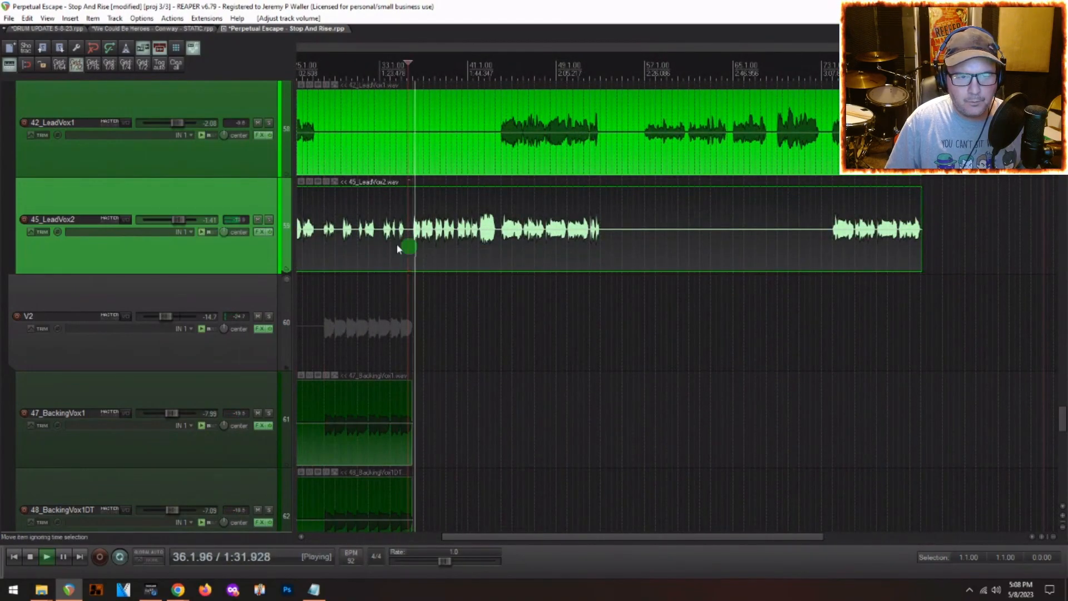
{"action": "left_click", "coordinate": [322, 253]}
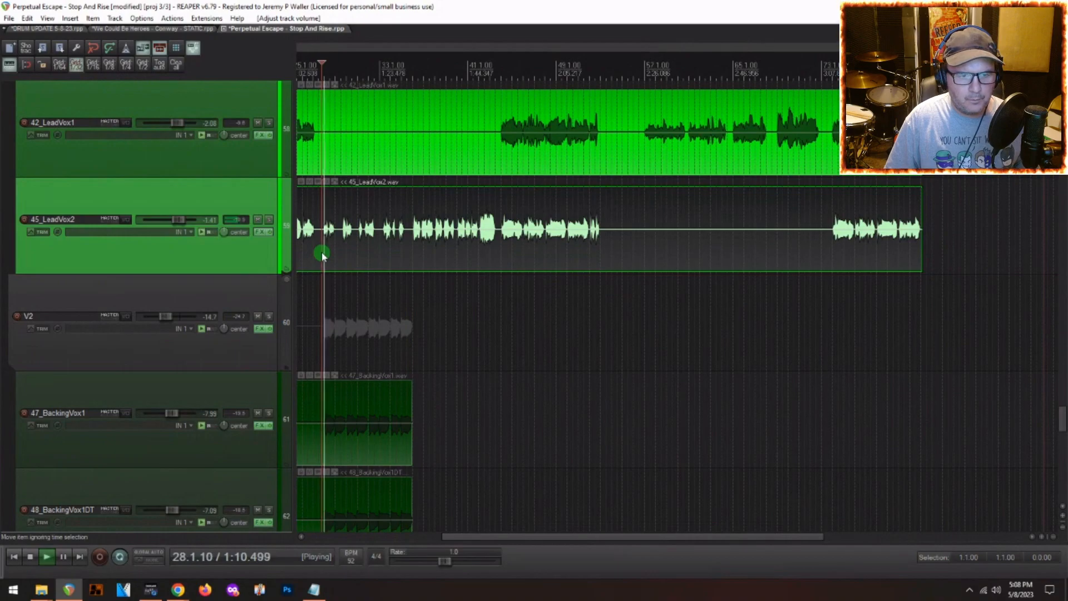
- Add volume automation to 45_LeadVox2, raising the phrase from about bar 28 to bar 35 to +2.00 dB, and audition it
{"action": "key", "text": "space"}
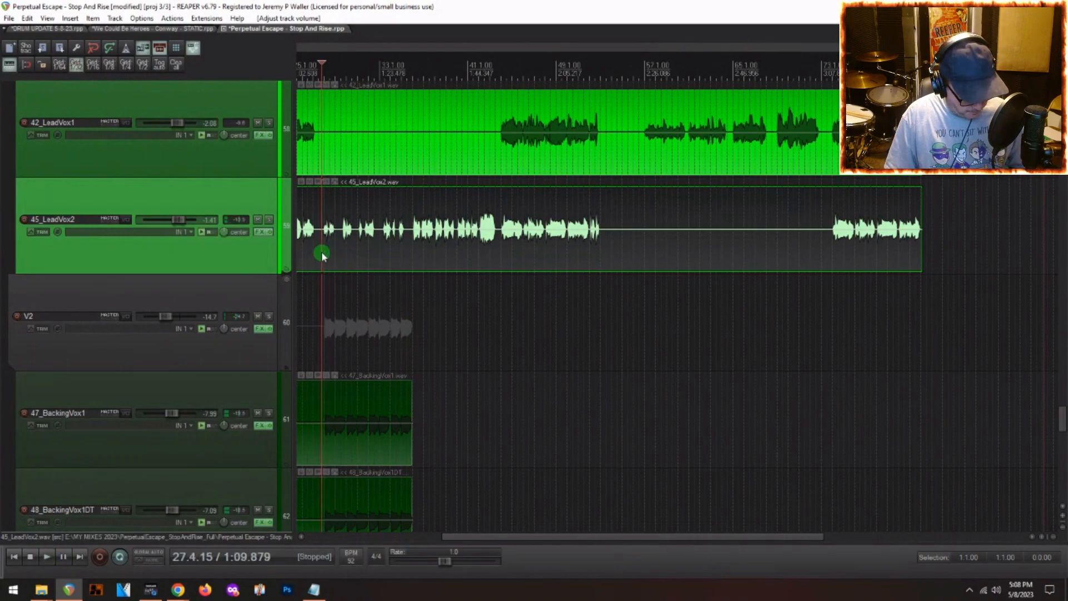
{"action": "key", "text": "v"}
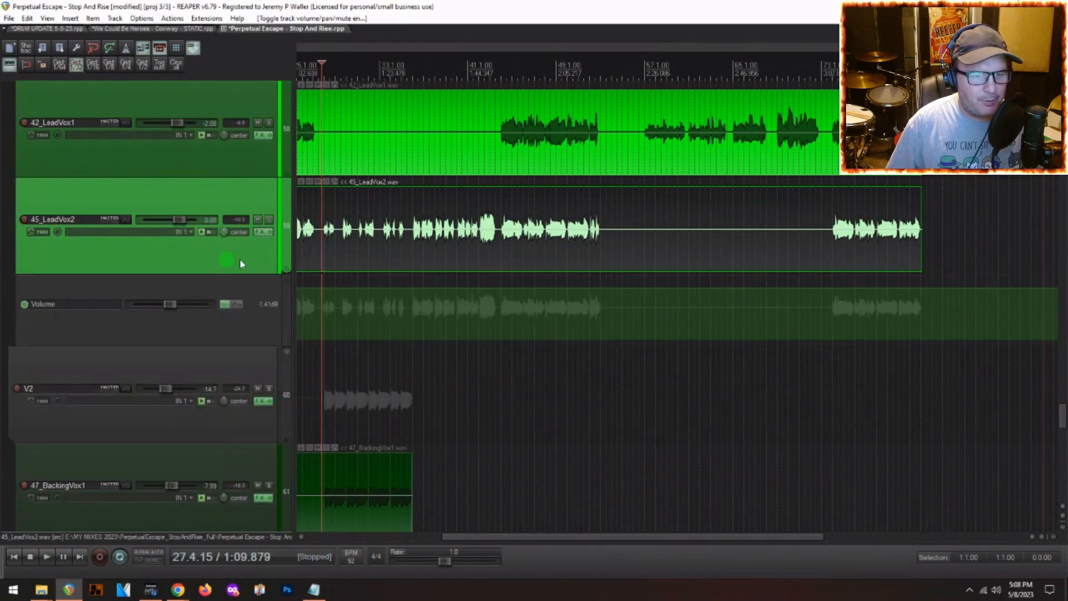
{"action": "left_click", "coordinate": [319, 287], "text": "ctrl"}
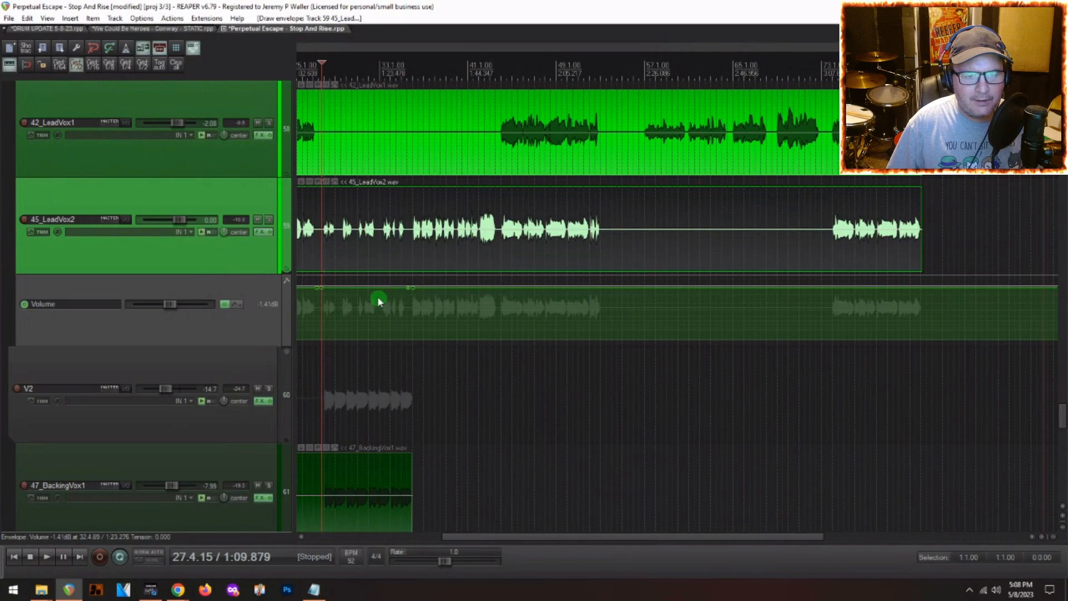
{"action": "left_click_drag", "start_coordinate": [369, 288], "coordinate": [365, 284]}
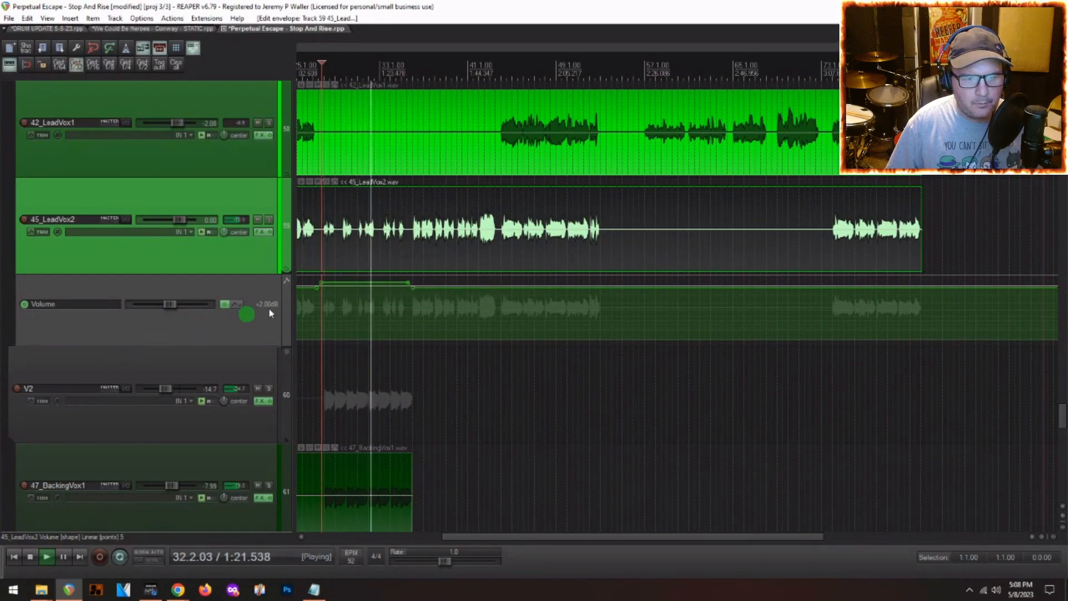
{"action": "key", "text": "space"}
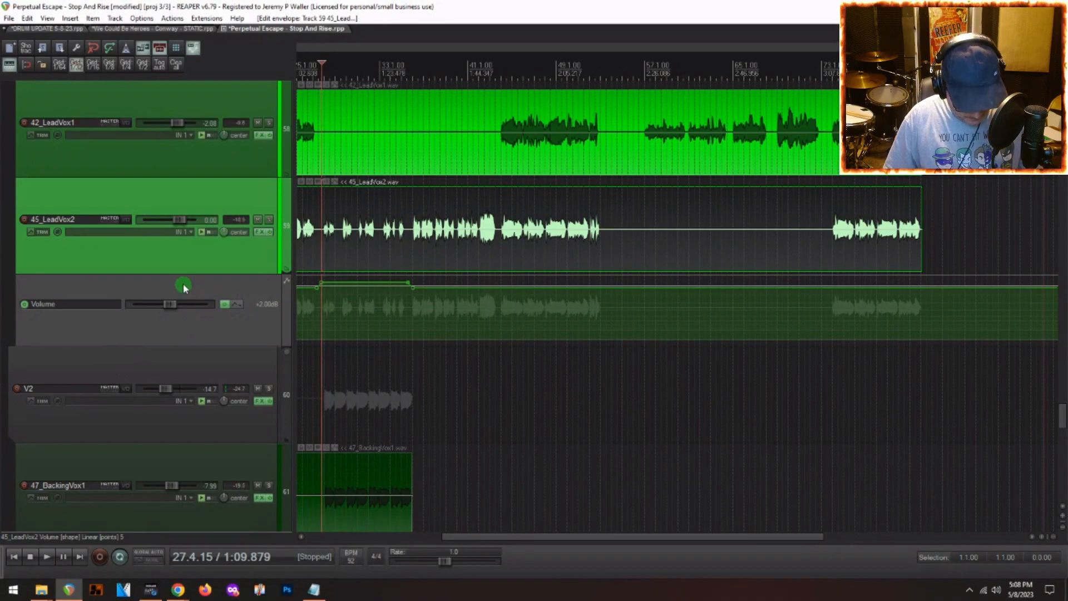
- Add a send from 45_LeadVox2 to the THROW track, then return to the arrangement
{"action": "key", "text": "ctrl+m"}
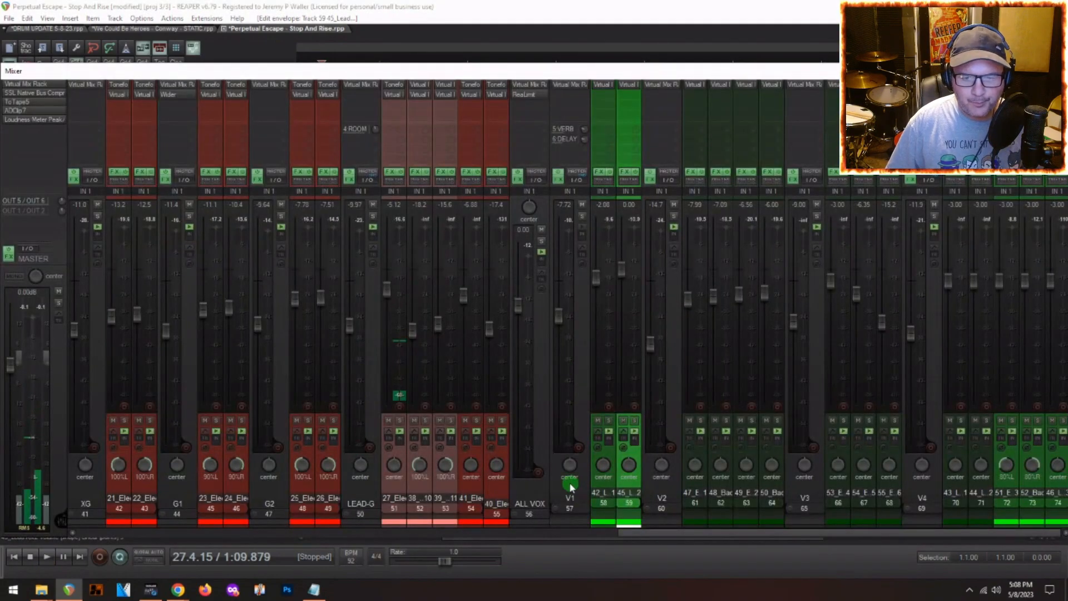
{"action": "left_click", "coordinate": [620, 125]}
{"action": "left_click", "coordinate": [673, 234]}
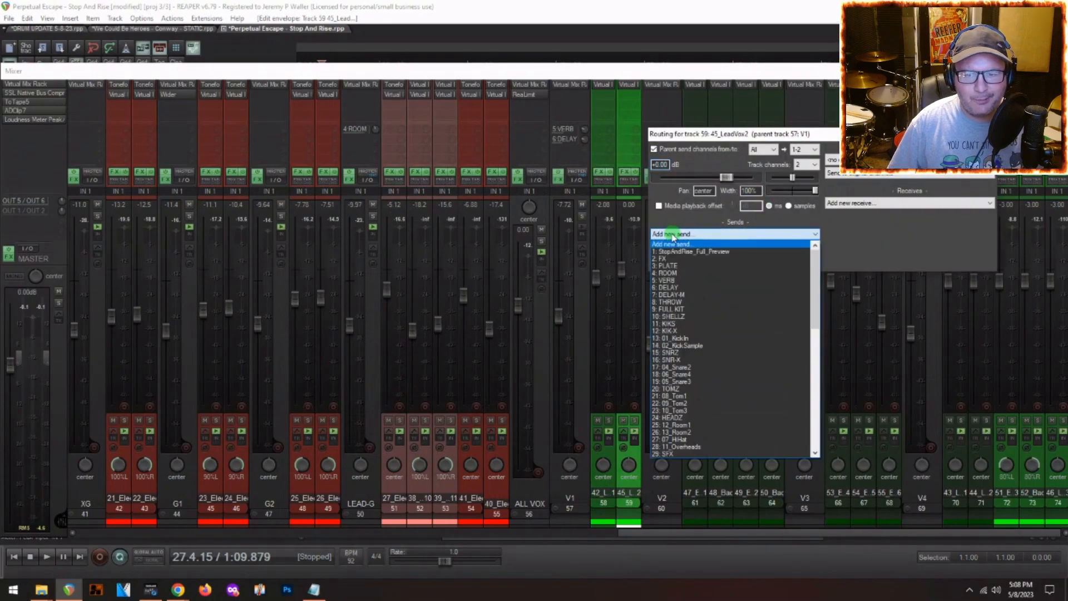
{"action": "left_click", "coordinate": [672, 303]}
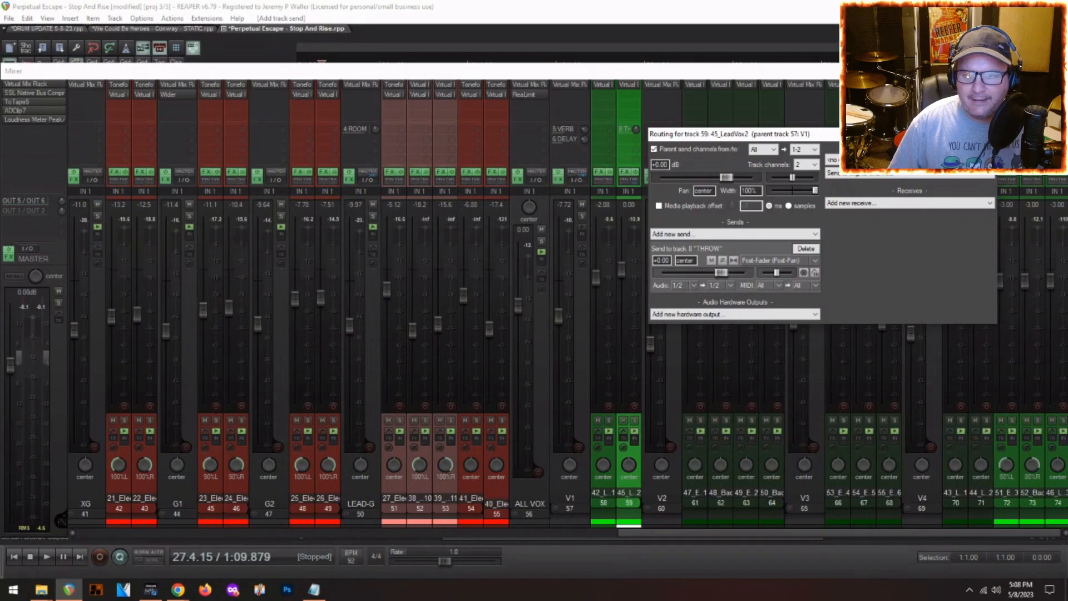
{"action": "key", "text": "Escape"}
{"action": "key", "text": "ctrl+m"}
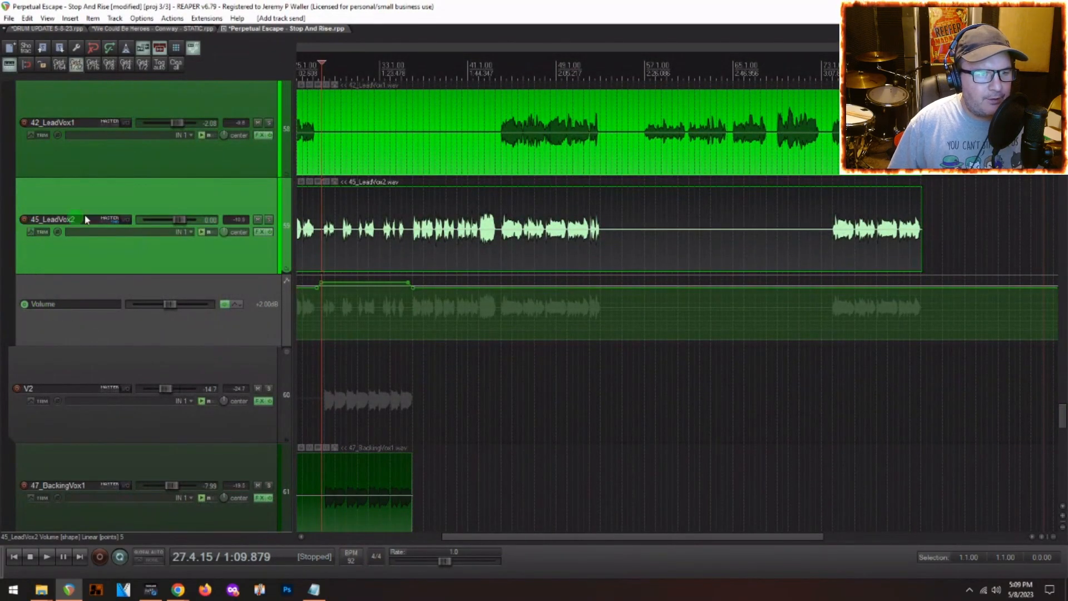
- Show and arm the THROW send volume envelope on 45_LeadVox2
{"action": "left_click", "coordinate": [30, 232]}
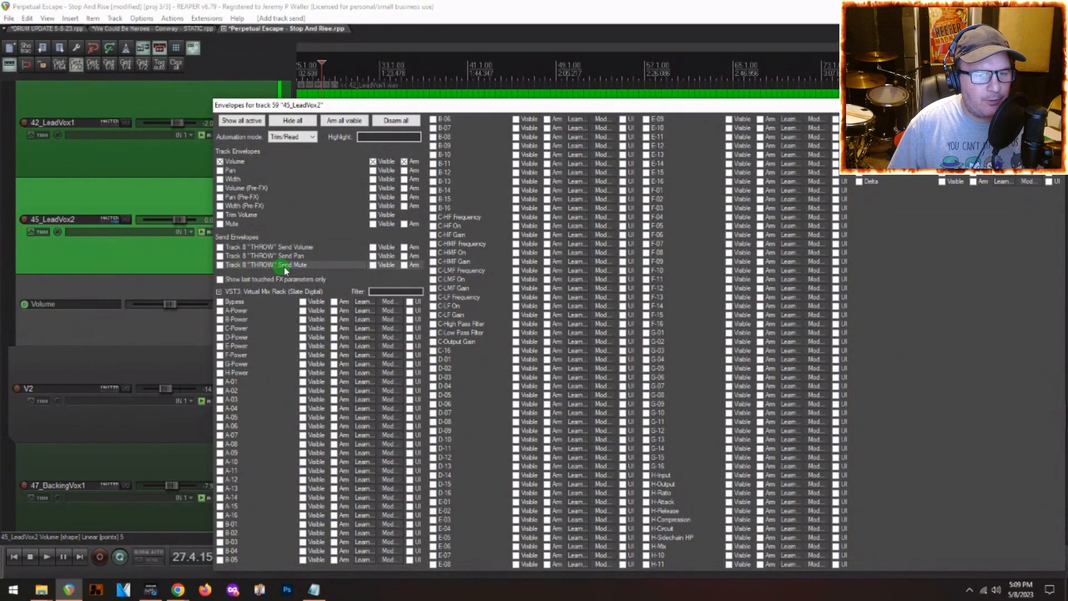
{"action": "left_click", "coordinate": [372, 247]}
{"action": "left_click", "coordinate": [404, 248]}
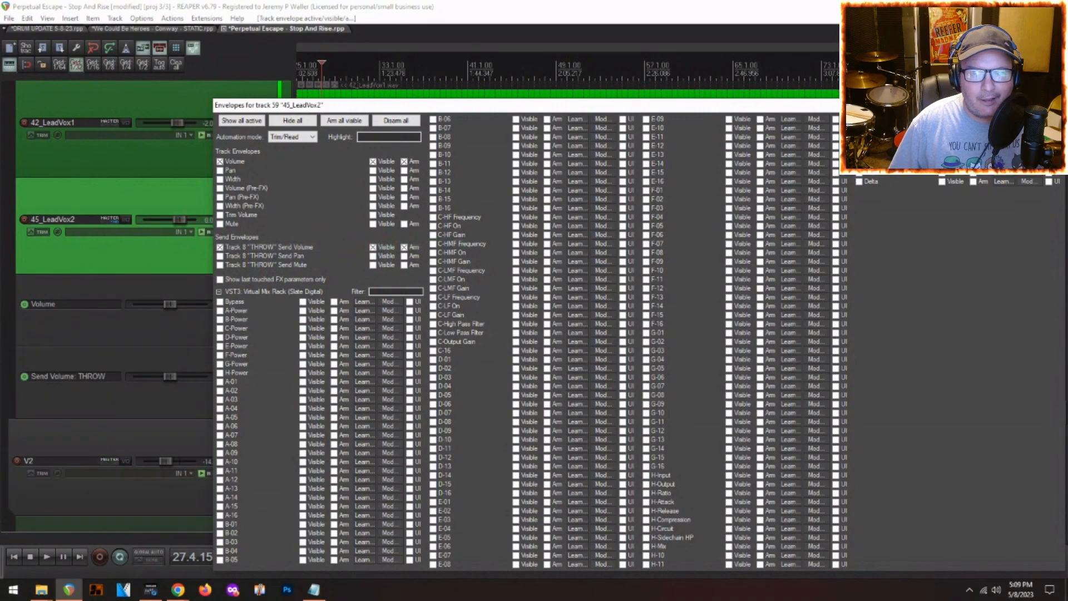
{"action": "left_click", "coordinate": [1055, 105]}
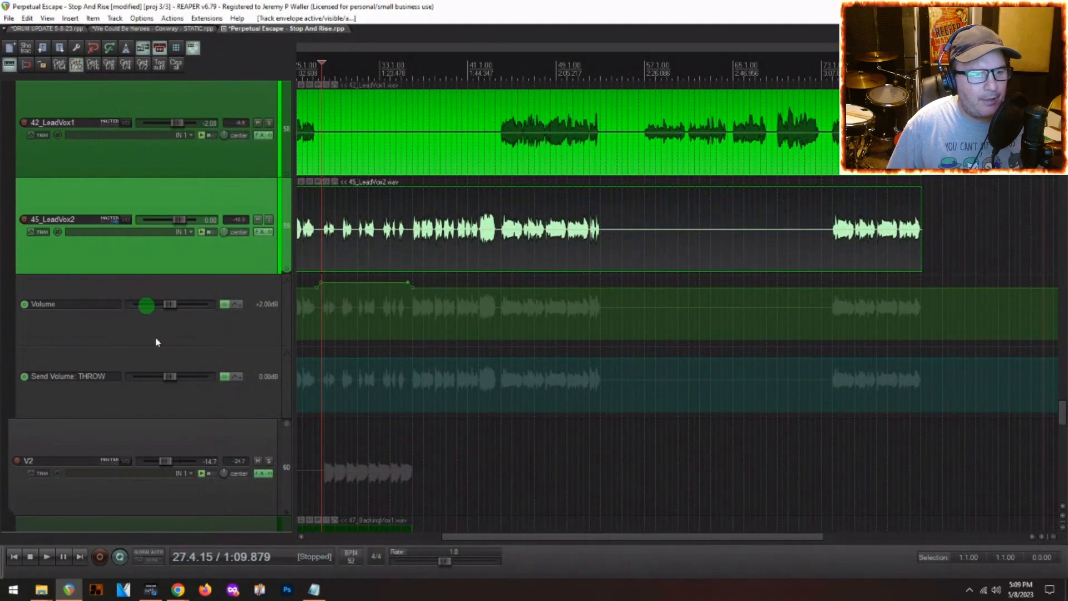
- Shape the THROW send volume envelope to 0.00 dB from about bar 28 to bar 35 and -inf elsewhere
{"action": "left_click", "coordinate": [321, 356]}
{"action": "left_click_drag", "start_coordinate": [309, 356], "coordinate": [356, 587]}
{"action": "left_click", "coordinate": [412, 358]}
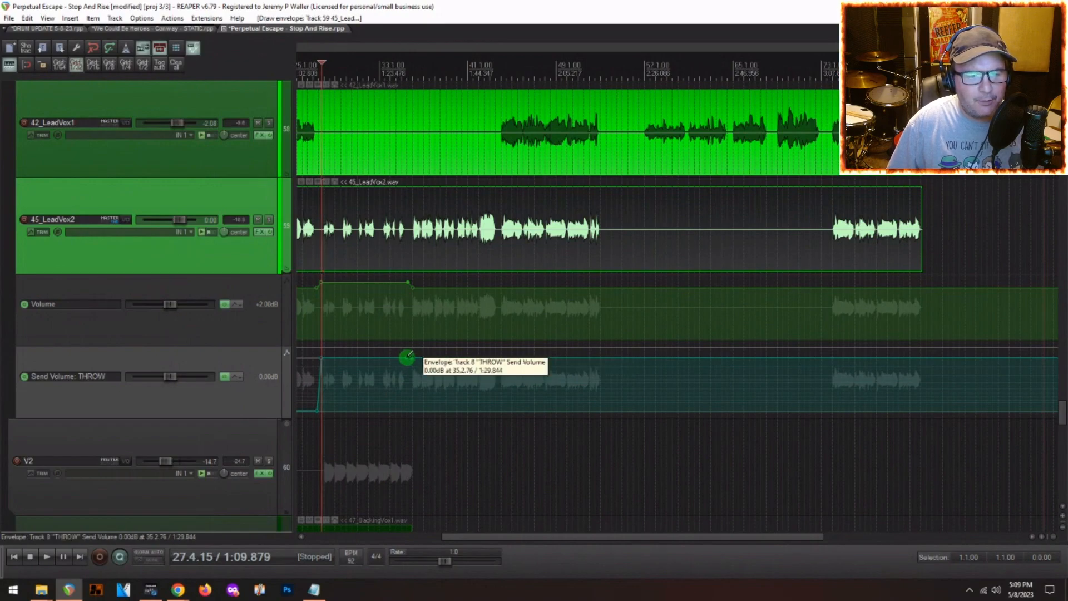
{"action": "left_click_drag", "start_coordinate": [415, 360], "coordinate": [442, 596]}
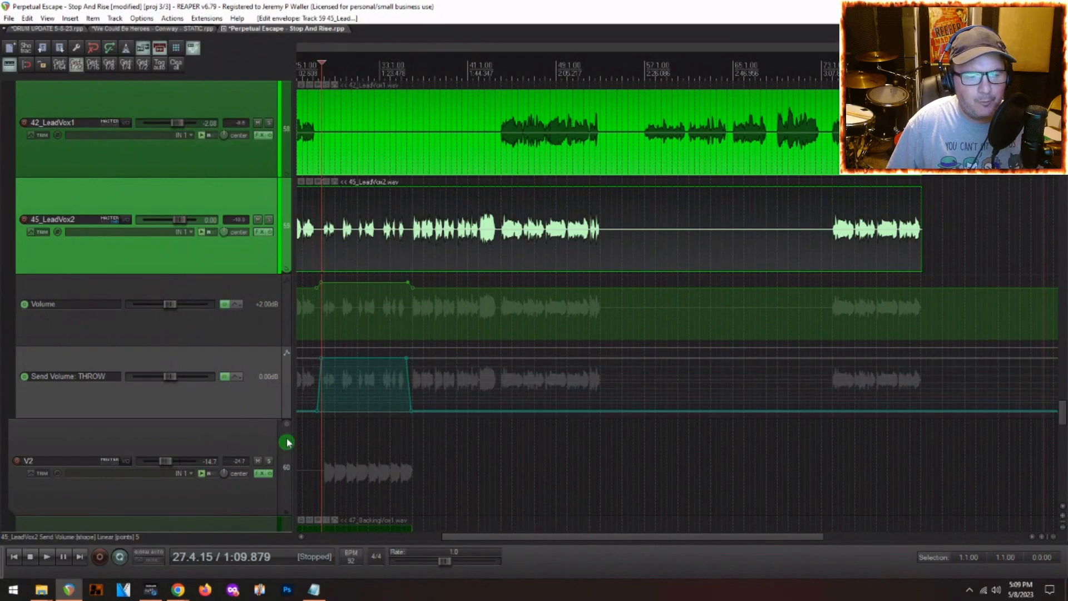
- Play from before bar 28 and lower the raised section of the THROW send envelope to -13.0 dB
{"action": "left_click", "coordinate": [314, 404]}
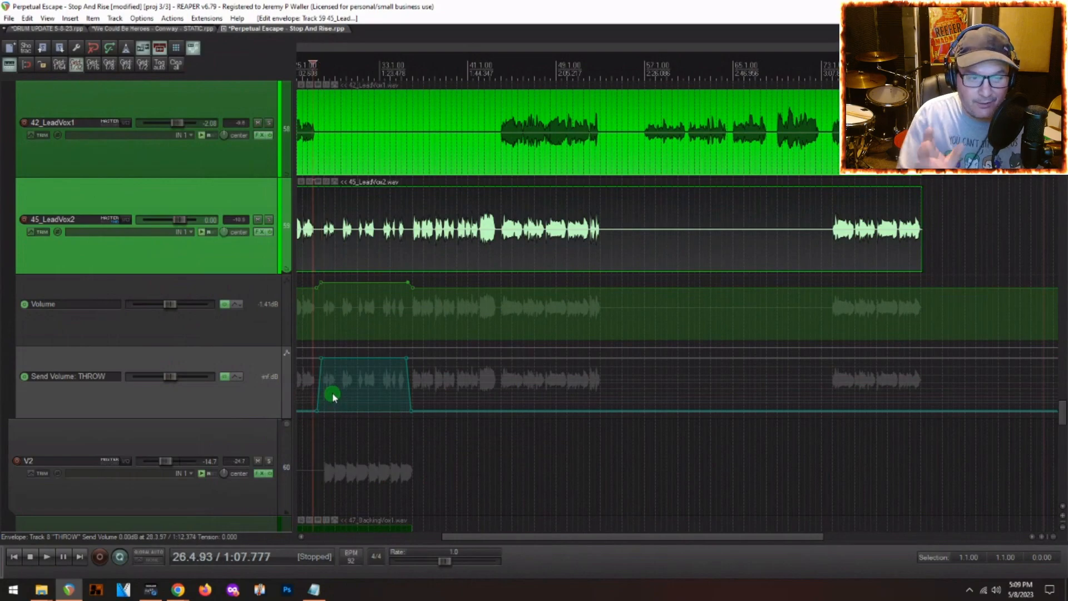
{"action": "key", "text": "space"}
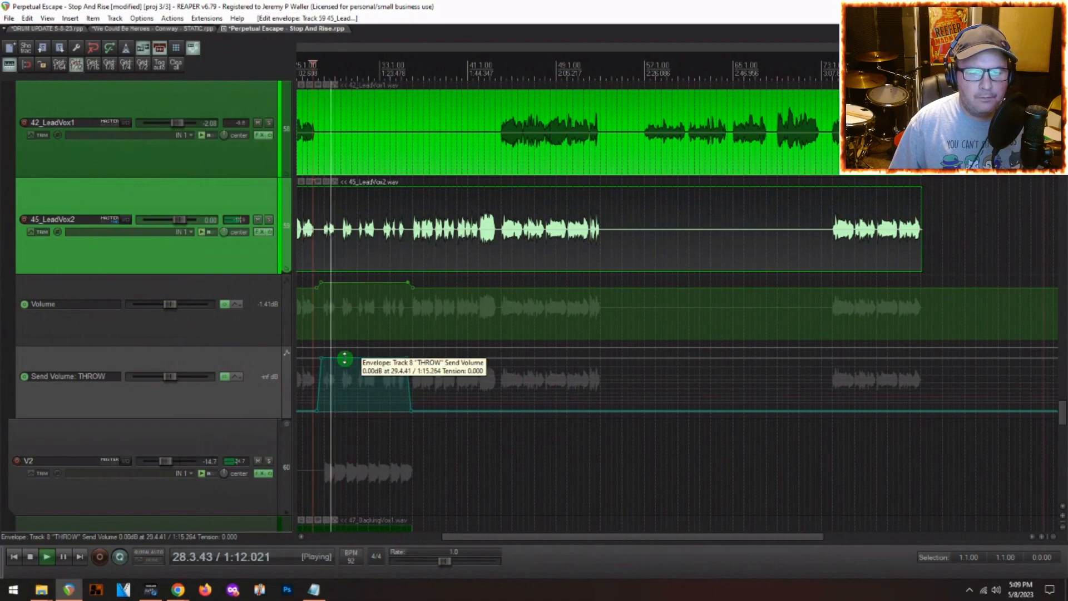
{"action": "left_click_drag", "start_coordinate": [345, 359], "coordinate": [344, 367]}
{"action": "key", "text": "space"}
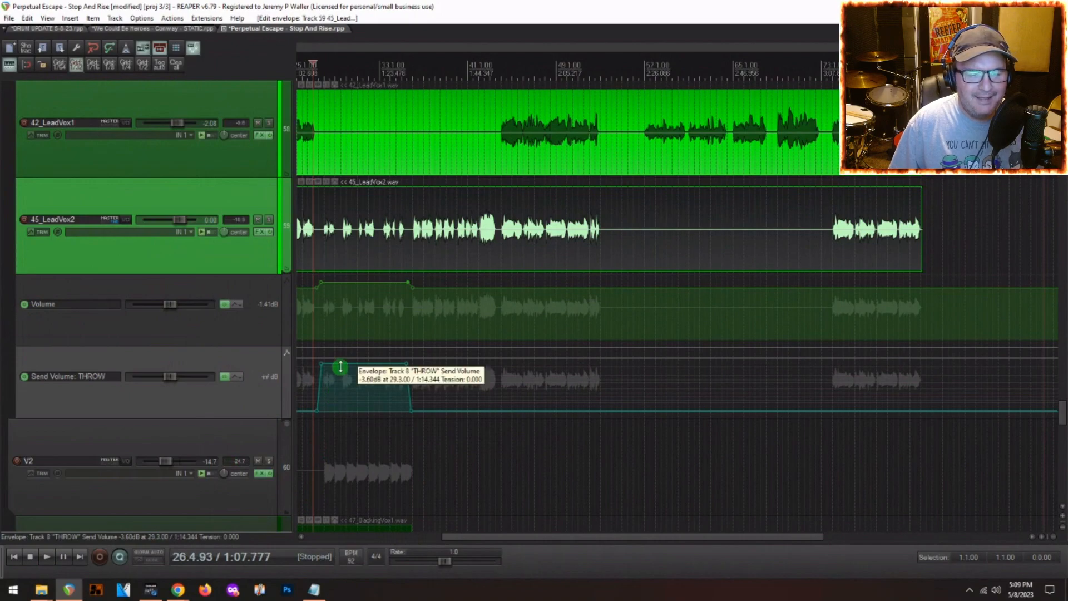
{"action": "left_click_drag", "start_coordinate": [340, 367], "coordinate": [338, 371]}
{"action": "key", "text": "space"}
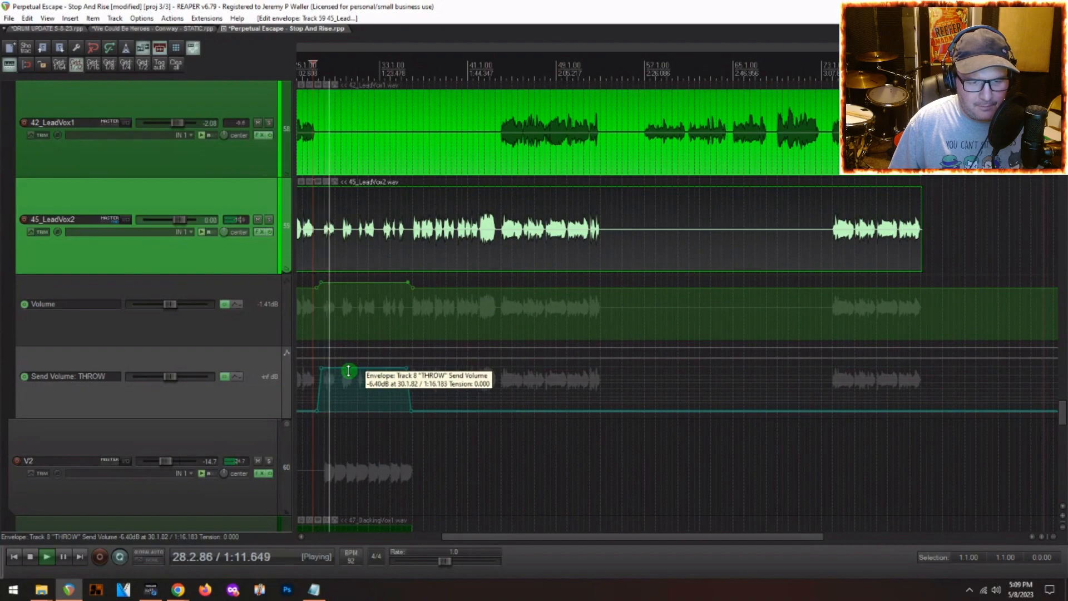
{"action": "left_click_drag", "start_coordinate": [349, 370], "coordinate": [340, 375]}
{"action": "left_click", "coordinate": [340, 375]}
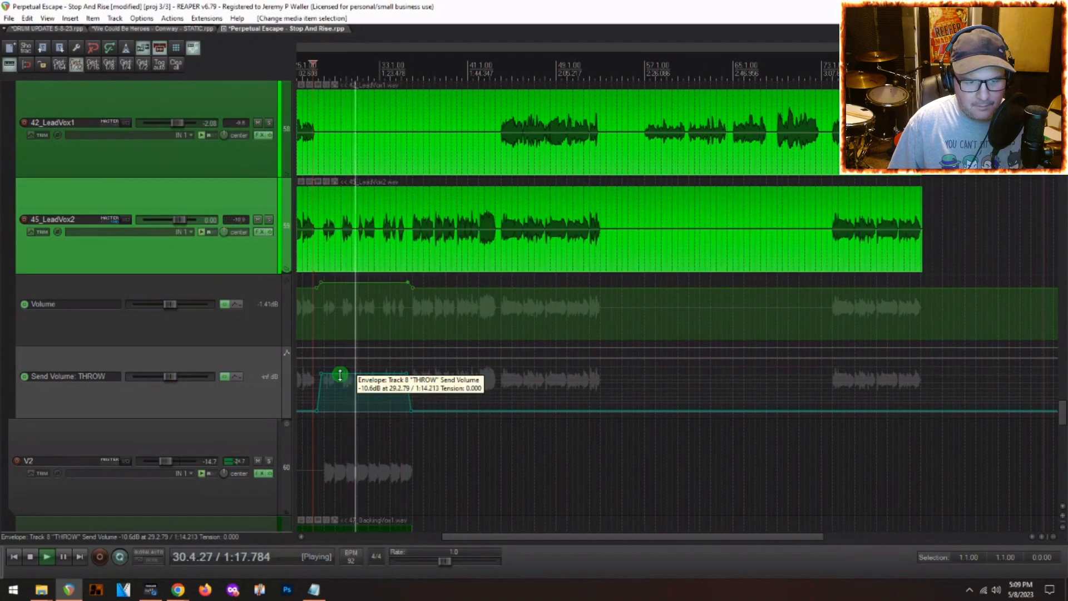
{"action": "left_click_drag", "start_coordinate": [339, 375], "coordinate": [339, 380]}
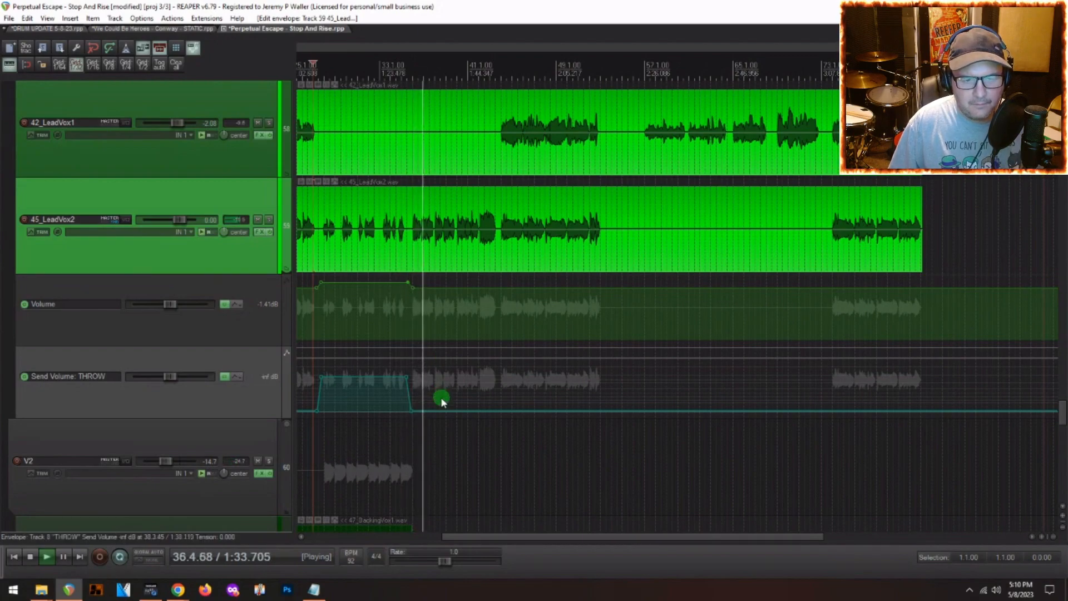
- Raise the 45_LeadVox2 volume envelope after the boosted phrase to +0.40 dB and audition the change
{"action": "left_click", "coordinate": [431, 288]}
{"action": "key", "text": "space"}
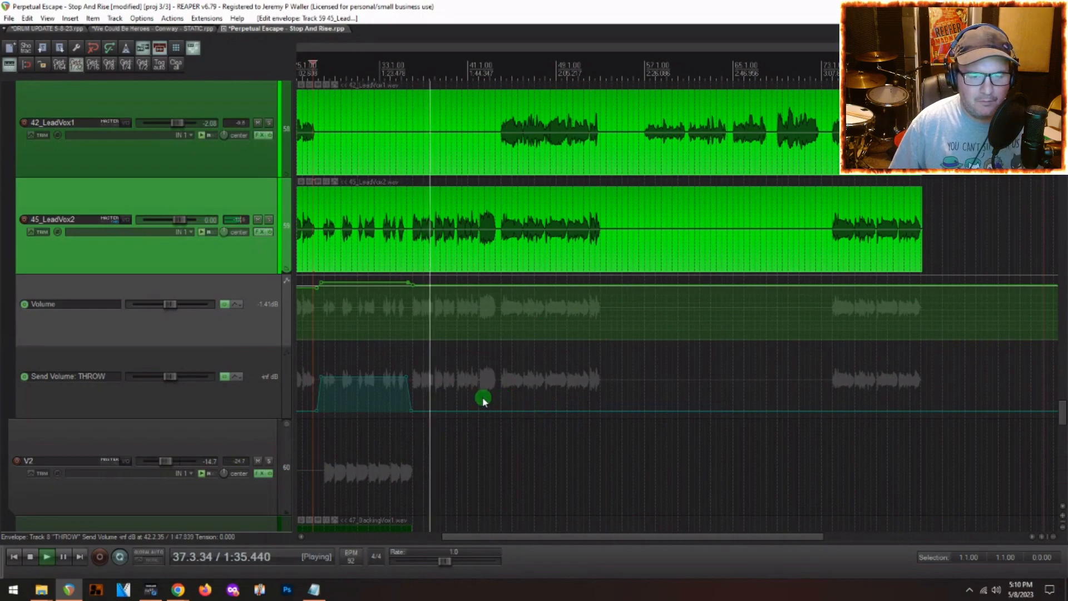
{"action": "key", "text": "space"}
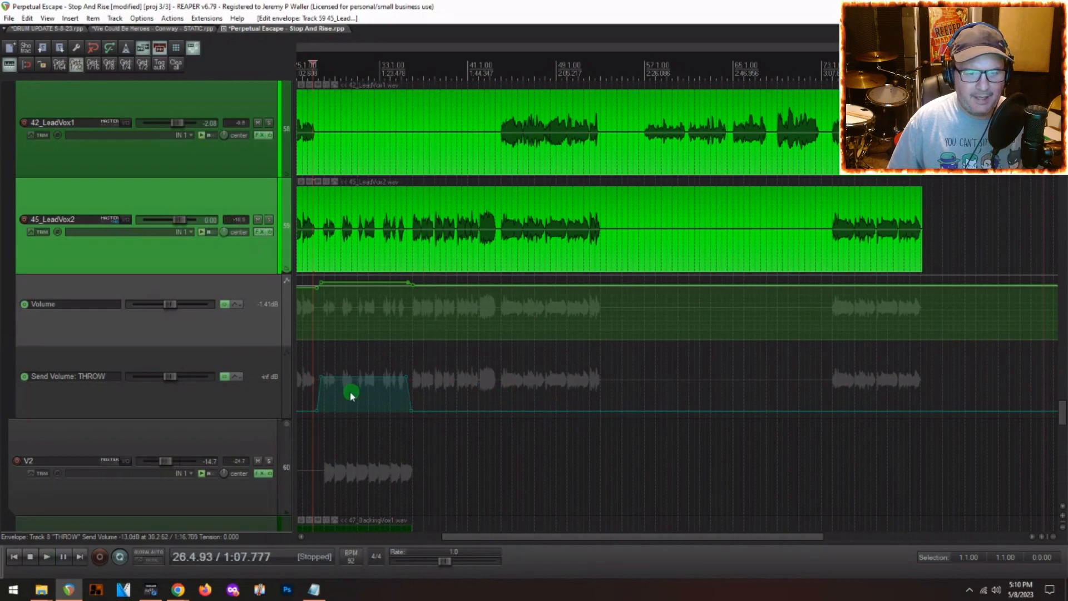
- Add a volume point on 45_LeadVox2 just before bar 44 and lower the envelope from there to -1.40 dB
{"action": "key", "text": "space"}
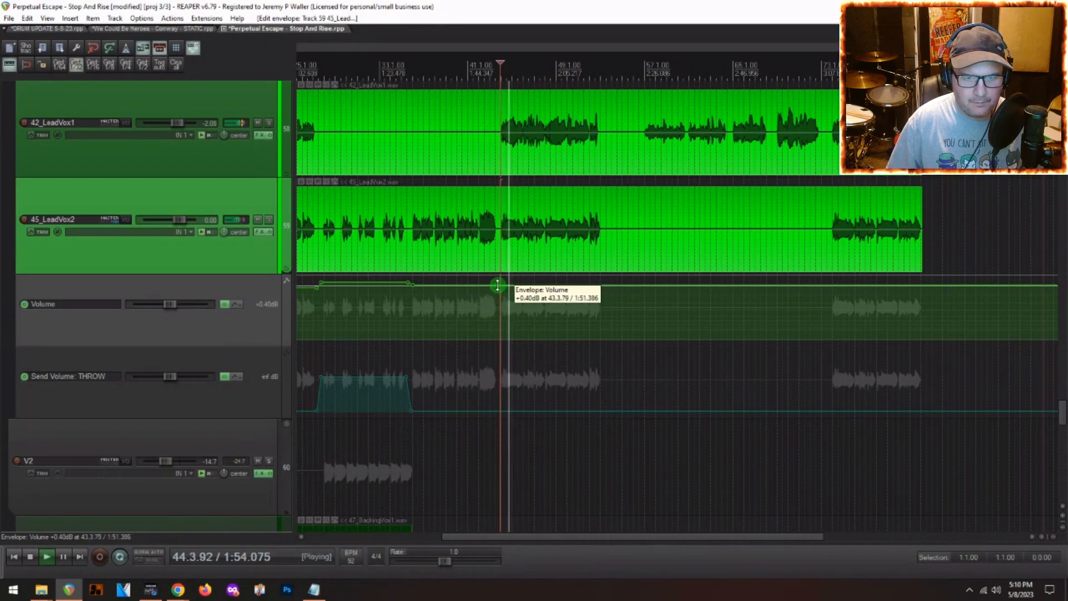
{"action": "key", "text": "space"}
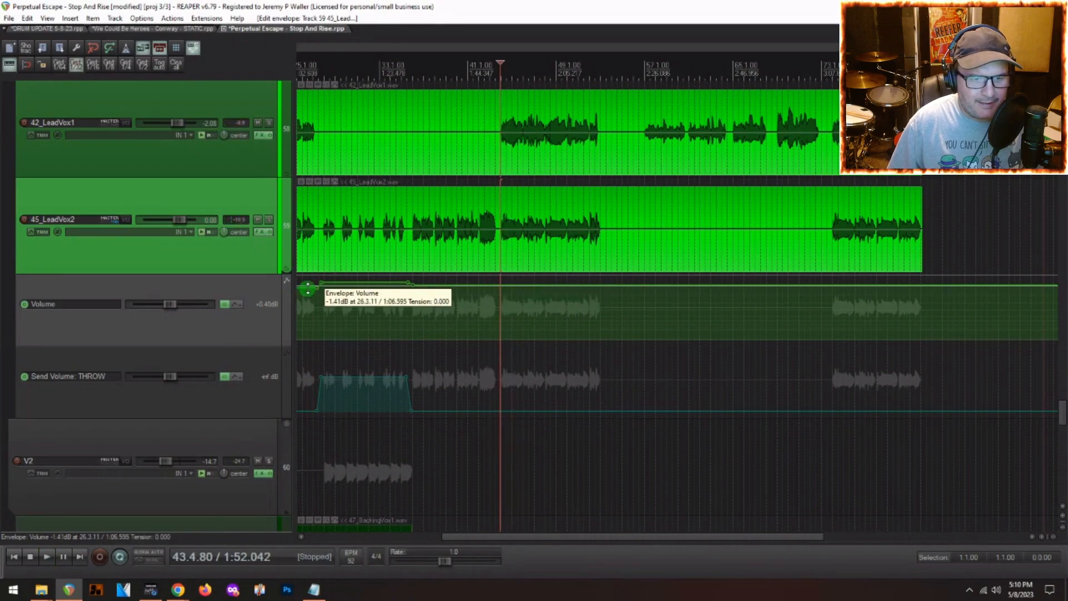
{"action": "left_click_drag", "start_coordinate": [501, 280], "coordinate": [495, 284]}
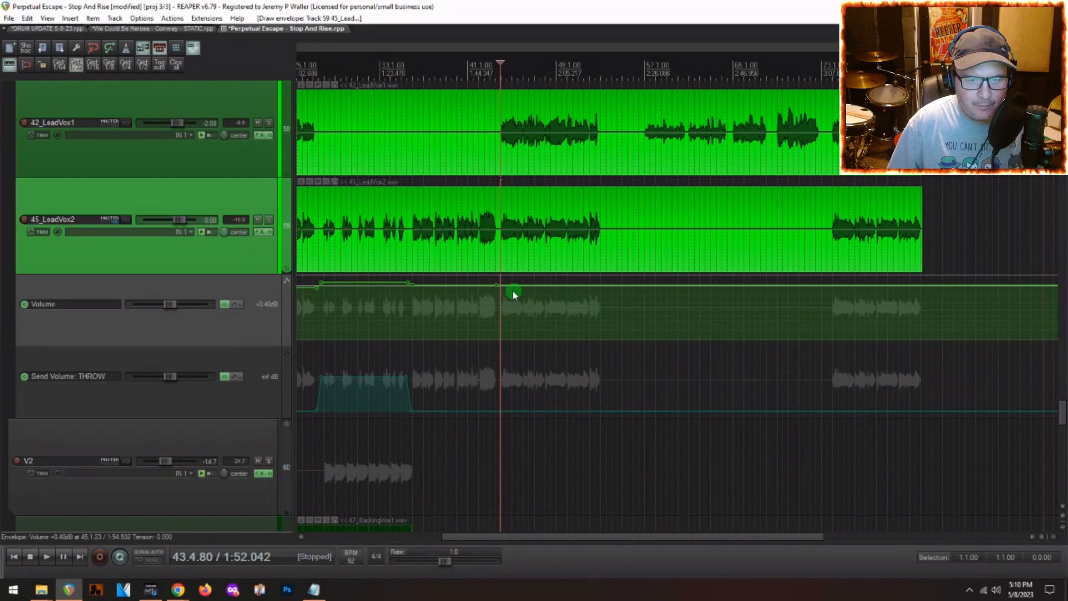
{"action": "left_click_drag", "start_coordinate": [510, 284], "coordinate": [509, 288]}
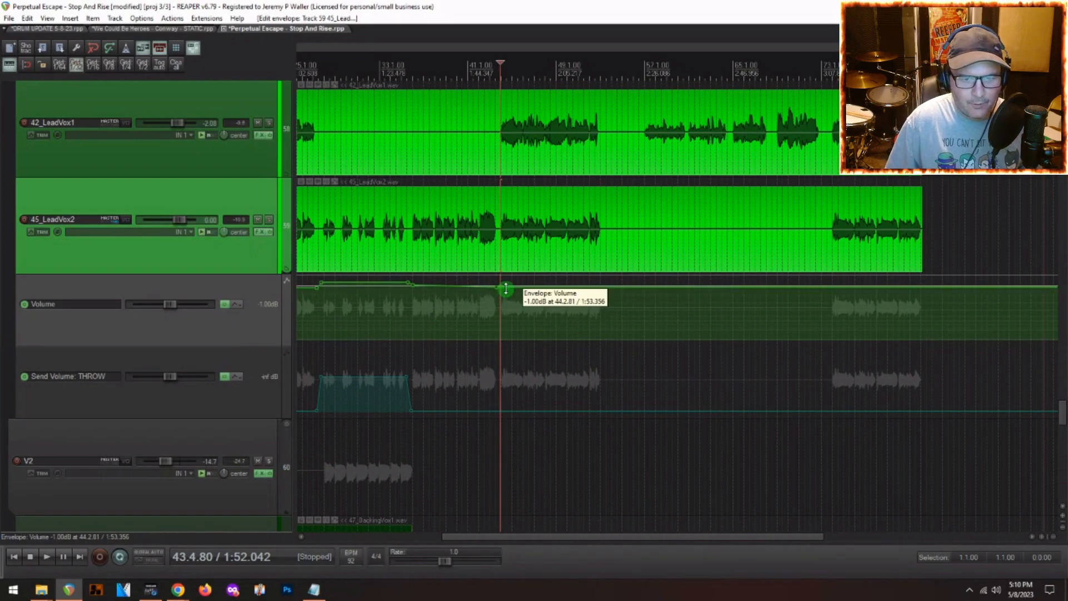
{"action": "left_click_drag", "start_coordinate": [505, 288], "coordinate": [506, 289]}
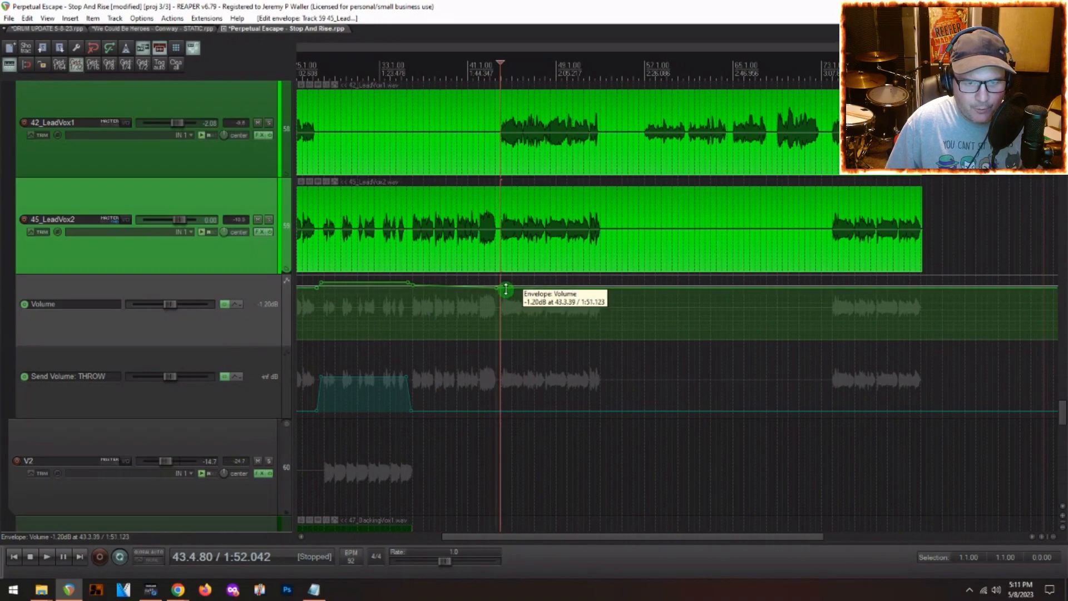
- Play the lead vocals from about bar 36 through bar 44 to check the volume automation
{"action": "key", "text": "space"}
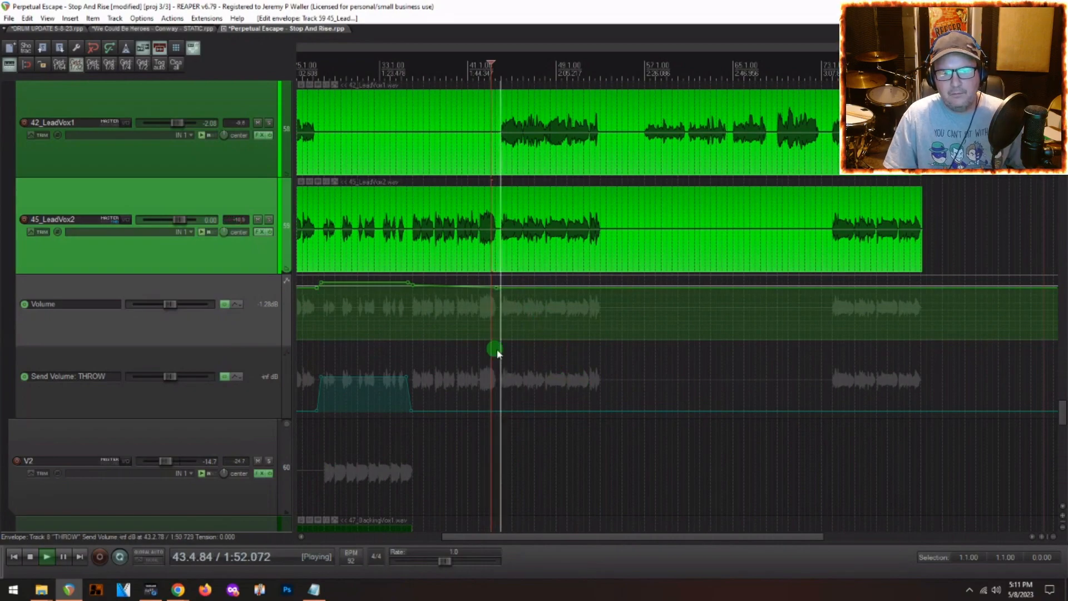
{"action": "key", "text": "space"}
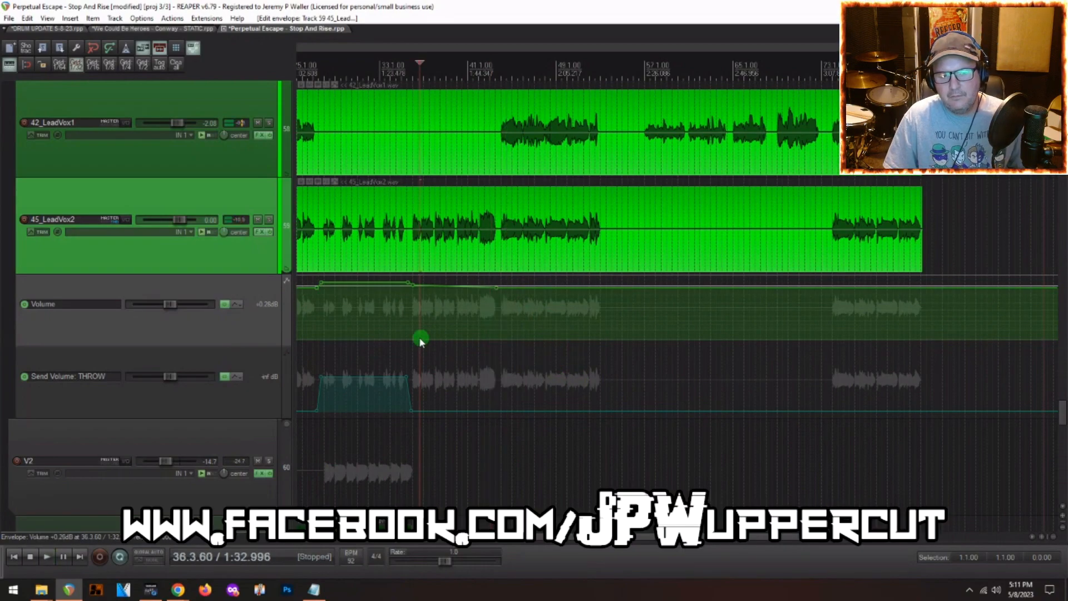
{"action": "key", "text": "space"}
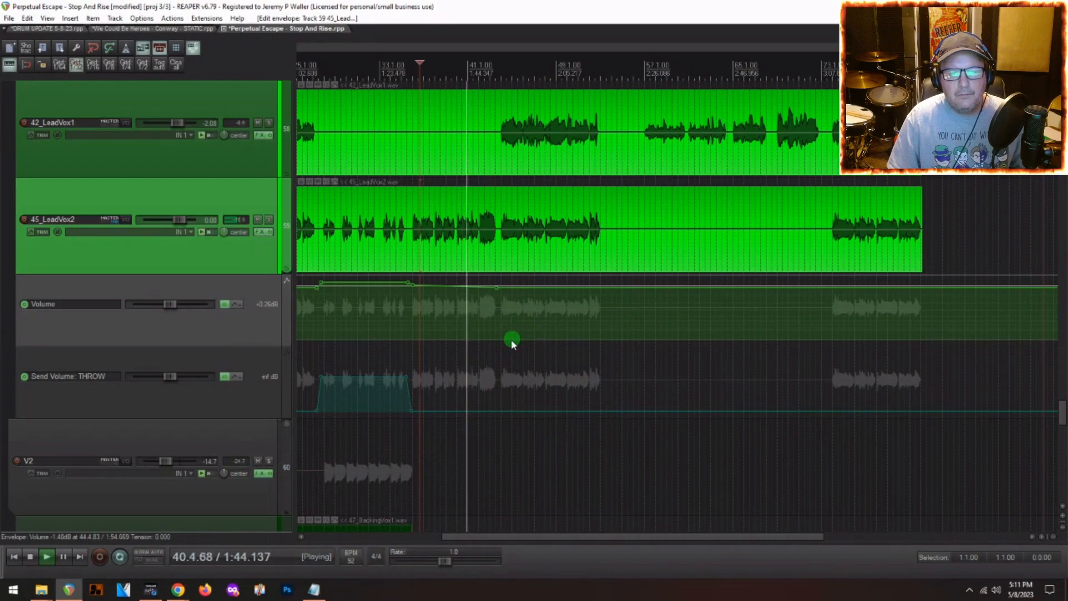
{"action": "scroll", "coordinate": [511, 339], "scroll_direction": "down", "scroll_amount": 2}
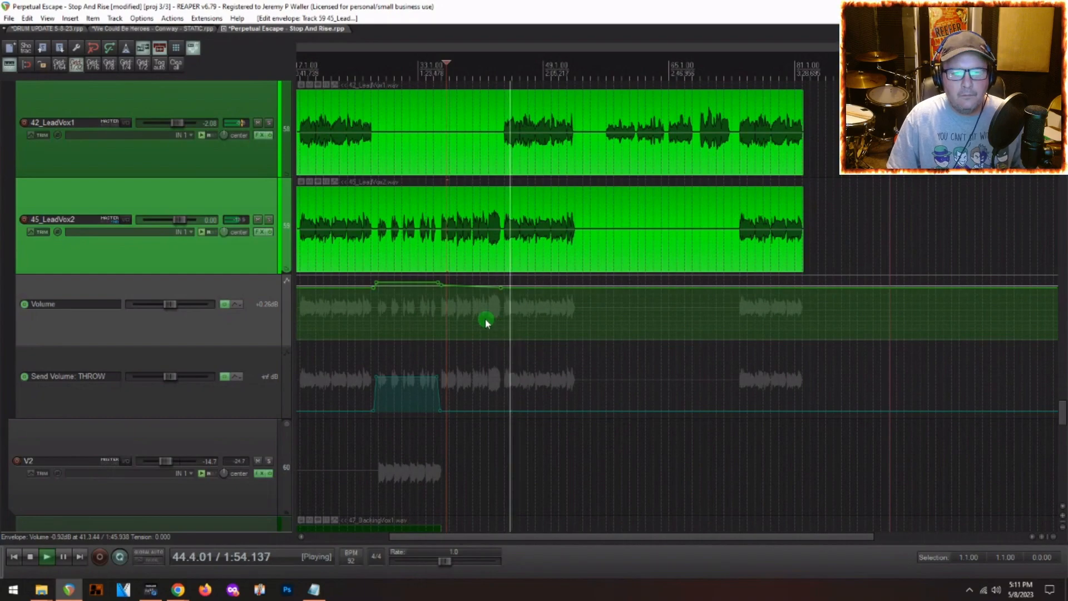
- Lower the ALL VOX fader to -1.51 dB in the mixer and check its ReaLimit limiter during playback
{"action": "key", "text": "ctrl+m"}
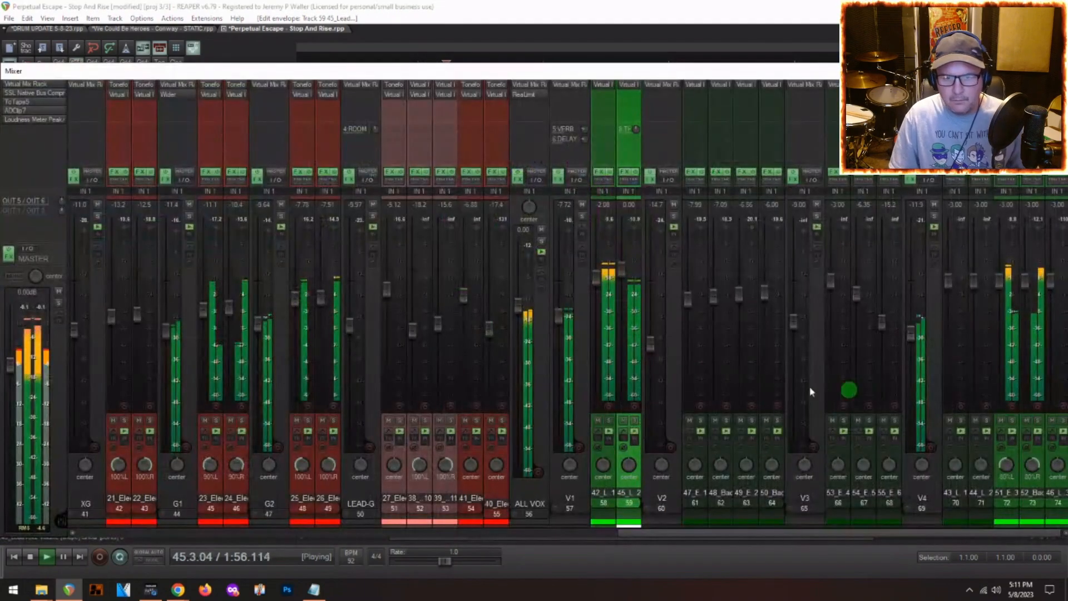
{"action": "left_click_drag", "start_coordinate": [513, 302], "coordinate": [517, 312]}
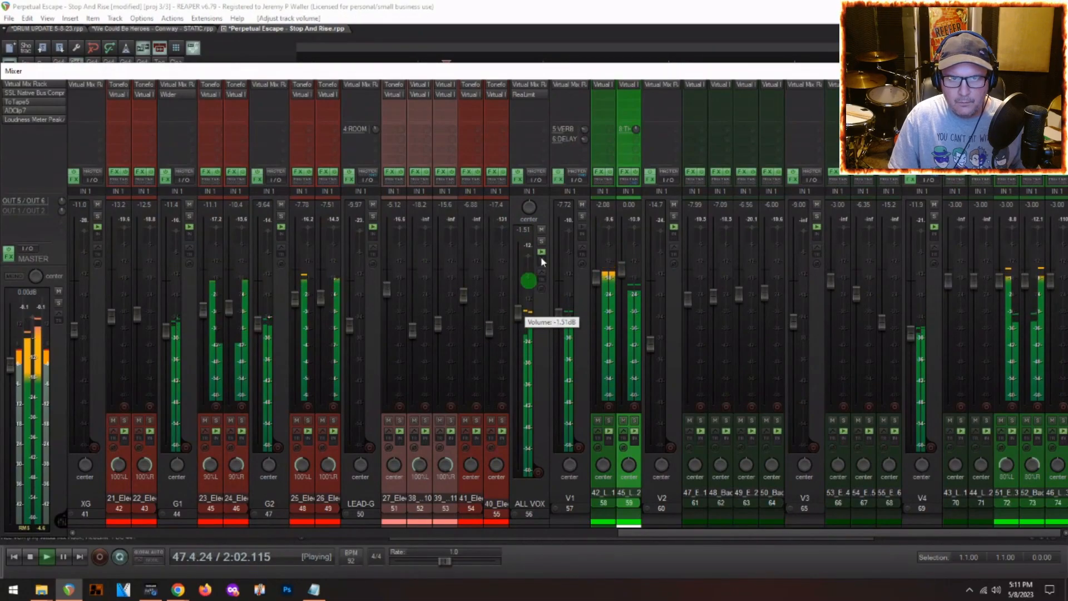
{"action": "left_click", "coordinate": [524, 95]}
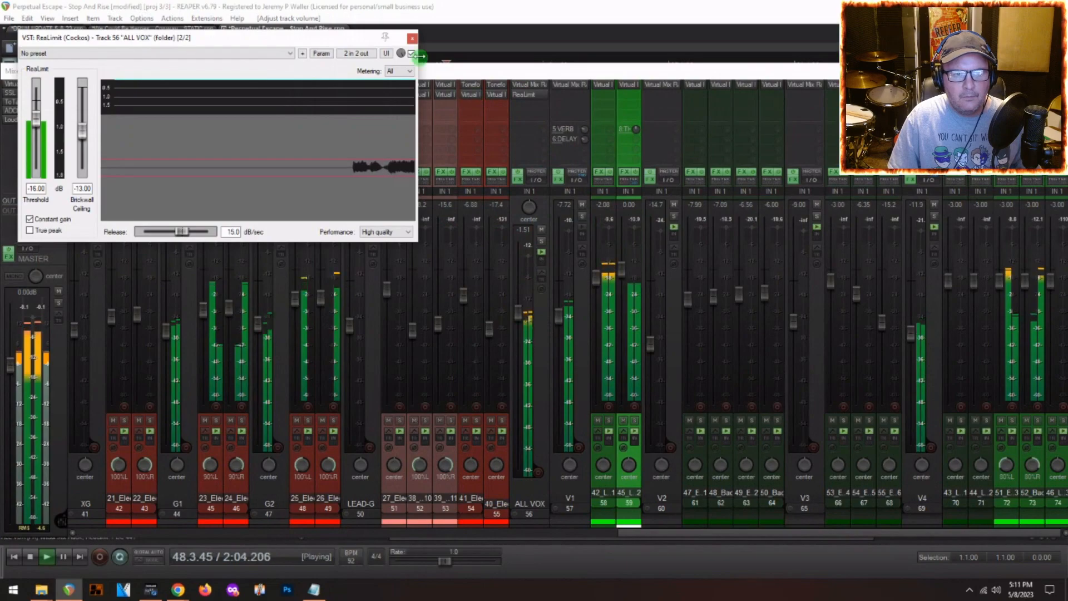
{"action": "left_click", "coordinate": [412, 38]}
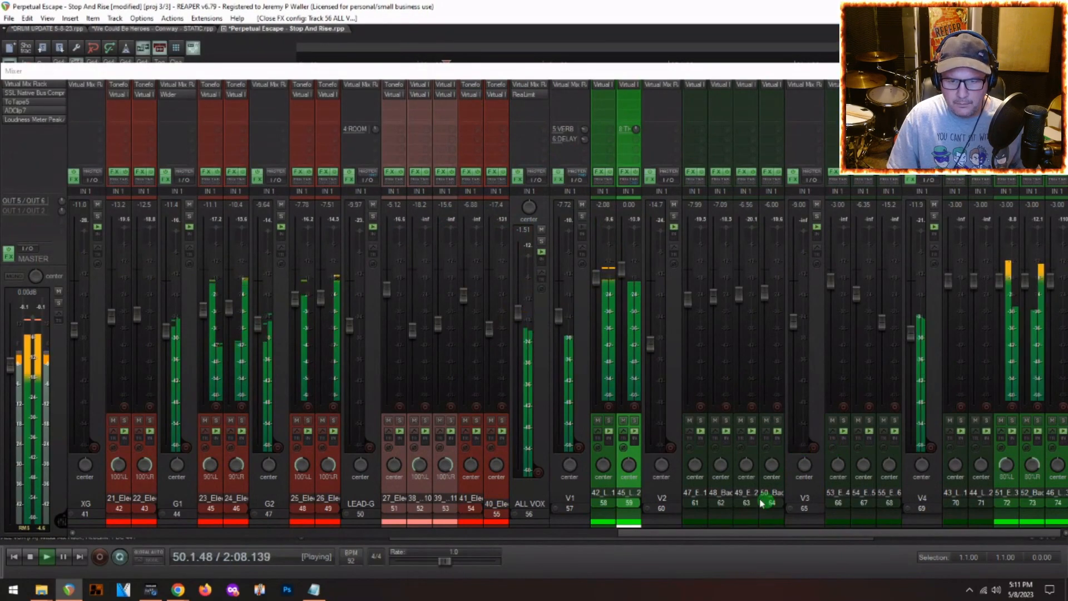
- Raise the 54_BackingVox5 fader to -1.41 dB and set the FG-S filter in its Virtual Mix Rack to 94.4 Hz
{"action": "key", "text": "ctrl+m"}
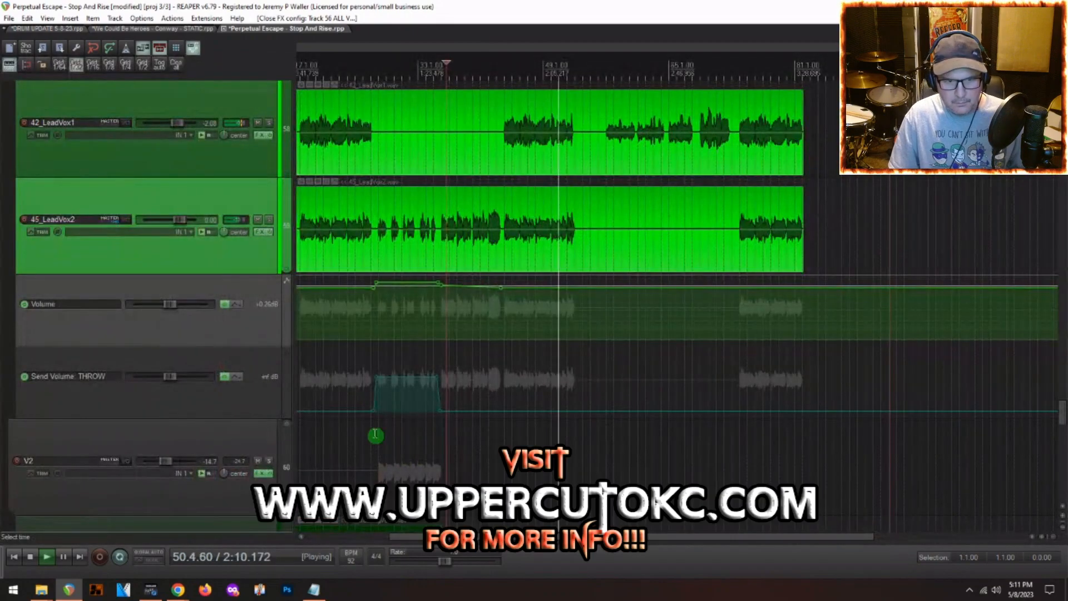
{"action": "scroll", "coordinate": [504, 369], "scroll_direction": "down", "scroll_amount": 3}
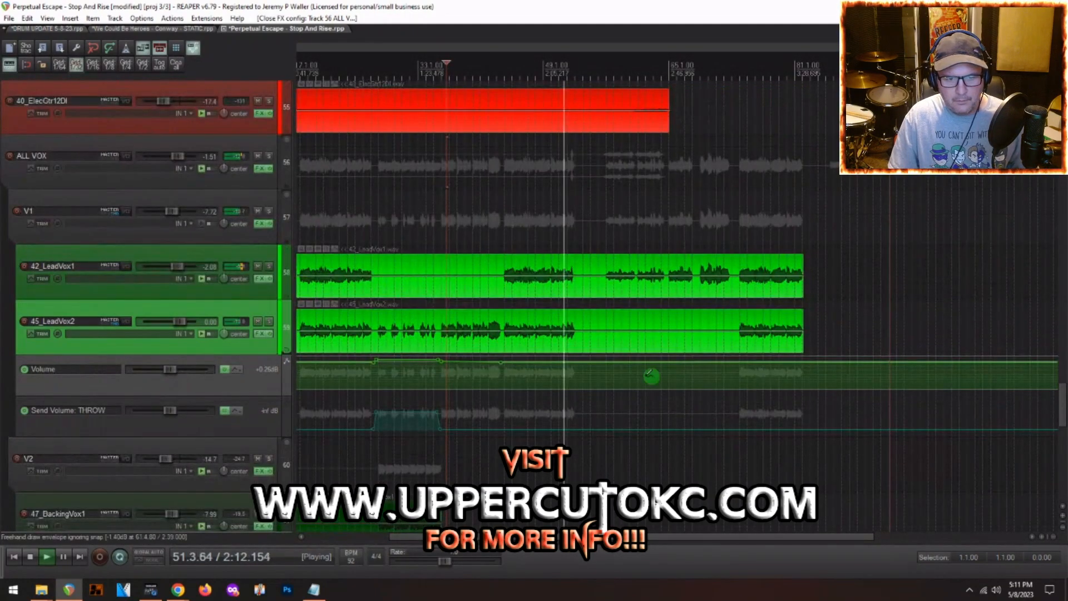
{"action": "scroll", "coordinate": [651, 374], "scroll_direction": "down", "scroll_amount": 2}
{"action": "scroll", "coordinate": [239, 328], "scroll_direction": "down", "scroll_amount": 2}
{"action": "scroll", "coordinate": [239, 328], "scroll_direction": "down", "scroll_amount": 5}
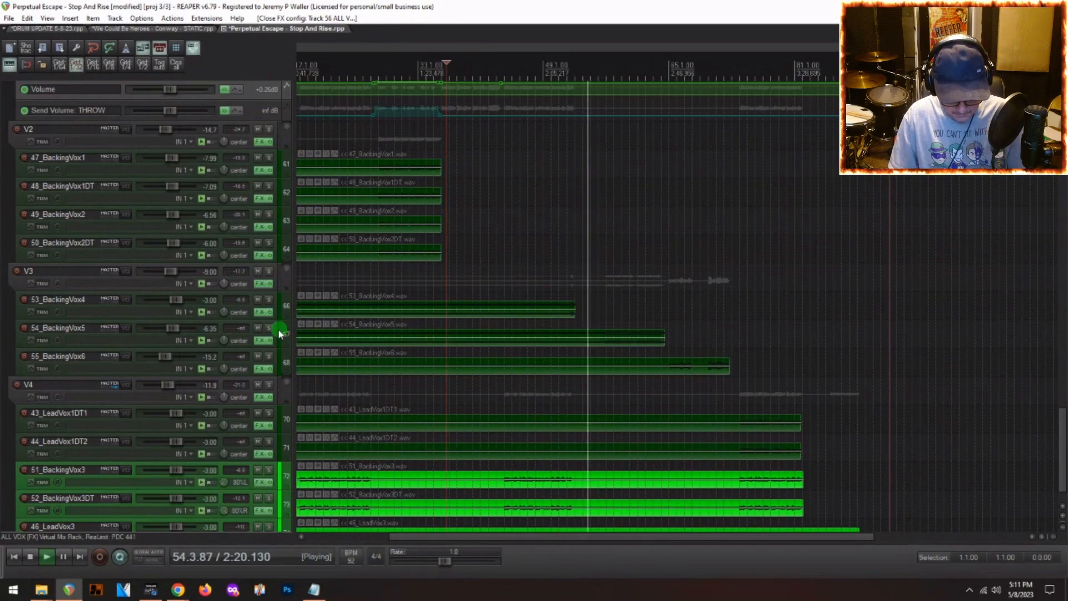
{"action": "key", "text": "ctrl+m"}
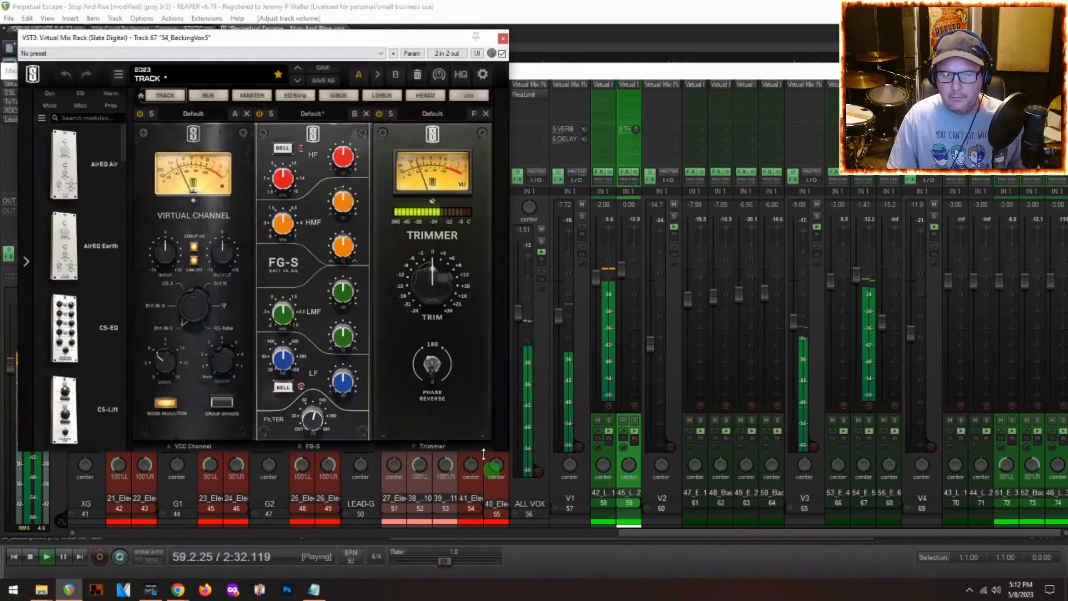
{"action": "left_click_drag", "start_coordinate": [313, 419], "coordinate": [374, 271]}
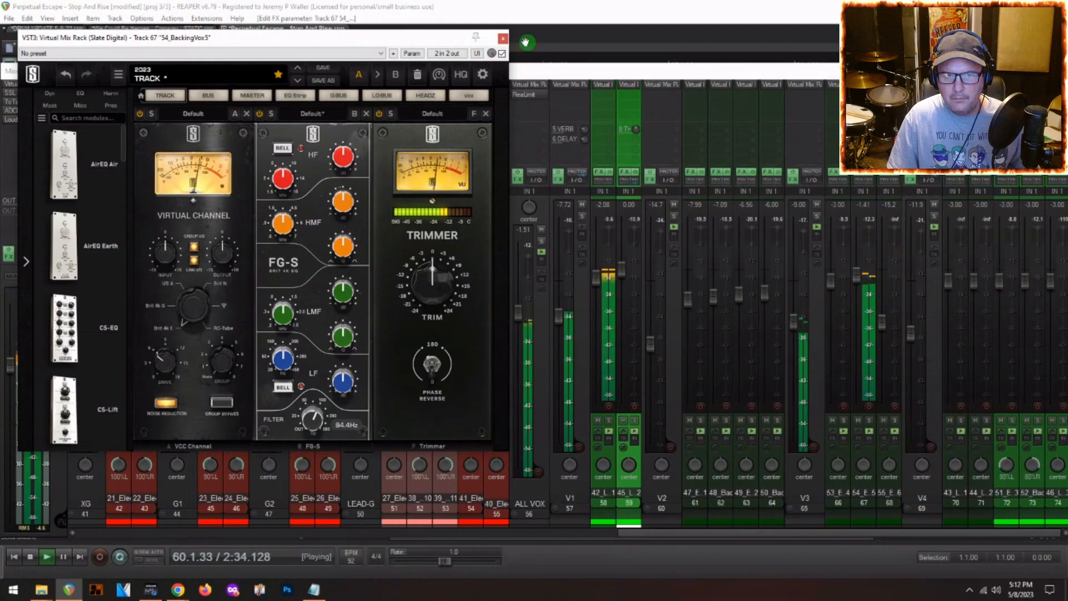
{"action": "left_click", "coordinate": [503, 38]}
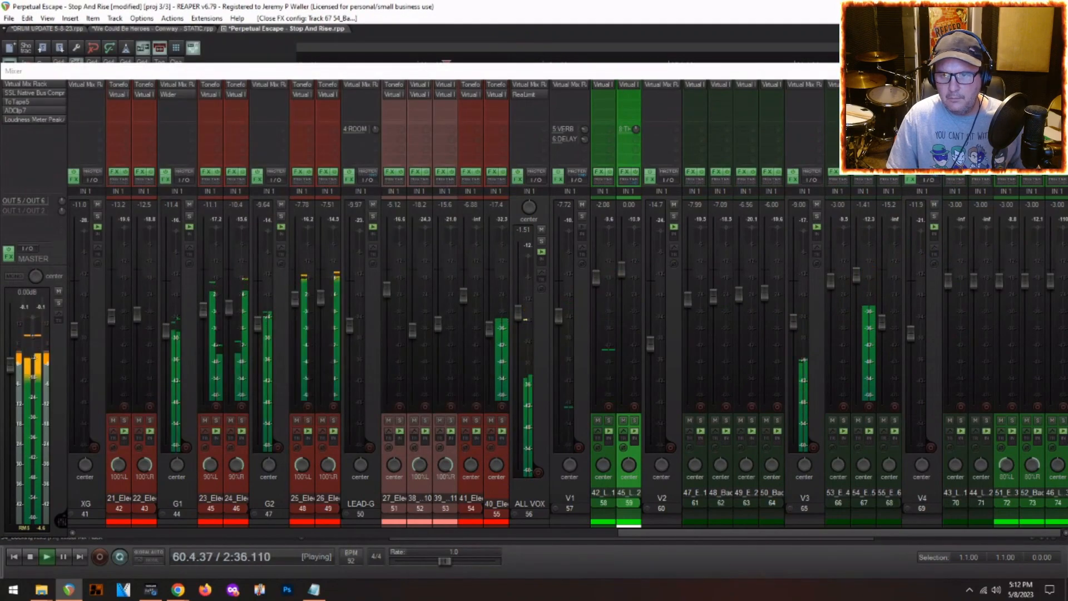
- Add a send from the V3 vocal group to the ROOM reverb and adjust the send level
{"action": "left_click", "coordinate": [804, 132]}
{"action": "left_click", "coordinate": [811, 180]}
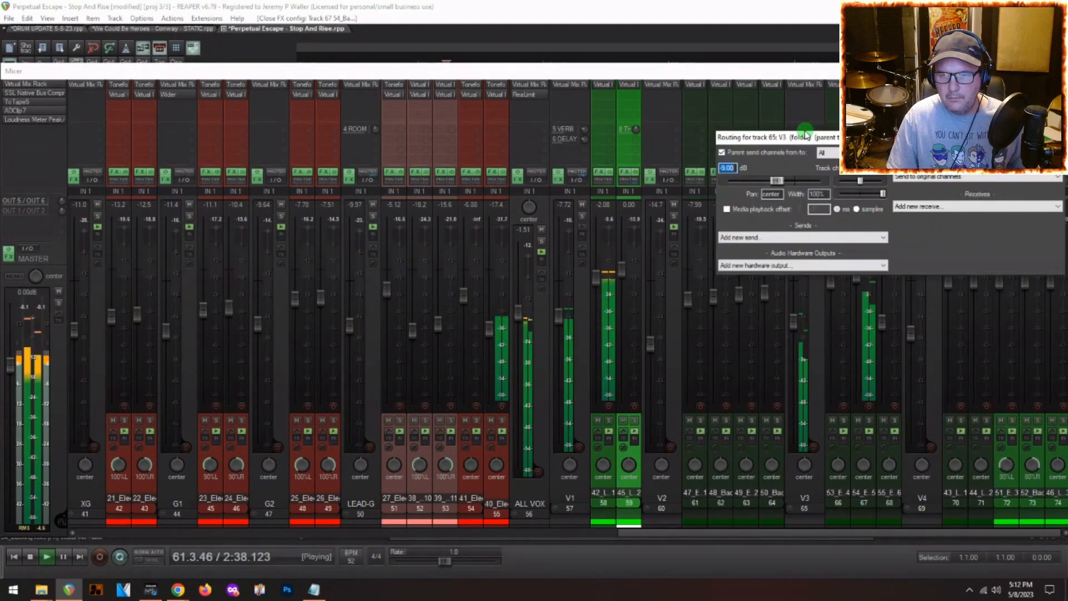
{"action": "left_click", "coordinate": [801, 237]}
{"action": "left_click", "coordinate": [746, 275]}
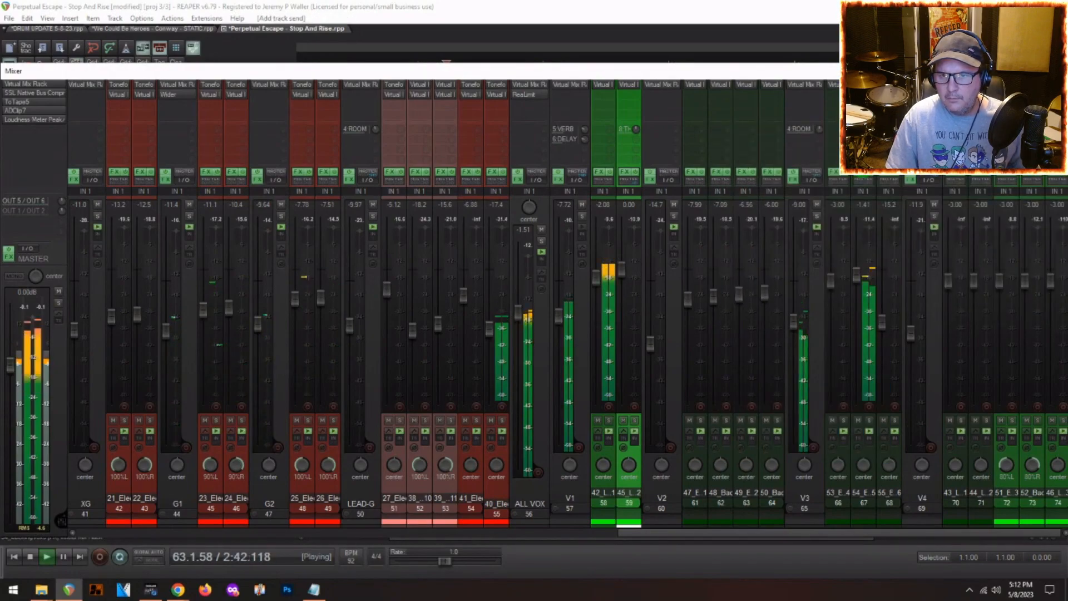
{"action": "left_click_drag", "start_coordinate": [817, 132], "coordinate": [819, 134]}
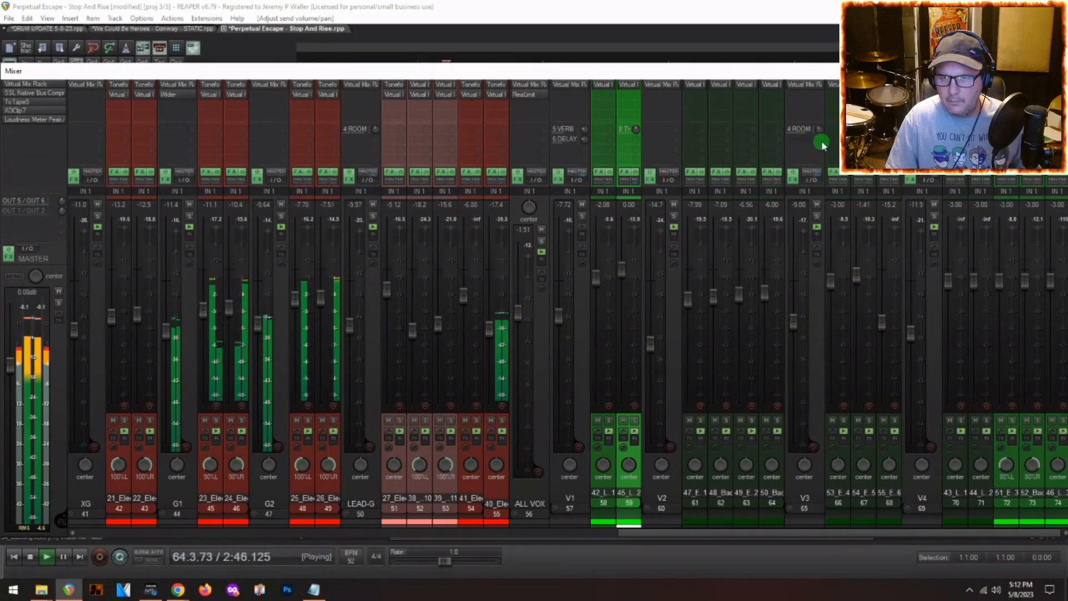
- Raise the 55_BackingVox6 fader, audition the track in solo, and settle its level at -10.5 dB
{"action": "left_click_drag", "start_coordinate": [882, 324], "coordinate": [881, 307]}
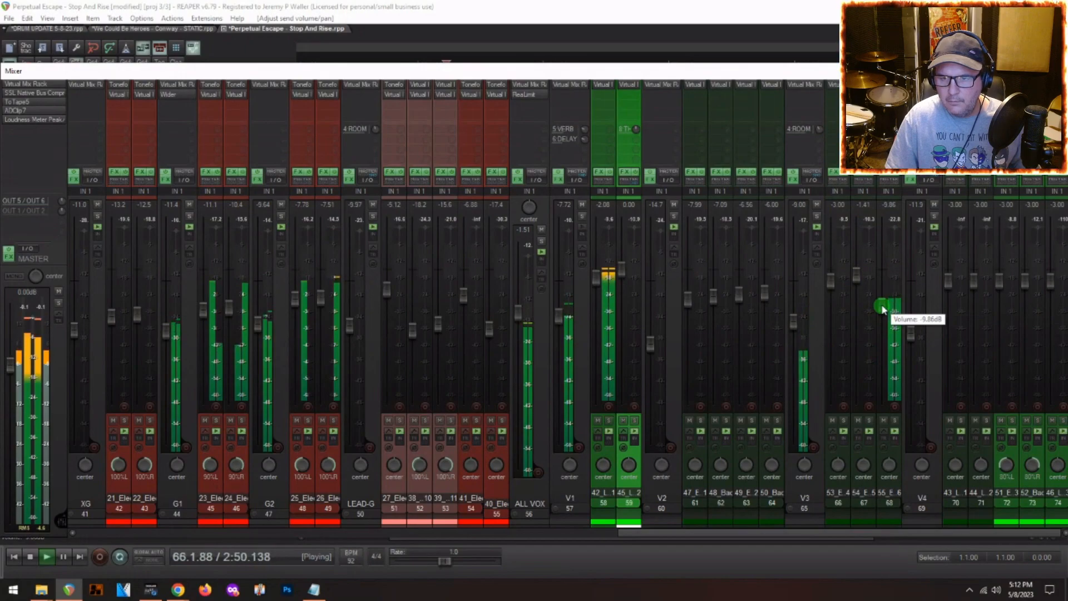
{"action": "left_click", "coordinate": [894, 421]}
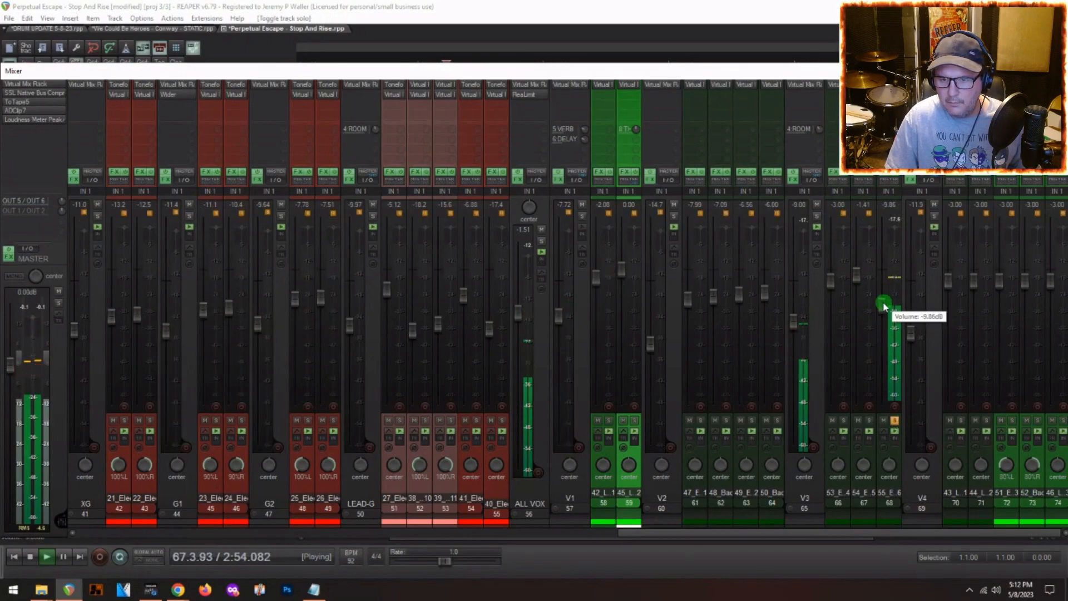
{"action": "left_click", "coordinate": [895, 421]}
{"action": "left_click", "coordinate": [895, 421]}
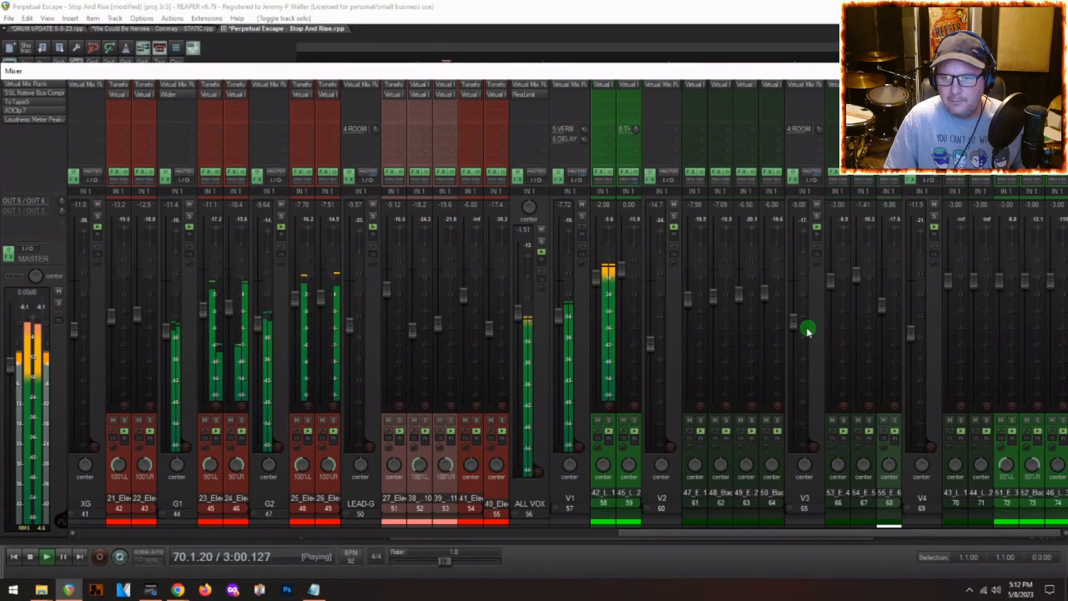
{"action": "left_click_drag", "start_coordinate": [885, 312], "coordinate": [881, 309]}
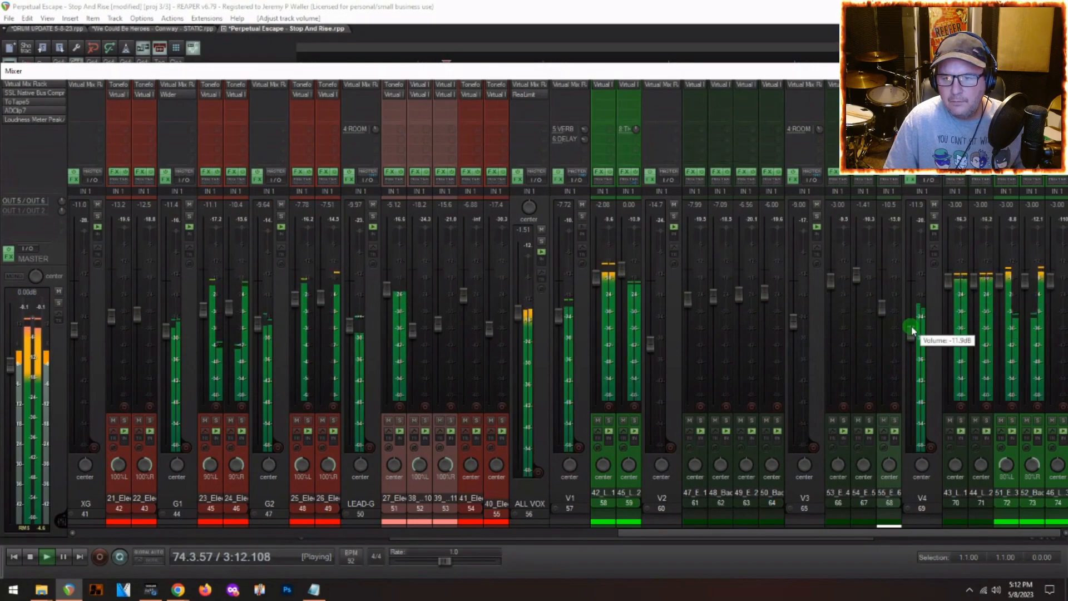
- Set 43_LeadVox1DT1 to -3.92 dB and 44_LeadVox1DT2 to -4.07 dB, pan them 100% left and right, and lower V4 to -12.7 dB
{"action": "left_click_drag", "start_coordinate": [949, 280], "coordinate": [973, 283]}
{"action": "left_click_drag", "start_coordinate": [961, 454], "coordinate": [1004, 450]}
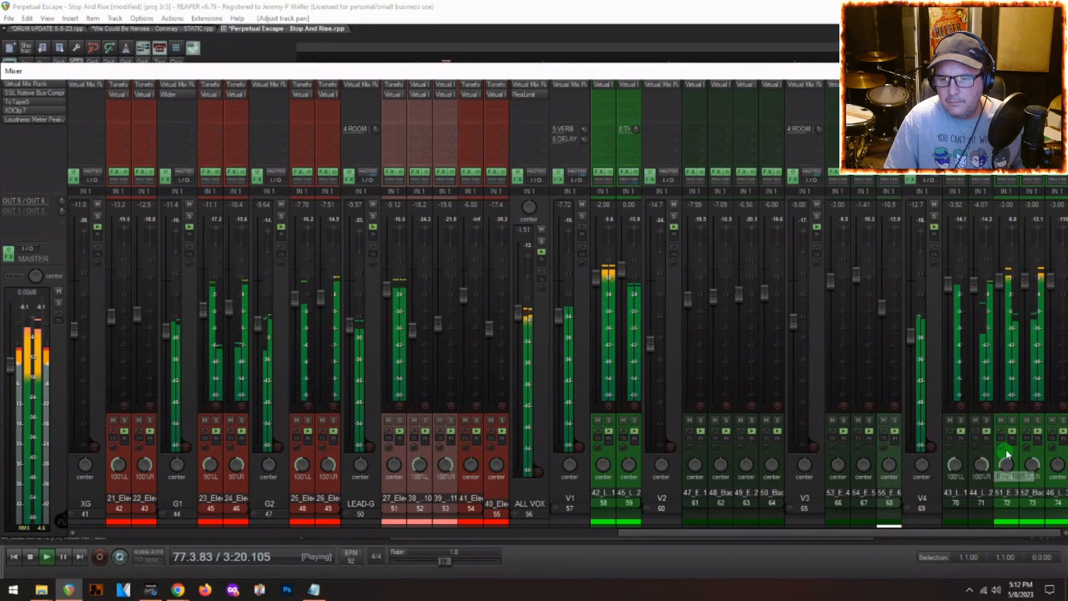
- Audition the V4 vocal group in solo, then return to the full mix
{"action": "left_click", "coordinate": [934, 219]}
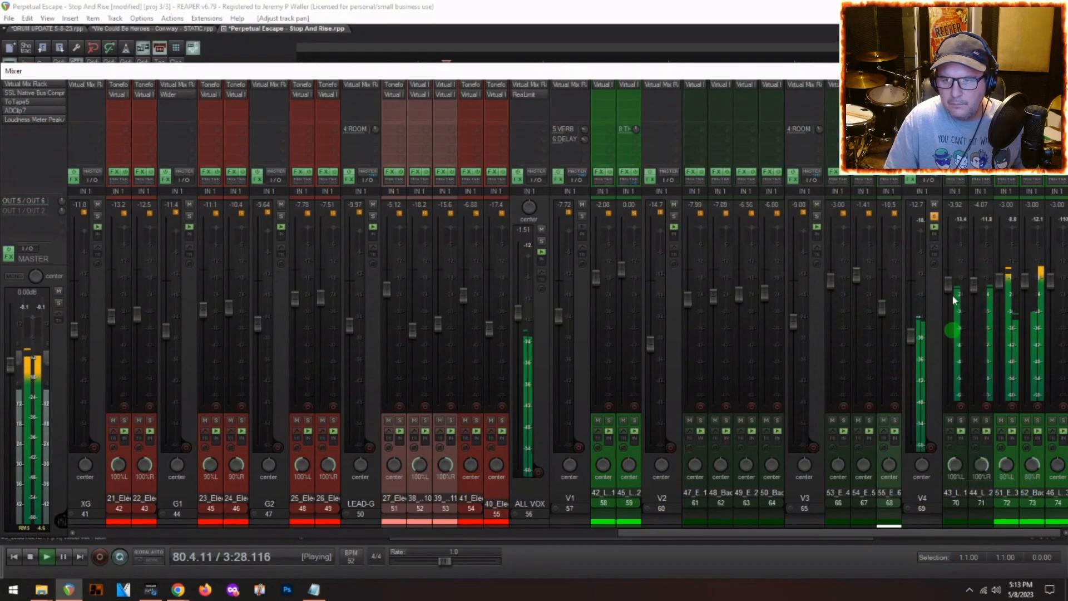
{"action": "left_click", "coordinate": [934, 218]}
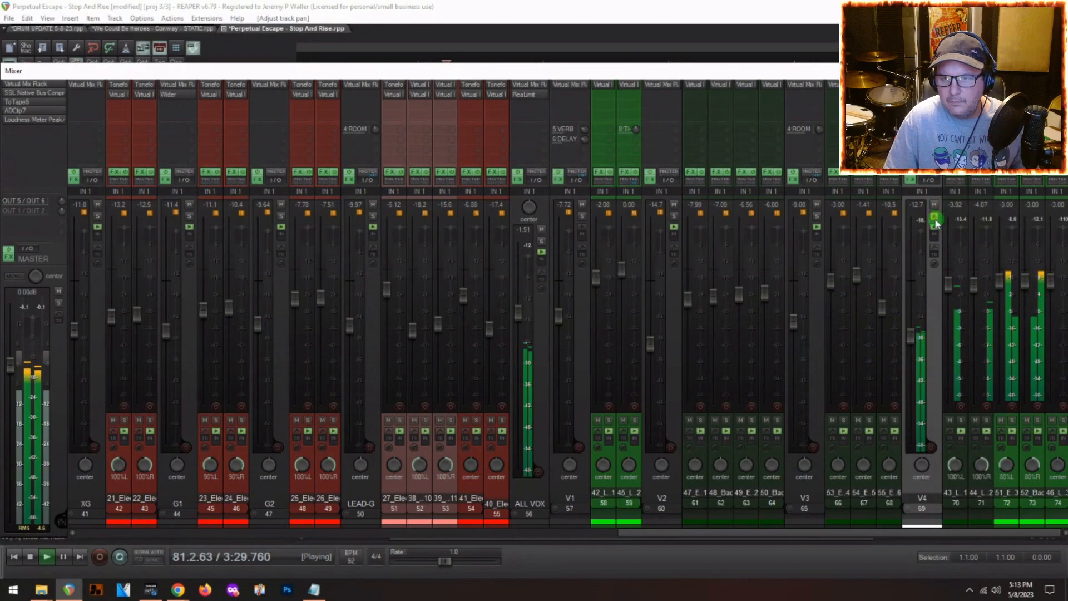
{"action": "left_click", "coordinate": [935, 219]}
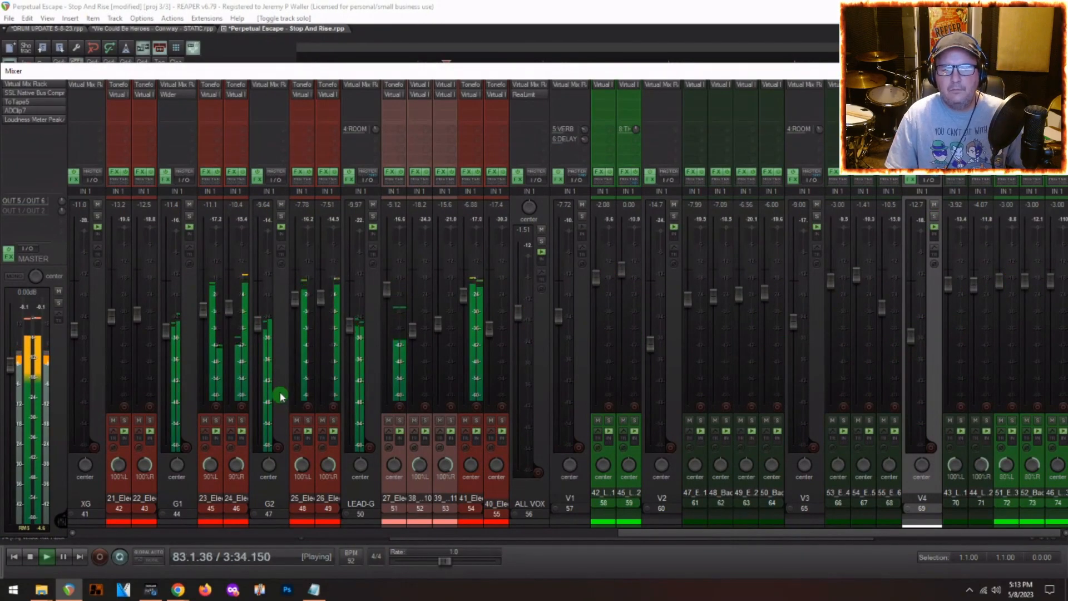
- Raise the electric guitar on track 54 to -4.37 dB and the LEAD-G group to -9.30 dB
{"action": "left_click", "coordinate": [307, 421]}
{"action": "scroll", "coordinate": [579, 309], "scroll_direction": "left", "scroll_amount": 3}
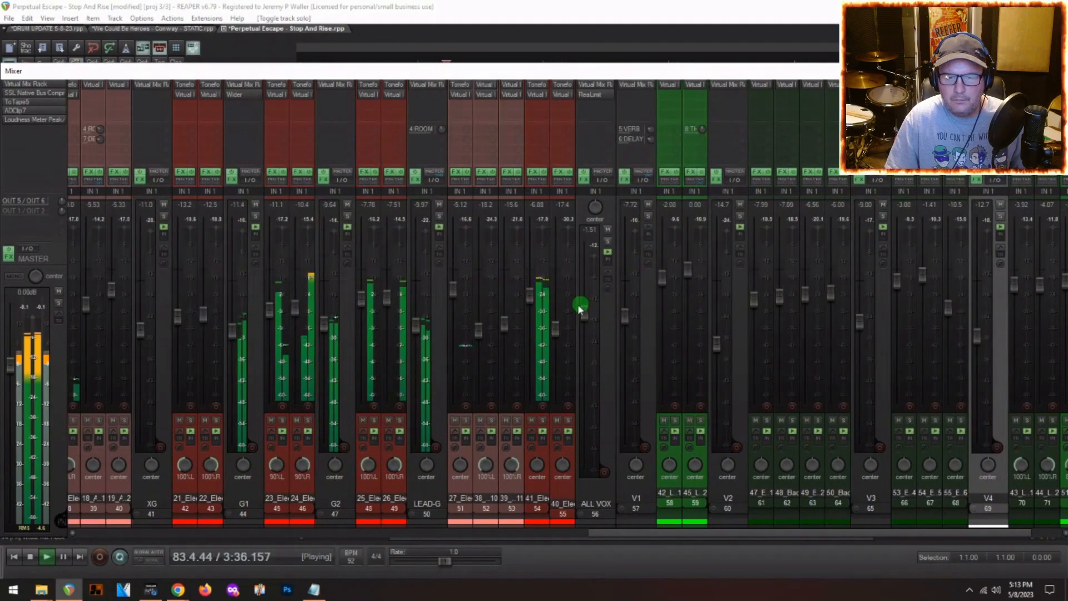
{"action": "left_click_drag", "start_coordinate": [529, 290], "coordinate": [530, 288]}
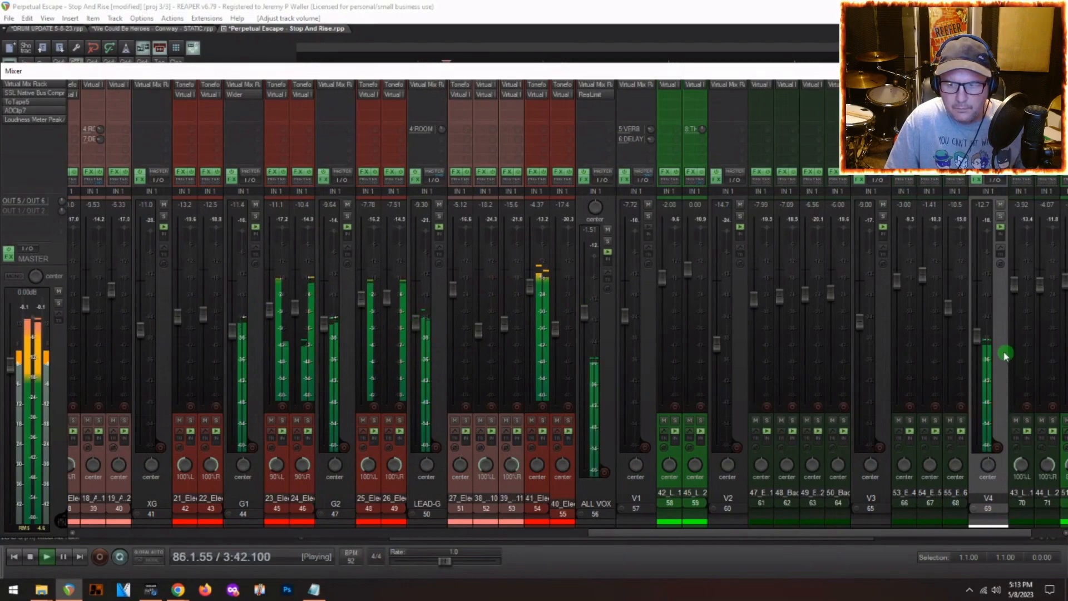
- Raise the fader of the snare on track 17 to about -7.8 dB
{"action": "scroll", "coordinate": [964, 377], "scroll_direction": "right", "scroll_amount": 3}
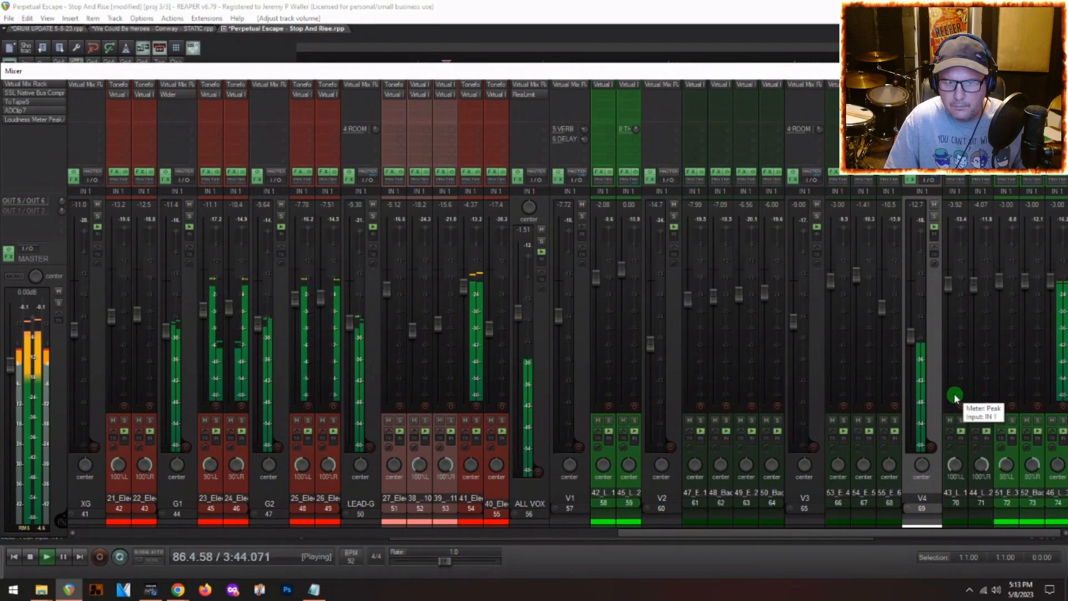
{"action": "scroll", "coordinate": [285, 392], "scroll_direction": "left", "scroll_amount": 15}
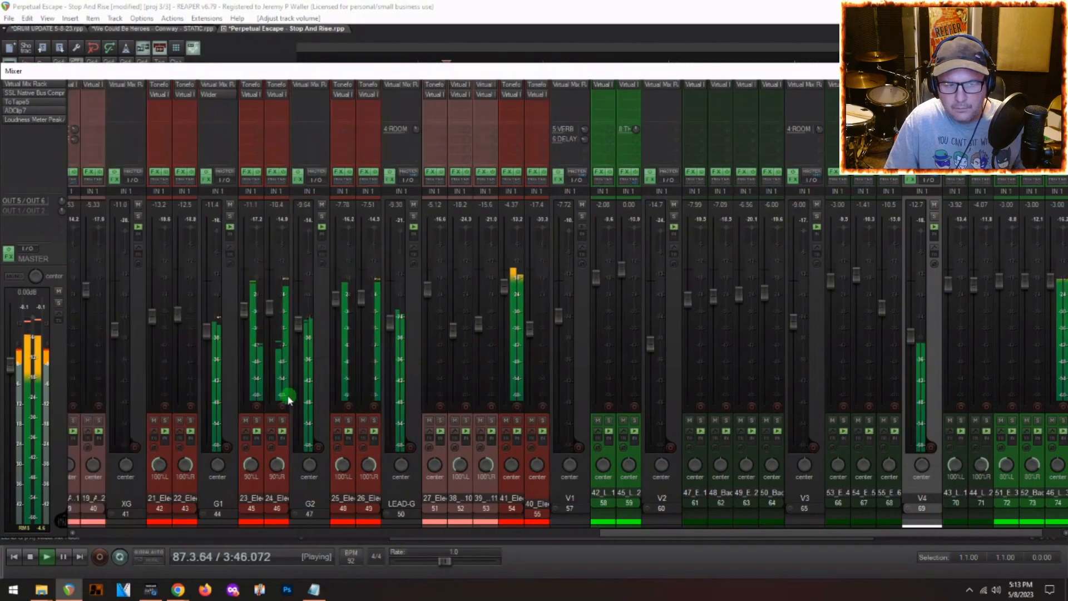
{"action": "scroll", "coordinate": [285, 393], "scroll_direction": "left", "scroll_amount": 20}
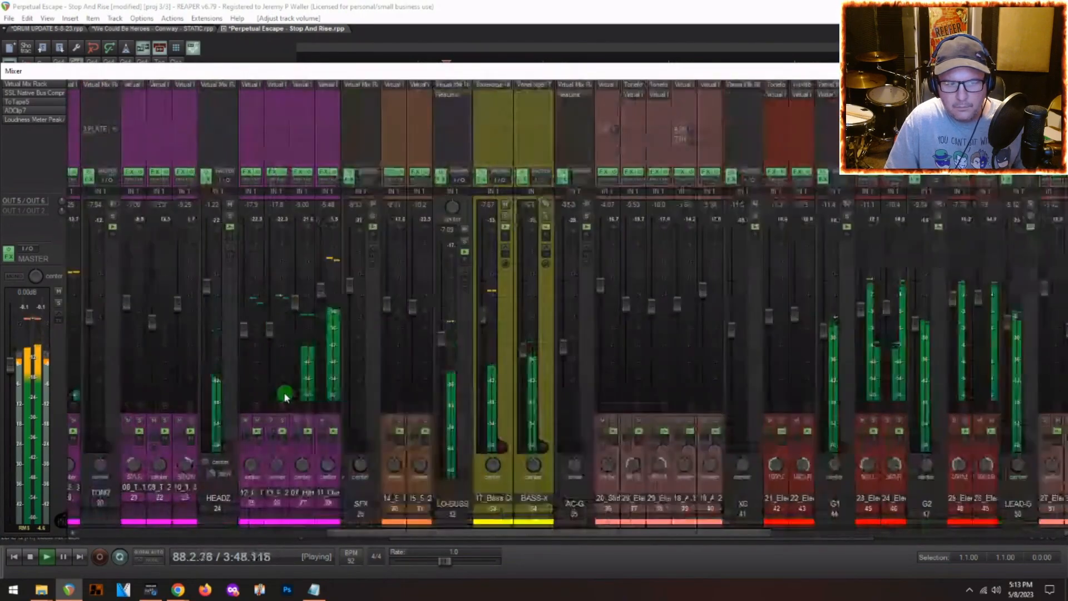
{"action": "scroll", "coordinate": [285, 394], "scroll_direction": "left", "scroll_amount": 10}
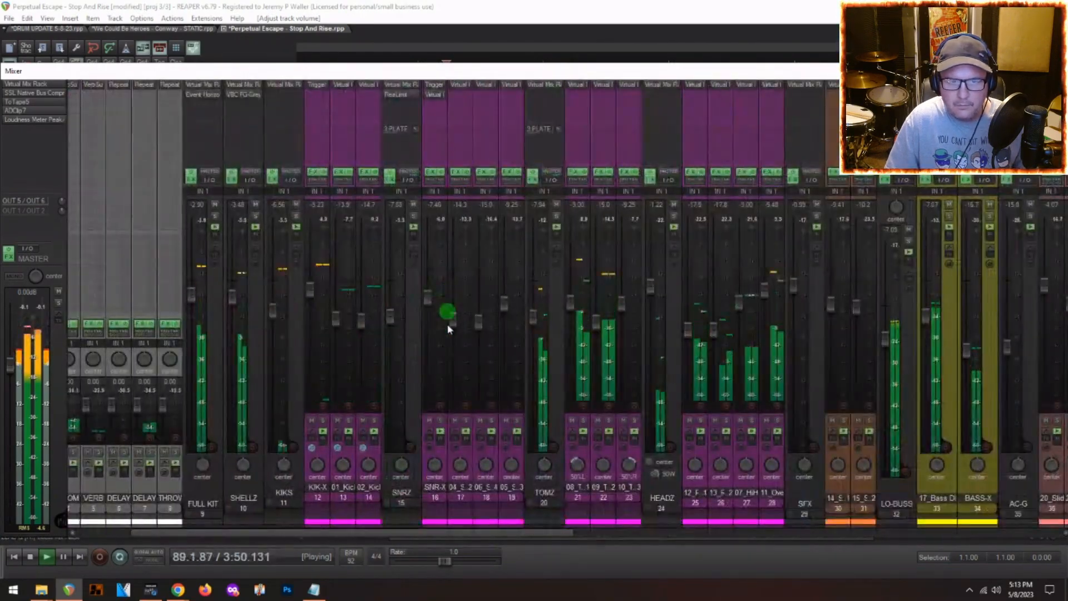
{"action": "left_click_drag", "start_coordinate": [451, 302], "coordinate": [450, 296]}
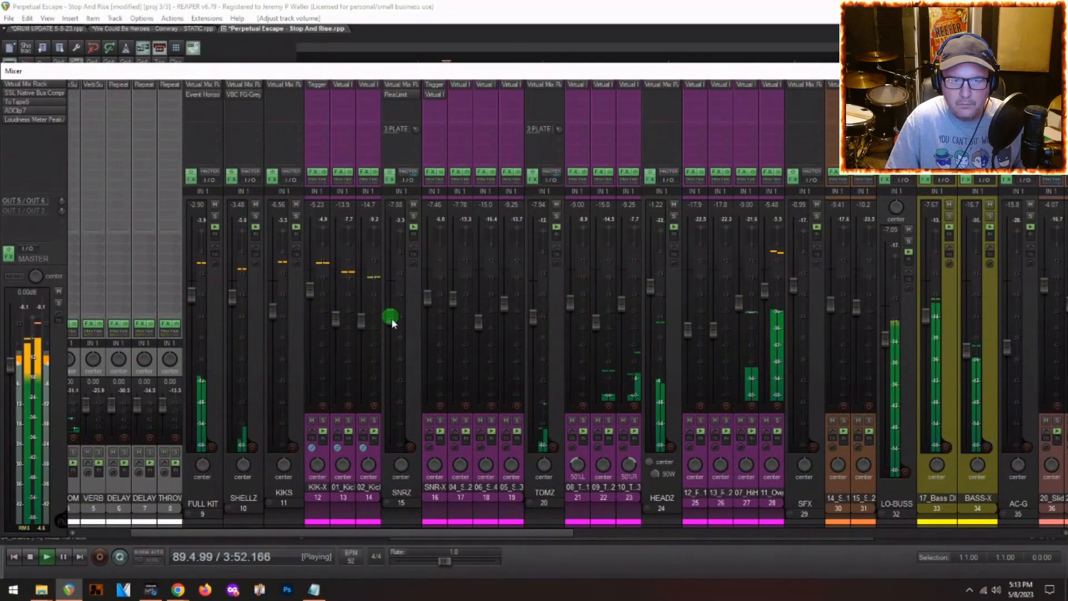
- Lower the SNRZ group fader to about -9 dB and adjust its PLATE reverb send
{"action": "left_click_drag", "start_coordinate": [393, 315], "coordinate": [392, 318]}
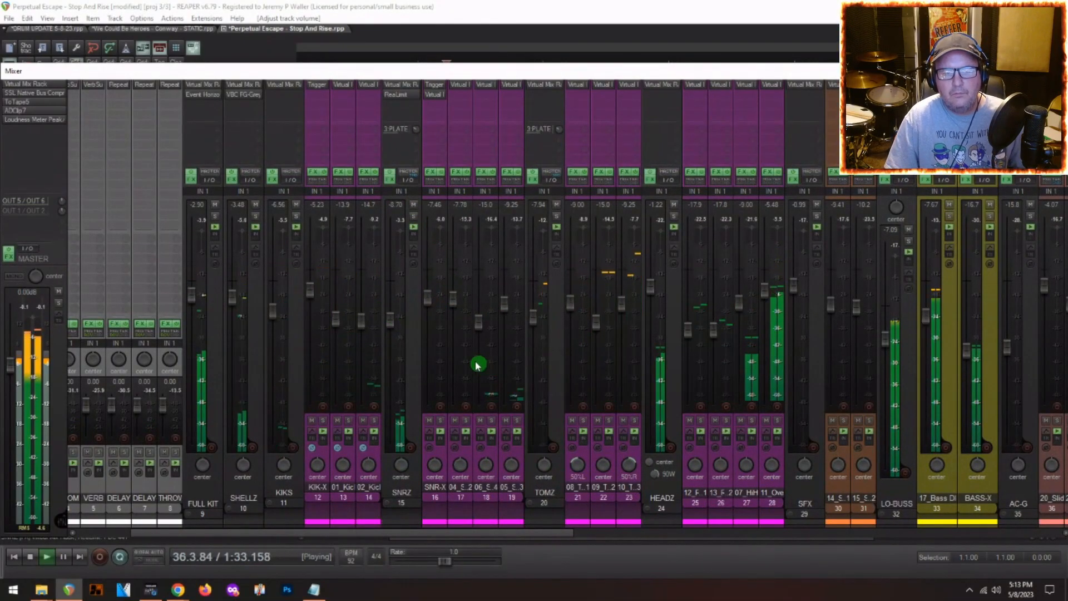
{"action": "left_click_drag", "start_coordinate": [416, 129], "coordinate": [416, 130]}
{"action": "left_click_drag", "start_coordinate": [393, 322], "coordinate": [393, 327]}
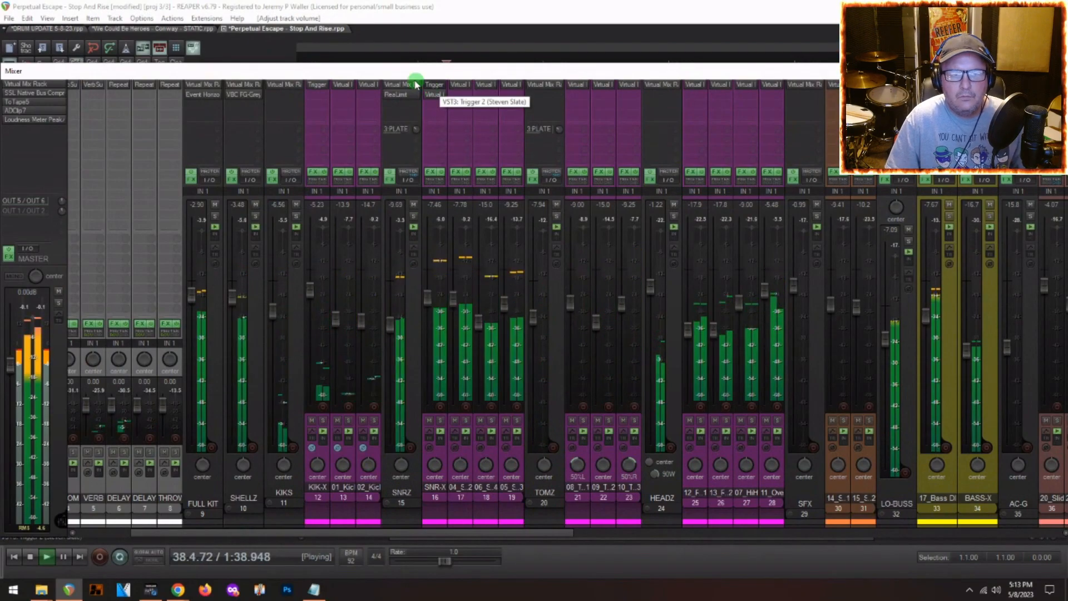
- Audition the DRY METAL KICK, dark ride snare, cla project and SNARE 2023 presets in Trigger 2 on SNR-X
{"action": "left_click", "coordinate": [432, 91]}
{"action": "left_click", "coordinate": [52, 111]}
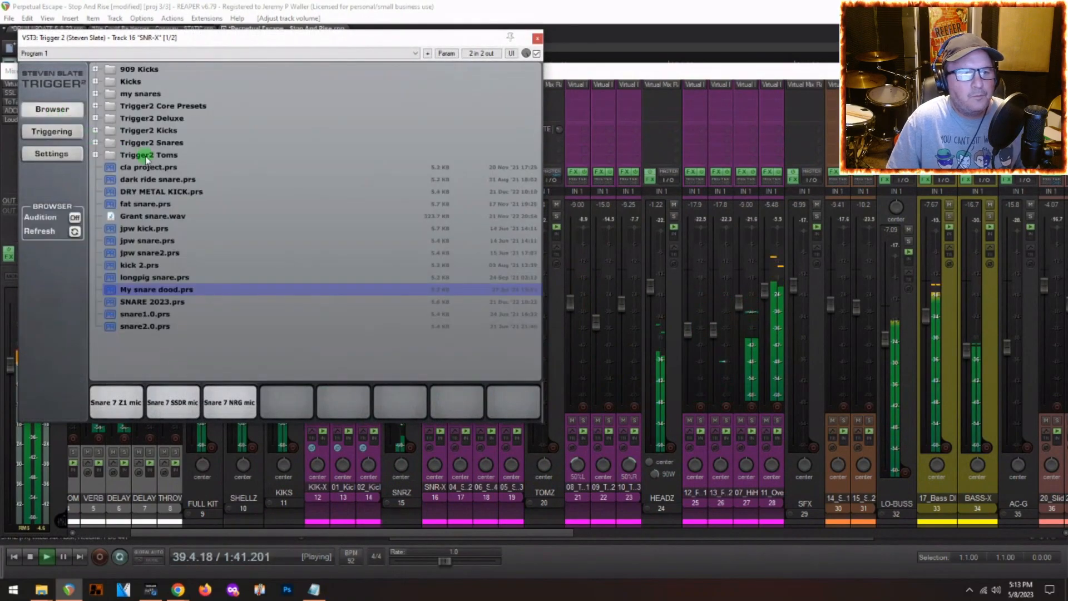
{"action": "left_click", "coordinate": [107, 193]}
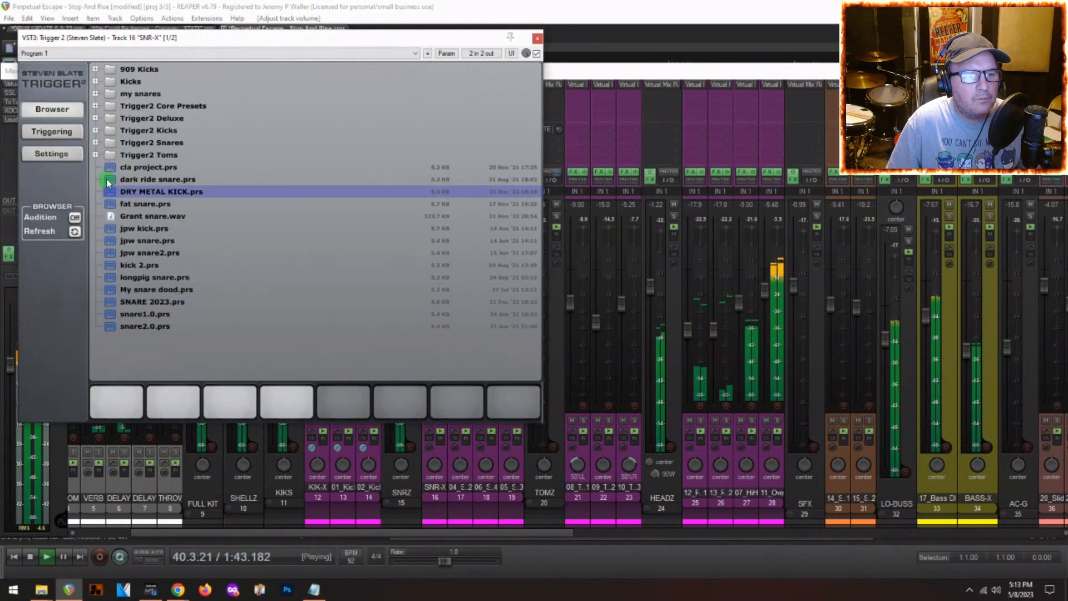
{"action": "left_click", "coordinate": [108, 180]}
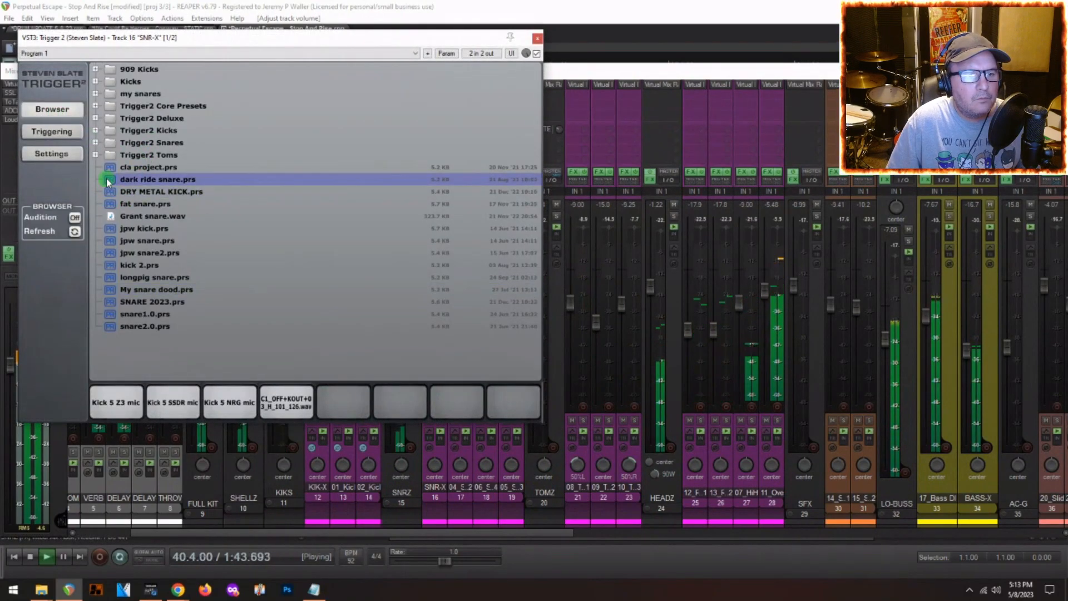
{"action": "left_click", "coordinate": [136, 168]}
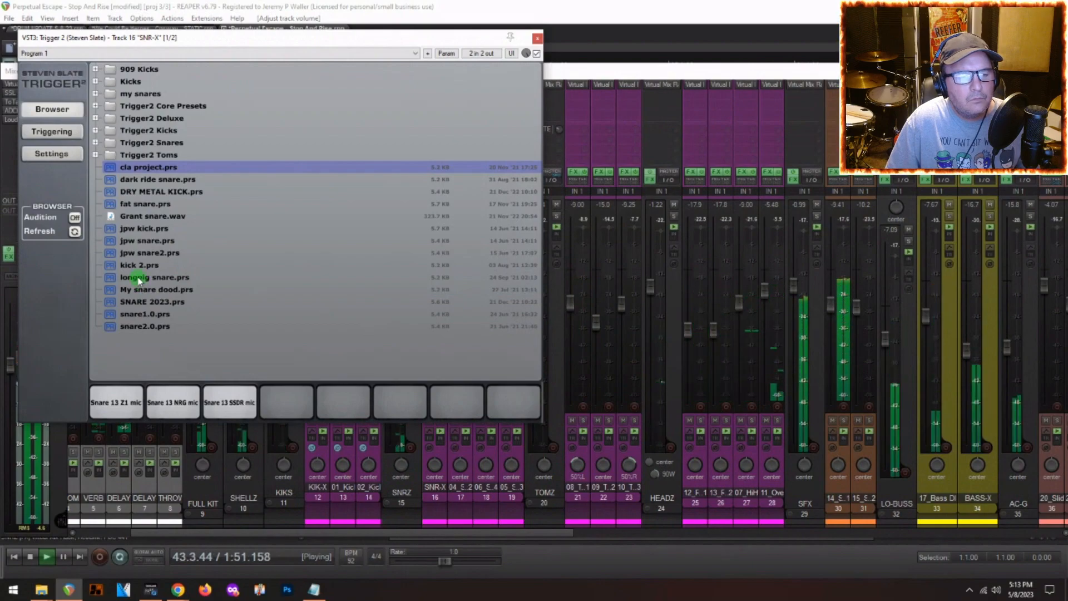
{"action": "left_click", "coordinate": [127, 306]}
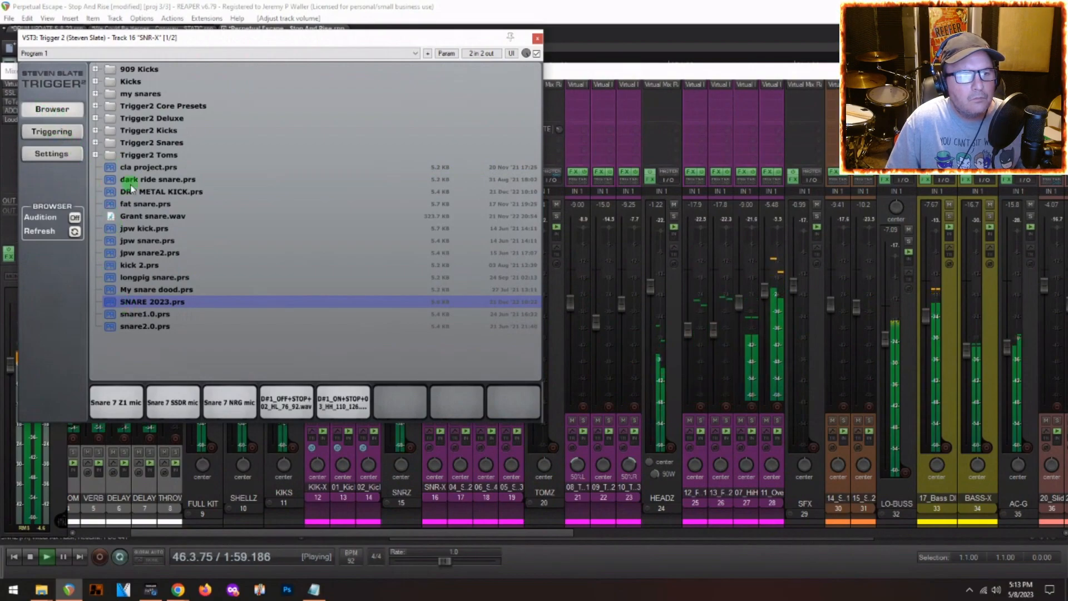
- Load the Snare 18 preset from the Angry Rock Kit into Trigger 2 on SNR-X and reset the track's fader to 0.00 dB
{"action": "left_click", "coordinate": [95, 105]}
{"action": "left_click", "coordinate": [109, 118]}
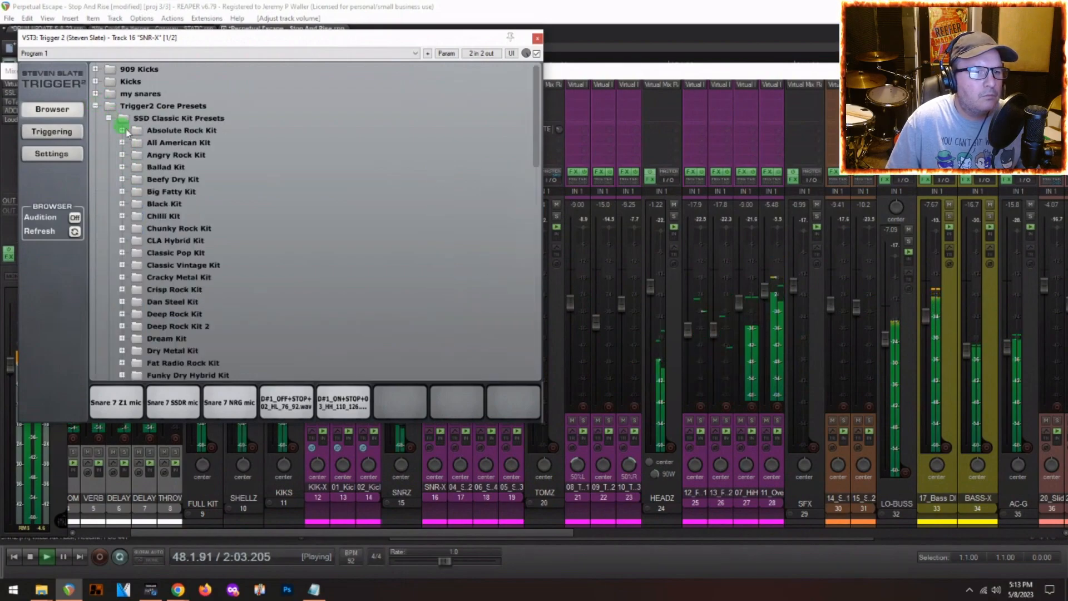
{"action": "left_click", "coordinate": [119, 155]}
{"action": "double_click", "coordinate": [173, 216]}
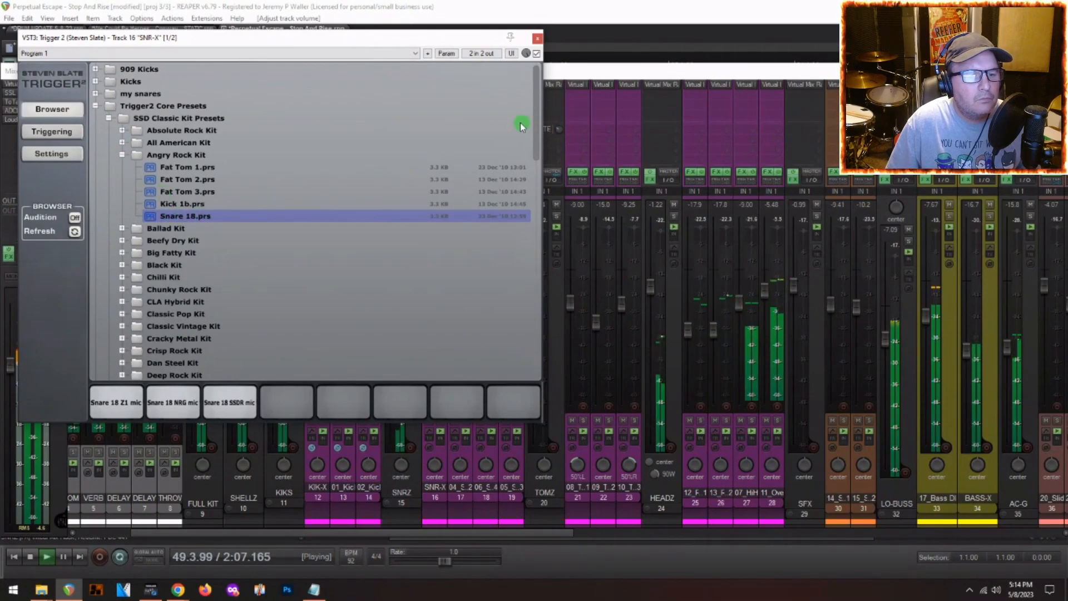
{"action": "left_click", "coordinate": [537, 38]}
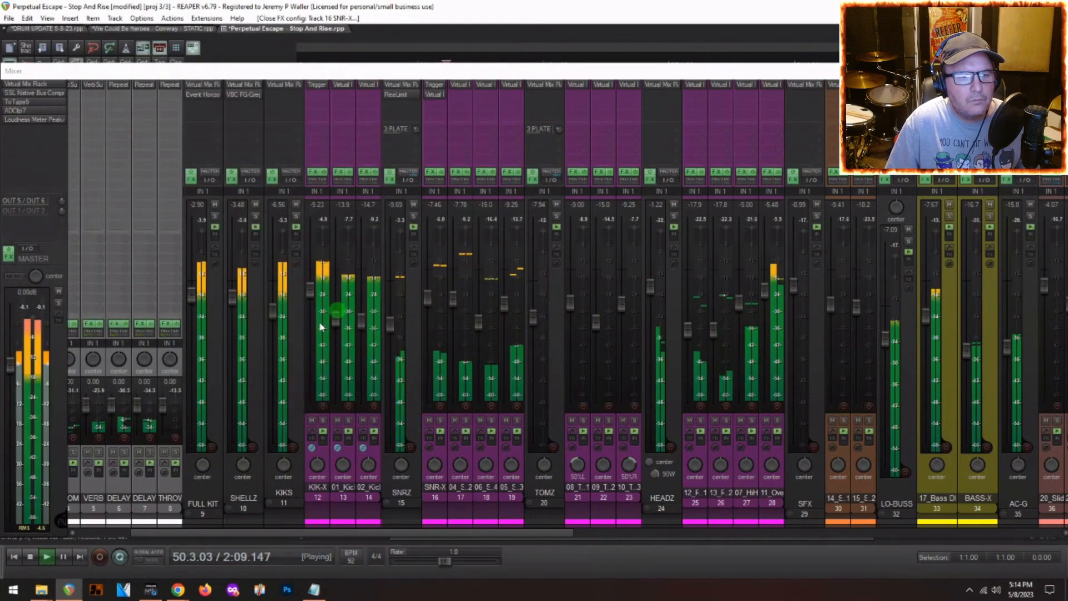
{"action": "double_click", "coordinate": [427, 299]}
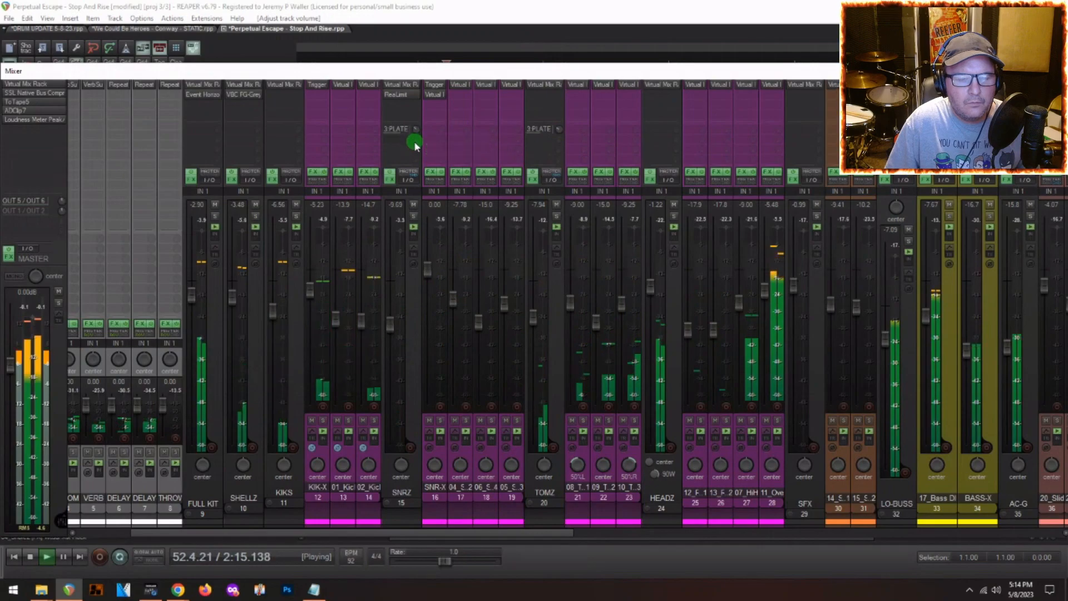
- Solo the FULL KIT group during playback and rebalance the individual snare faders, setting SNR-X to about -0.71 dB
{"action": "key", "text": "space"}
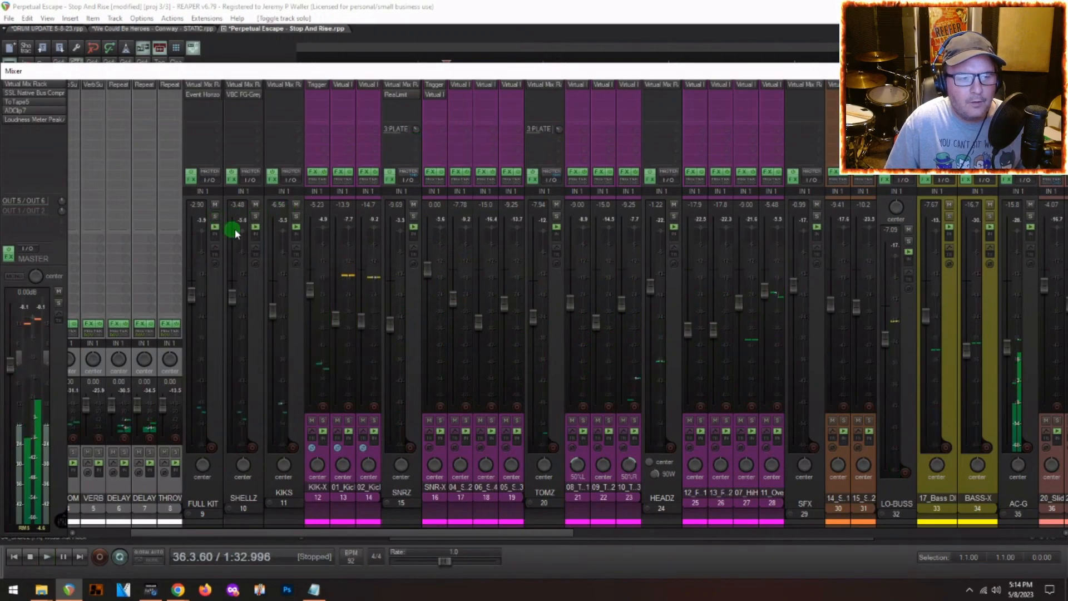
{"action": "key", "text": "space"}
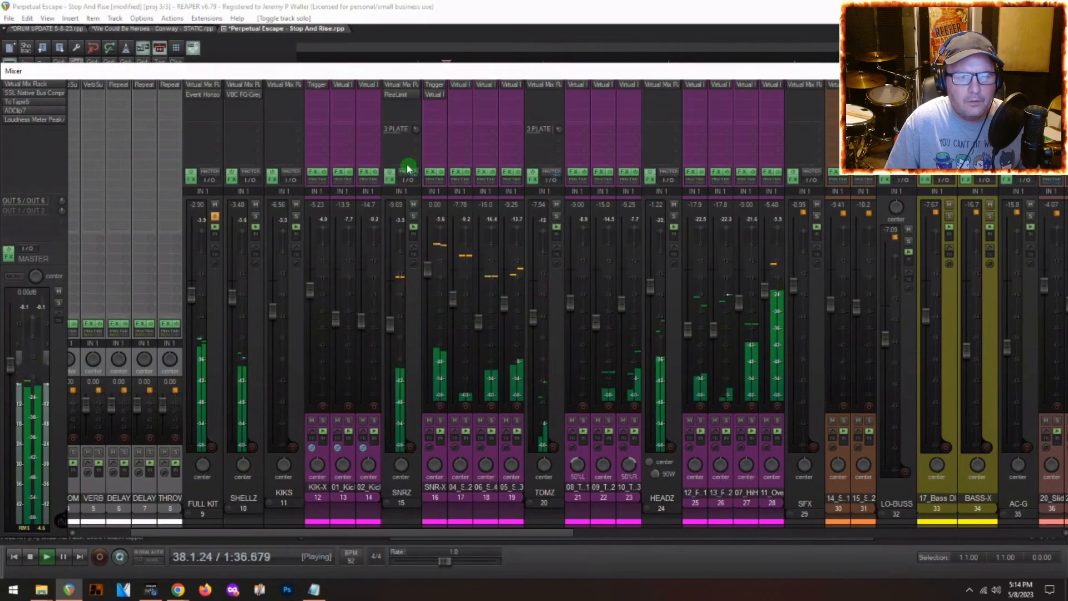
{"action": "left_click_drag", "start_coordinate": [503, 305], "coordinate": [427, 275]}
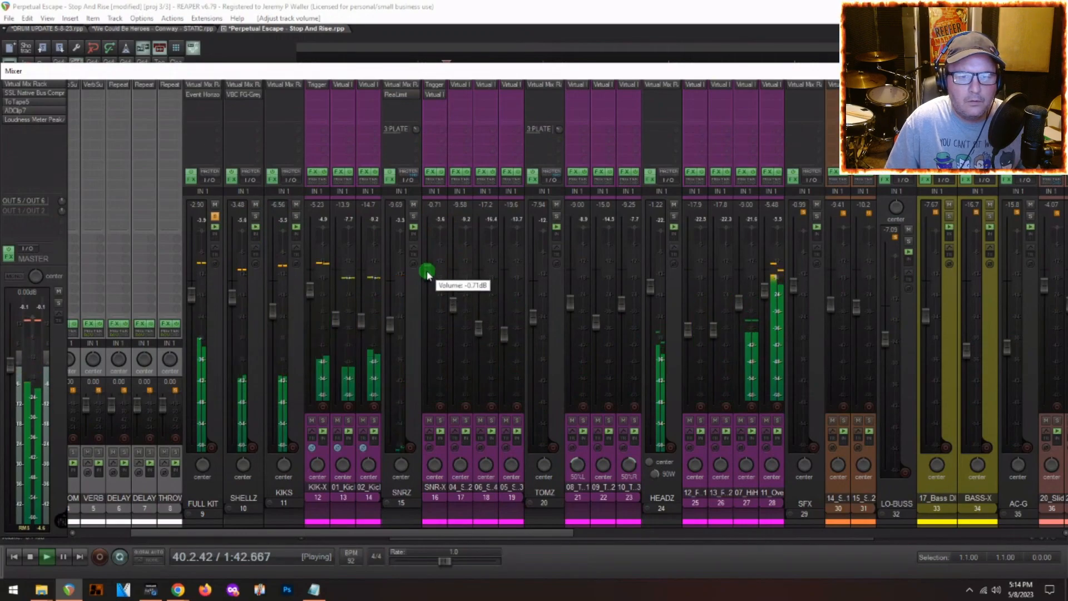
- Adjust the FG-S low-frequency EQ band on SNR-X and lower kick tracks 13 and 14 to -14.2 dB and -15.4 dB
{"action": "left_click", "coordinate": [435, 94]}
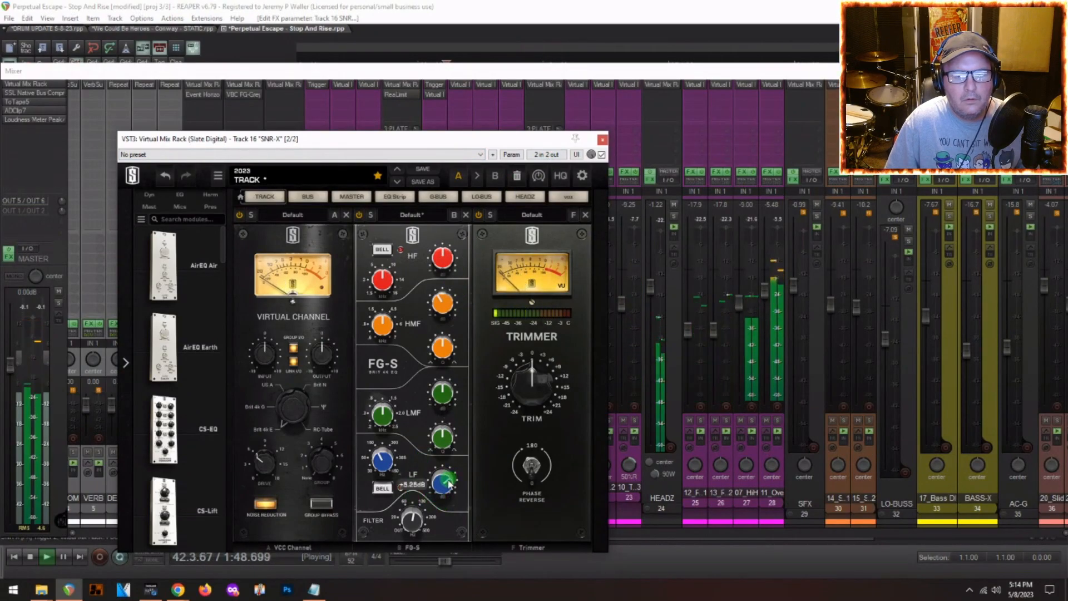
{"action": "left_click", "coordinate": [602, 141]}
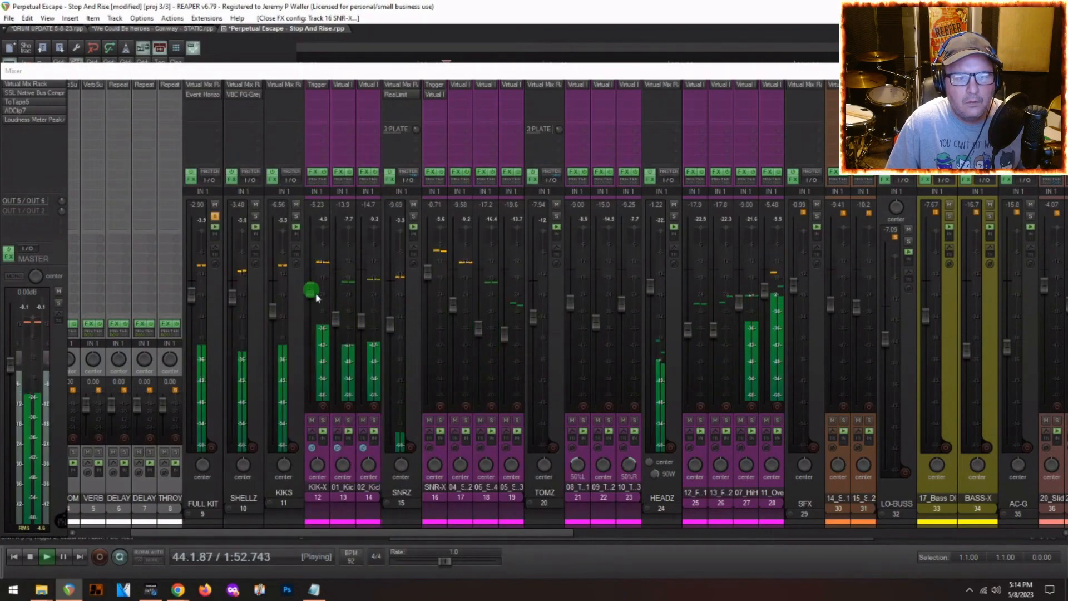
{"action": "left_click_drag", "start_coordinate": [336, 318], "coordinate": [335, 320]}
{"action": "left_click_drag", "start_coordinate": [361, 321], "coordinate": [361, 323]}
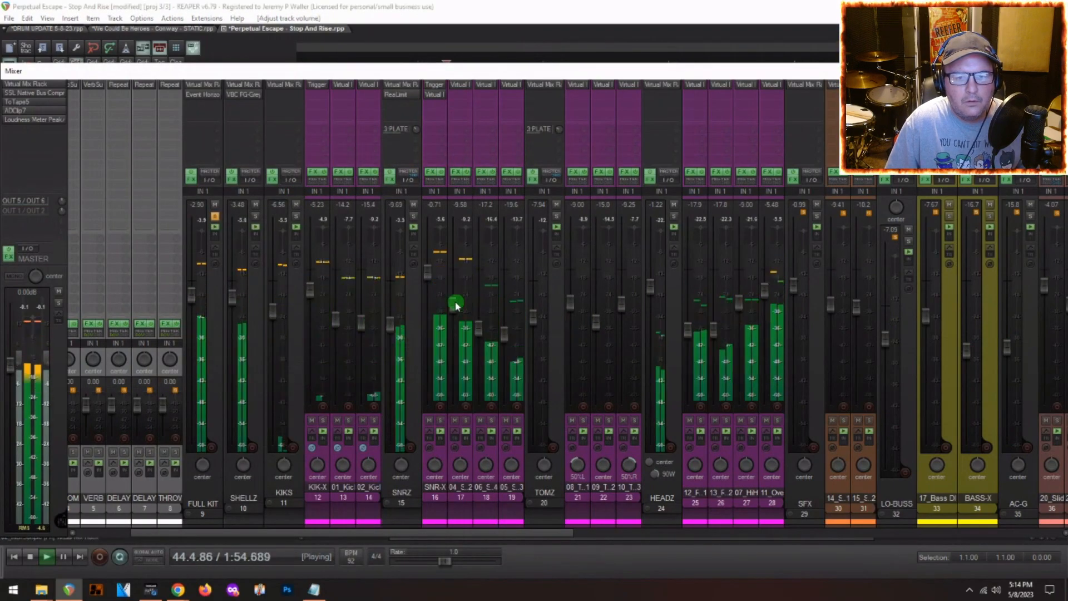
- Compare snare tracks 17 to 19 by muting and unmuting them, and lower tracks 18 and 19 to -21.2 dB and -23.0 dB
{"action": "left_click", "coordinate": [455, 419]}
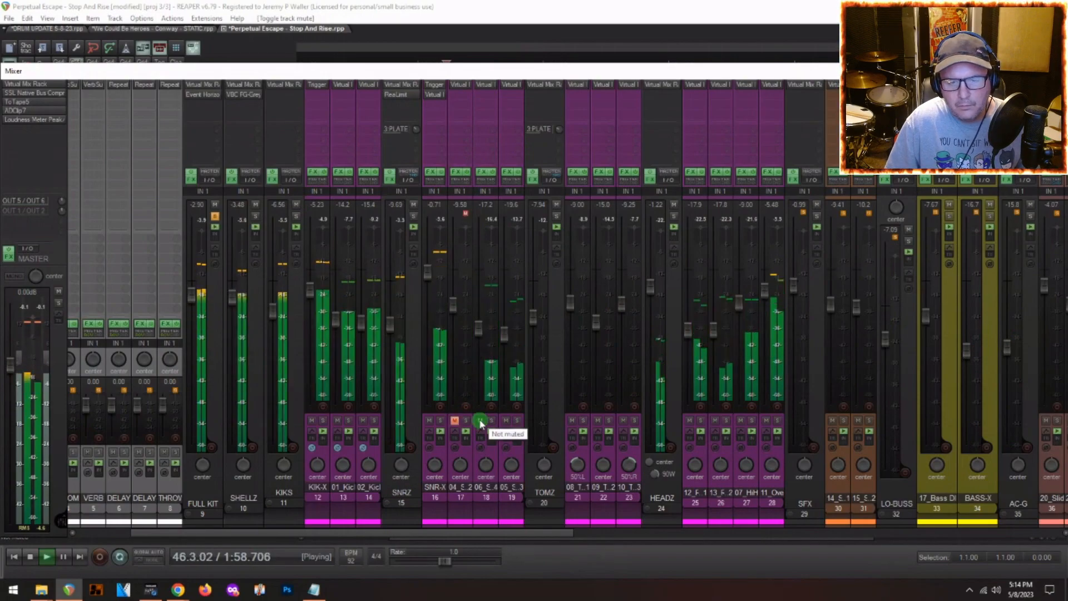
{"action": "left_click", "coordinate": [503, 421]}
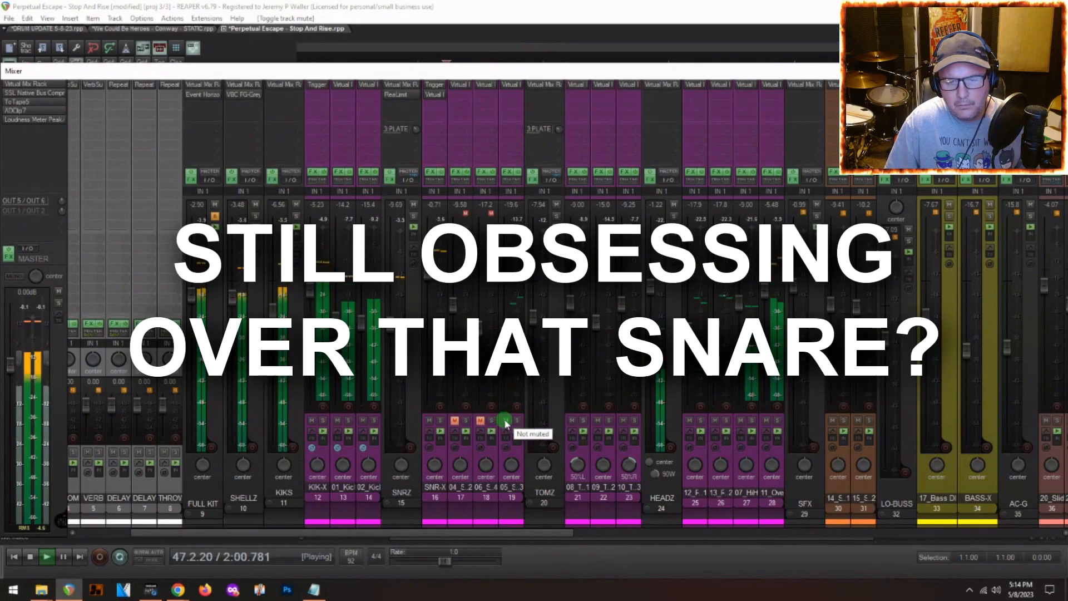
{"action": "left_click", "coordinate": [506, 420]}
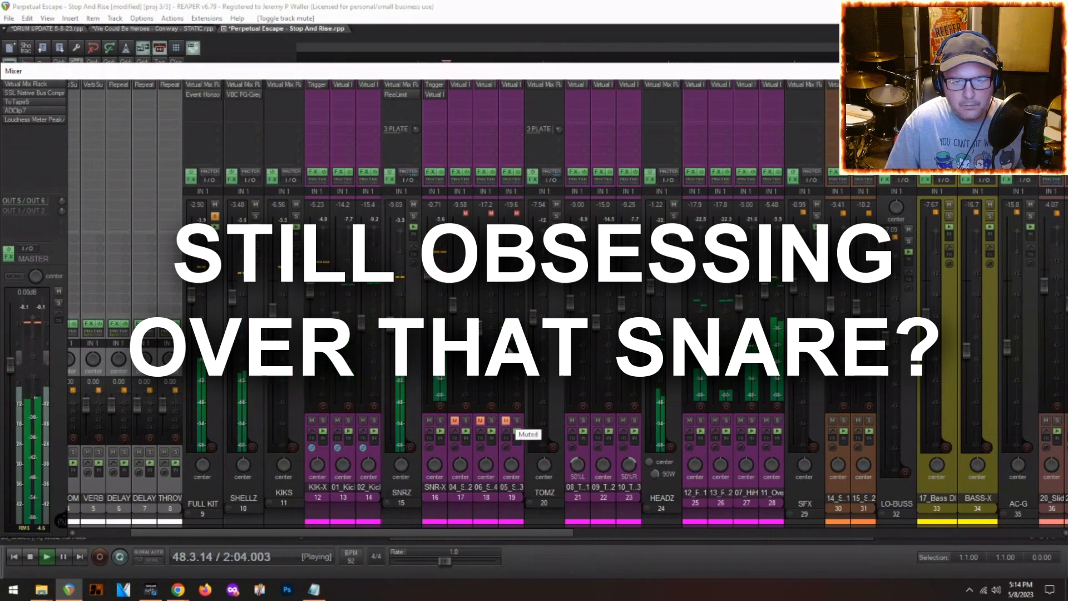
{"action": "left_click_drag", "start_coordinate": [505, 334], "coordinate": [505, 318]}
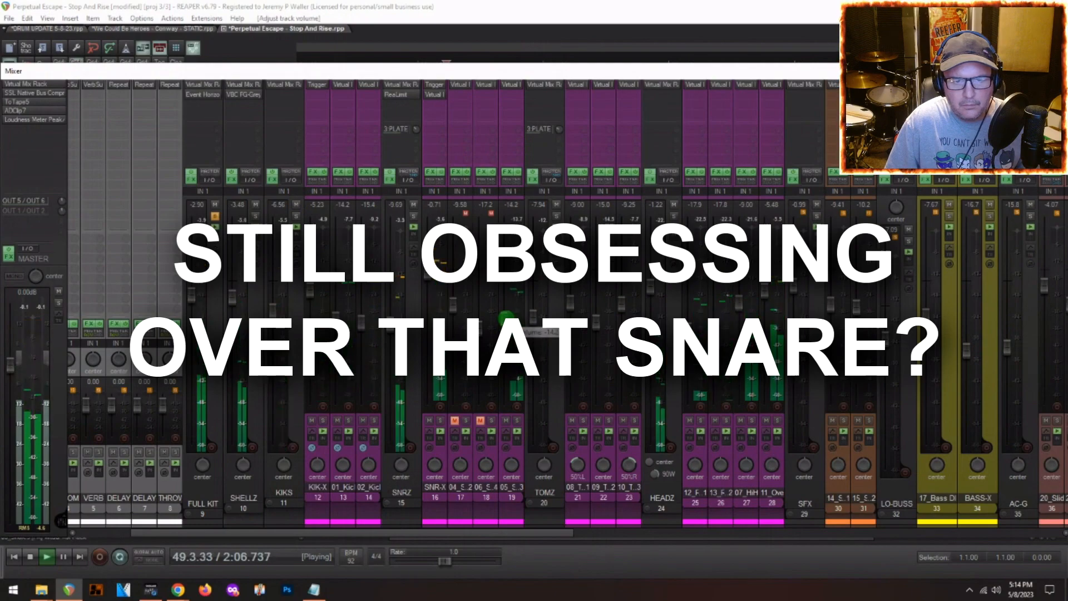
{"action": "left_click", "coordinate": [480, 421]}
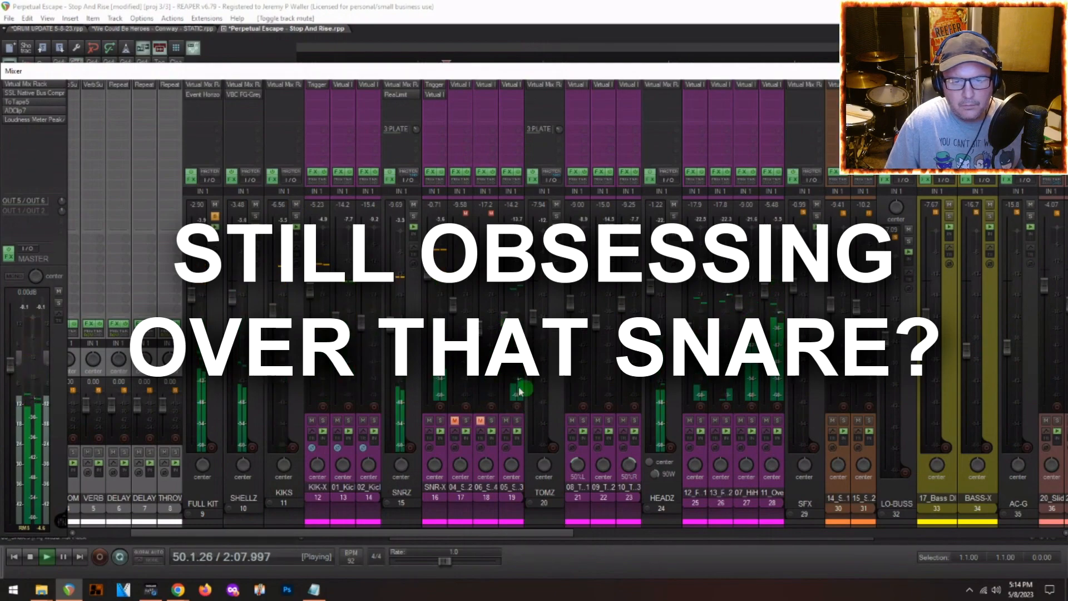
{"action": "left_click", "coordinate": [480, 421]}
{"action": "mouse_move", "coordinate": [480, 330]}
{"action": "left_mouse_down"}
{"action": "mouse_move", "coordinate": [481, 300]}
{"action": "mouse_move", "coordinate": [481, 334]}
{"action": "left_mouse_up"}
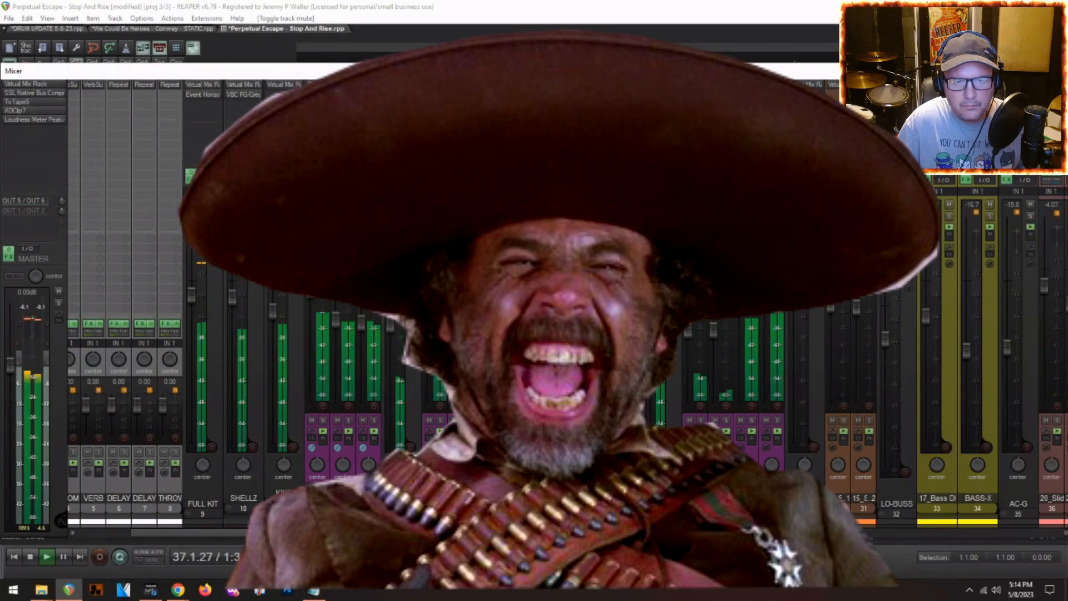
- Lower the snare on track 17 to about -15.5 dB and the SNR-X sample track to -2.27 dB
{"action": "left_click_drag", "start_coordinate": [453, 303], "coordinate": [453, 287]}
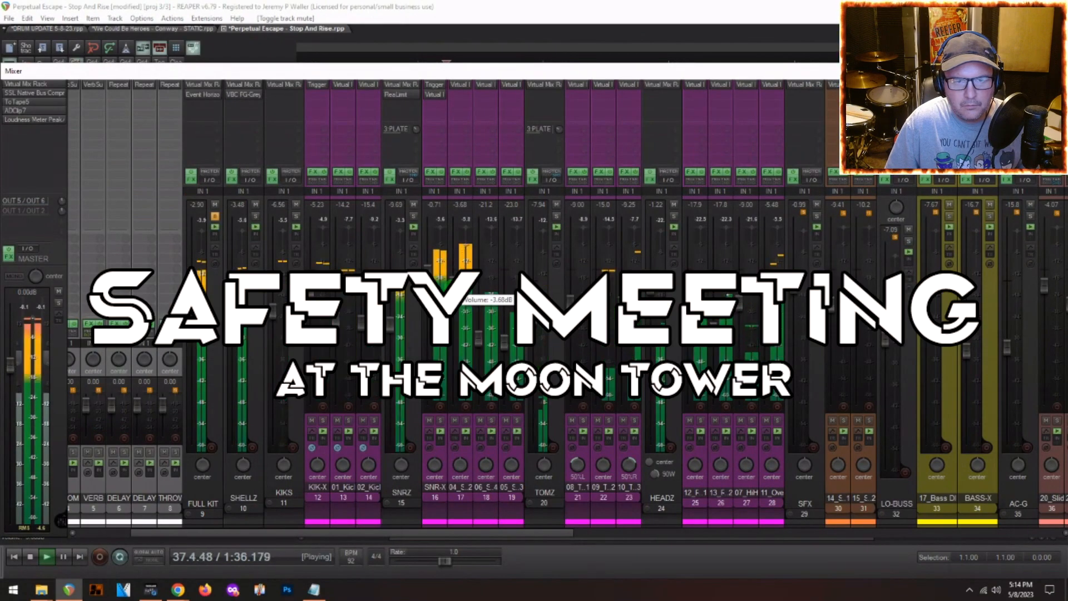
{"action": "left_click_drag", "start_coordinate": [456, 313], "coordinate": [454, 328]}
{"action": "left_click_drag", "start_coordinate": [430, 273], "coordinate": [430, 280]}
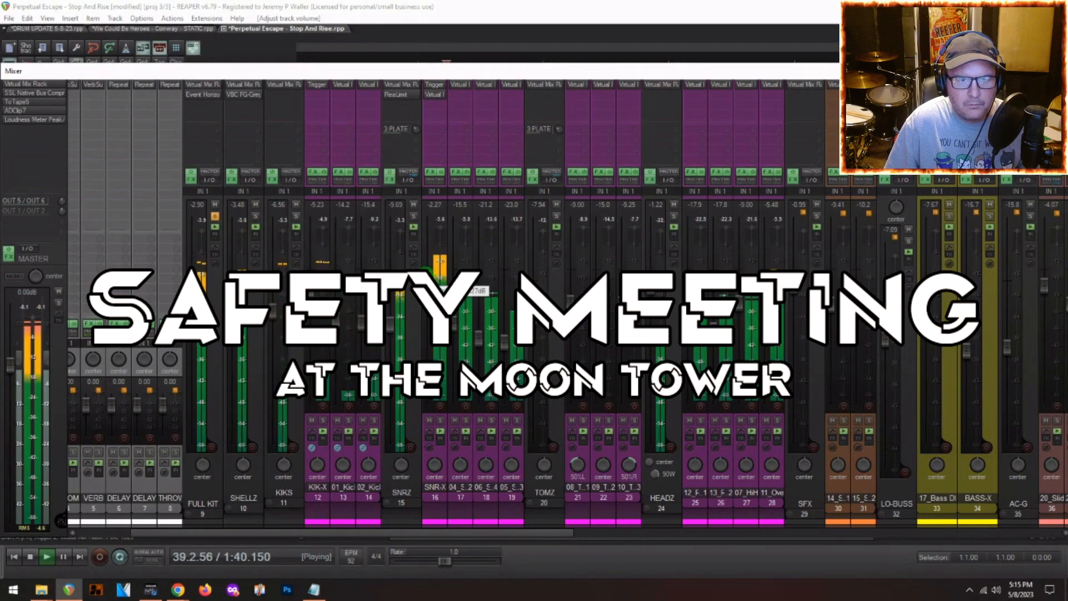
- Check the SNRZ group's limiter and PLATE send, and with FULL KIT unsoloed raise the SNRZ fader to about -6.04 dB
{"action": "left_click", "coordinate": [396, 95]}
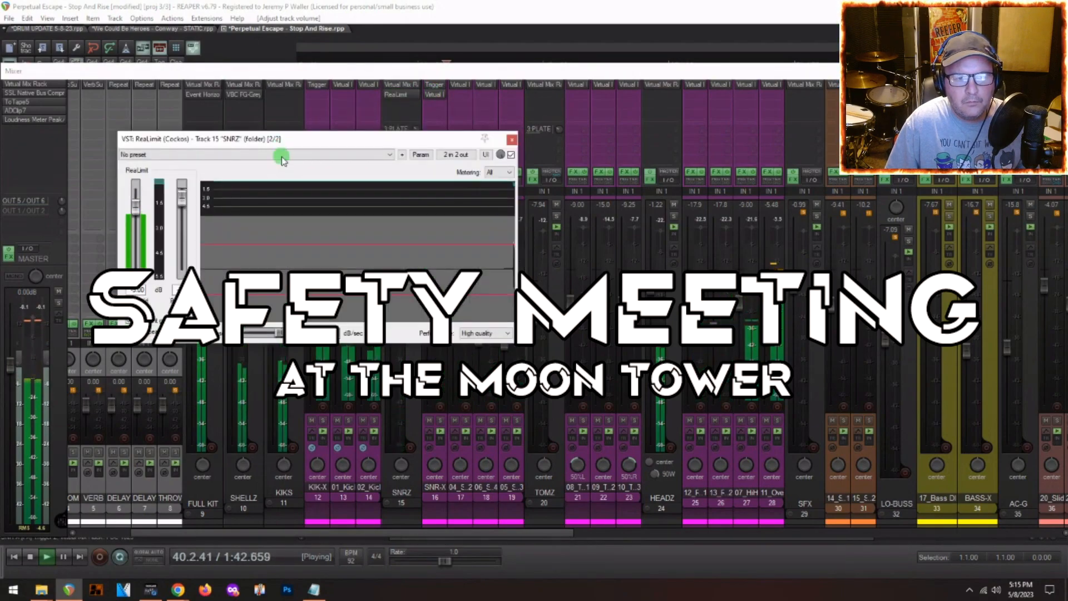
{"action": "left_click", "coordinate": [511, 140]}
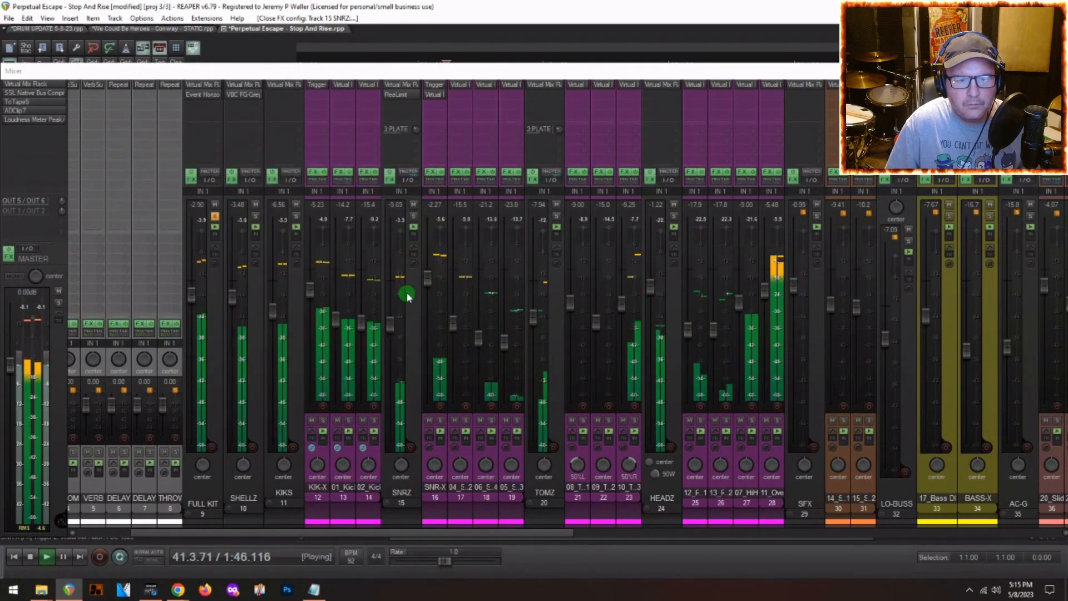
{"action": "mouse_move", "coordinate": [416, 135]}
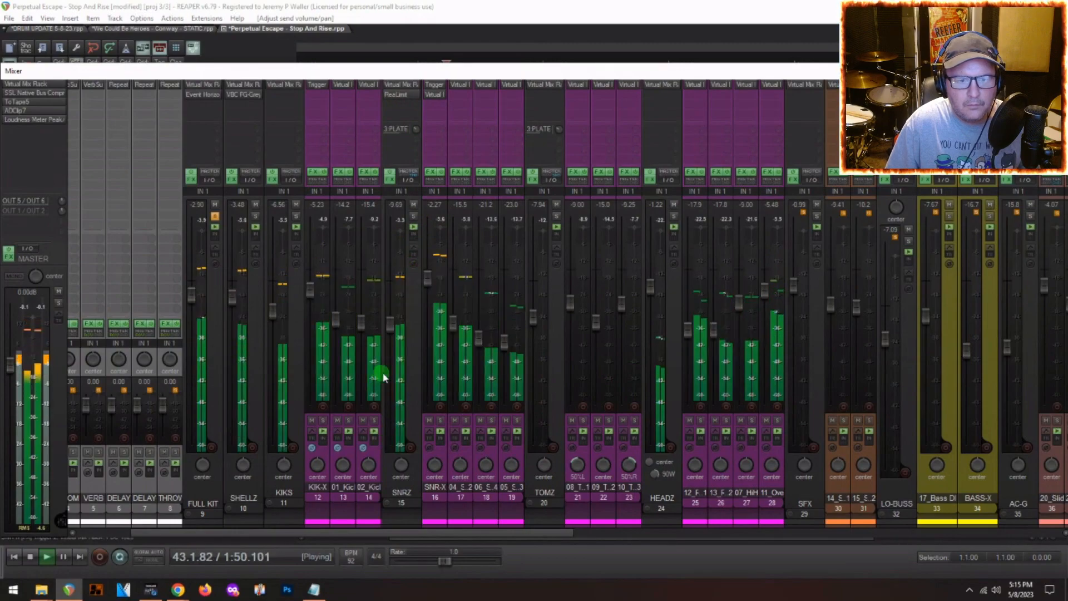
{"action": "left_click", "coordinate": [214, 217]}
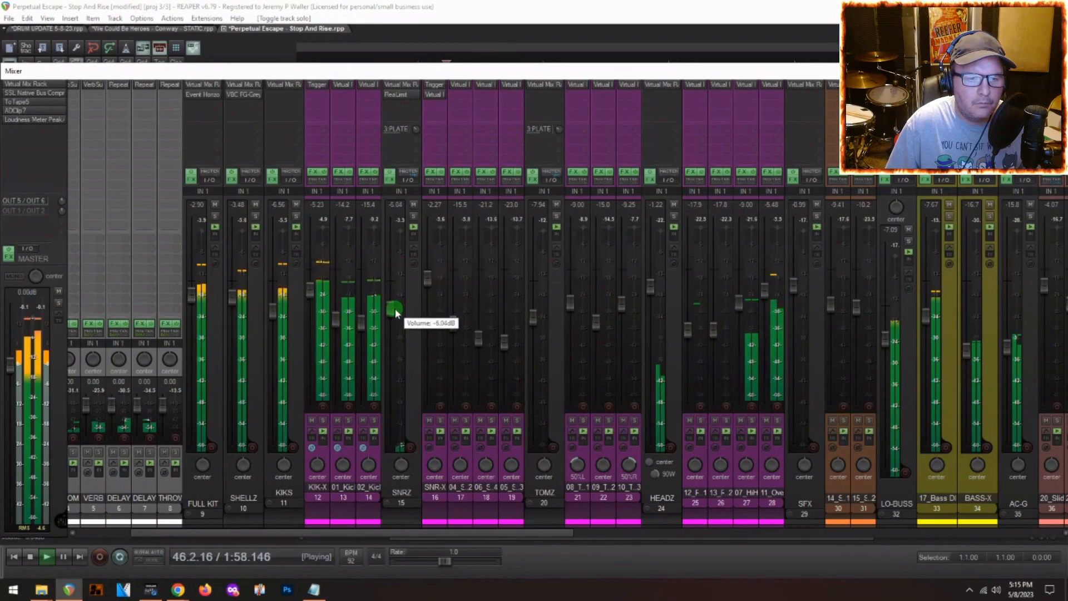
- Adjust the threshold and high-pass filter of the FG-Grey compressor on the SHELLZ group while the full mix plays
{"action": "left_click", "coordinate": [250, 96]}
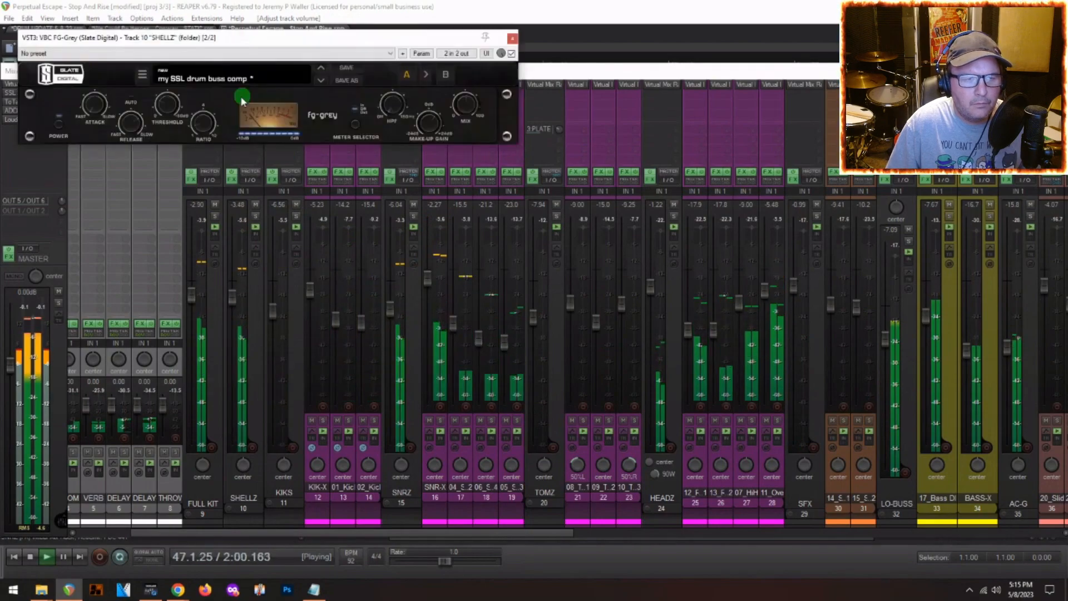
{"action": "left_click_drag", "start_coordinate": [169, 107], "coordinate": [169, 105]}
{"action": "mouse_move", "coordinate": [391, 114]}
{"action": "scroll", "coordinate": [391, 114], "scroll_direction": "up", "scroll_amount": 5}
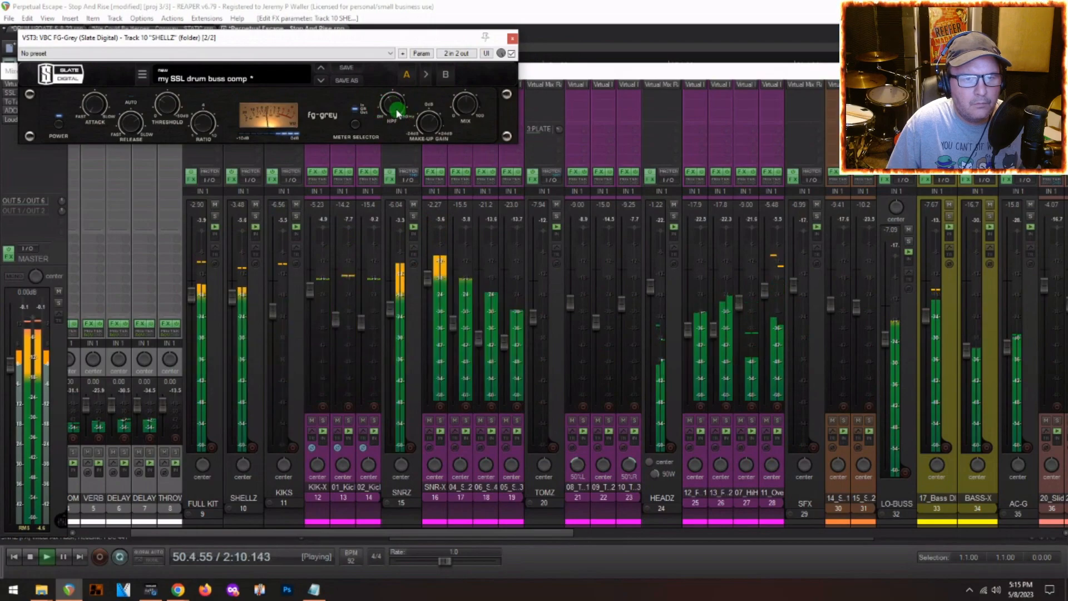
{"action": "left_click", "coordinate": [511, 39]}
{"action": "key", "text": "space"}
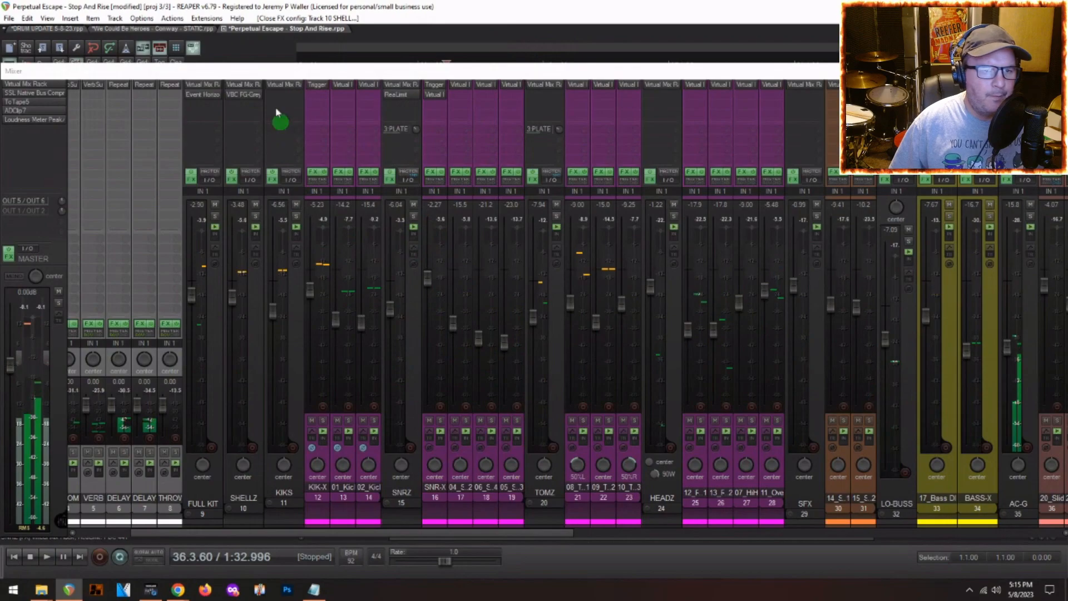
- Review the FG-Grey compressor on the SHELLZ group again during playback of the full mix
{"action": "double_click", "coordinate": [244, 102]}
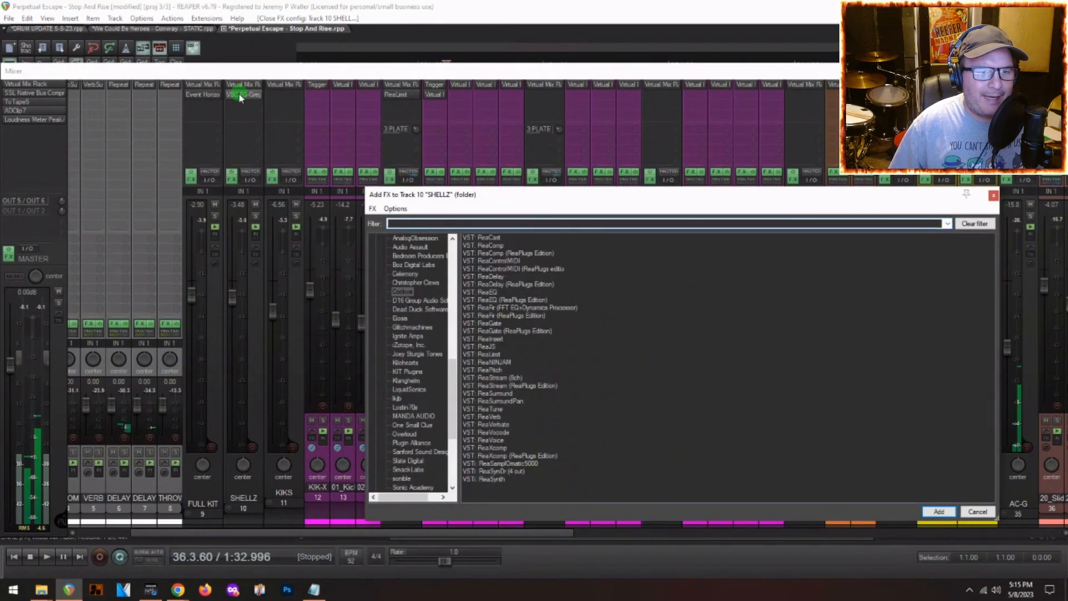
{"action": "left_click", "coordinate": [240, 98]}
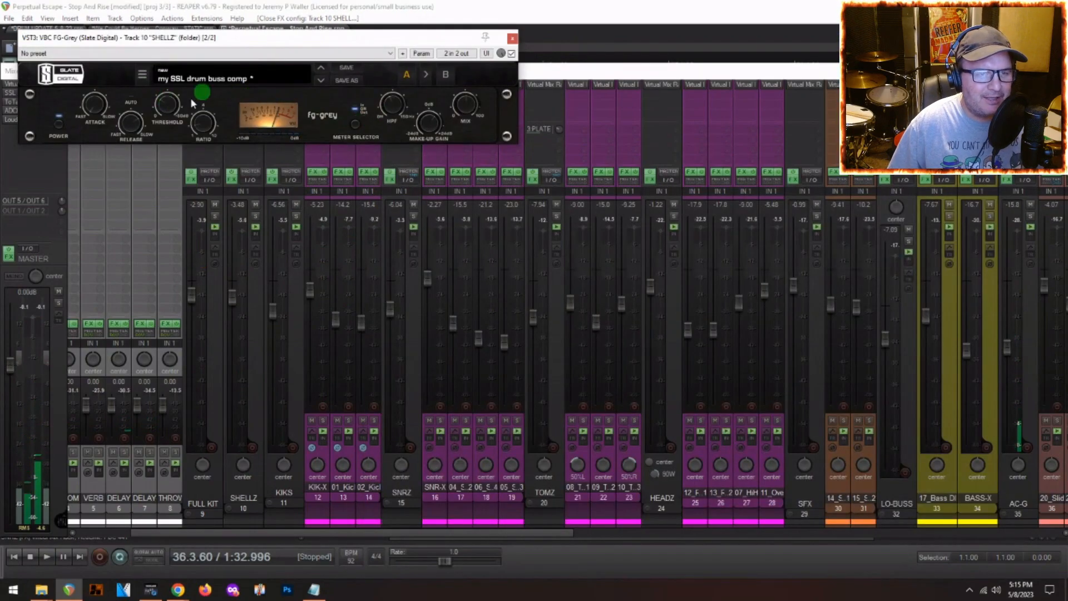
{"action": "key", "text": "space"}
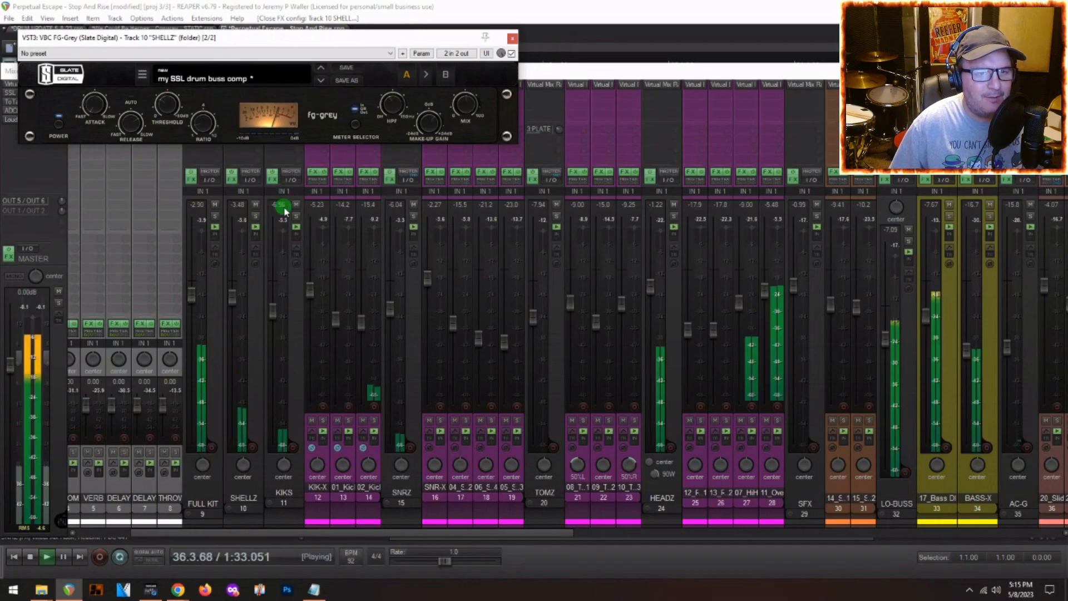
{"action": "left_click", "coordinate": [512, 38]}
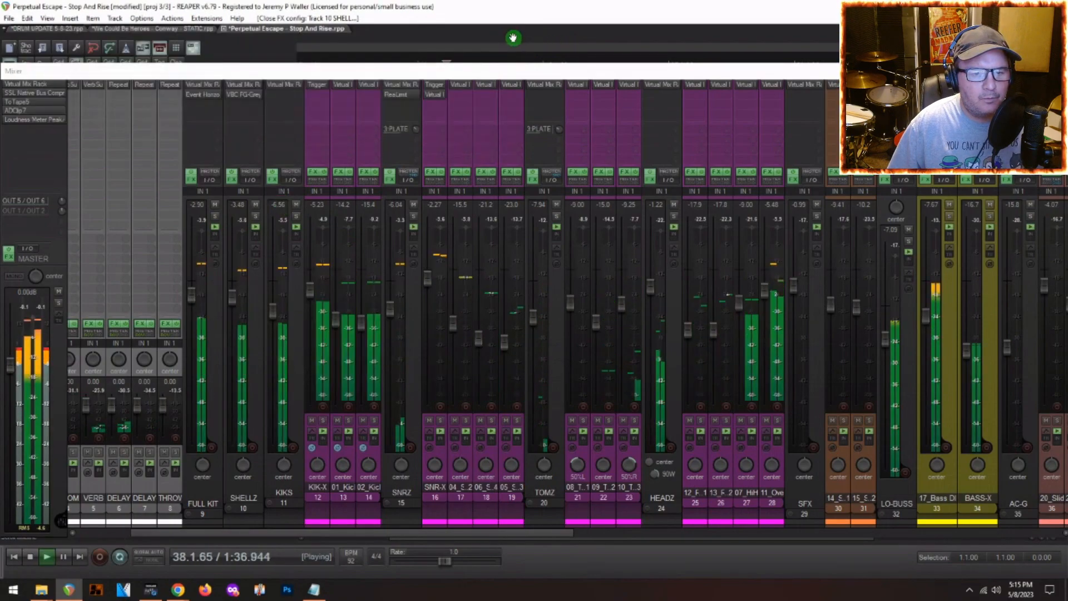
- Rebalance the full mix, setting the SNRZ fader to about -7.25 dB, SNR-X to 0.00 dB and LO-BUSS to -8.21 dB
{"action": "left_click_drag", "start_coordinate": [391, 308], "coordinate": [452, 323]}
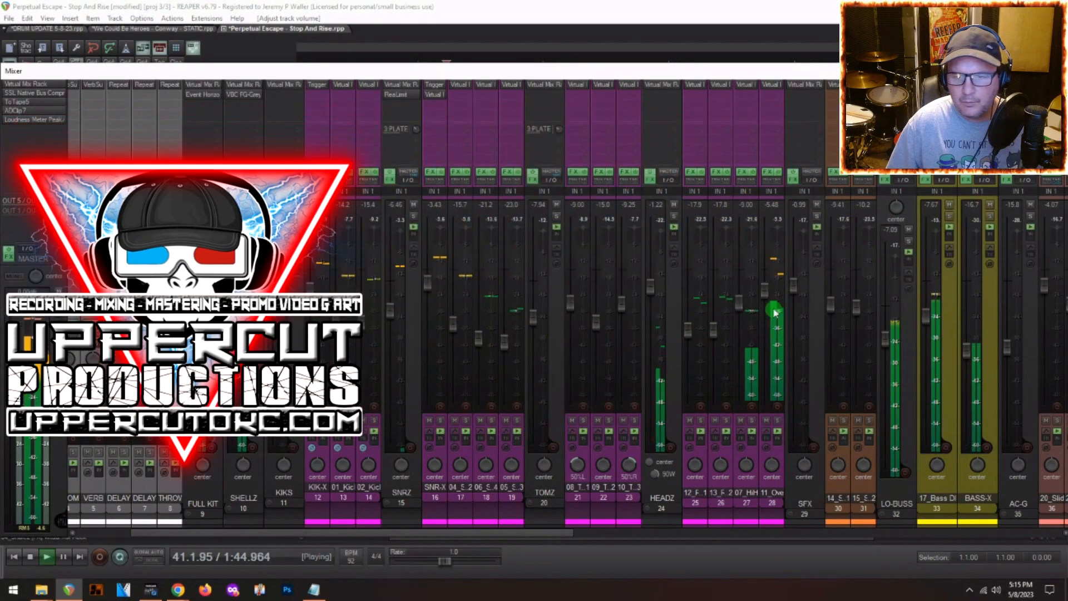
{"action": "scroll", "coordinate": [740, 412], "scroll_direction": "right", "scroll_amount": 5}
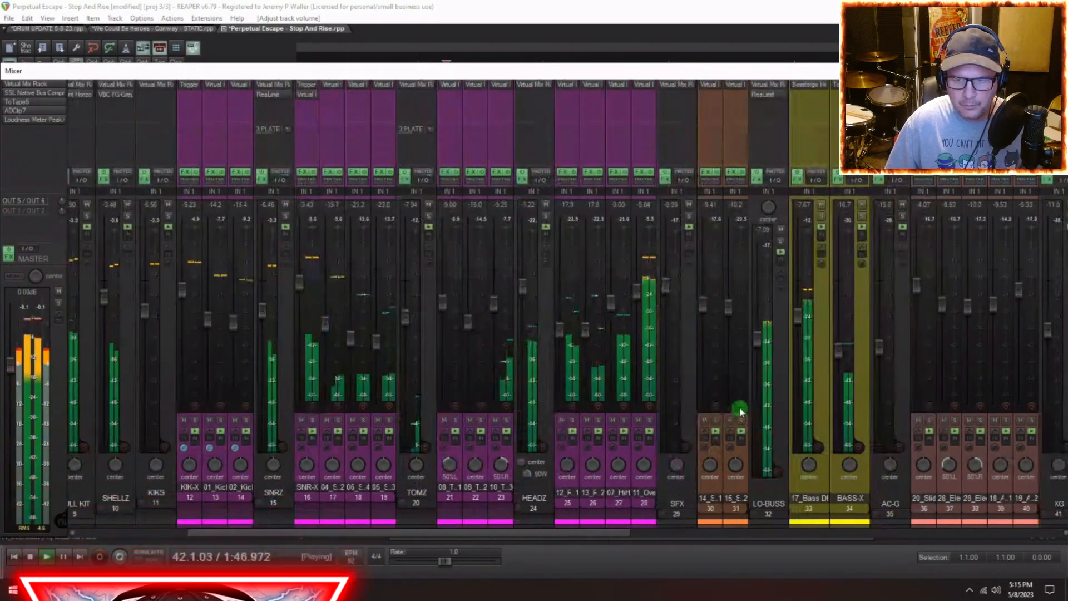
{"action": "scroll", "coordinate": [739, 407], "scroll_direction": "right", "scroll_amount": 6}
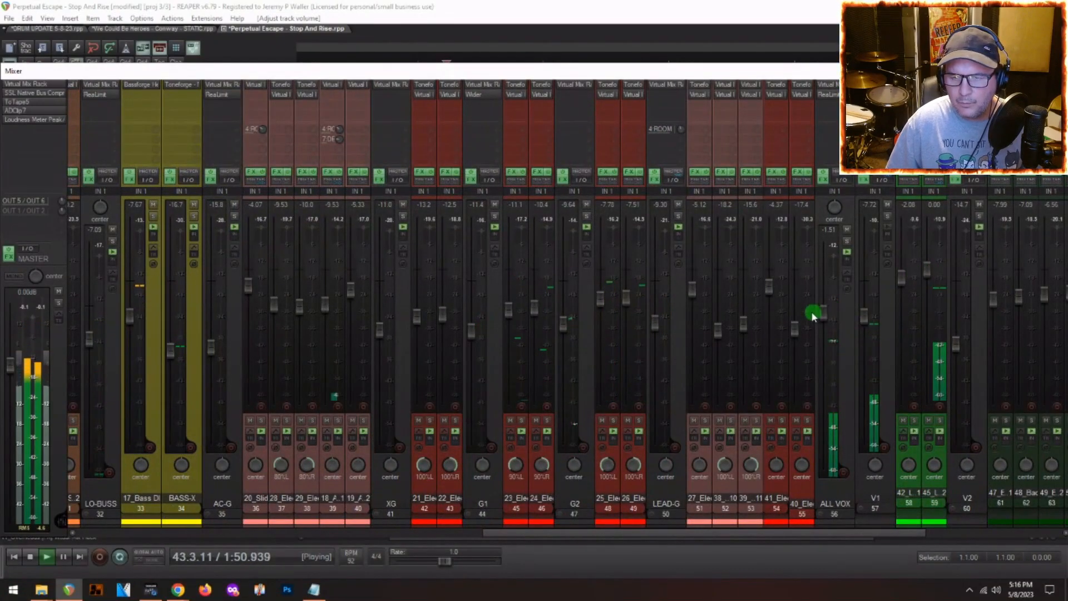
{"action": "scroll", "coordinate": [262, 401], "scroll_direction": "left", "scroll_amount": 7}
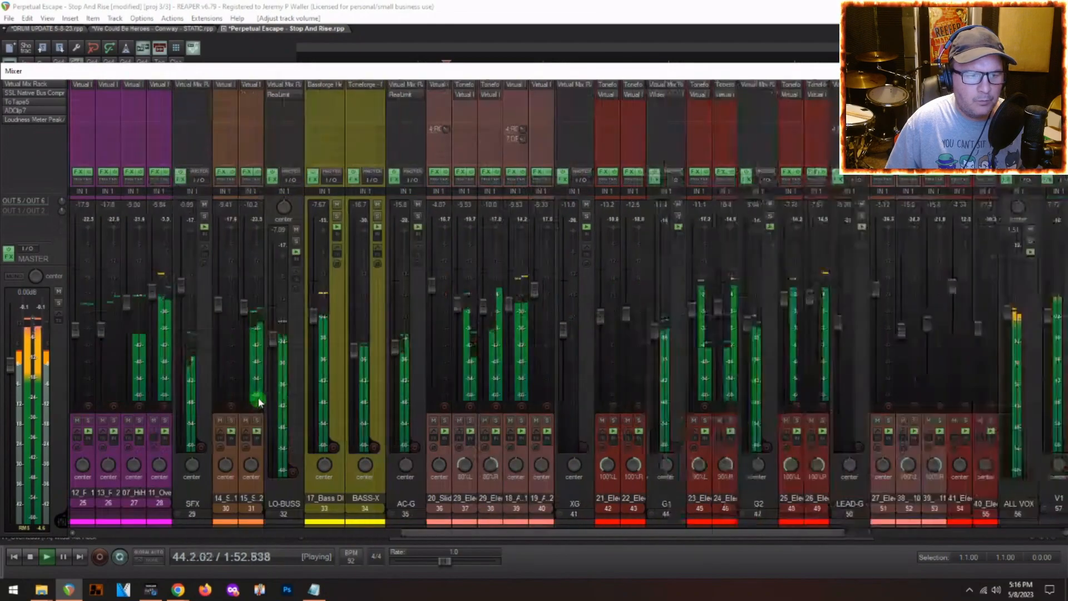
{"action": "scroll", "coordinate": [258, 396], "scroll_direction": "left", "scroll_amount": 4}
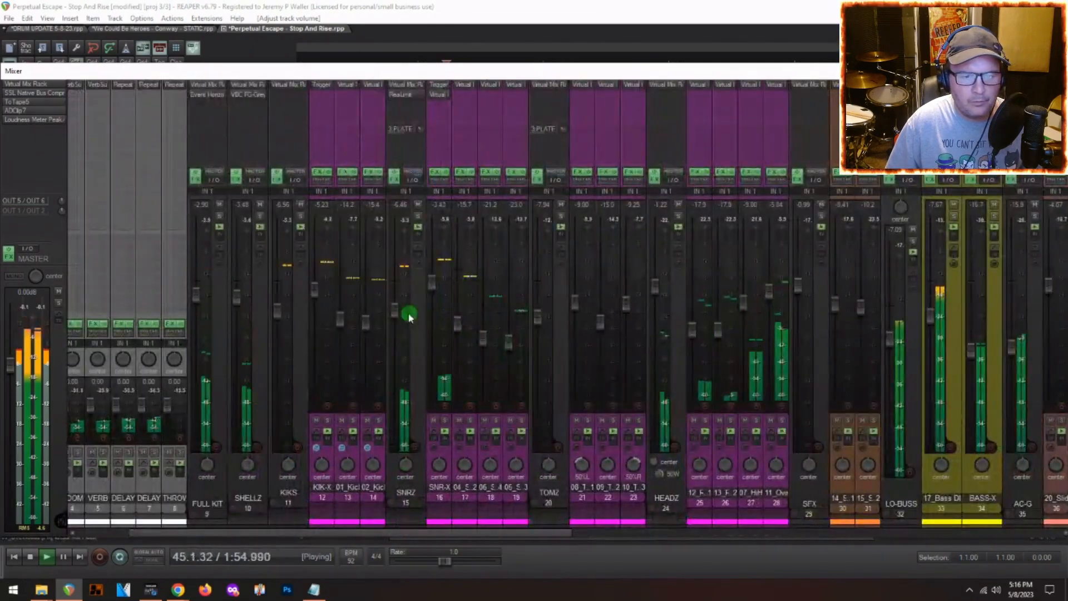
{"action": "scroll", "coordinate": [388, 307], "scroll_direction": "right", "scroll_amount": 1}
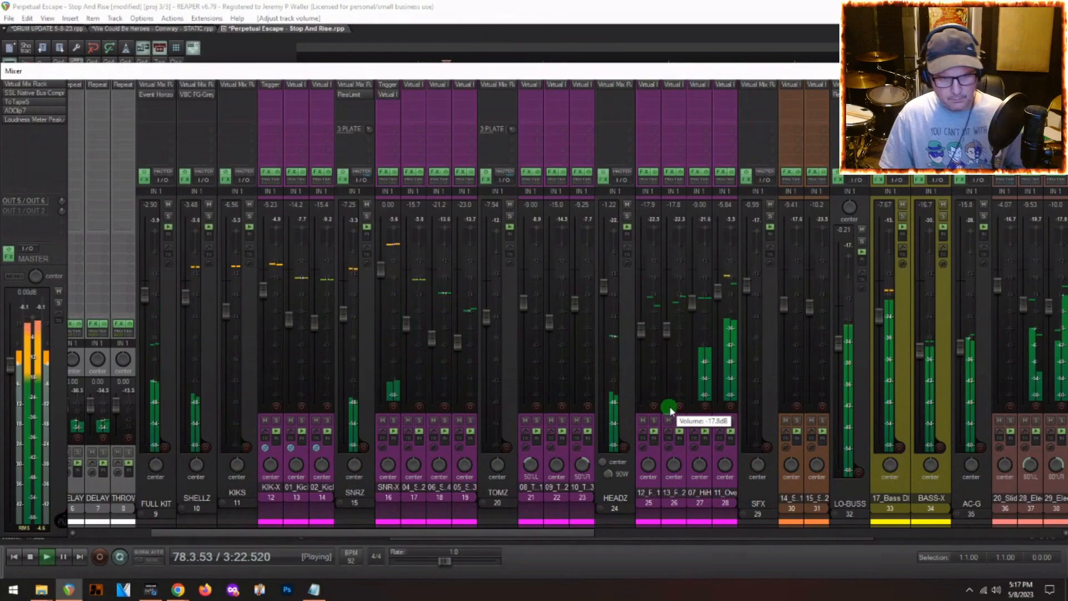
- Reset the Loudness Meter on the master track and examine the mix's peak and LUFS levels during playback
{"action": "scroll", "coordinate": [656, 403], "scroll_direction": "right", "scroll_amount": 1}
{"action": "scroll", "coordinate": [656, 402], "scroll_direction": "right", "scroll_amount": 5}
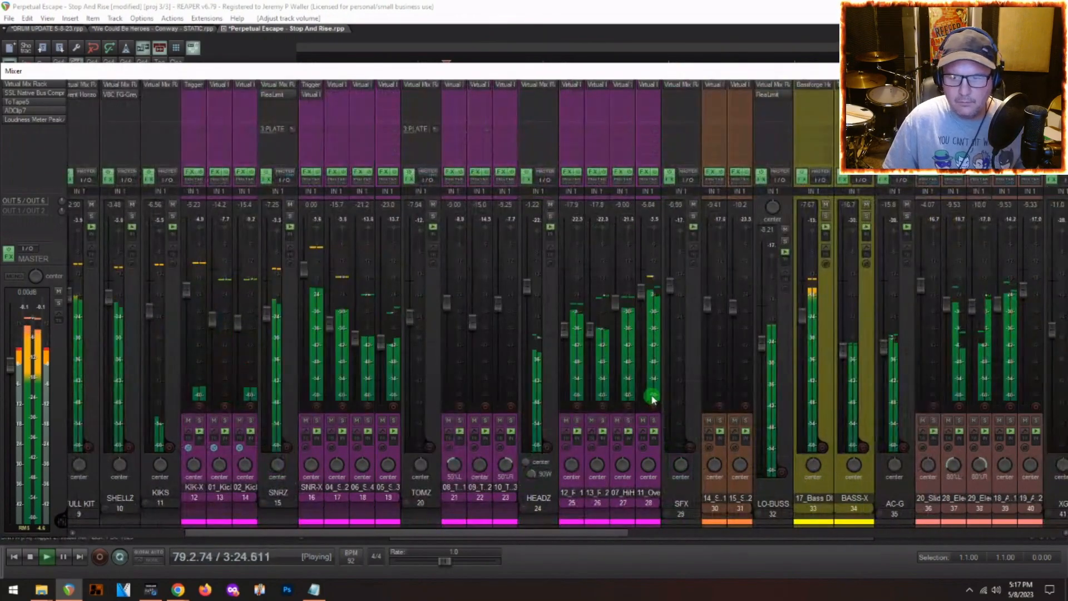
{"action": "scroll", "coordinate": [650, 393], "scroll_direction": "right", "scroll_amount": 1}
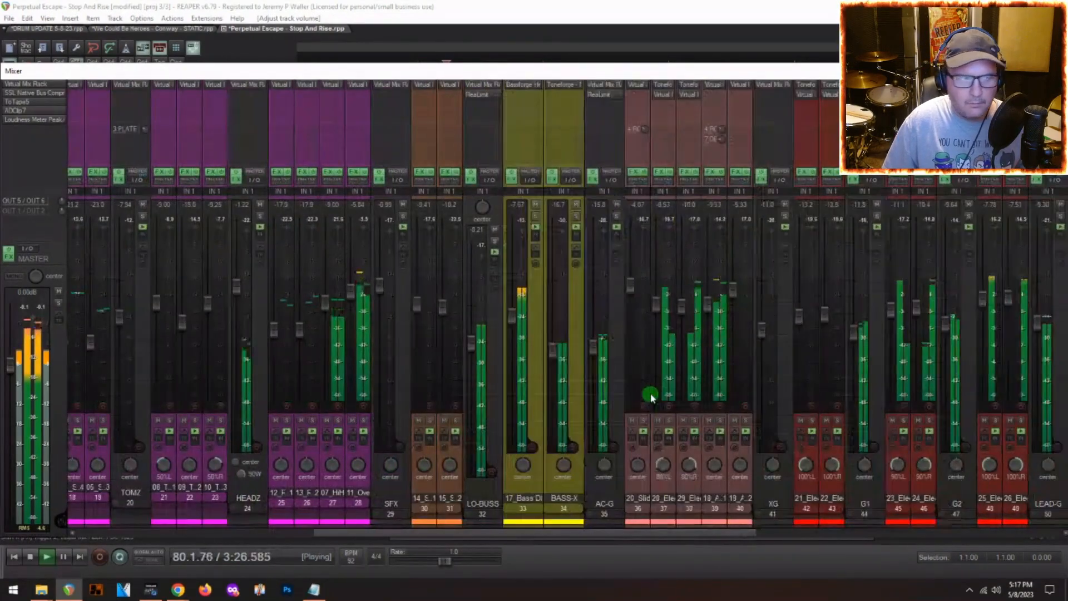
{"action": "left_click", "coordinate": [18, 121]}
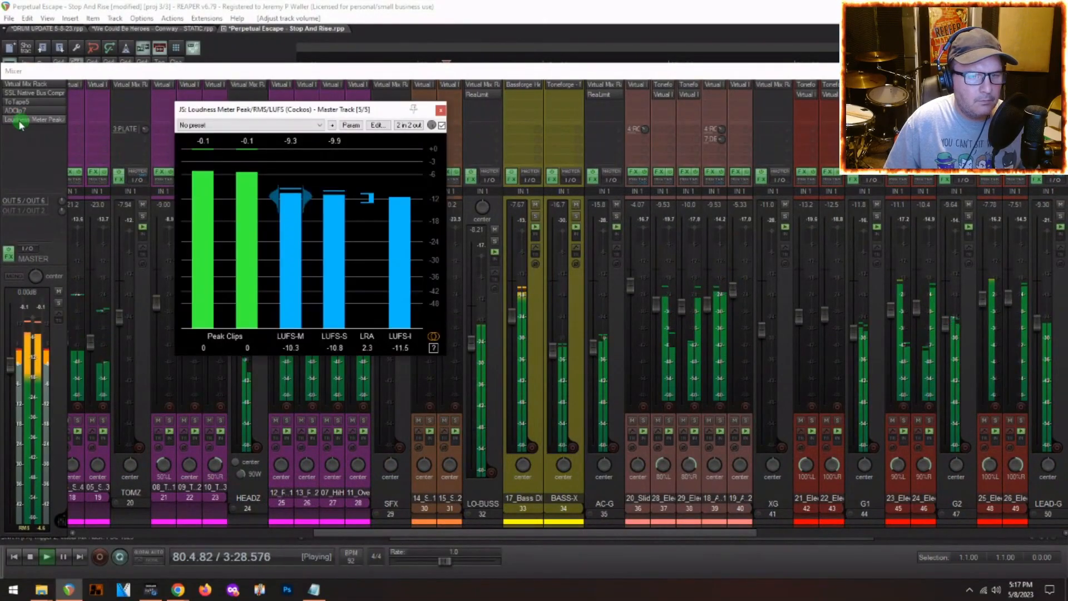
{"action": "left_click", "coordinate": [331, 279]}
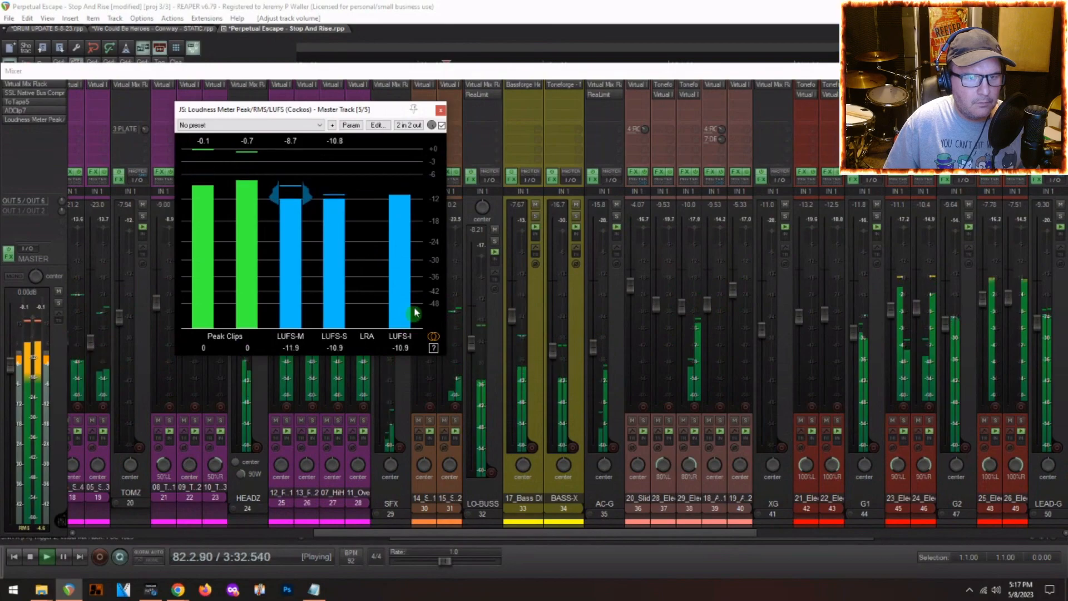
- Close the Loudness Meter and compare playback of the same section with the master effects bypassed and re-enabled
{"action": "left_click", "coordinate": [440, 109]}
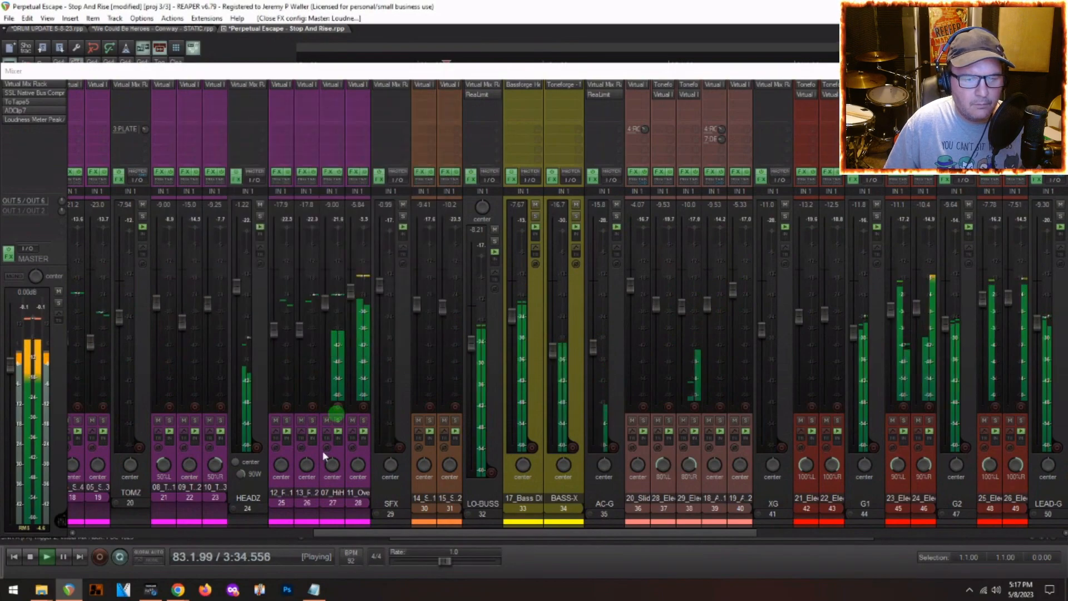
{"action": "key", "text": "space"}
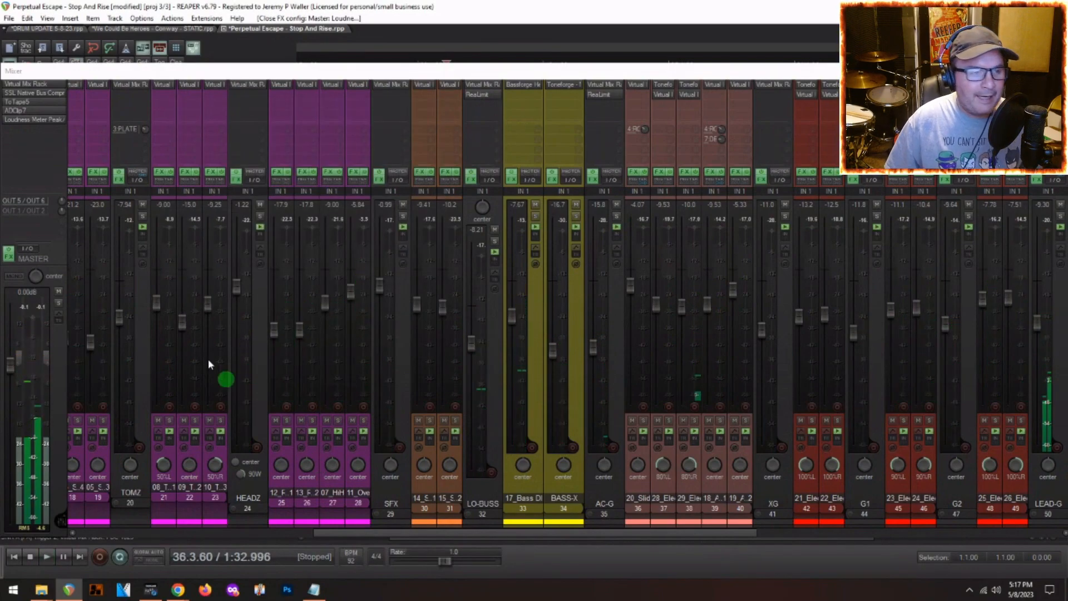
{"action": "left_click", "coordinate": [9, 252]}
{"action": "key", "text": "space"}
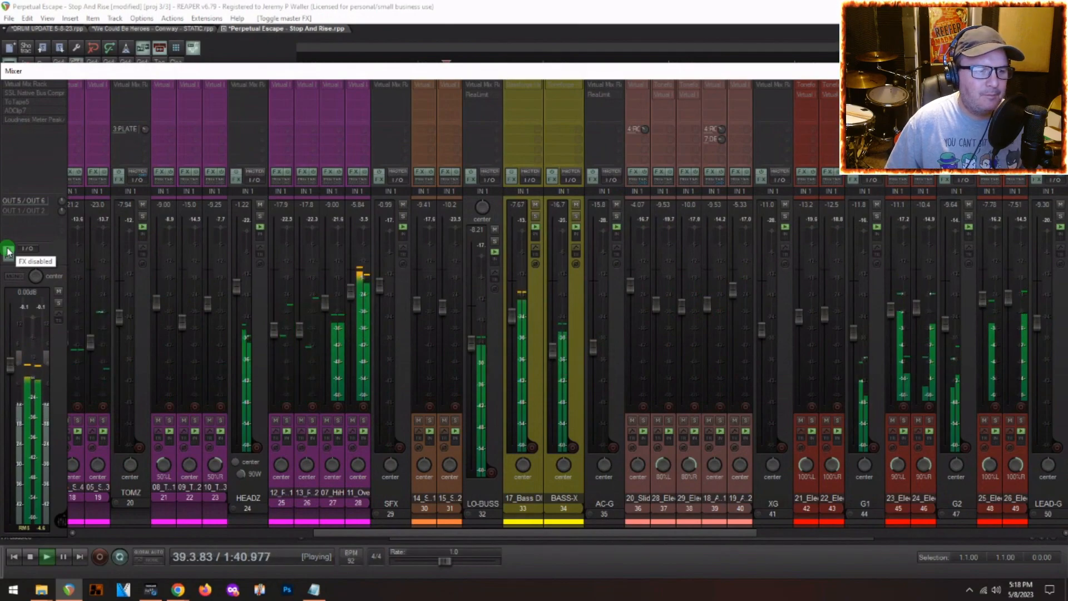
{"action": "key", "text": "space"}
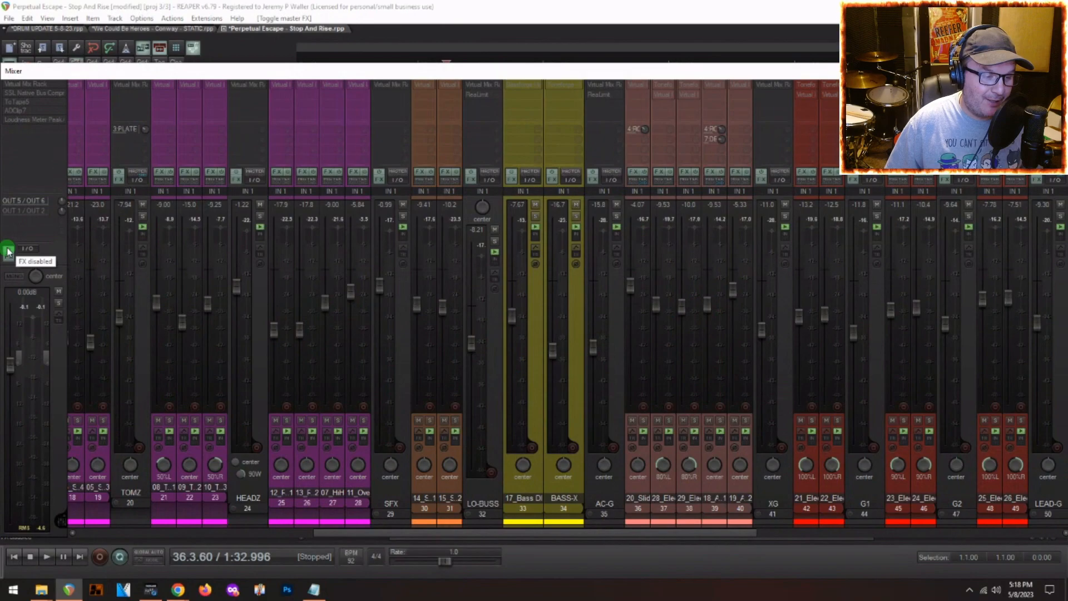
{"action": "left_click", "coordinate": [9, 252]}
{"action": "key", "text": "space"}
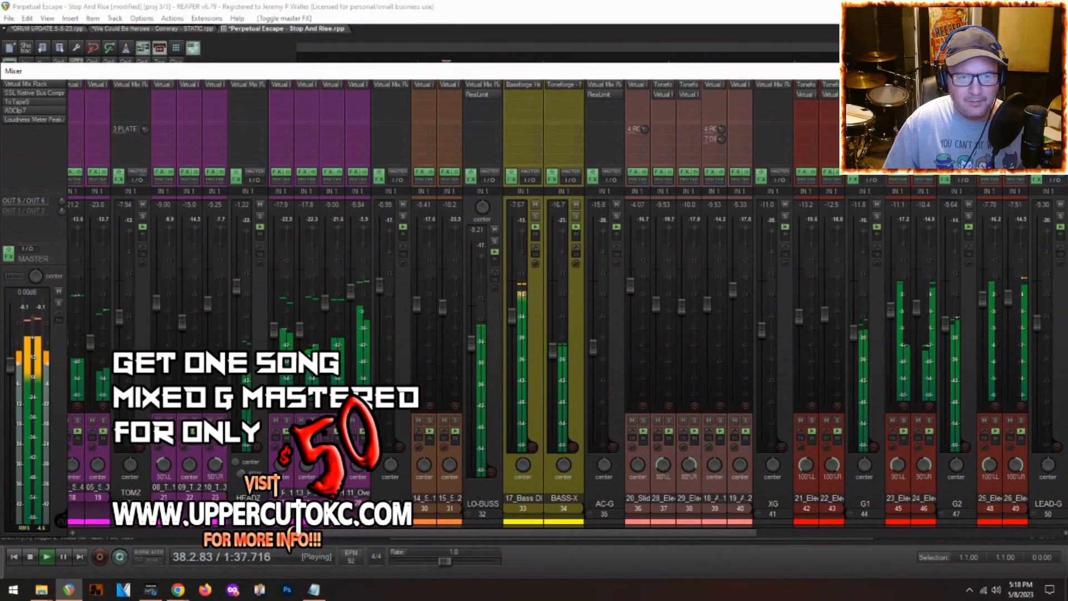
- Try lowering the SNR-X fader to -1.84 dB and adjusting the FG-S low-frequency gain in its Virtual Mix Rack
{"action": "scroll", "coordinate": [257, 391], "scroll_direction": "left", "scroll_amount": 5}
{"action": "scroll", "coordinate": [257, 391], "scroll_direction": "left", "scroll_amount": 5}
{"action": "left_click_drag", "start_coordinate": [273, 270], "coordinate": [276, 278]}
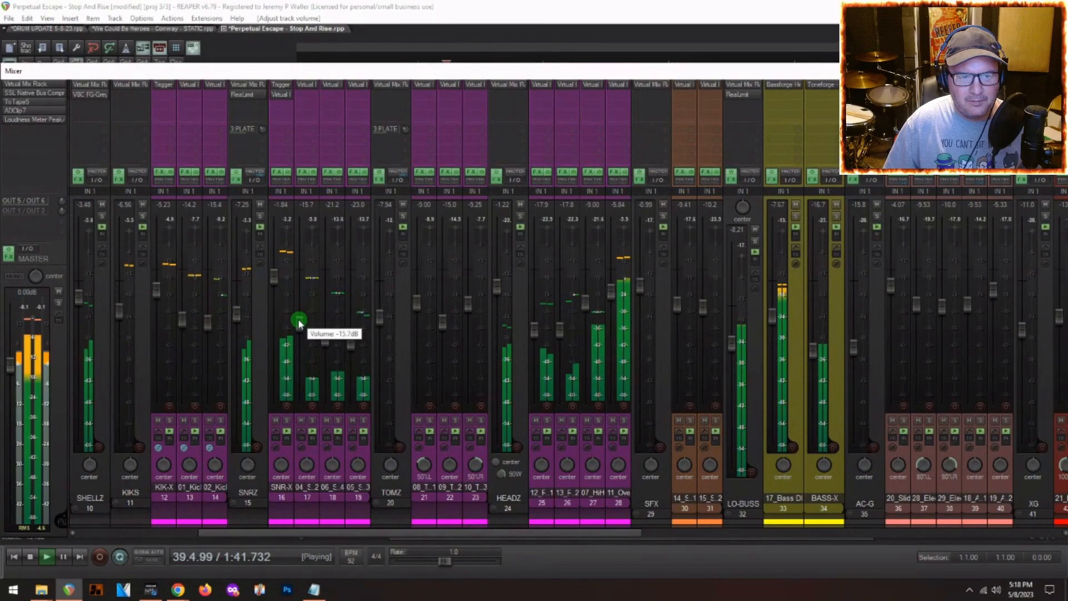
{"action": "left_click", "coordinate": [281, 96]}
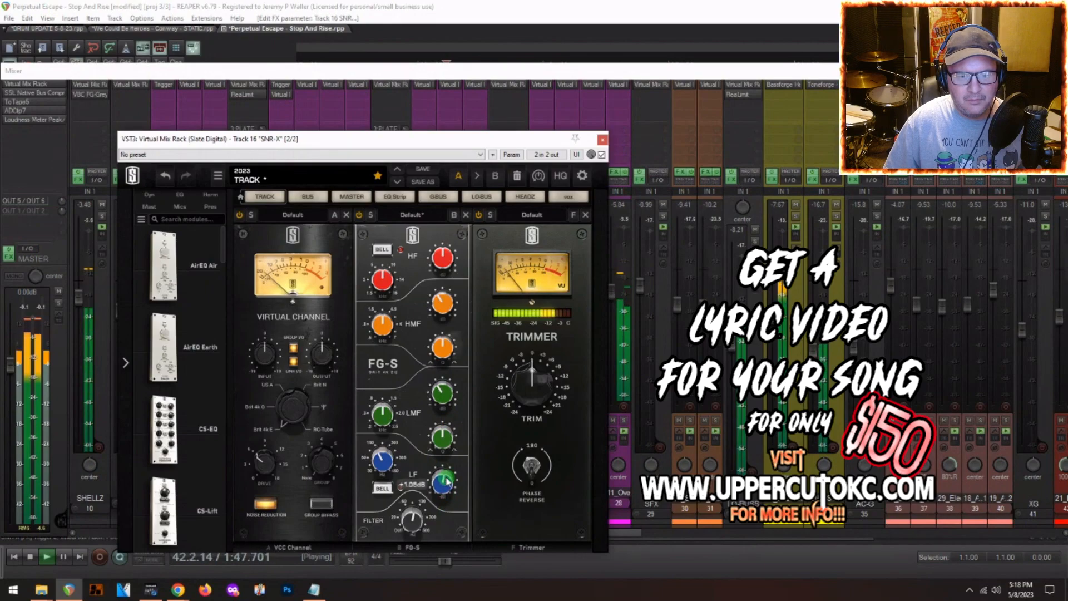
{"action": "left_click", "coordinate": [604, 139]}
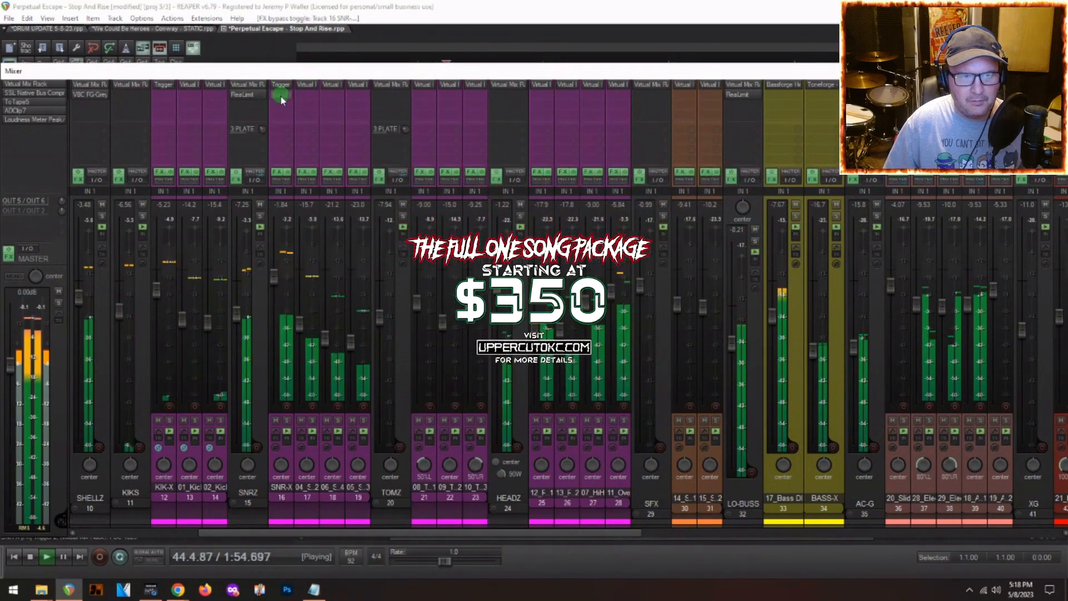
- Remove the Virtual Mix Rack from the SNR-X track and reset its fader to 0.00 dB
{"action": "left_click", "coordinate": [280, 94], "text": "shift"}
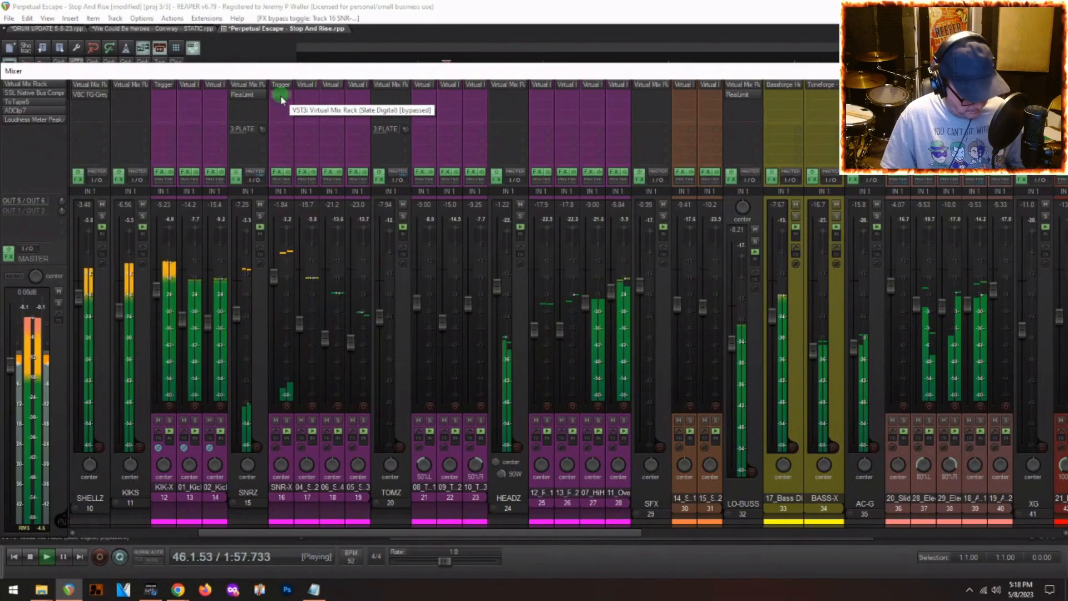
{"action": "left_click", "coordinate": [280, 95], "text": "alt"}
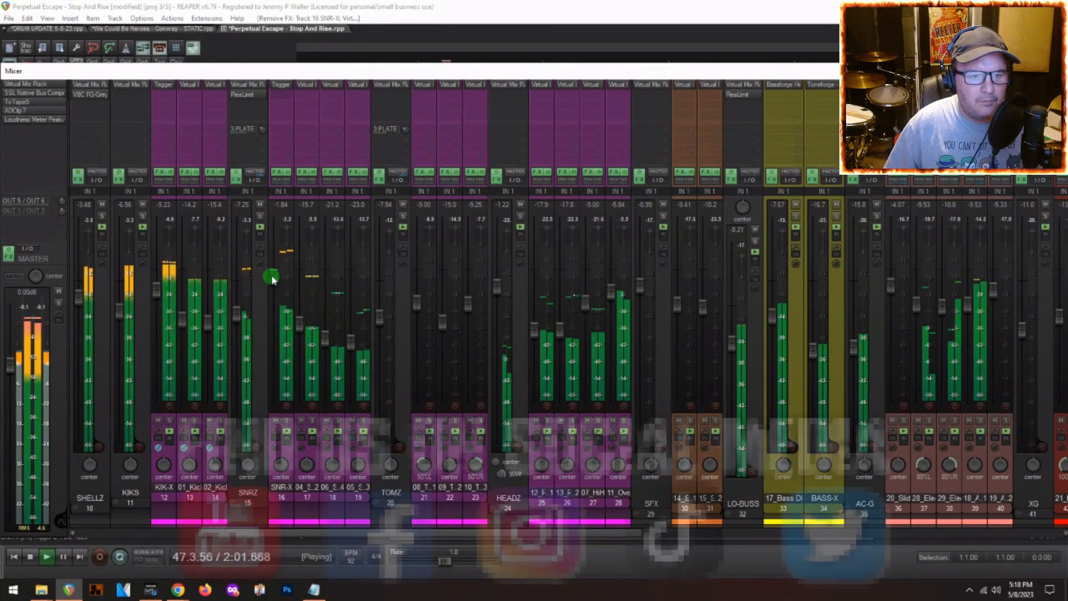
{"action": "double_click", "coordinate": [272, 278]}
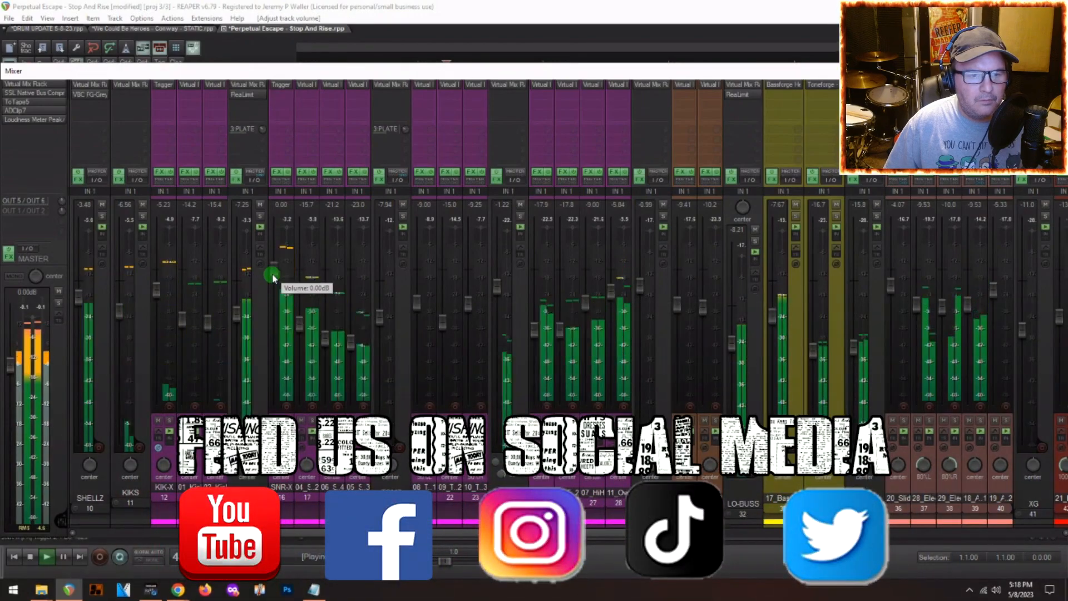
- Lower the SNRZ fader to -7.67 dB and adjust the low-frequency gain of the Custom Series Equalizer on that bus
{"action": "left_click_drag", "start_coordinate": [241, 311], "coordinate": [241, 316]}
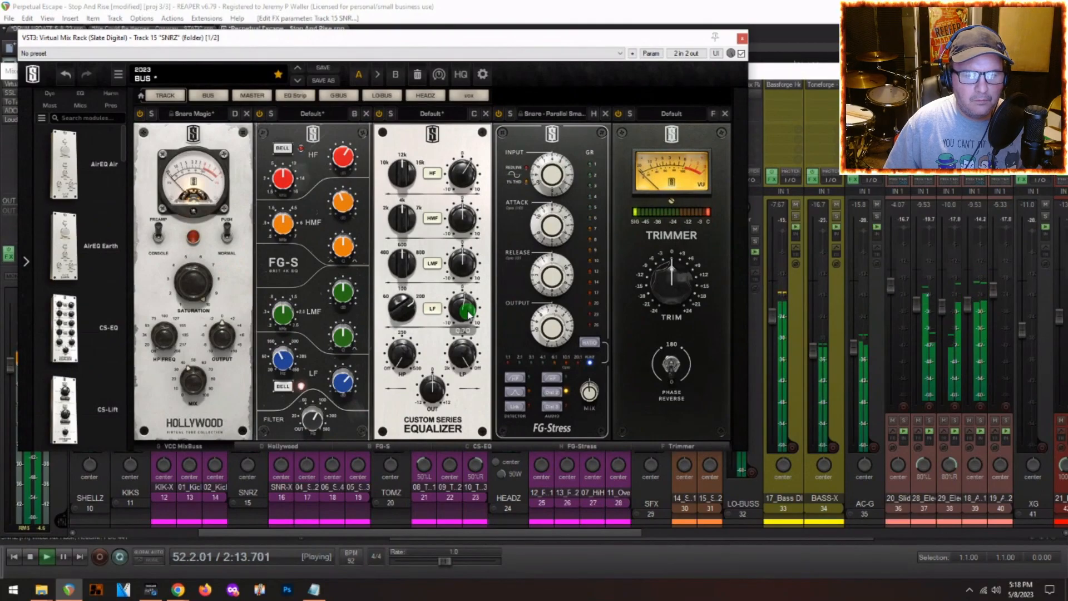
{"action": "left_click", "coordinate": [743, 37]}
{"action": "key", "text": "space"}
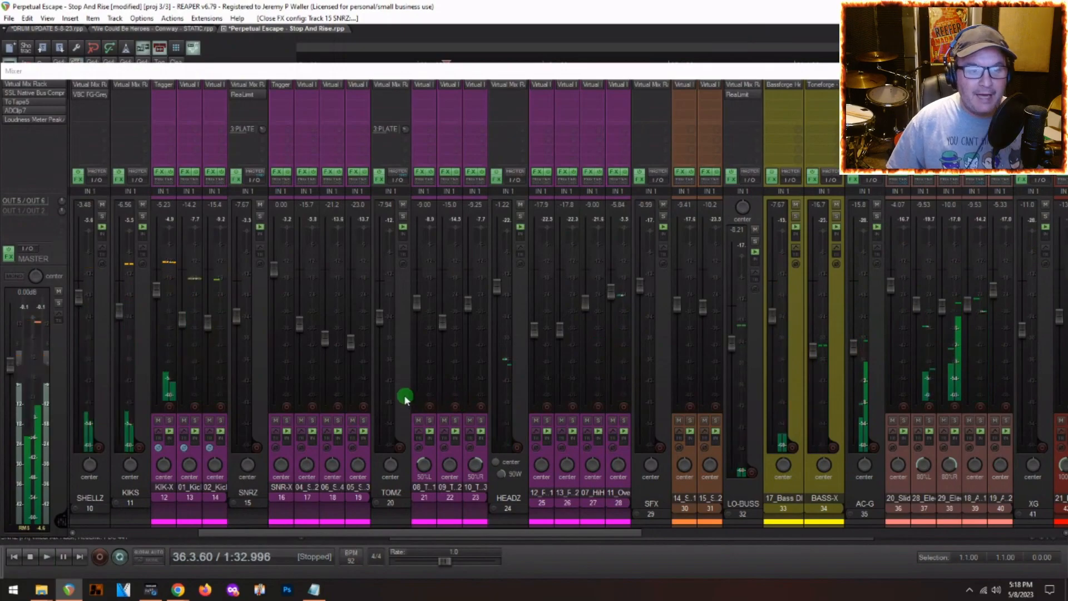